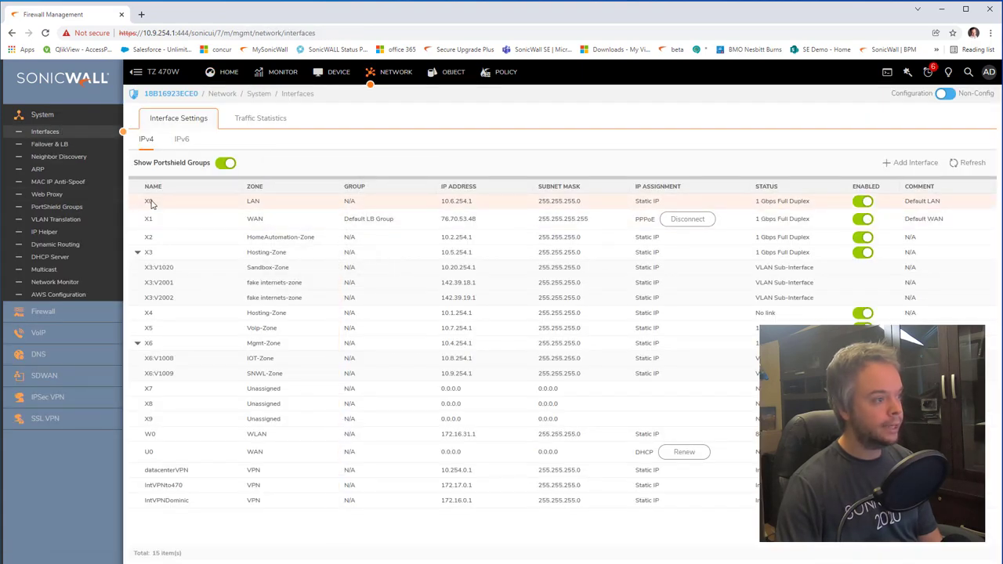
Step: Confirm the X0 LAN interface address is 10.6.254.1, then go to the VMware Workstation window
double_click(457, 202)
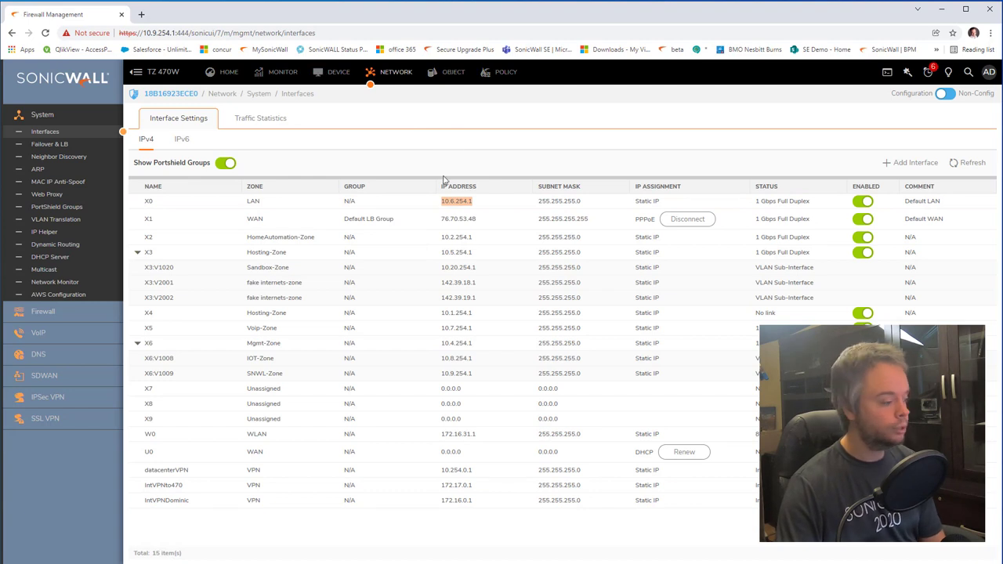
key(alt+Tab)
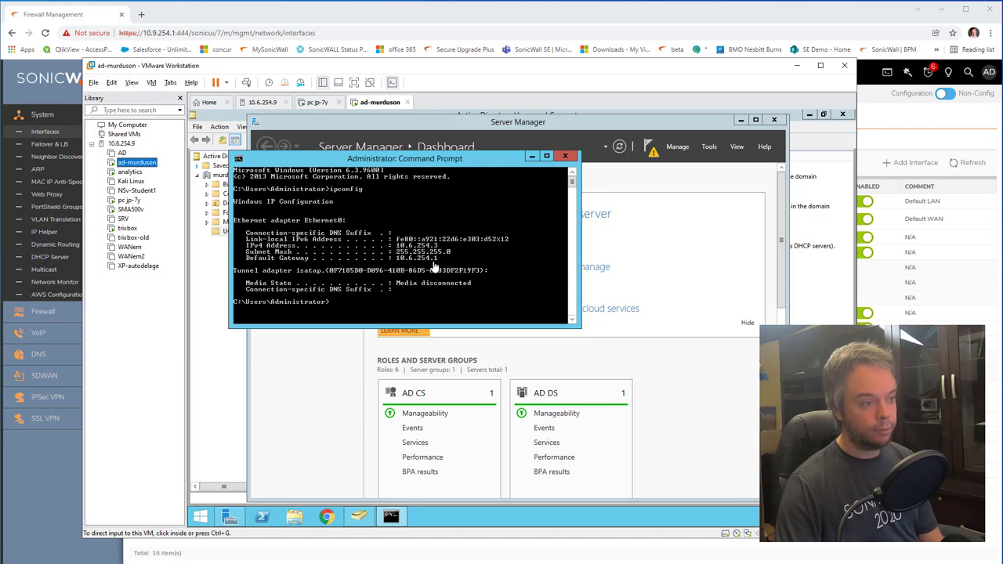
Step: Check that the pc jp-7y client's ipconfig shows gateway 10.6.254.1, then bring up ADUC on ad-murduson
click(129, 199)
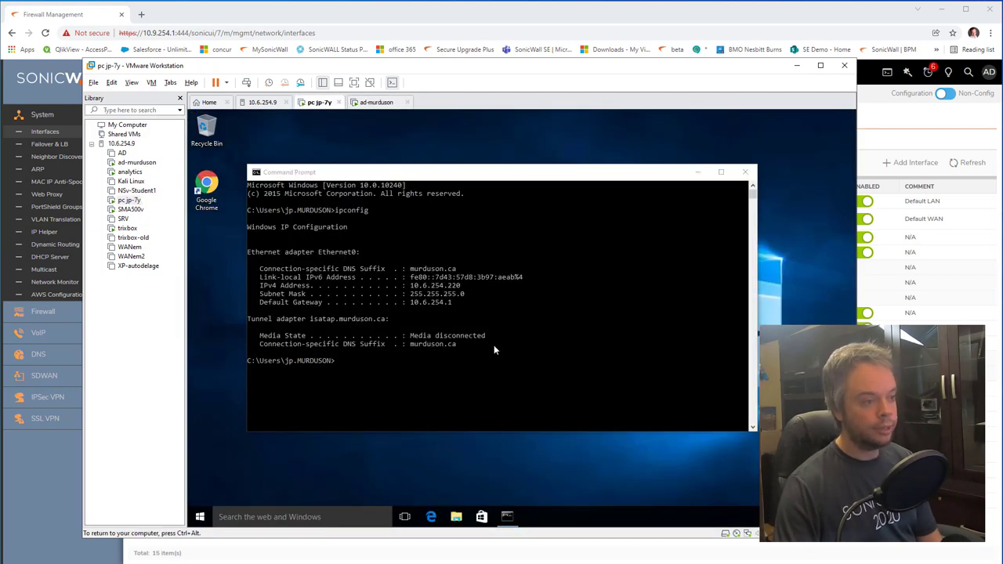
click(450, 292)
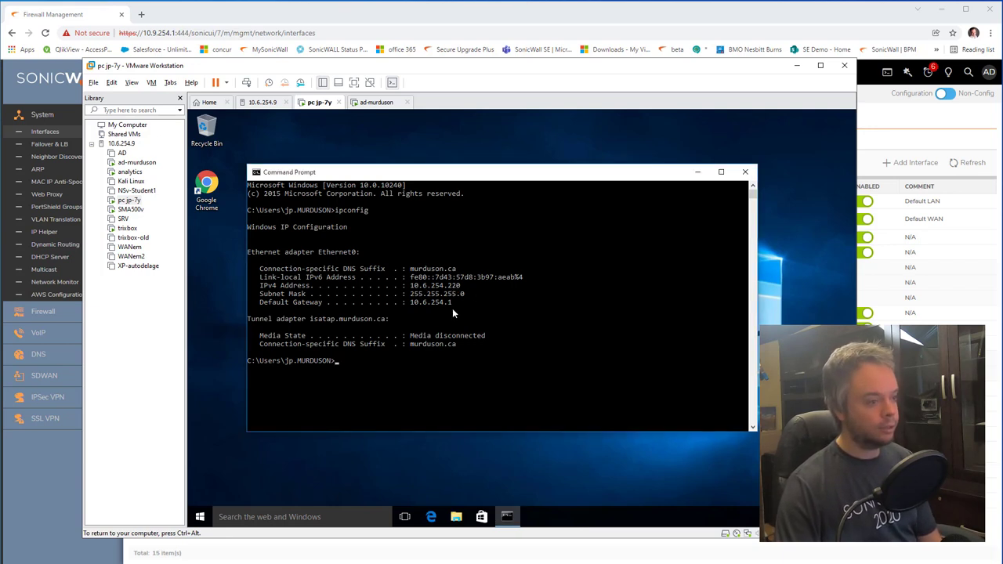
click(136, 162)
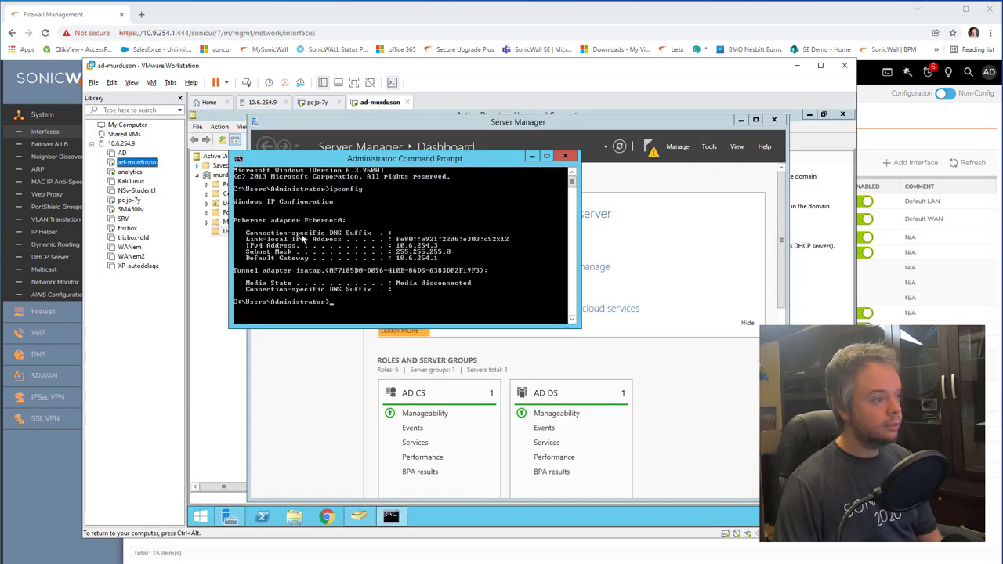
click(217, 178)
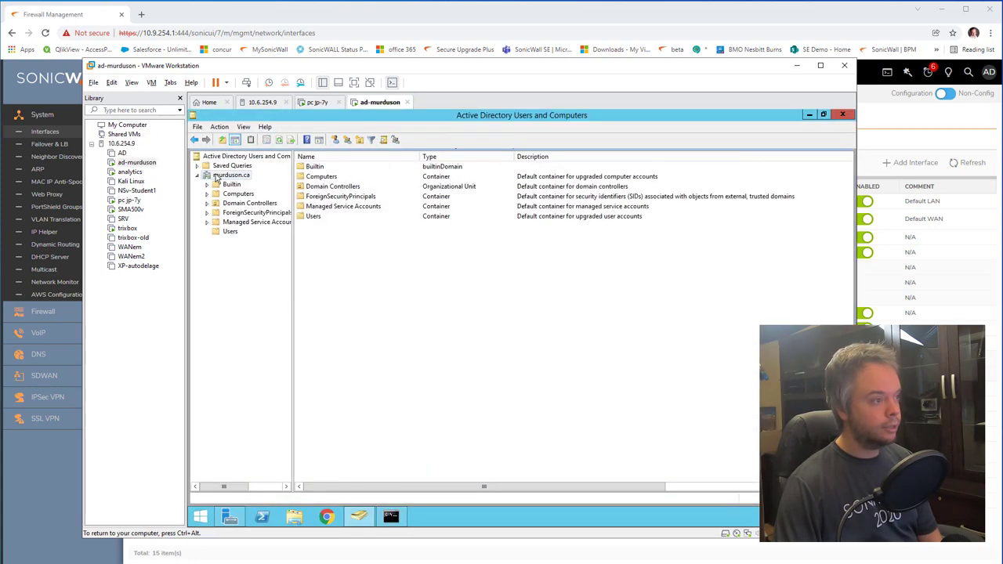
Step: Browse the Users container's user accounts and the sales, tech and NetworkUser groups, then return to SonicOS
click(228, 232)
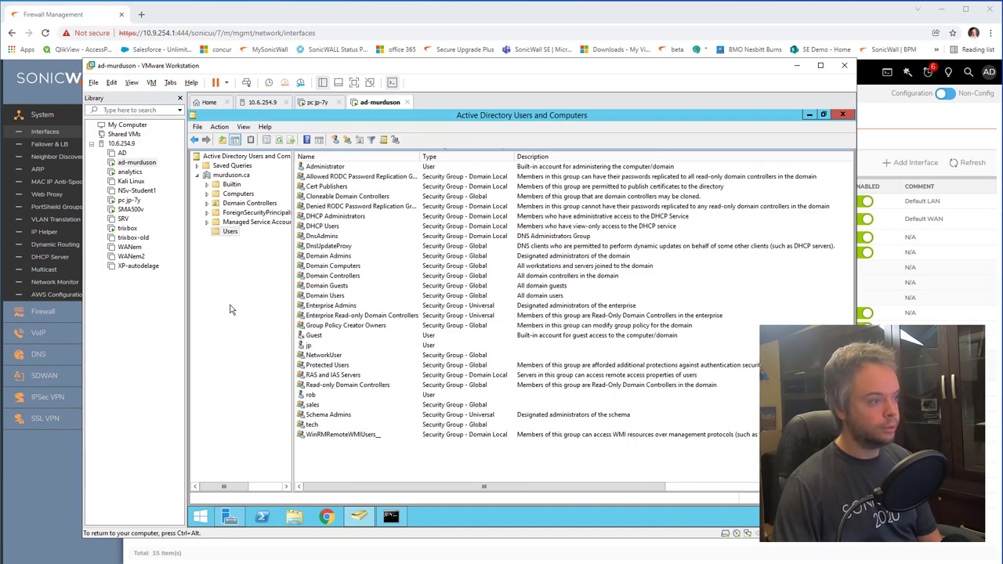
click(308, 345)
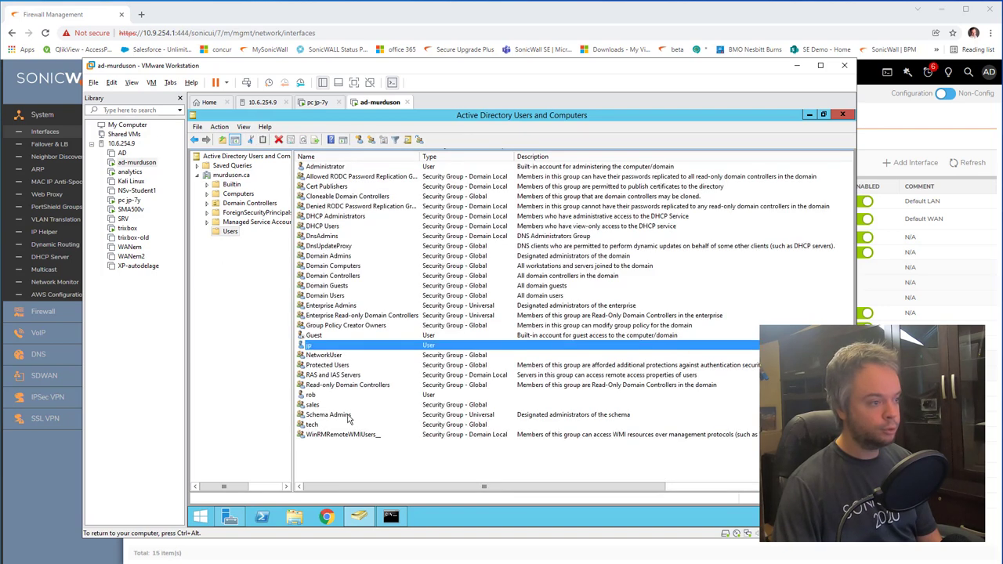
click(313, 396)
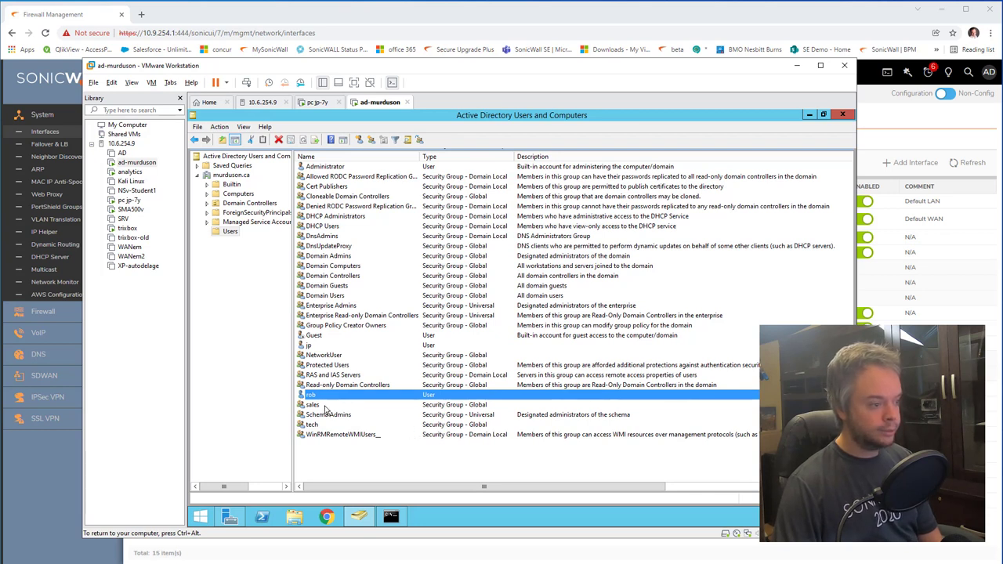
click(326, 406)
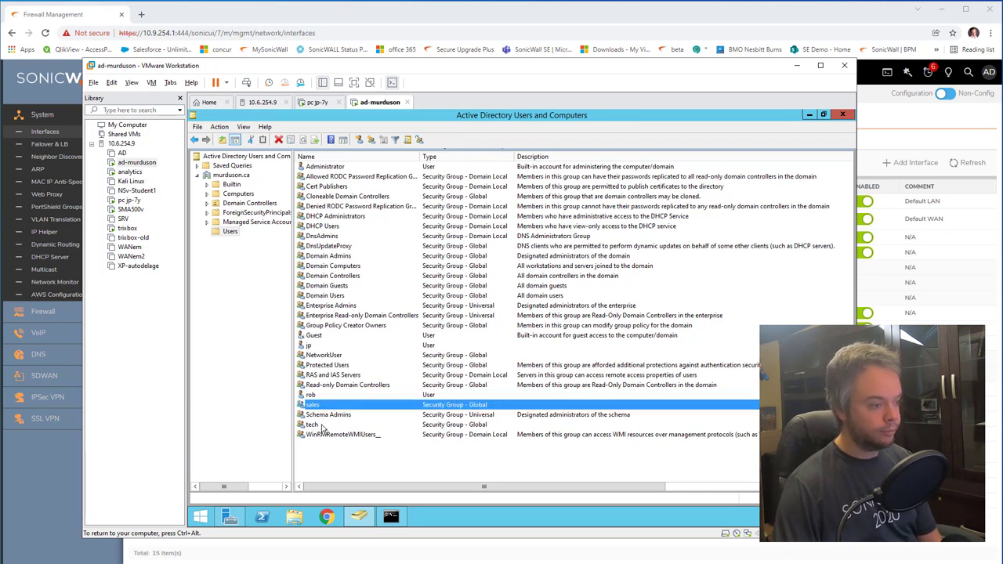
click(324, 426)
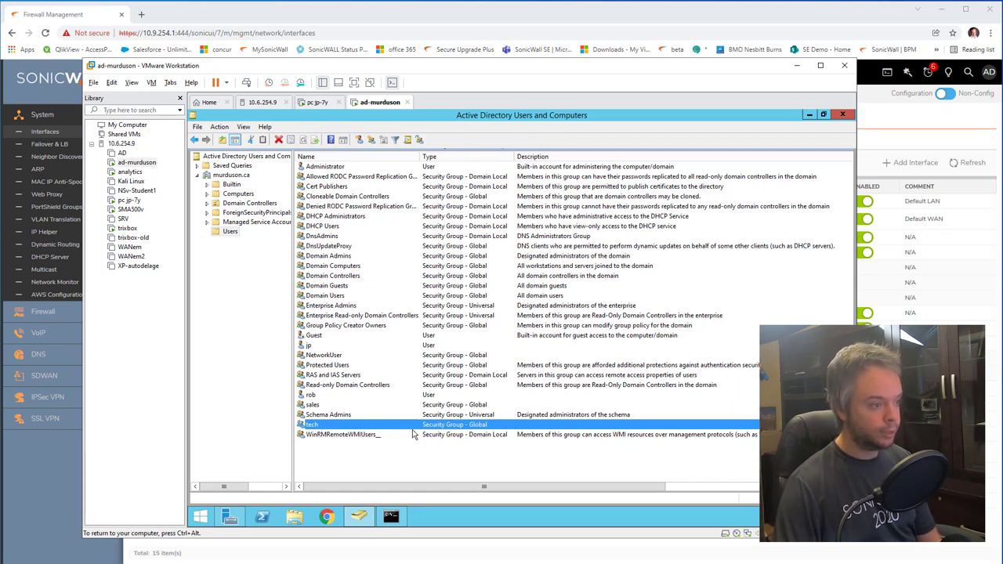
click(323, 357)
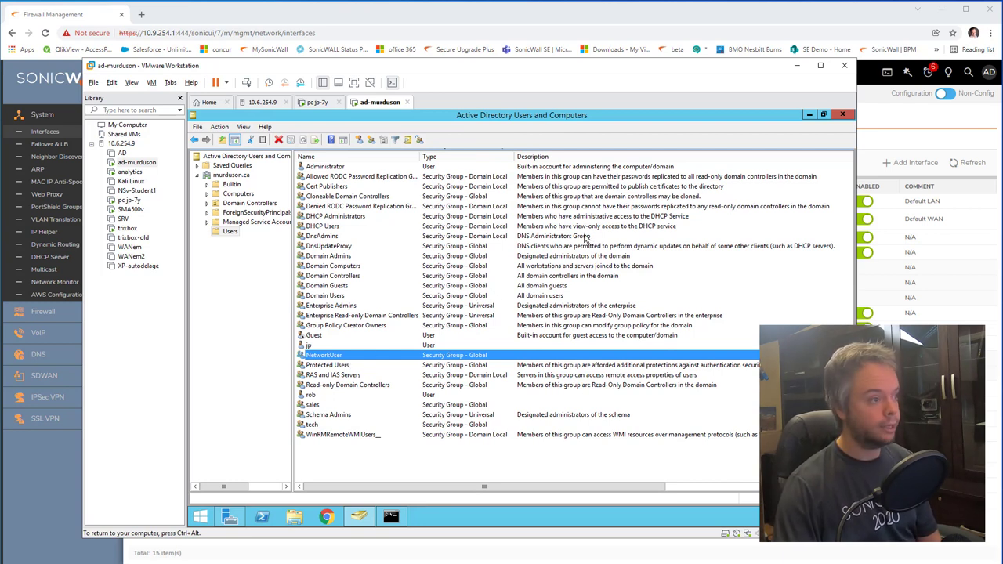
key(alt+Tab)
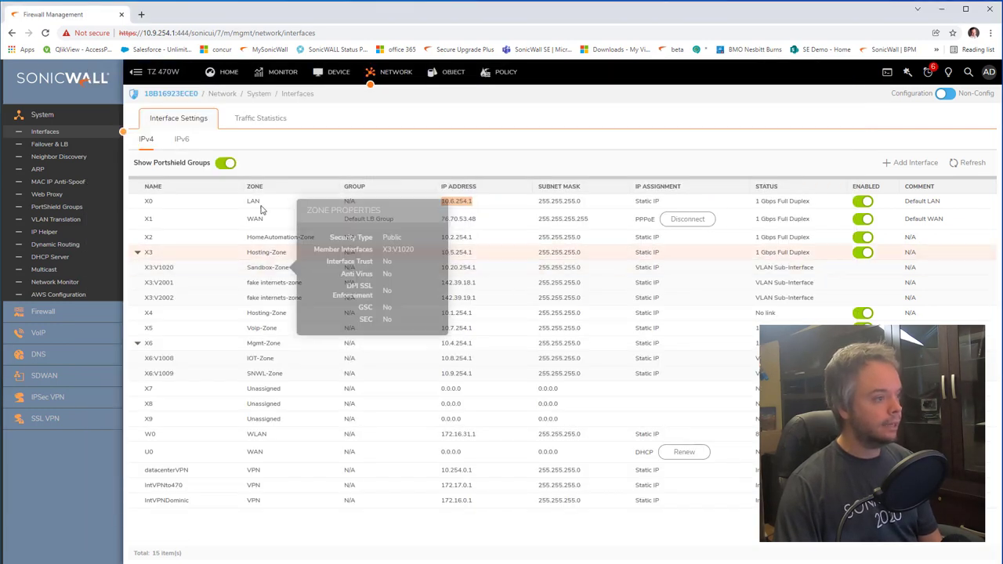
Step: Run the LDAP Connectivity / bind test against ad.murduson.ca from Users > Settings > Configure LDAP
click(345, 73)
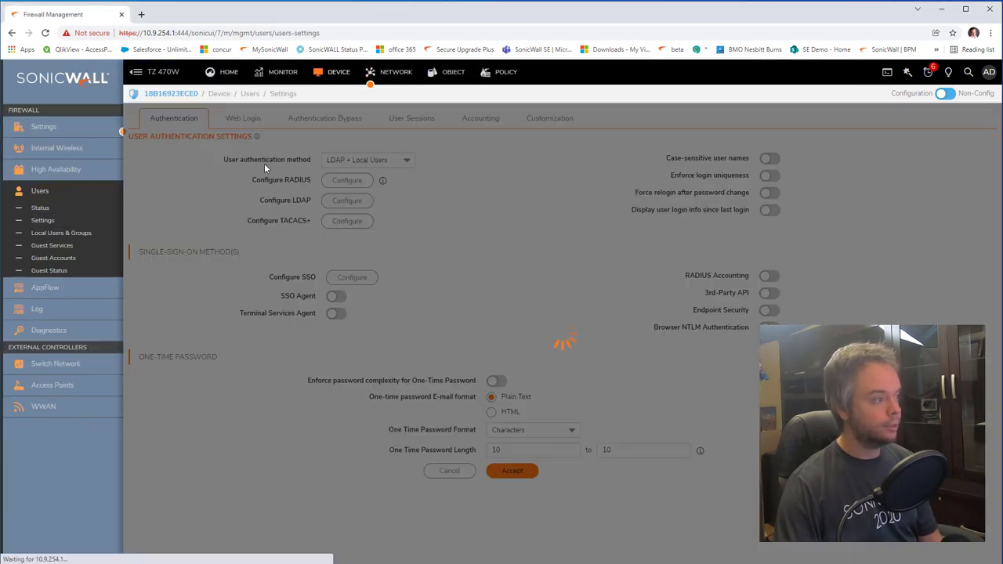
click(345, 202)
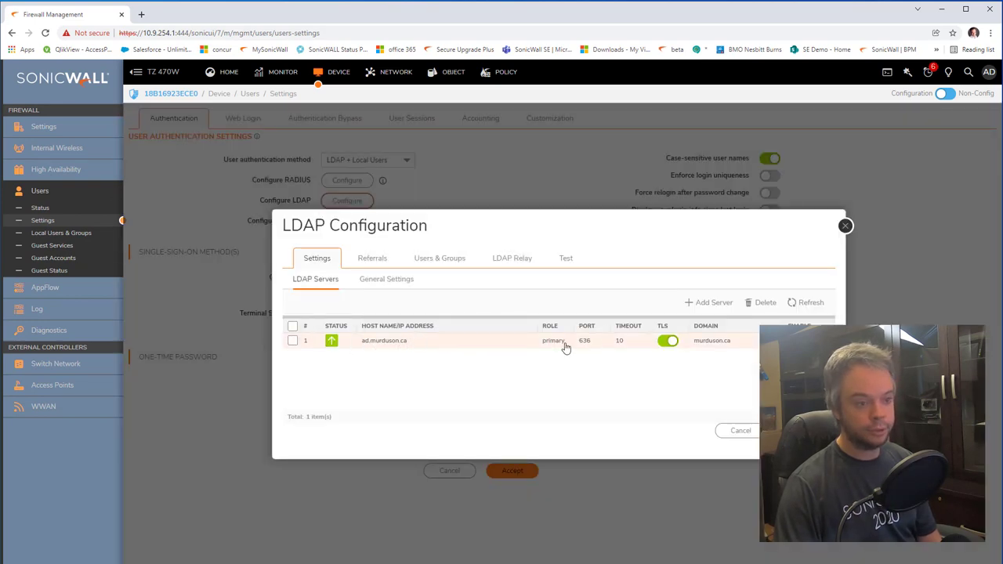
click(566, 258)
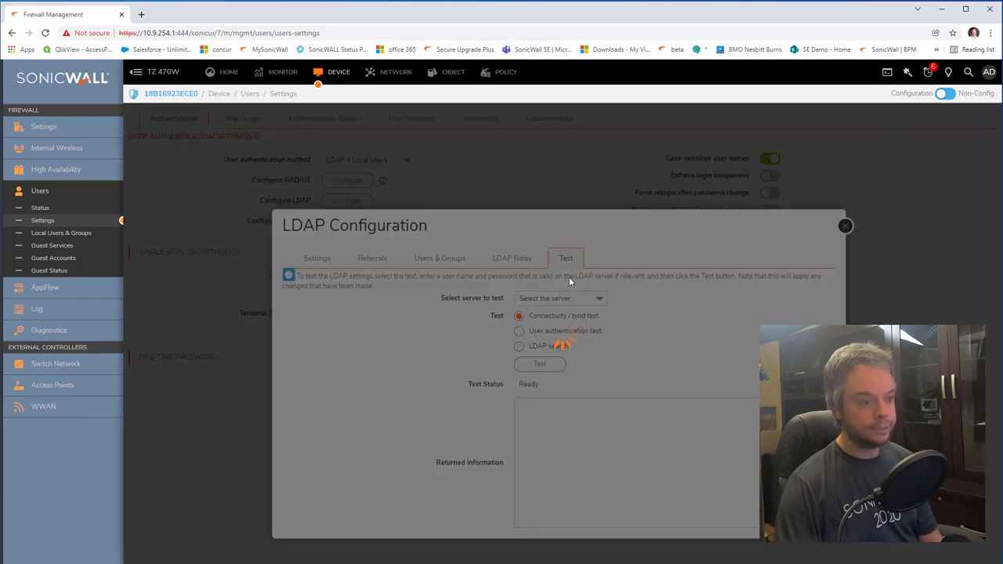
click(540, 364)
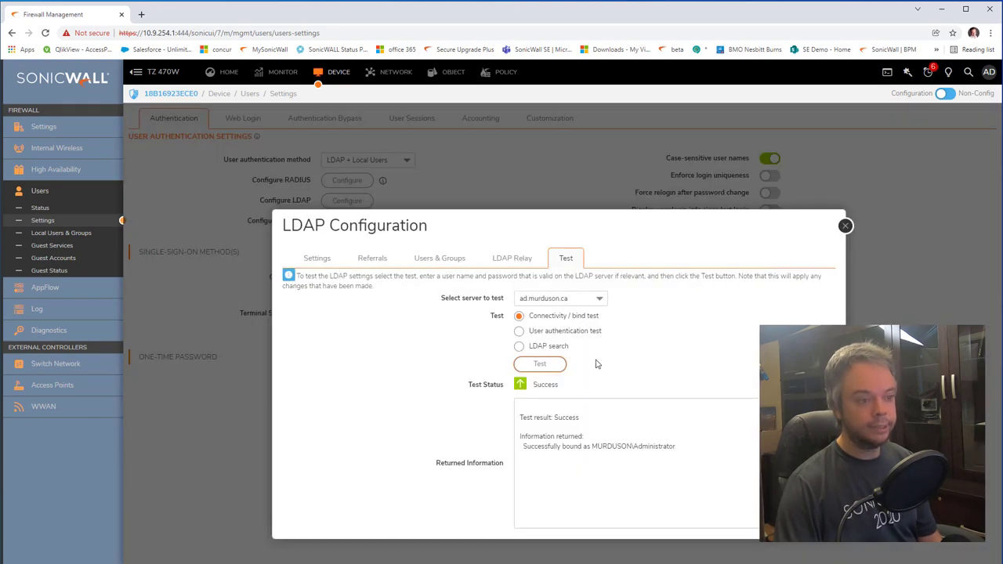
Step: Run an LDAP search on the client user's login name, check its memberOf groups, and close LDAP Configuration
click(546, 346)
click(776, 324)
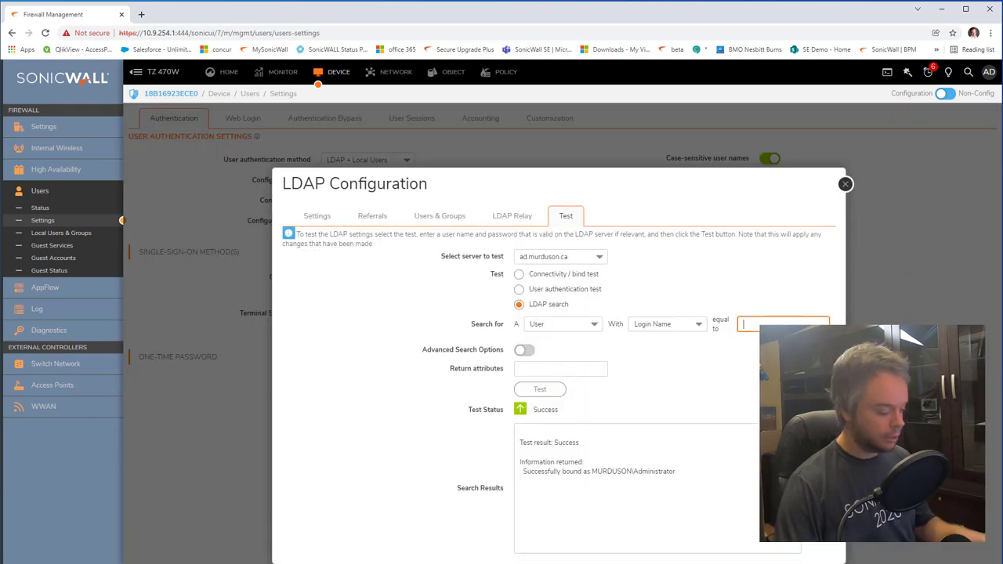
text(jp)
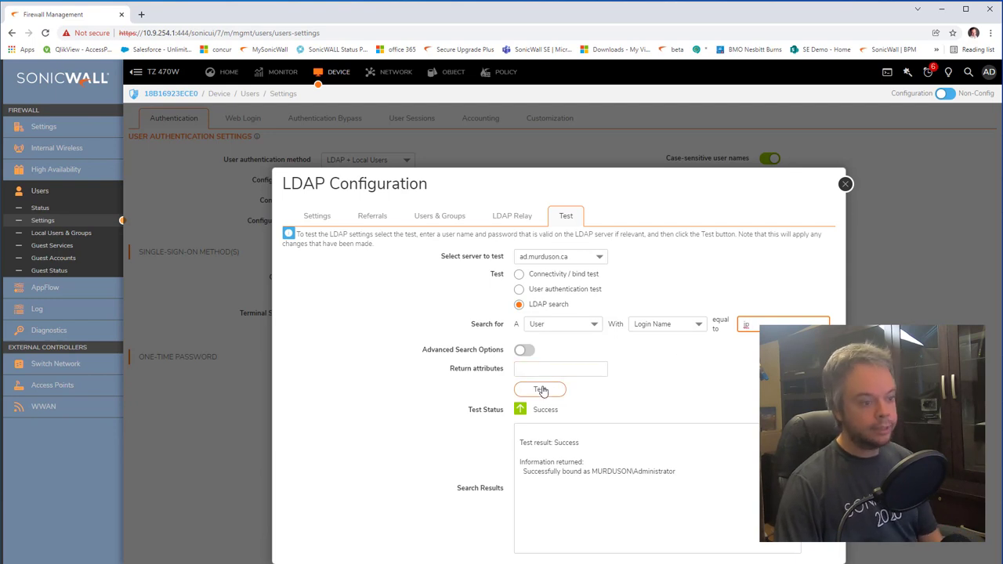
click(540, 389)
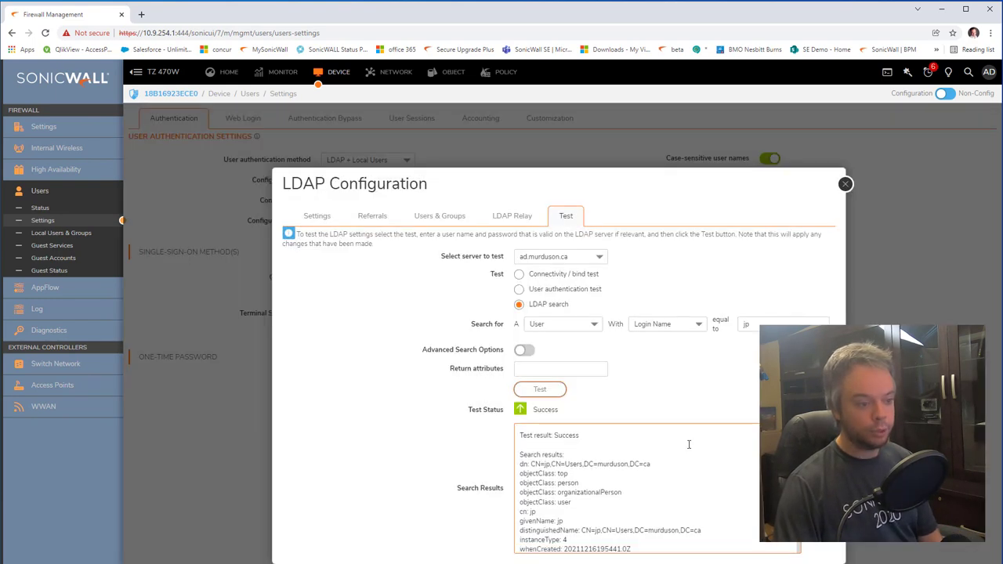
scroll(681, 457, down, 5)
scroll(619, 486, up, 2)
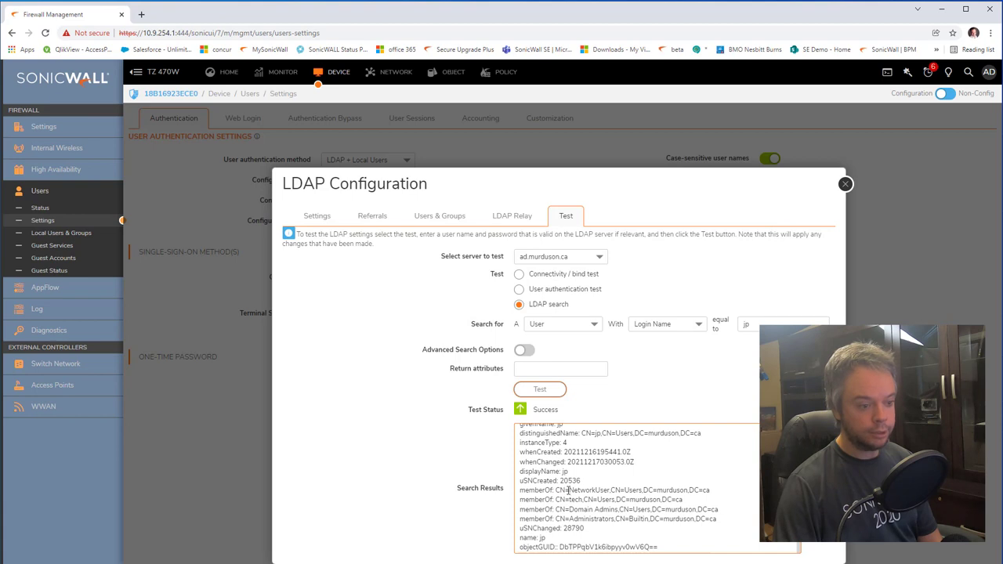
drag(569, 490, 699, 521)
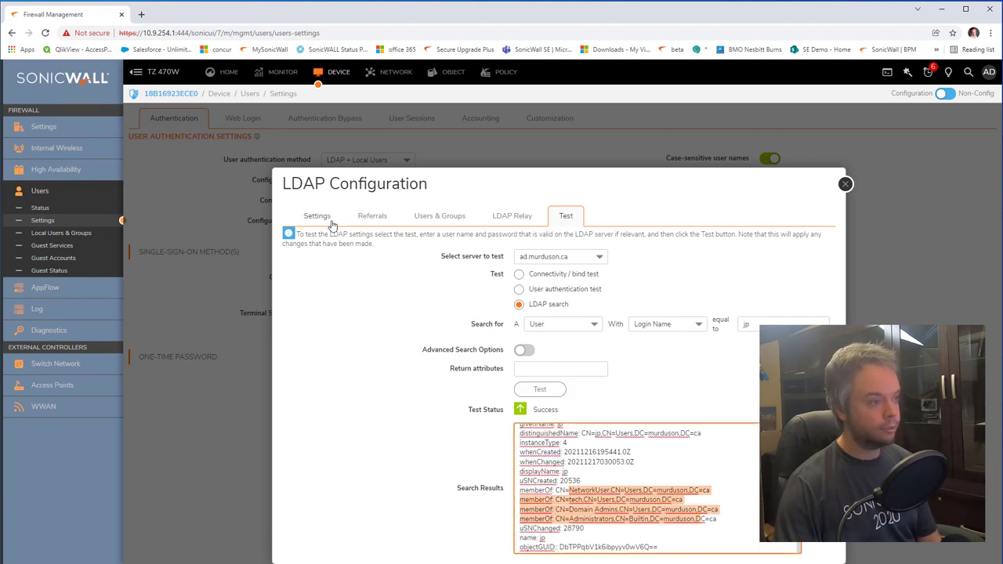
click(327, 221)
click(845, 185)
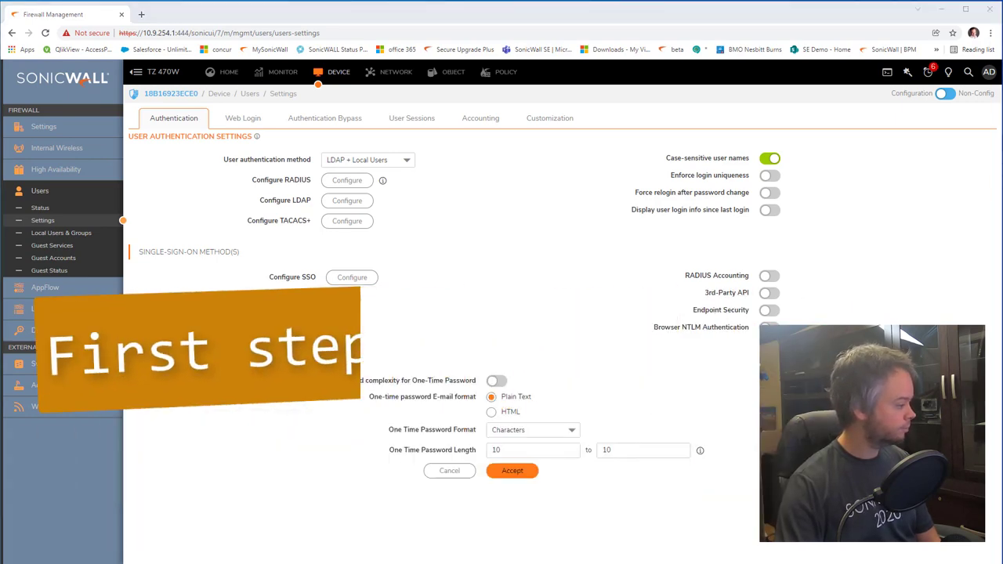
Step: Launch Group Policy Management from Server Manager's Tools menu on the domain controller, then return to Chrome
key(alt+Tab)
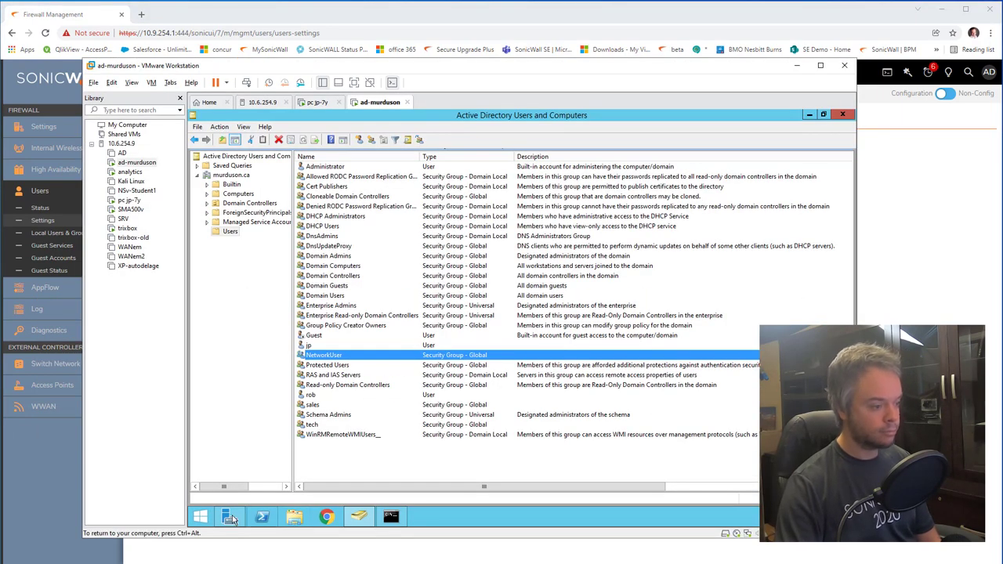
click(230, 517)
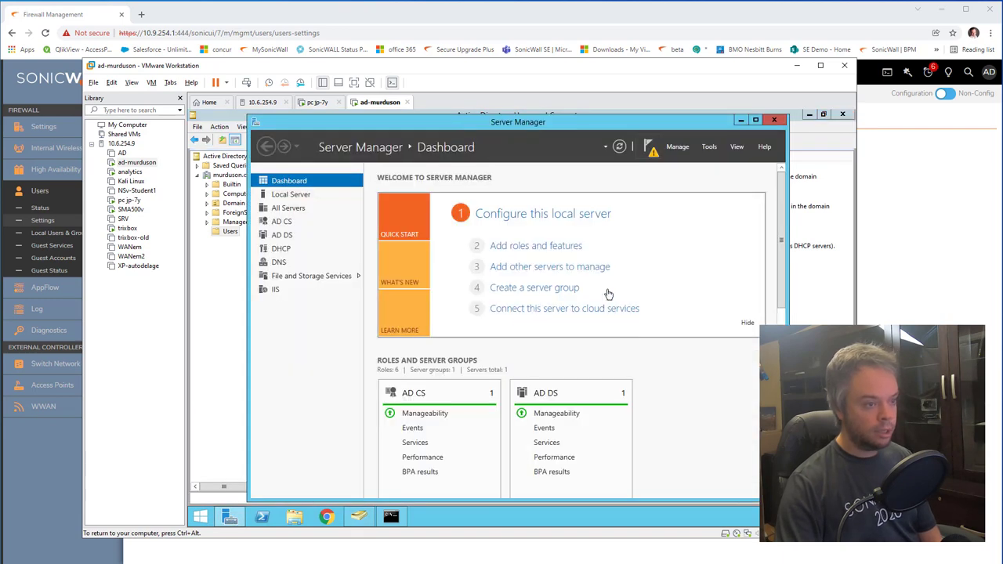
click(709, 146)
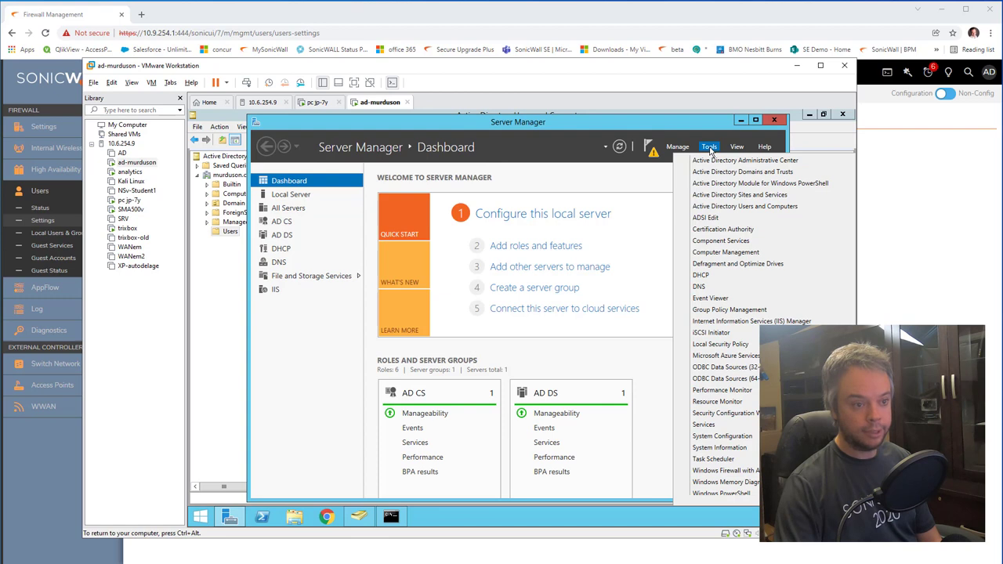
click(783, 312)
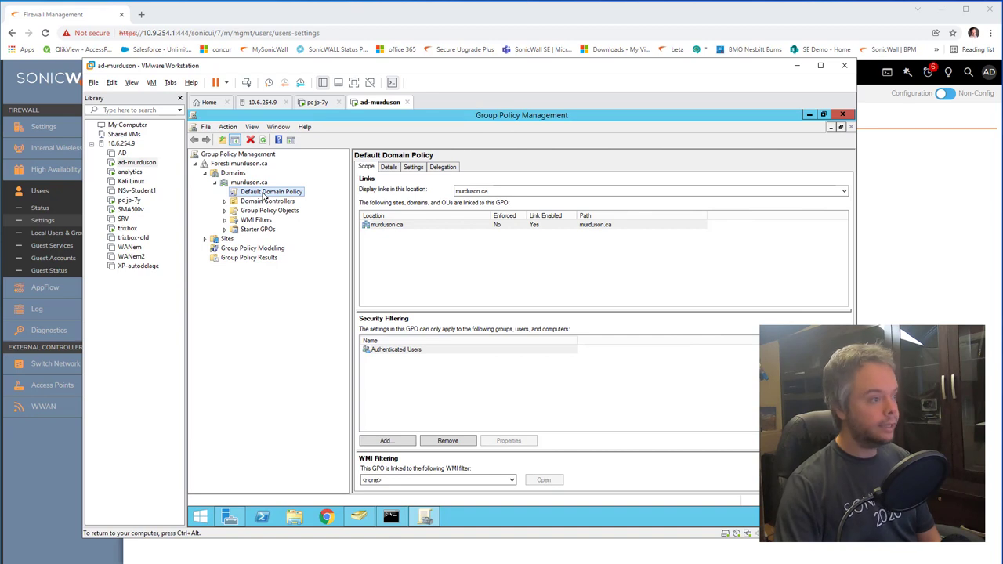
key(alt+Tab)
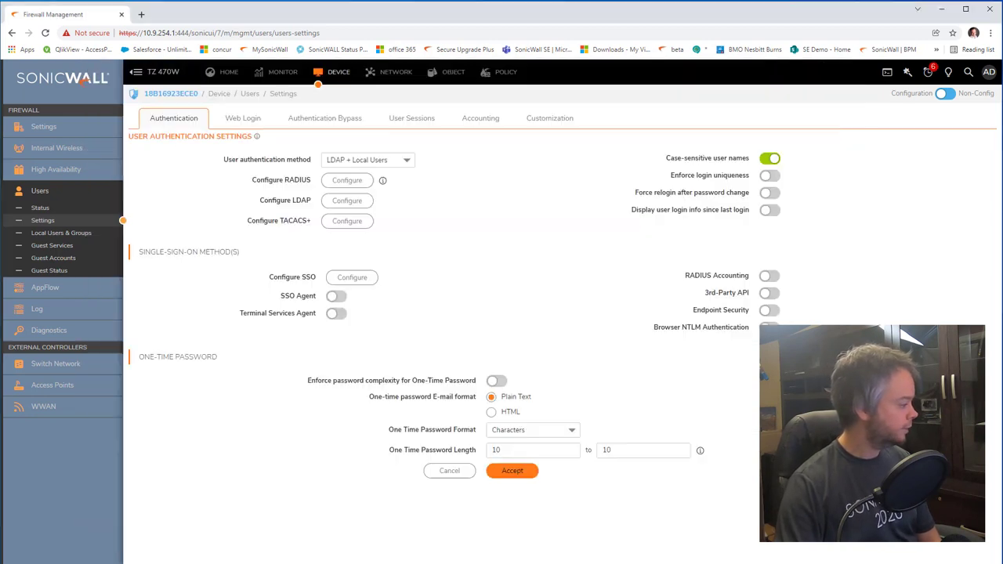
Step: Google 'sonicwall sso advanced auditing' in a new tab and open the 'DC Security Logs with Advanced Auditing' result
click(141, 14)
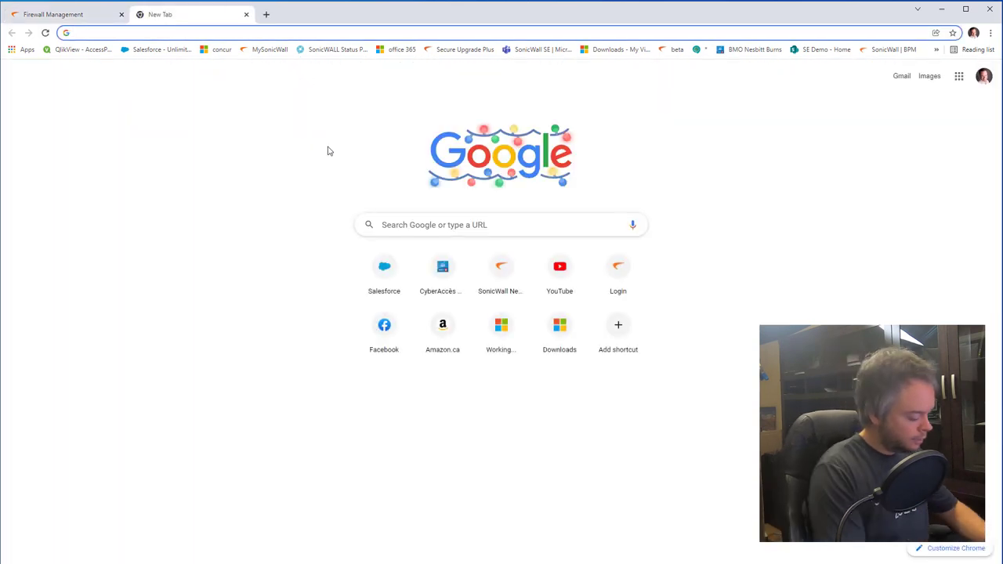
text(sonicwal)
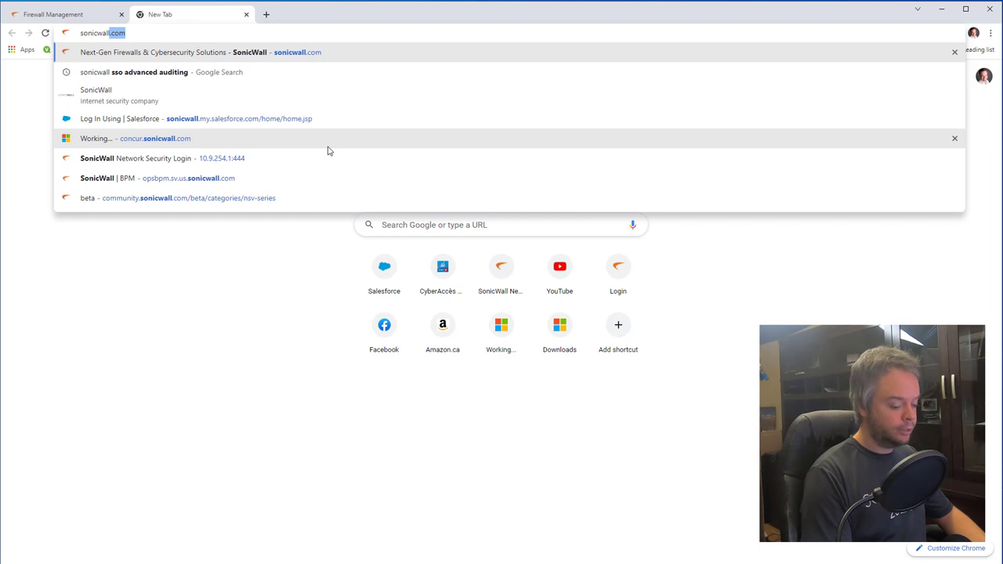
text(l)
key(Down)
key(Return)
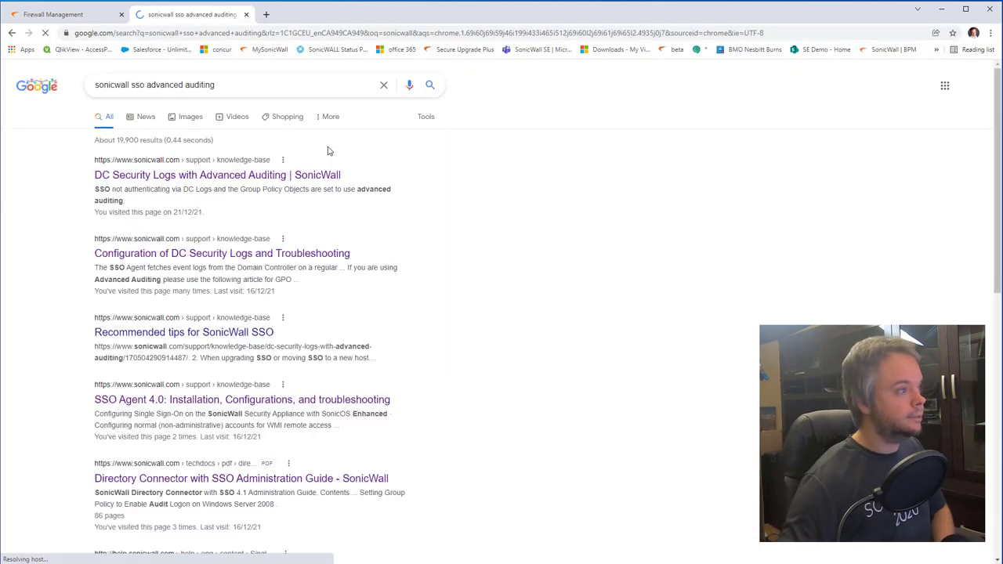
click(233, 176)
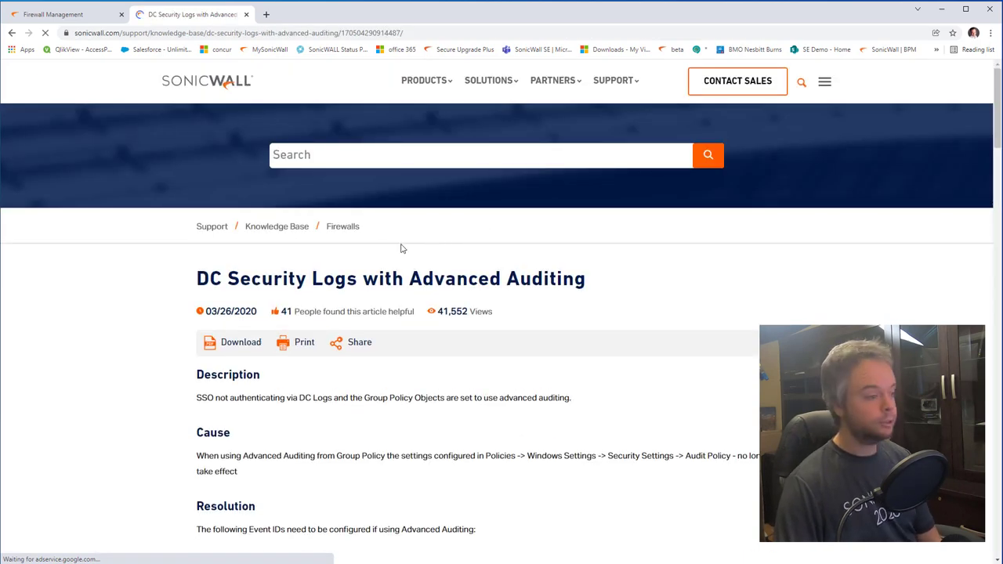
Step: Read the Resolution section's required audit event IDs, highlighting 4624 Audit Logon
scroll(349, 251, down, 5)
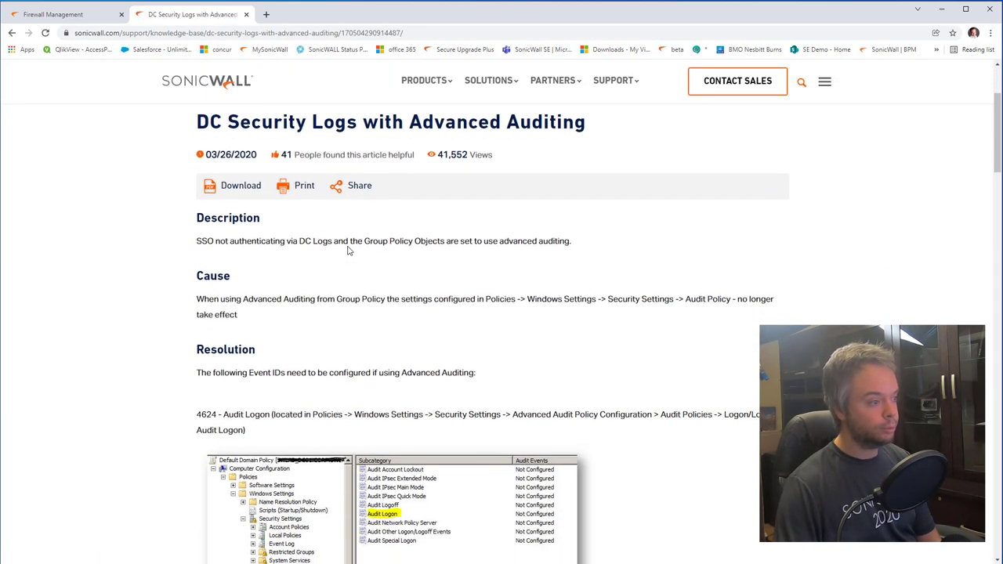
scroll(349, 250, down, 1)
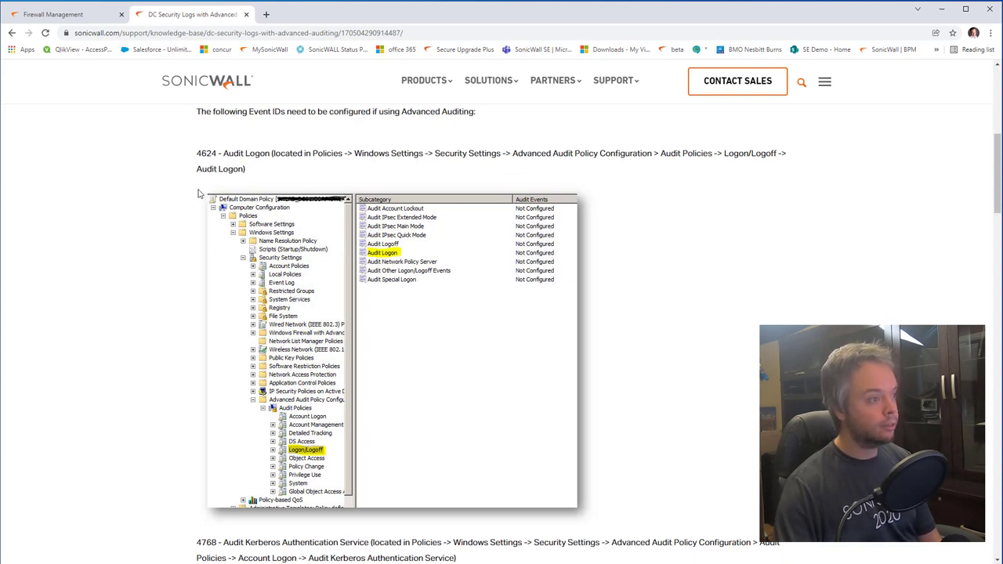
scroll(178, 159, up, 3)
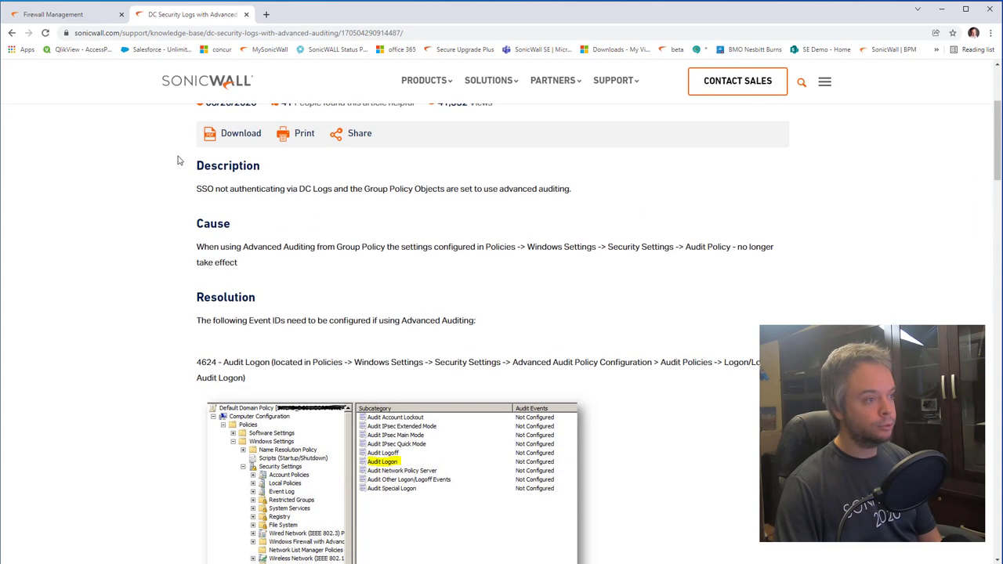
scroll(178, 167, down, 4)
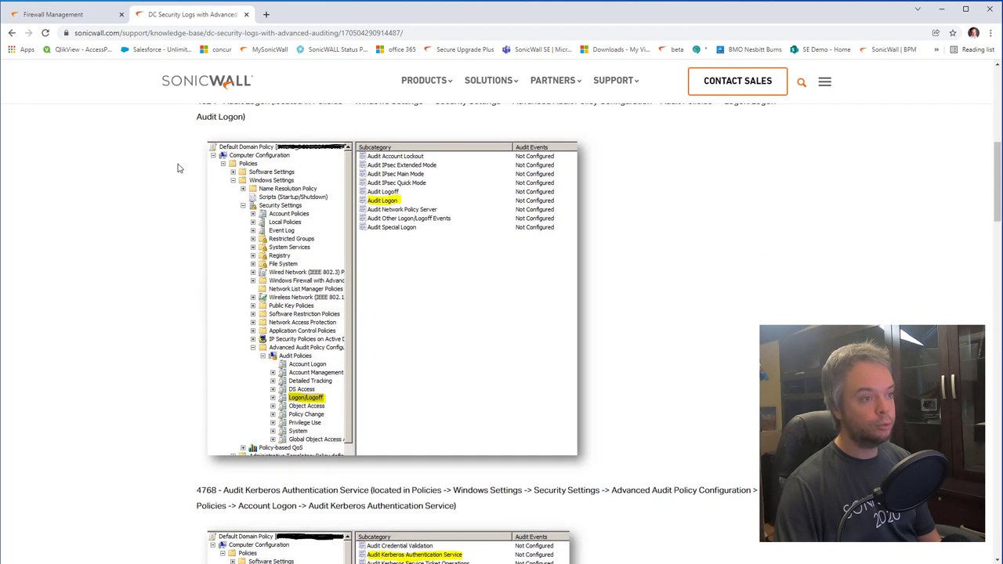
scroll(178, 168, up, 1)
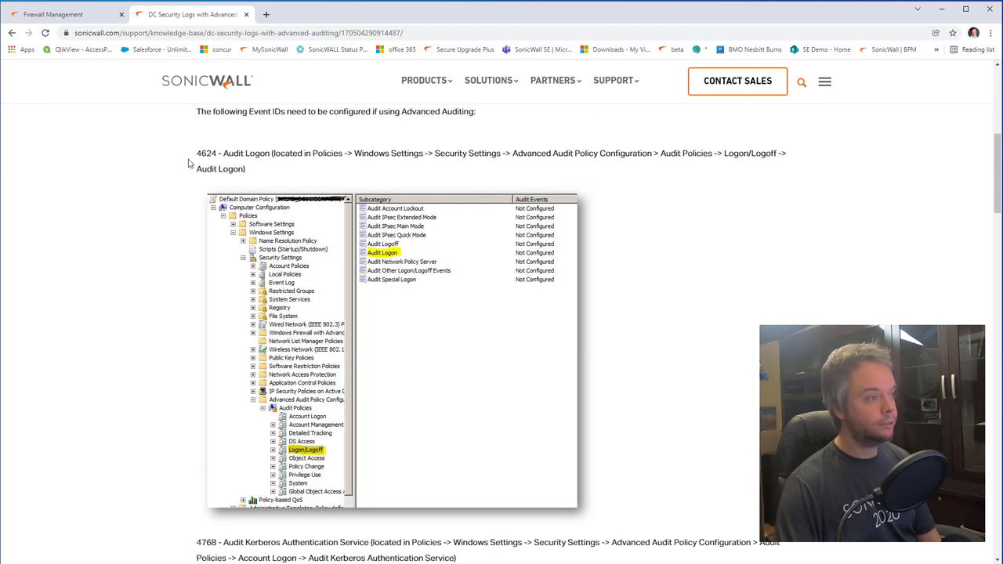
drag(215, 154, 196, 154)
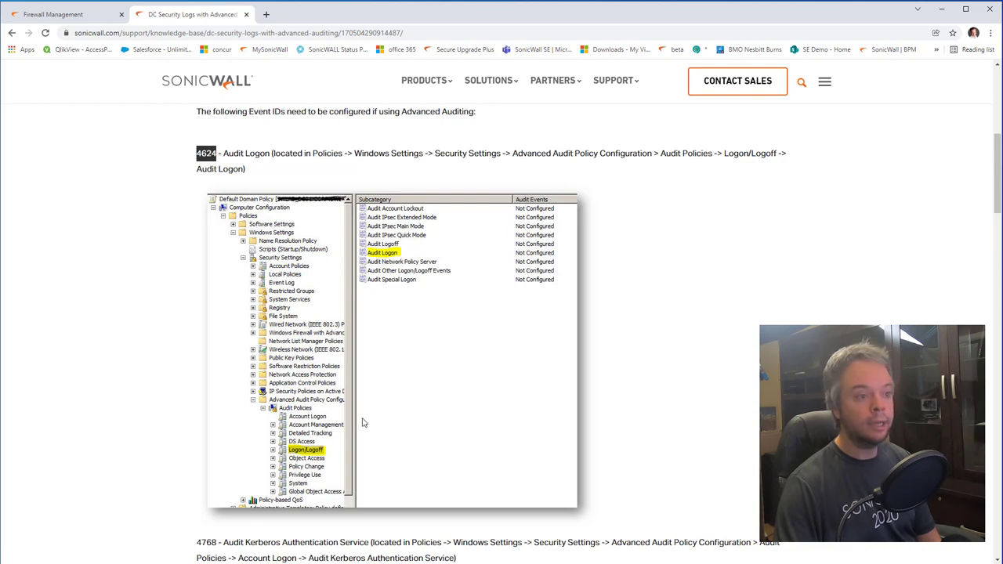
scroll(362, 423, down, 10)
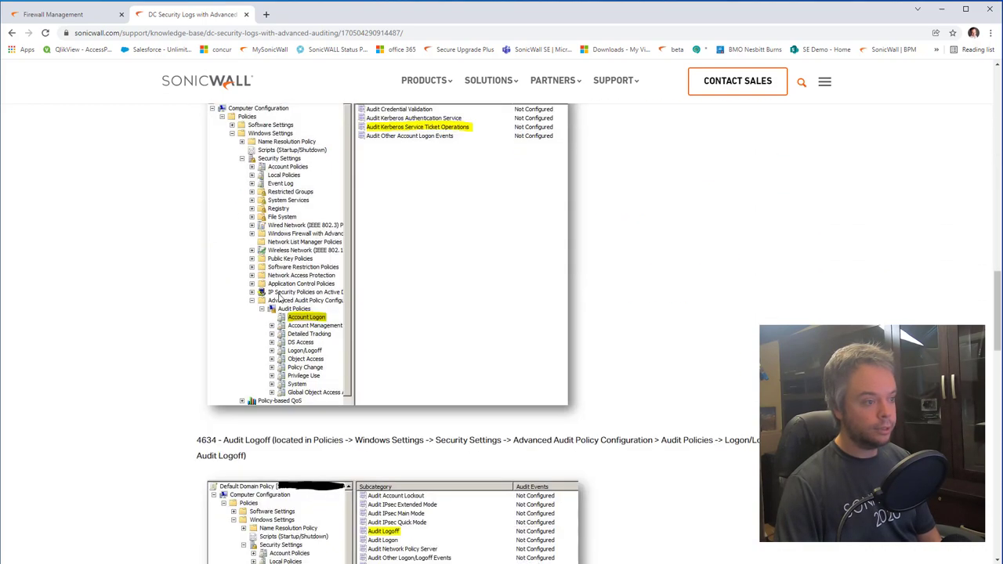
scroll(279, 296, down, 13)
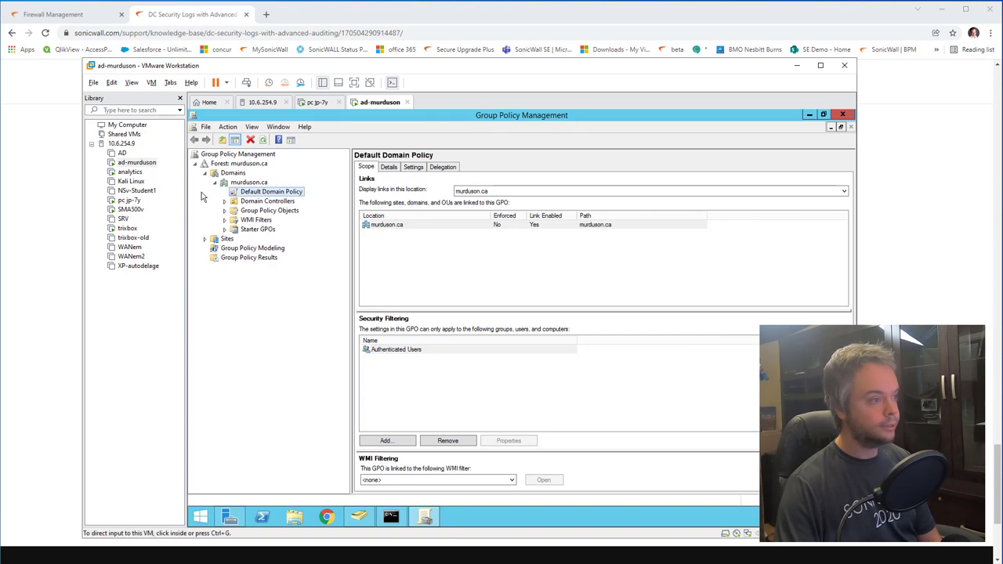
Step: Edit the Default Domain Policy and expand Security Settings down to Advanced Audit Policy Configuration
right_click(248, 196)
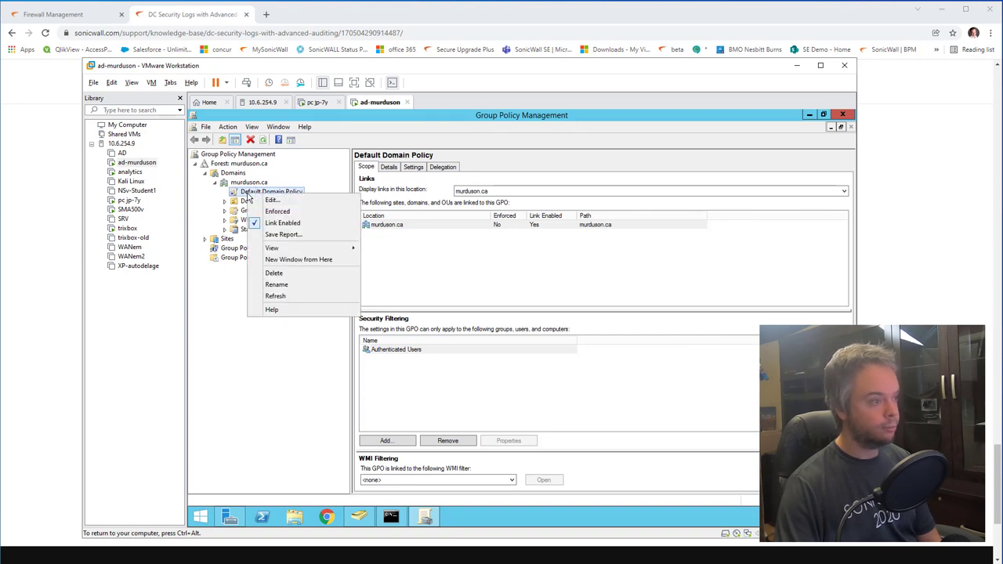
click(266, 203)
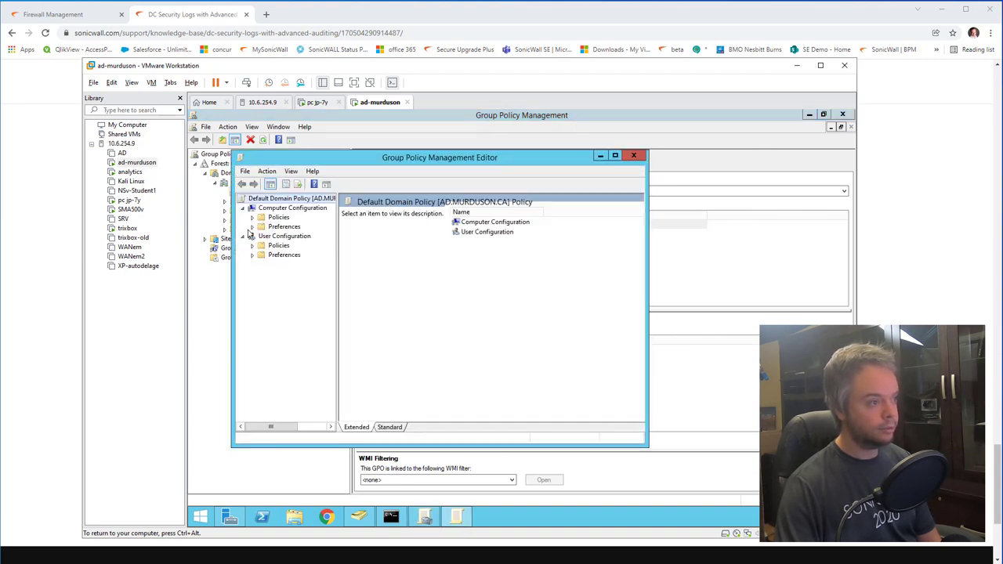
click(251, 217)
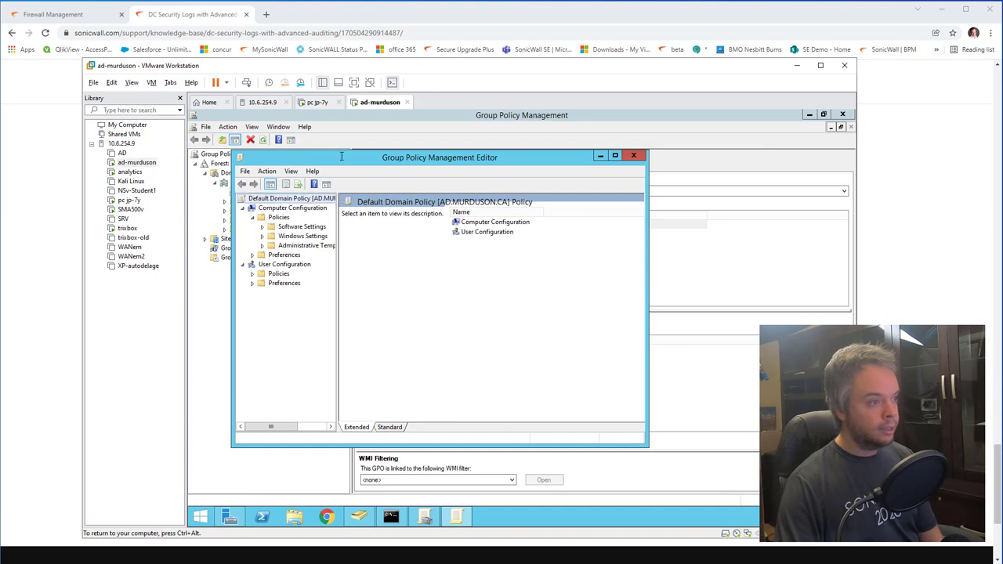
double_click(343, 156)
drag(331, 197, 384, 197)
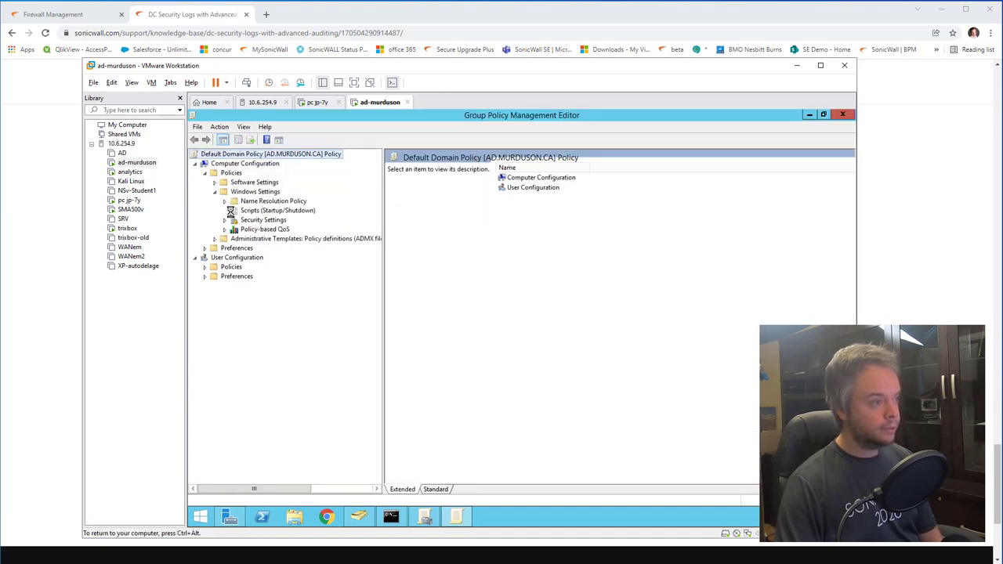
click(224, 220)
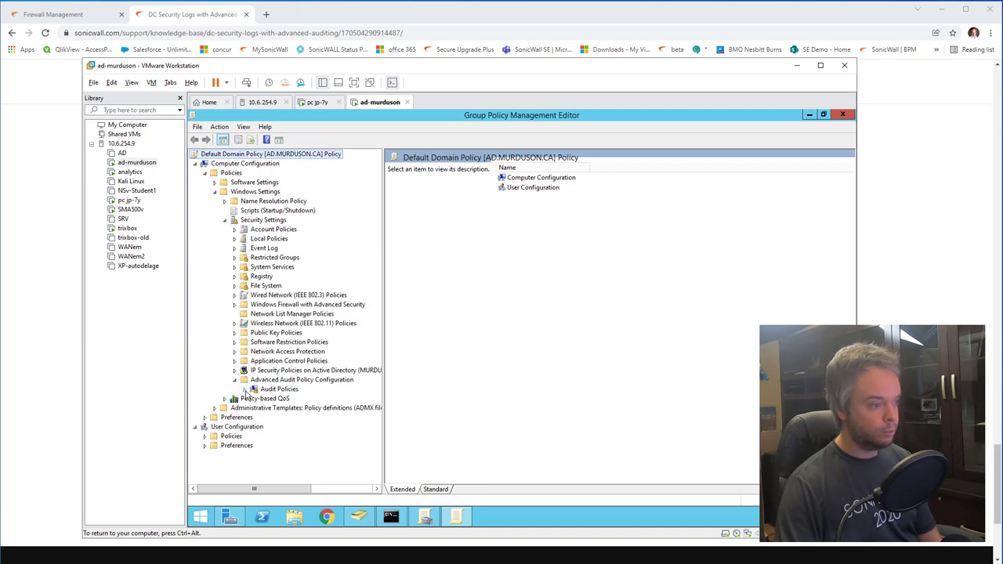
double_click(270, 380)
Step: Browse the audit categories from Account Logon to Object Access, leaving Audit Kerberos Authentication Service unchanged
click(290, 391)
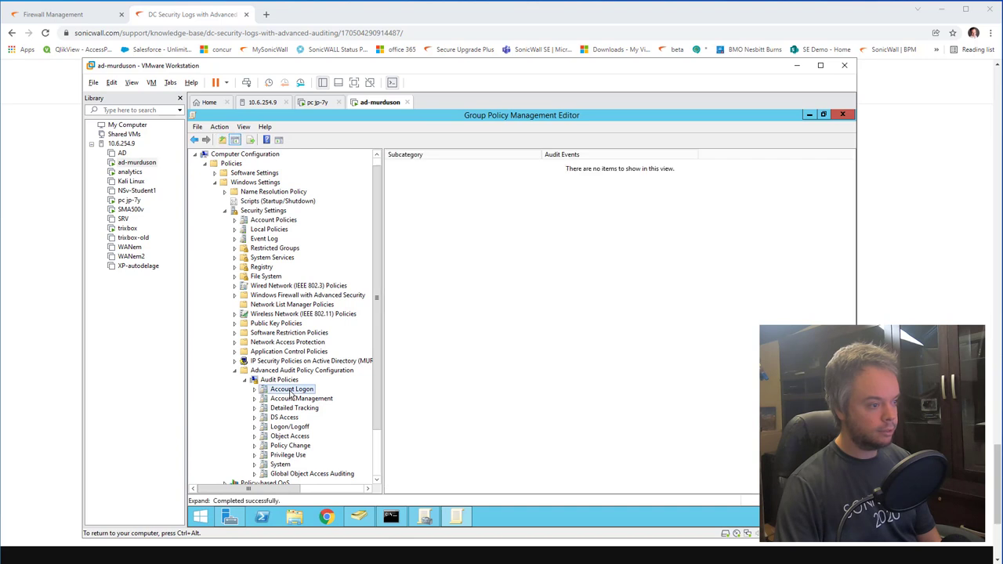
double_click(437, 176)
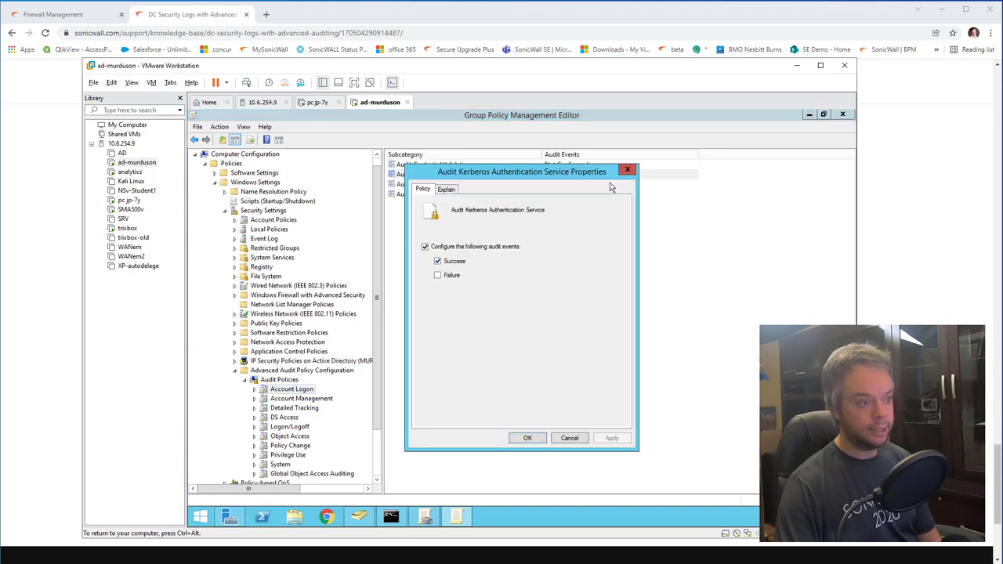
click(627, 170)
click(298, 400)
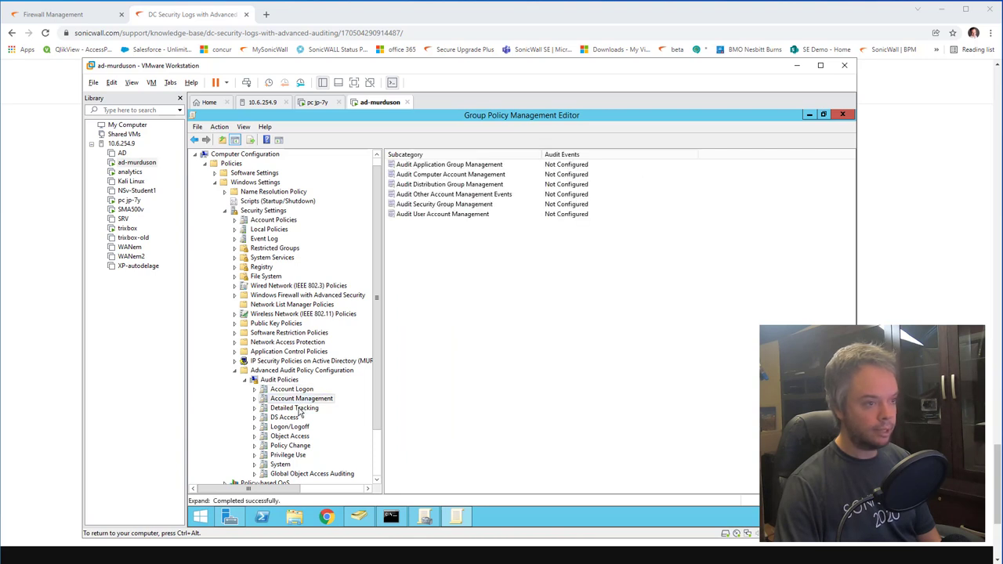
click(297, 410)
click(287, 419)
click(292, 428)
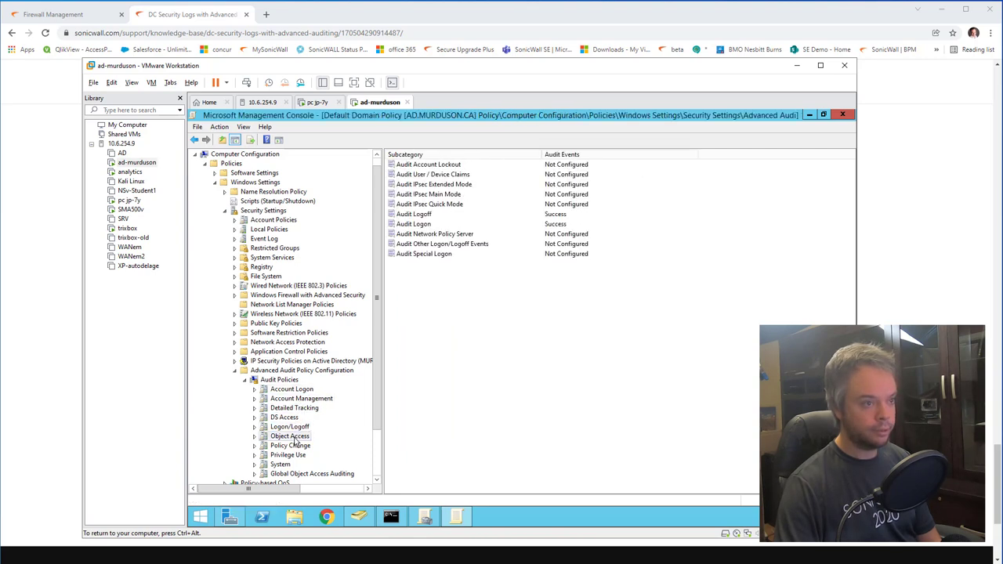
click(297, 436)
click(294, 427)
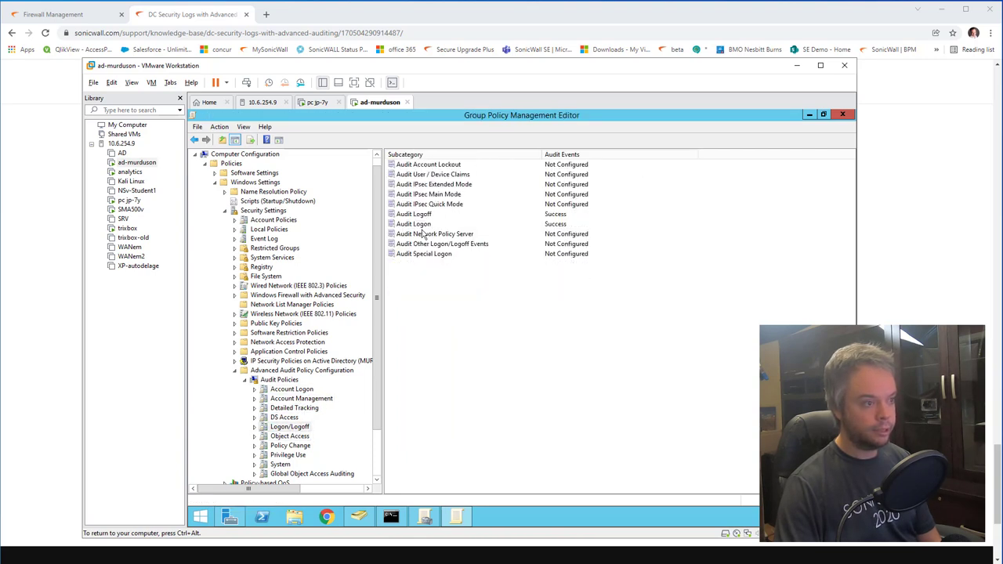
click(306, 438)
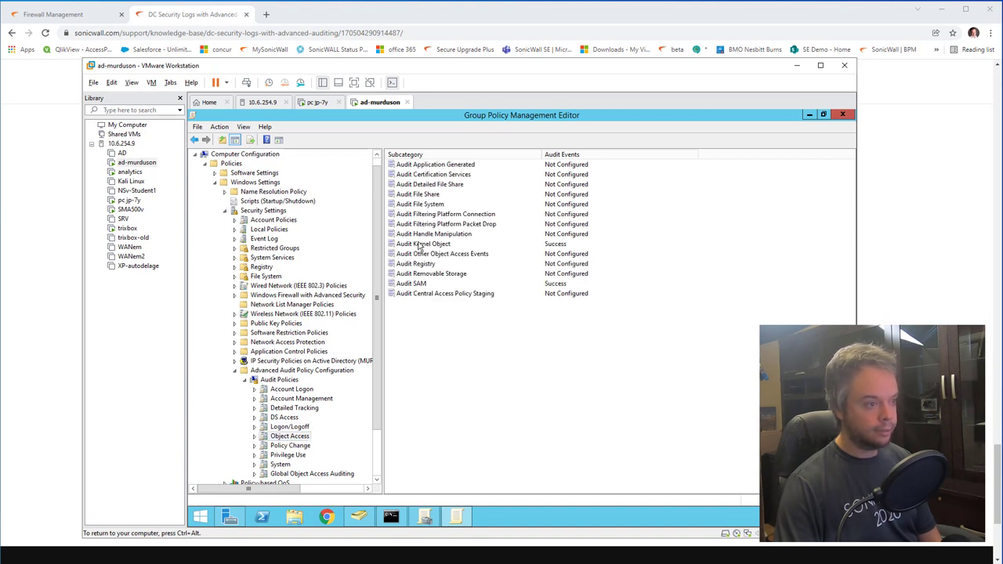
Step: Set Audit SAM to Not Configured, then review Policy Change, Privilege Use, System and Global Object Access Auditing
click(422, 284)
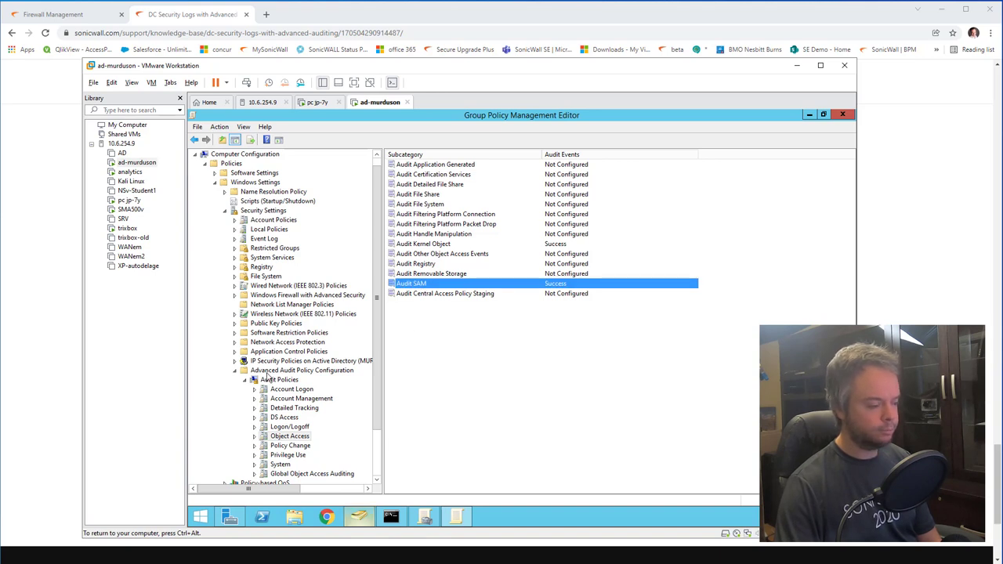
double_click(430, 286)
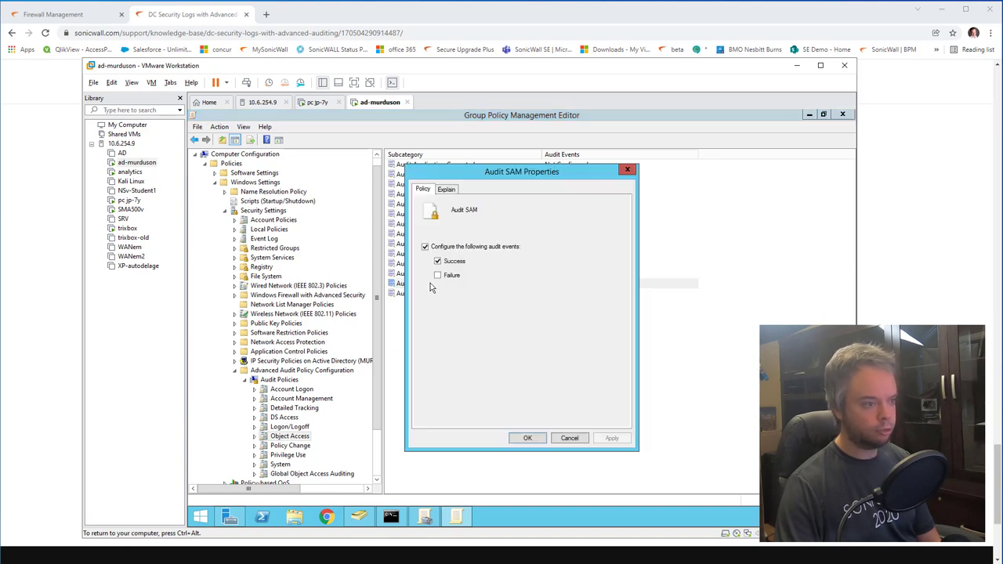
click(425, 247)
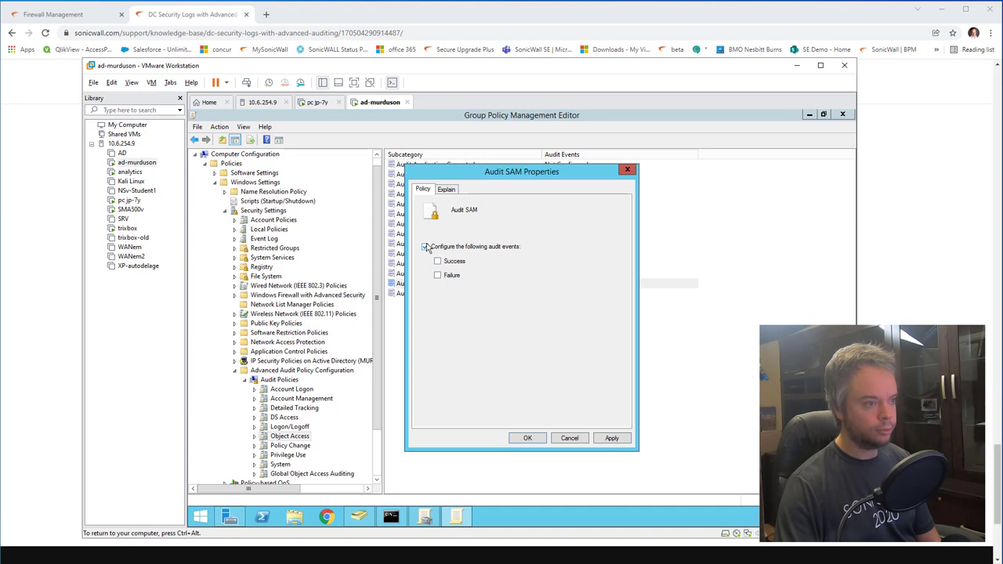
click(524, 438)
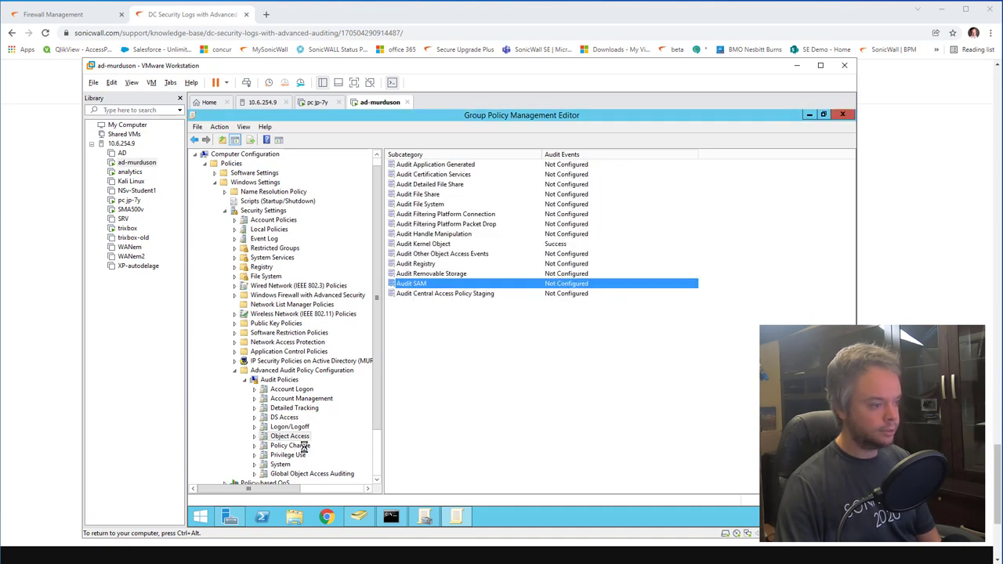
click(302, 446)
click(296, 455)
click(282, 465)
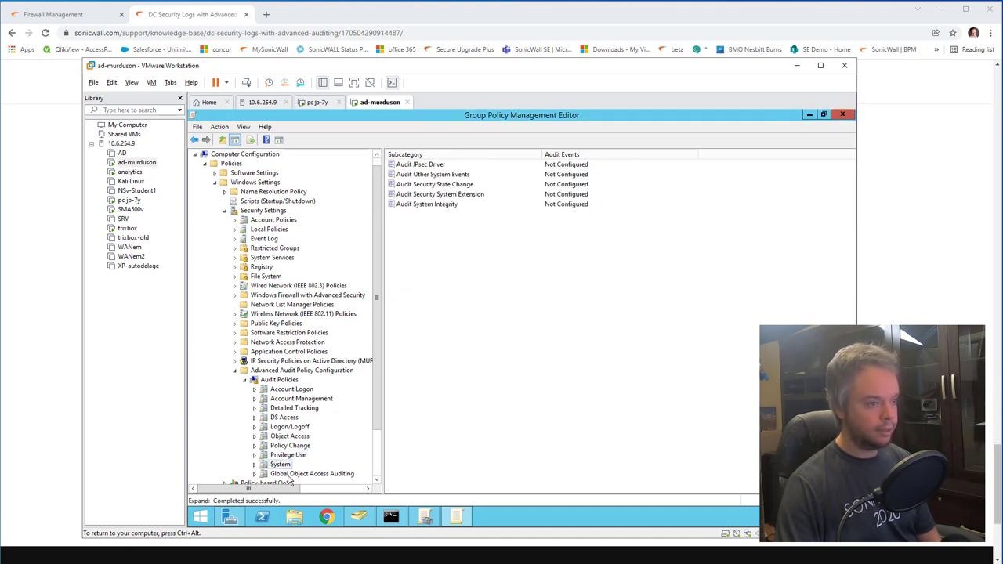
click(292, 475)
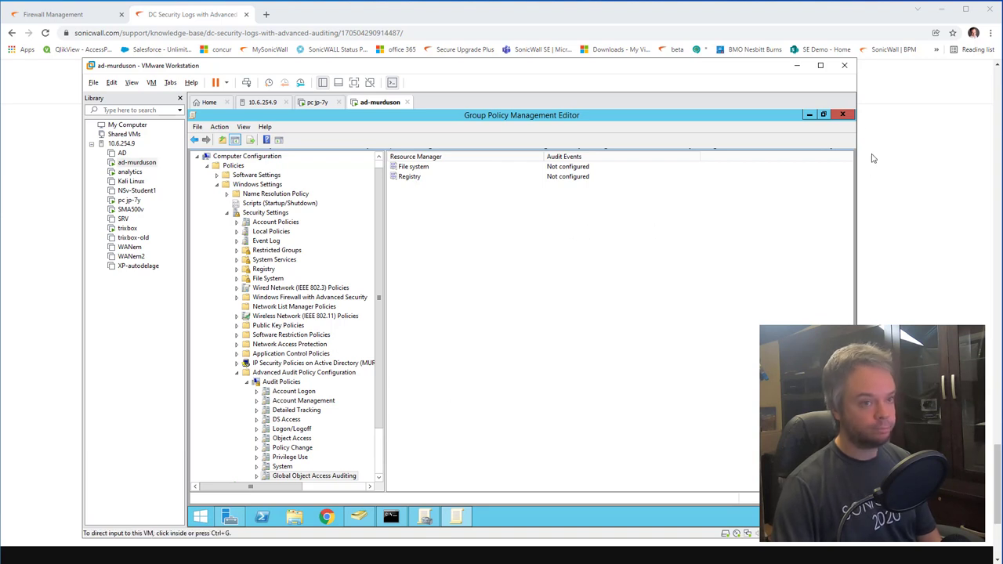
Step: Close the policy editor and run gpupdate /force in the server's Command Prompt
click(843, 115)
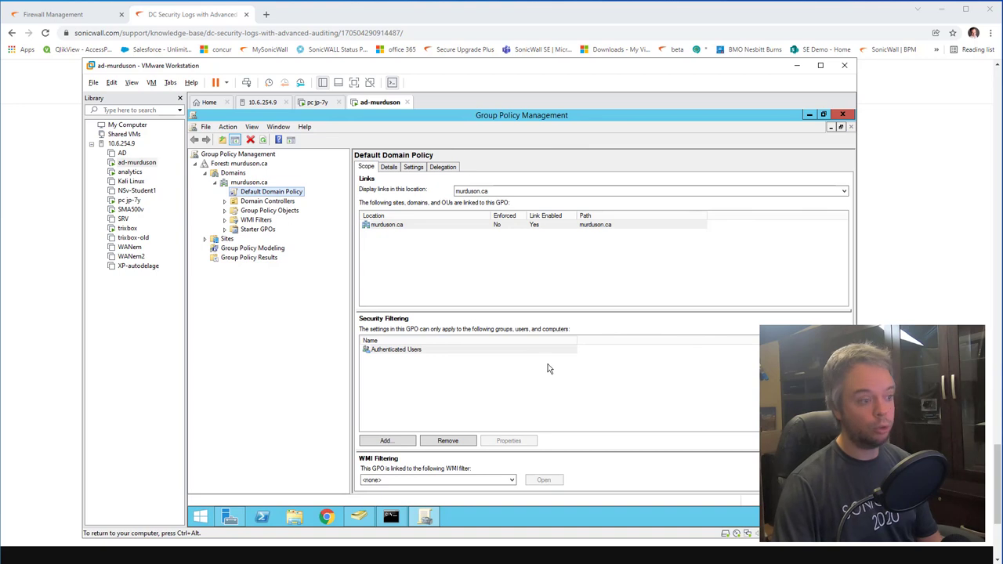
click(392, 519)
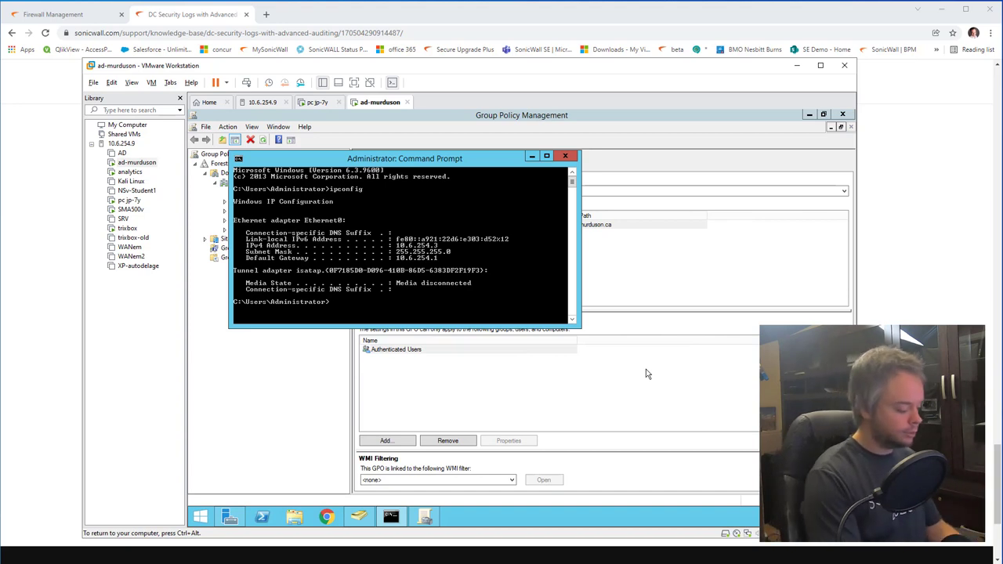
text(gpupdate)
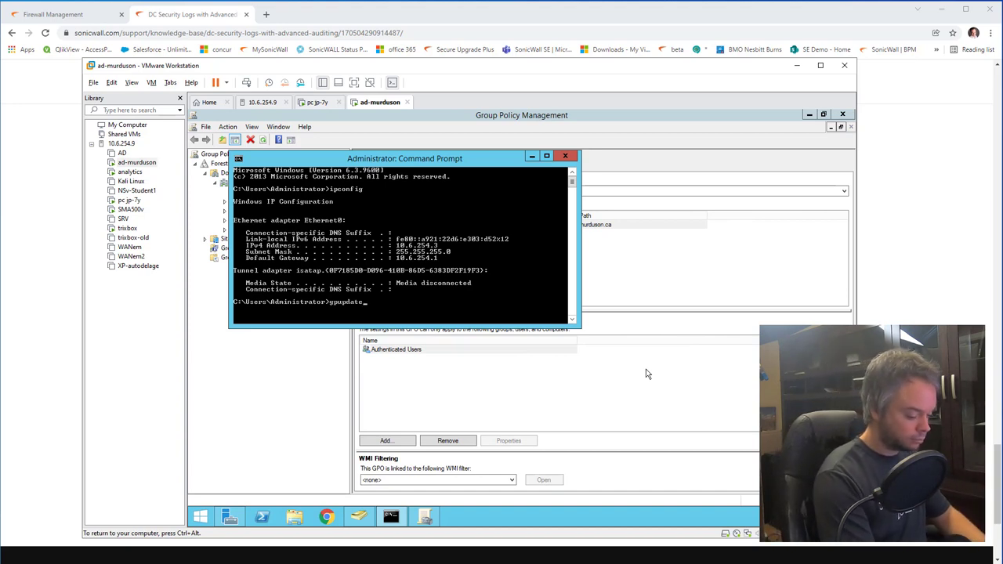
text(/force)
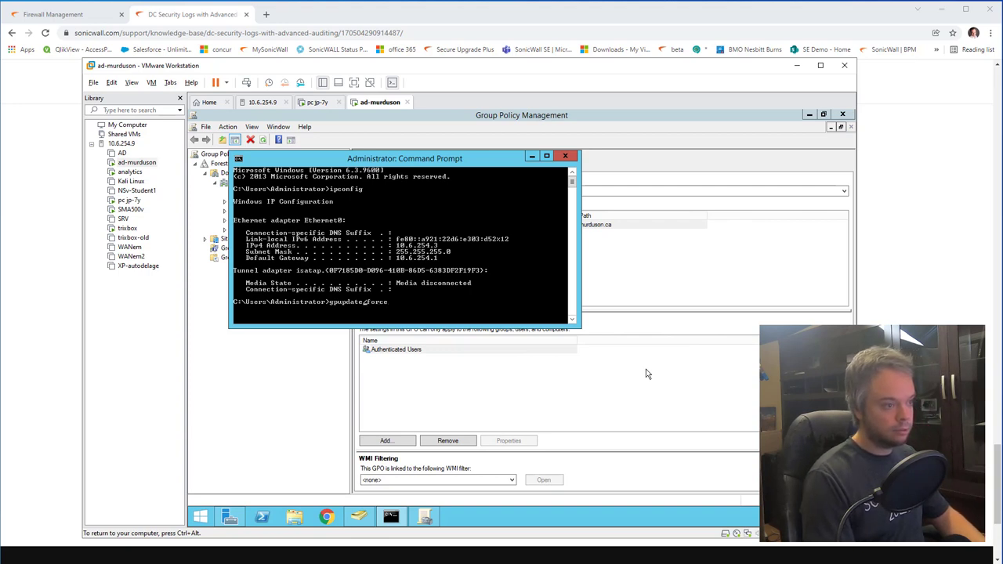
key(Return)
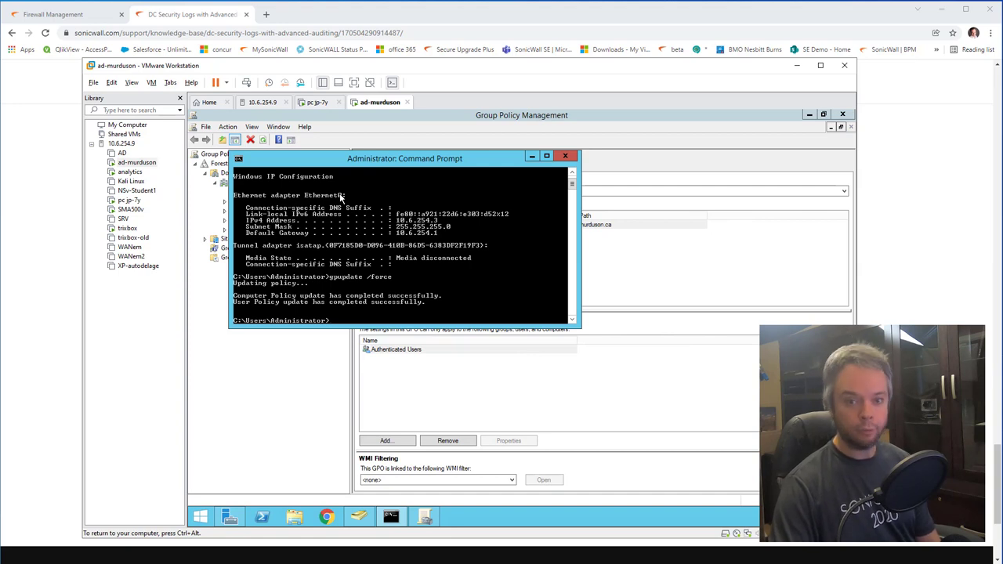
Step: Close the Command Prompt, review the KB article's Audit Logoff screenshots, and return to the server VM
click(565, 155)
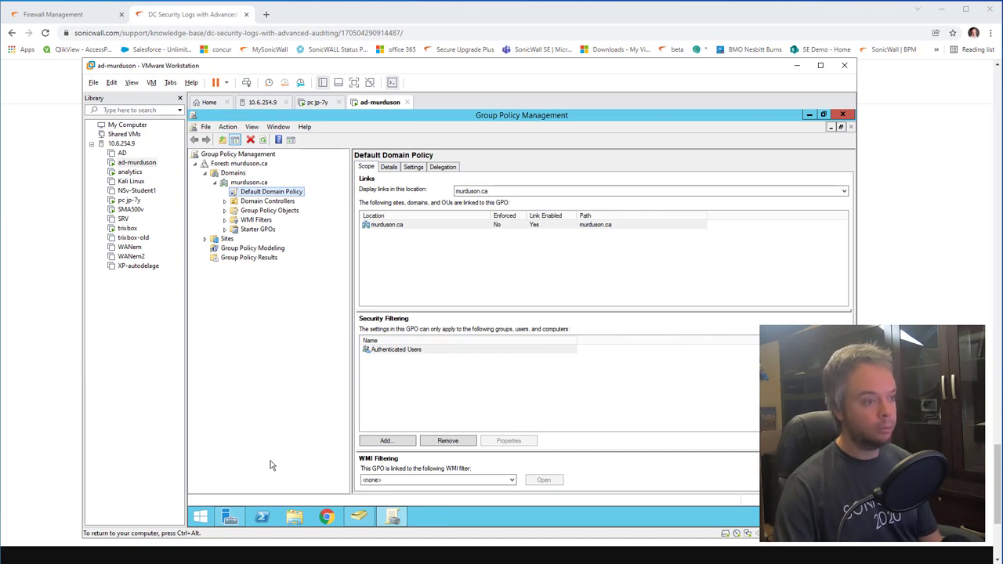
key(ctrl+alt)
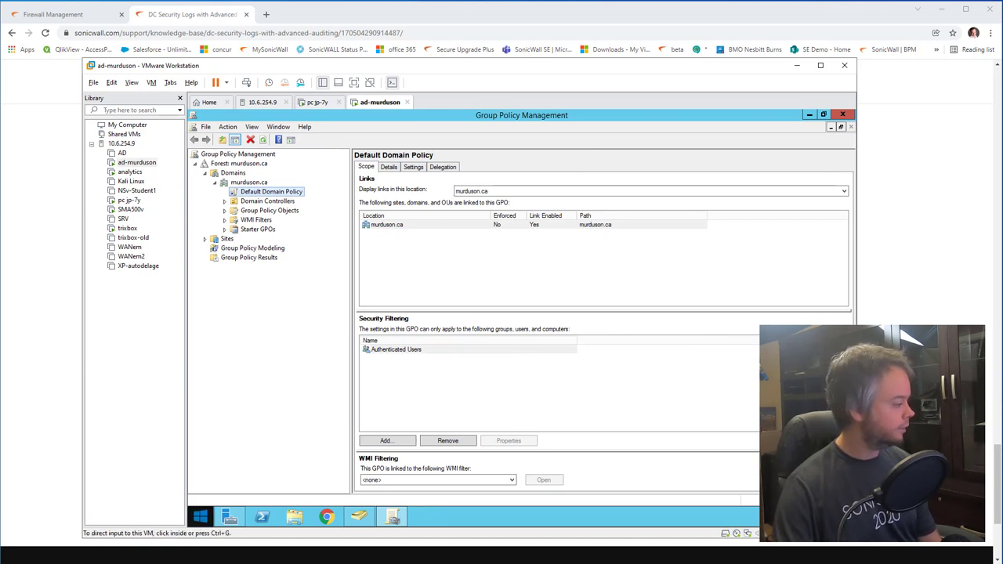
key(alt+Tab)
scroll(301, 354, up, 15)
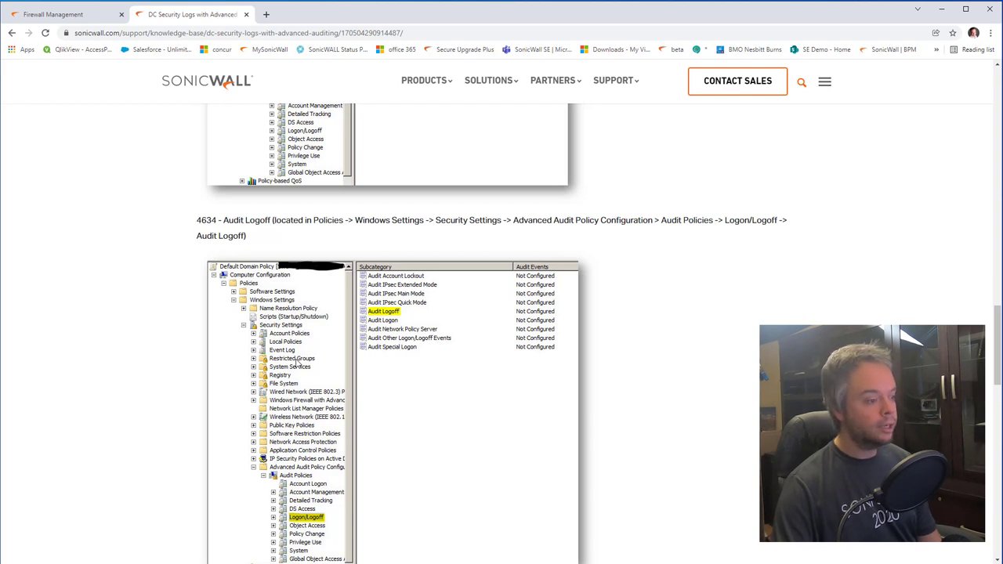
key(alt+Tab)
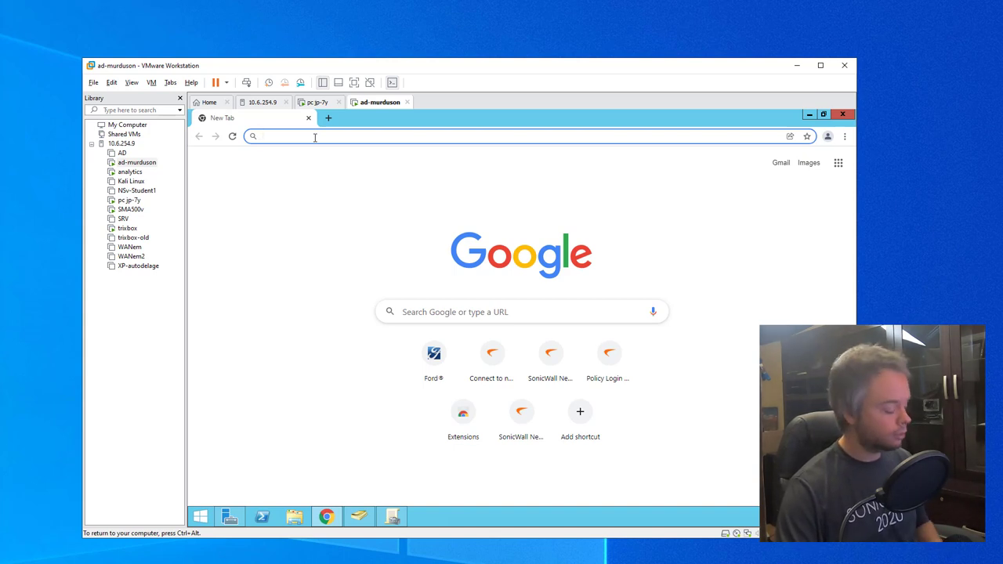
Step: Go to mysonicwall.com and sign in by pasting the account password
text(my)
key(Return)
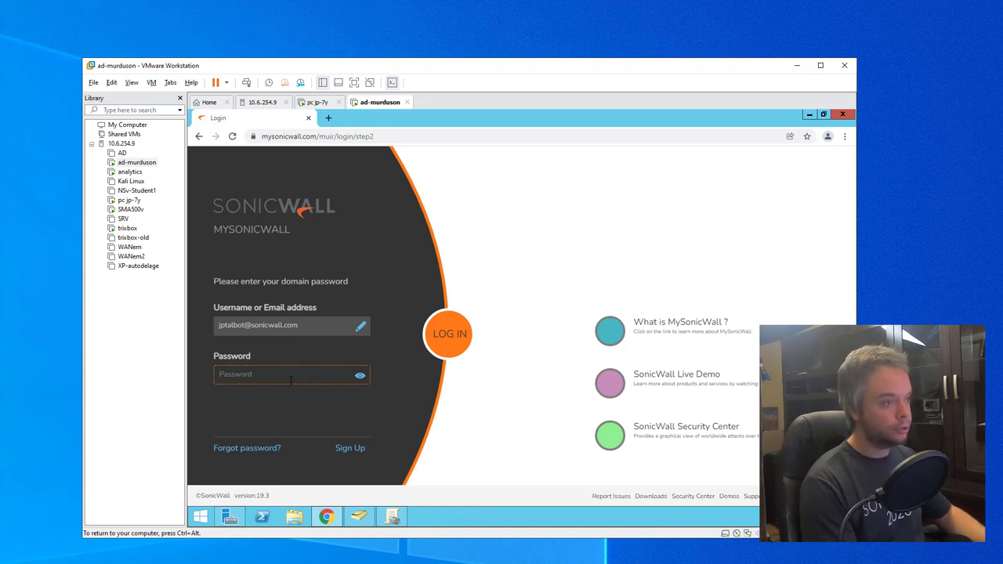
key(ctrl+v)
key(Return)
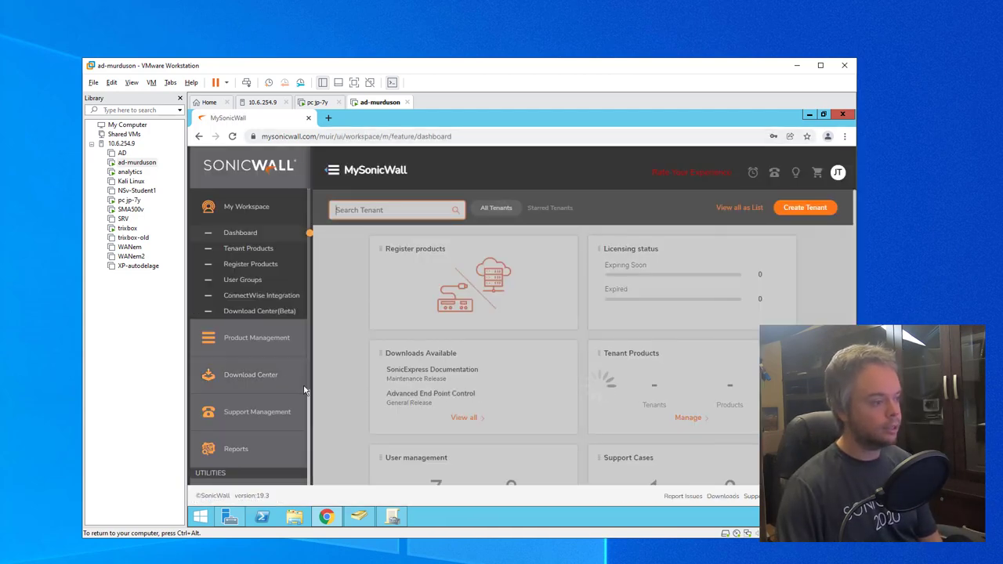
Step: In Download Center by product line, list English downloads for Directory Services Connector
click(272, 384)
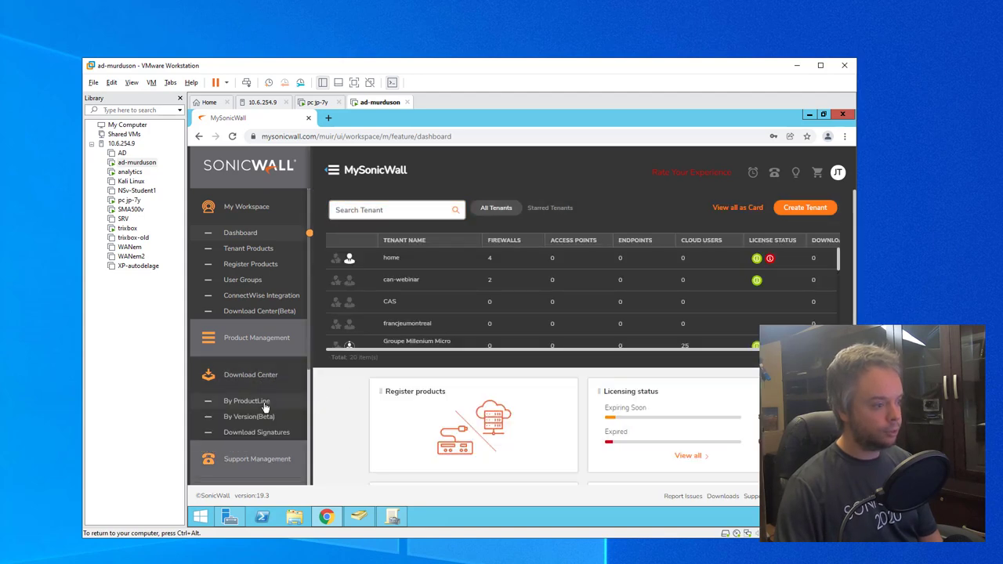
click(247, 402)
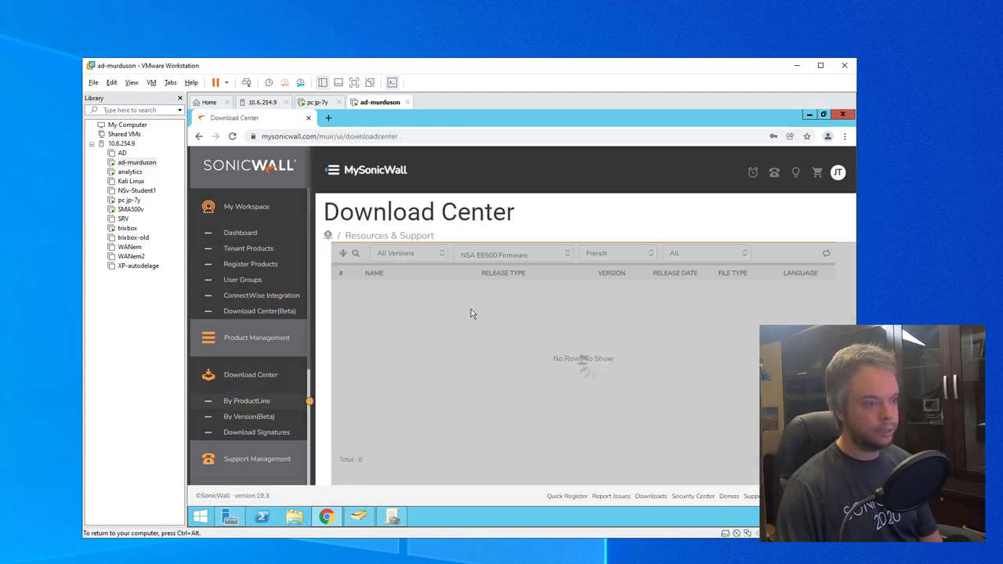
click(640, 254)
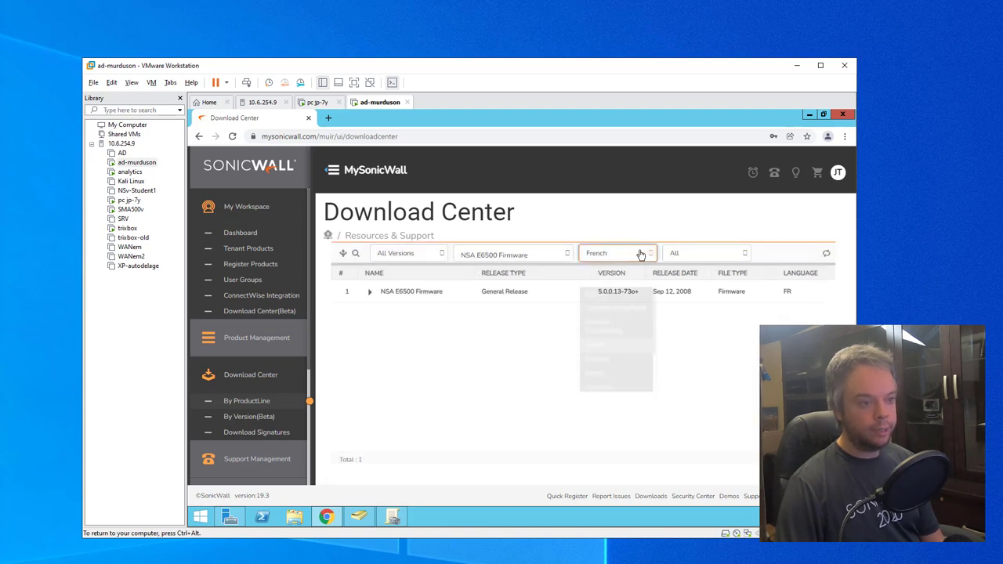
click(619, 288)
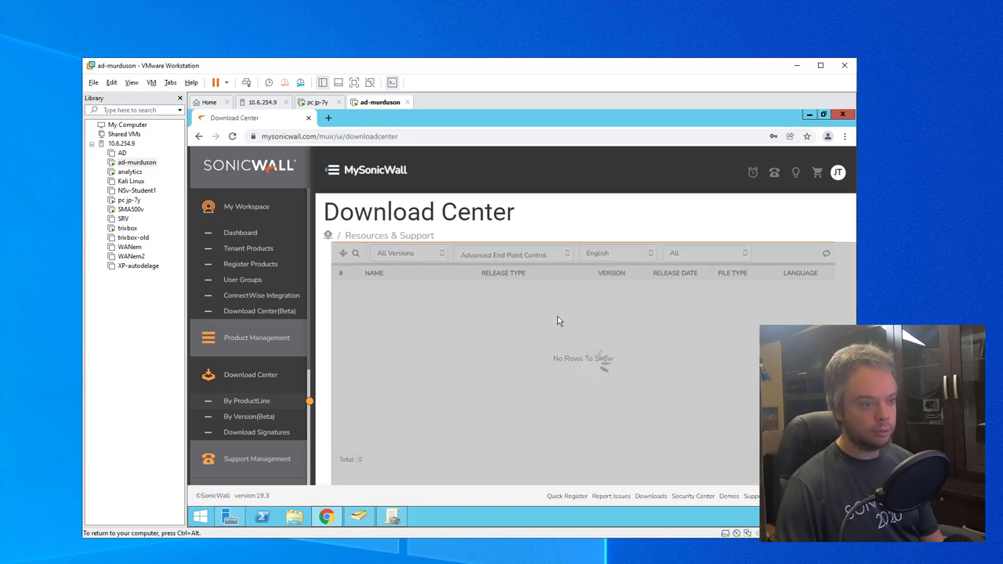
click(535, 256)
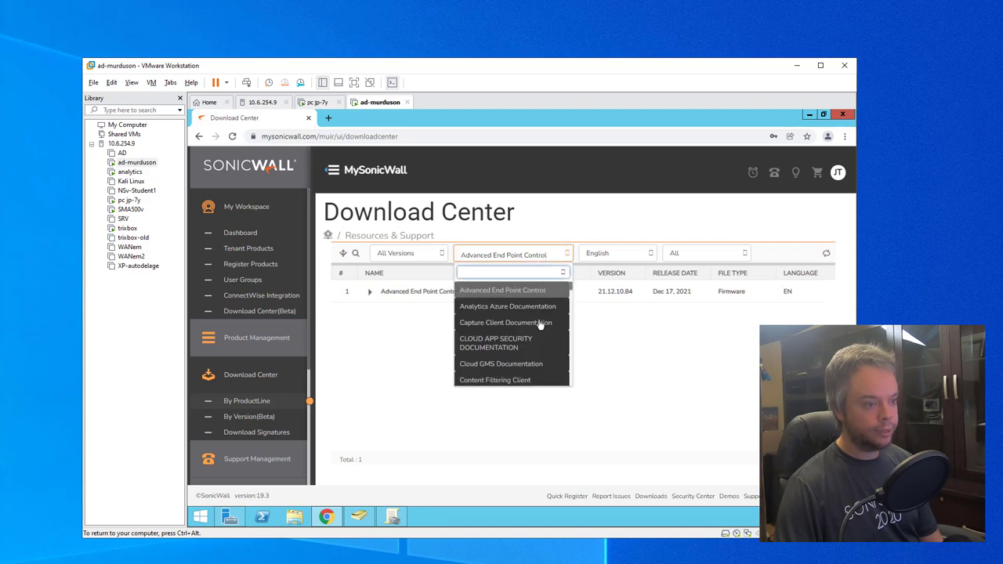
scroll(540, 324, down, 1)
scroll(539, 325, down, 1)
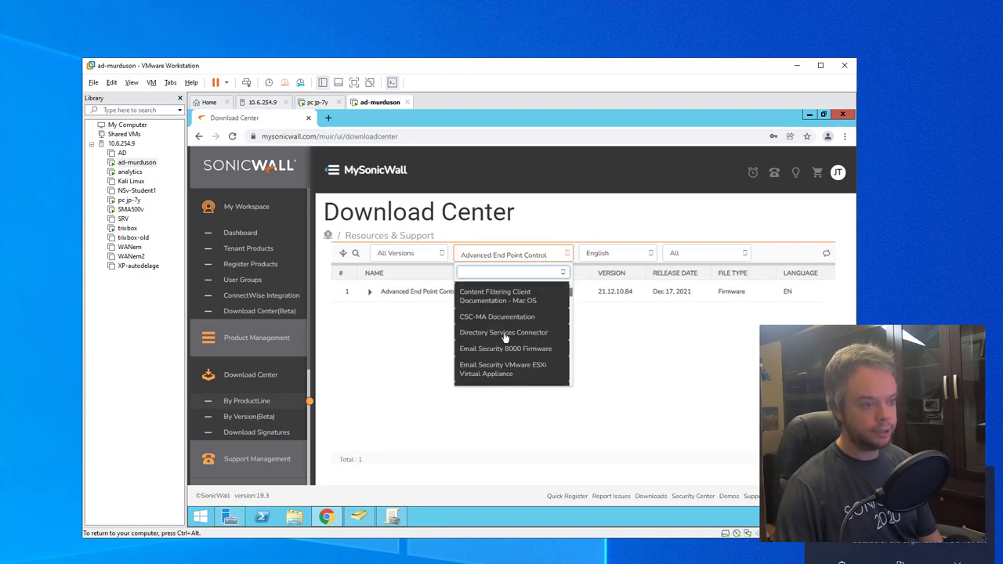
click(505, 334)
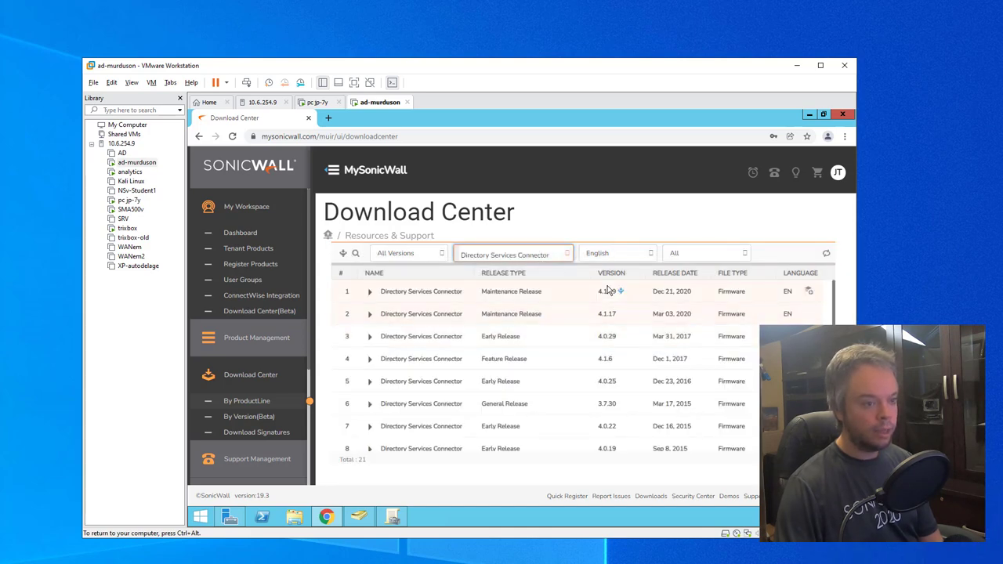
Step: Sort releases newest first, expand 4.1.19, and run the downloaded Windows installer
click(627, 276)
click(631, 276)
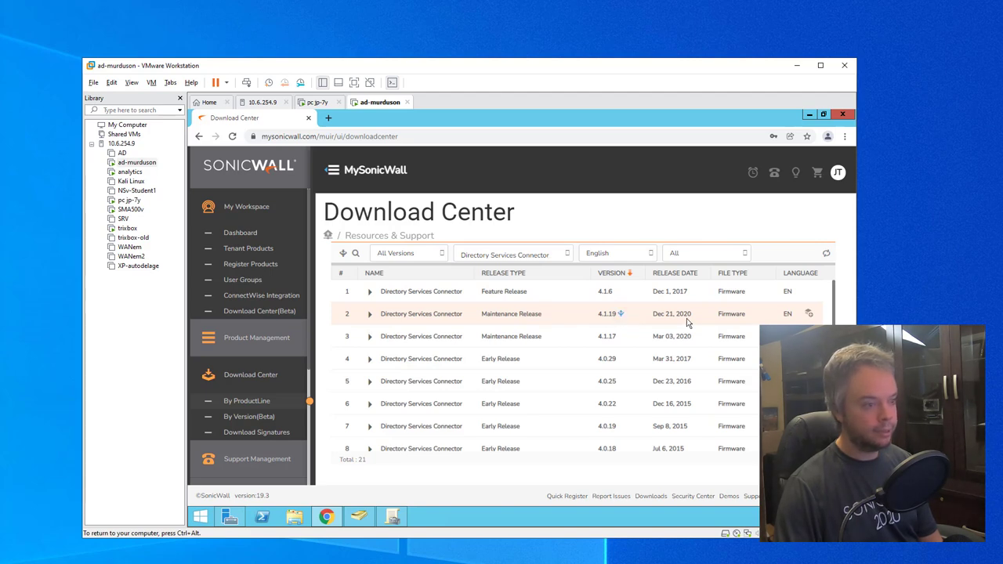
click(369, 315)
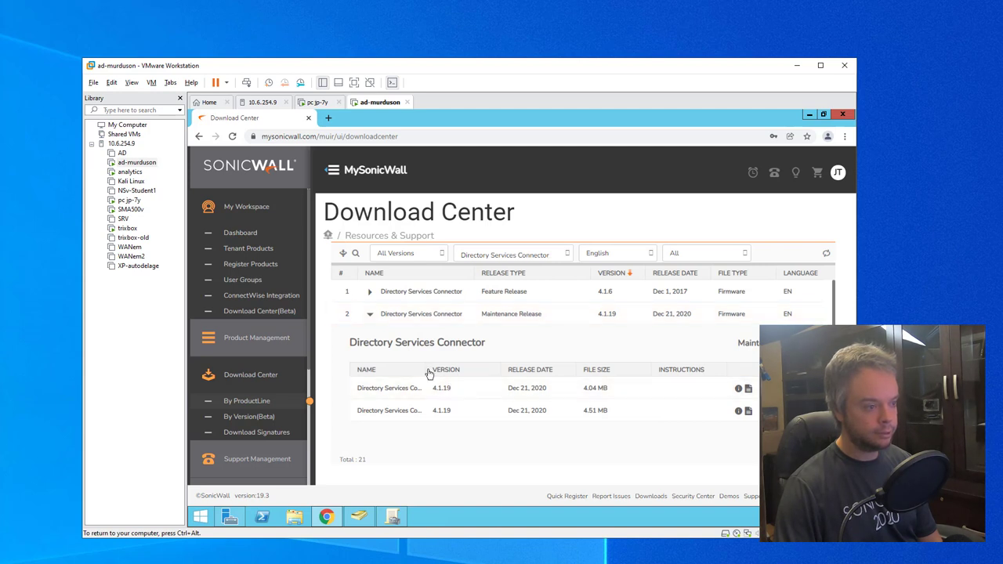
drag(429, 374, 465, 375)
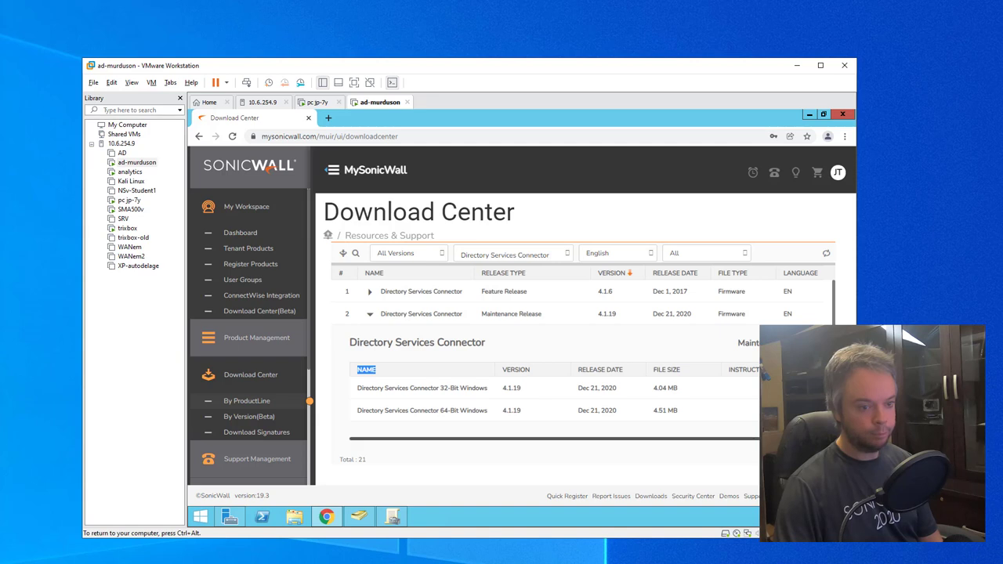
scroll(548, 410, right, 2)
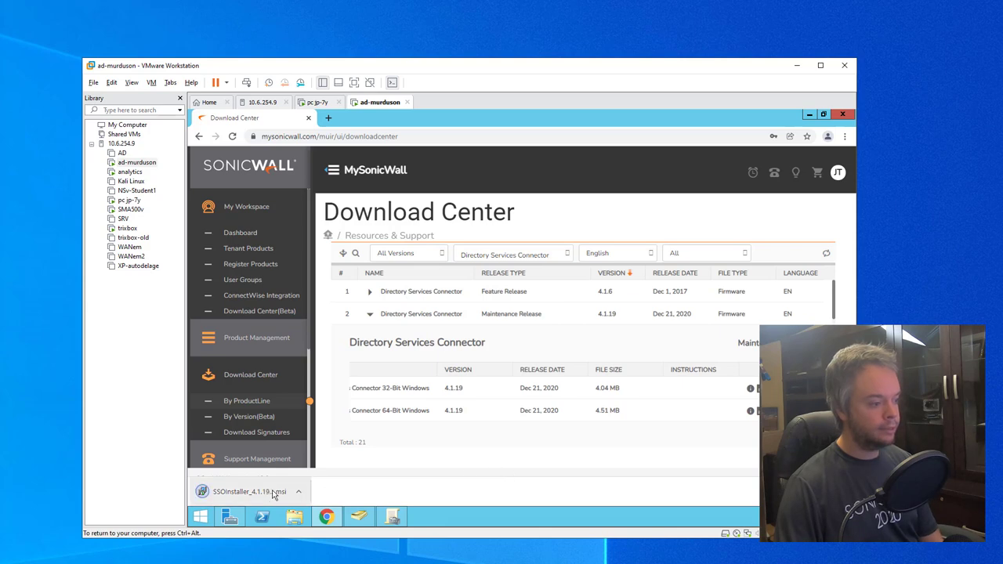
click(274, 495)
Step: Allow the MSI to run, pass the welcome page, accept the licence terms, and keep the default folder
click(553, 327)
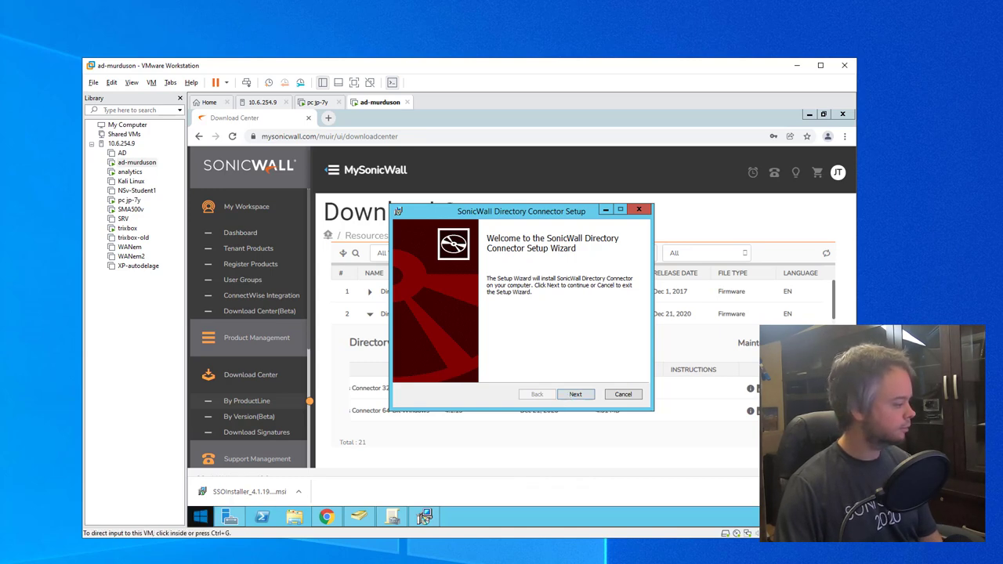
click(531, 401)
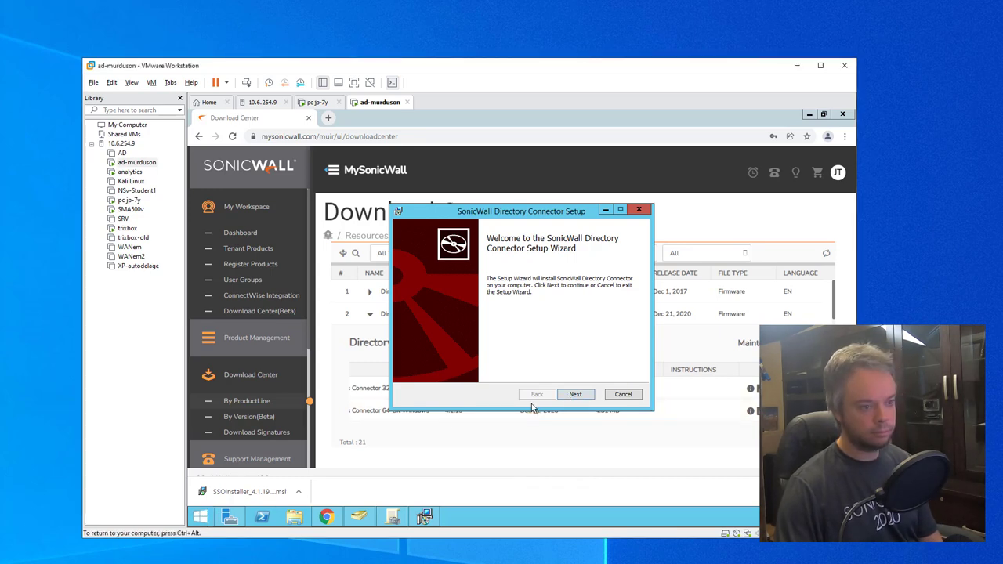
click(564, 394)
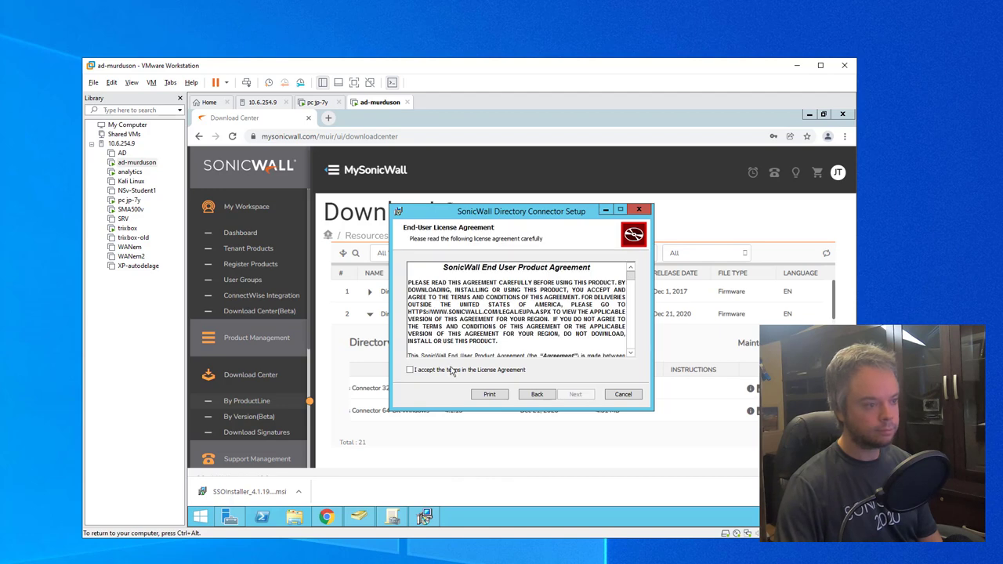
click(410, 369)
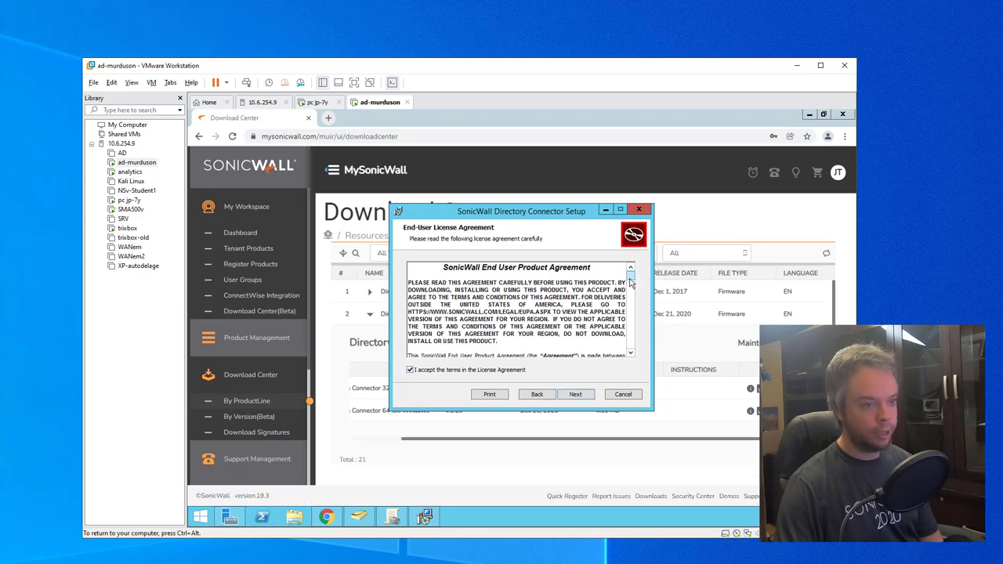
mouse_move(630, 274)
mouse_down()
mouse_move(631, 284)
mouse_move(629, 266)
mouse_up()
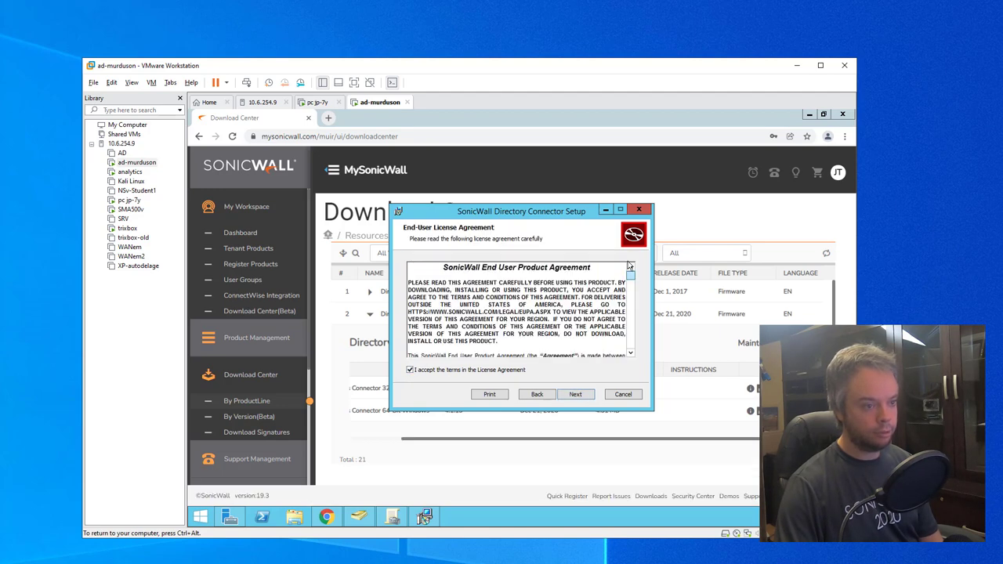
click(577, 395)
click(576, 394)
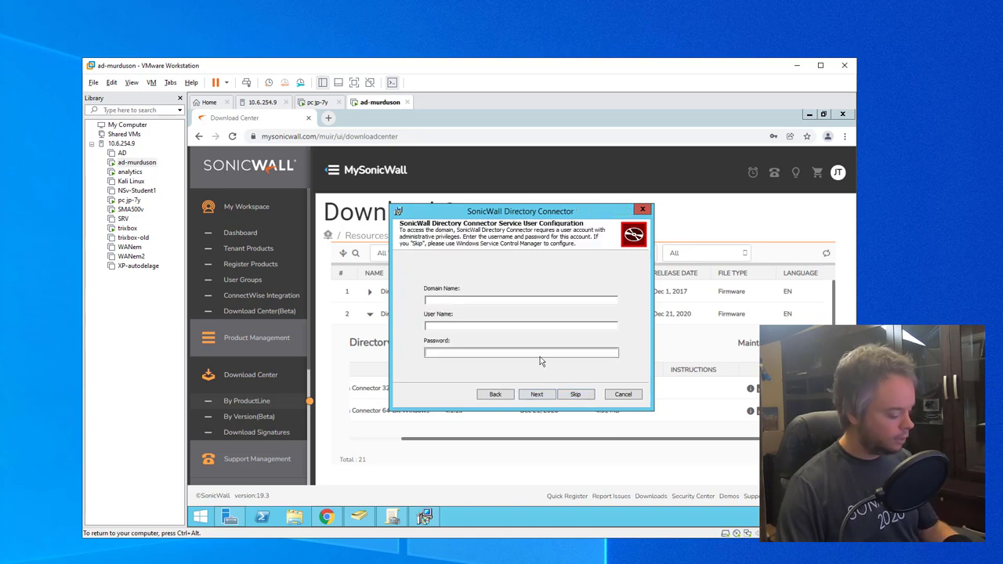
Step: Check accounts in ADUC, then enter domain murduson.ca, user name administrator, and the account password
click(365, 521)
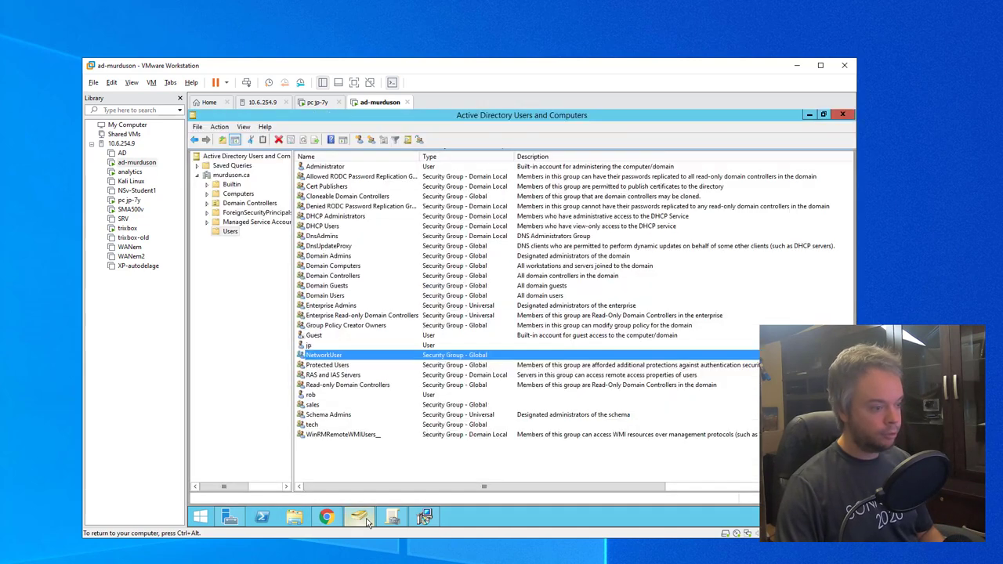
click(809, 114)
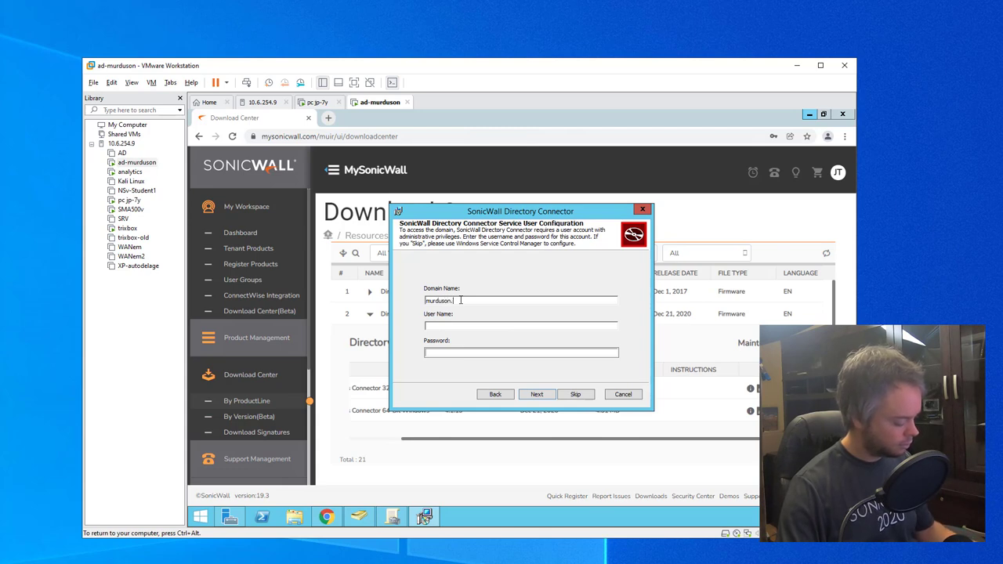
text(ca)
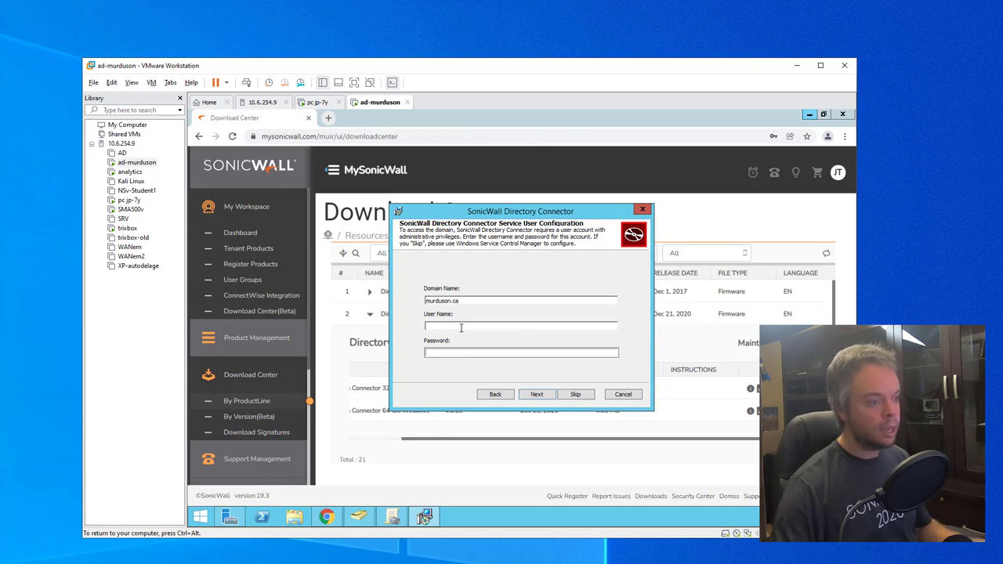
text(administrator)
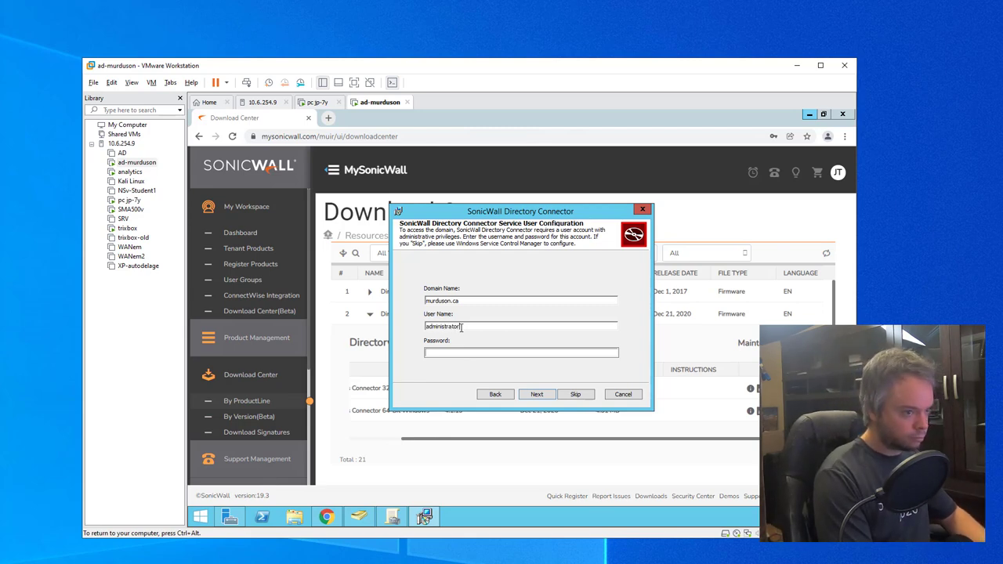
key(Tab)
text(••••••••••)
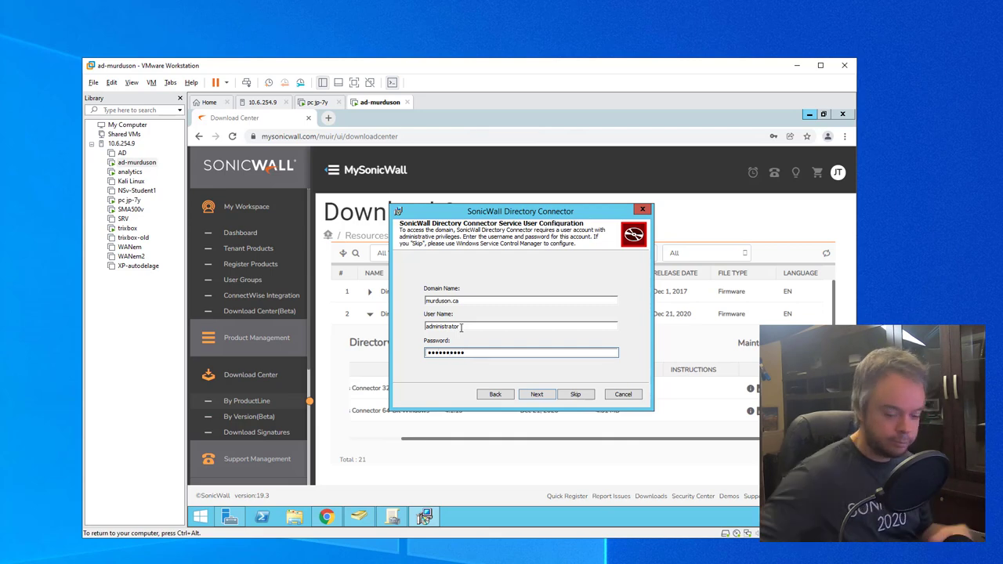
Step: Copy the firewall's X0 address and enter 10.6.254.1 as the appliance IP
click(536, 395)
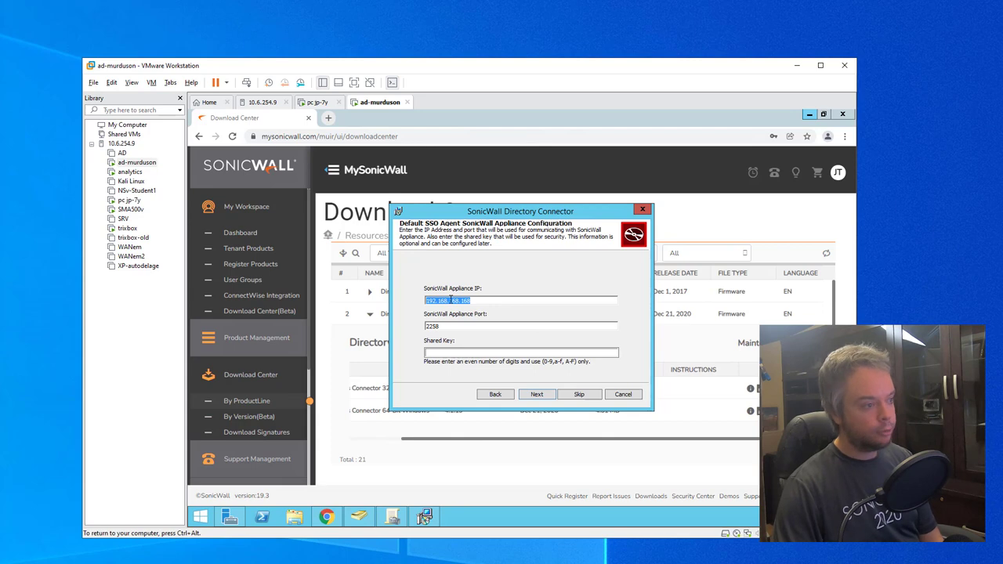
key(ctrl+alt)
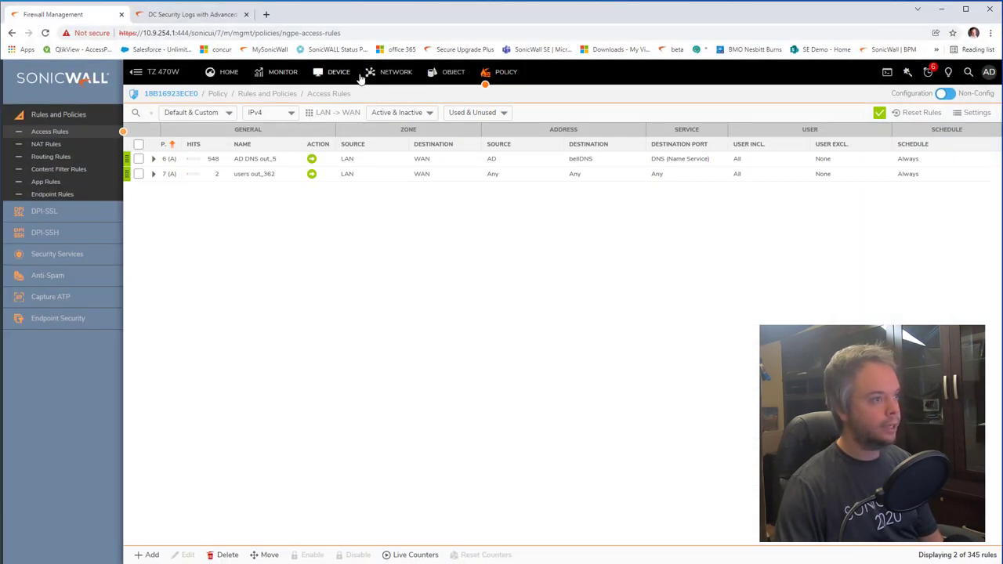
click(388, 72)
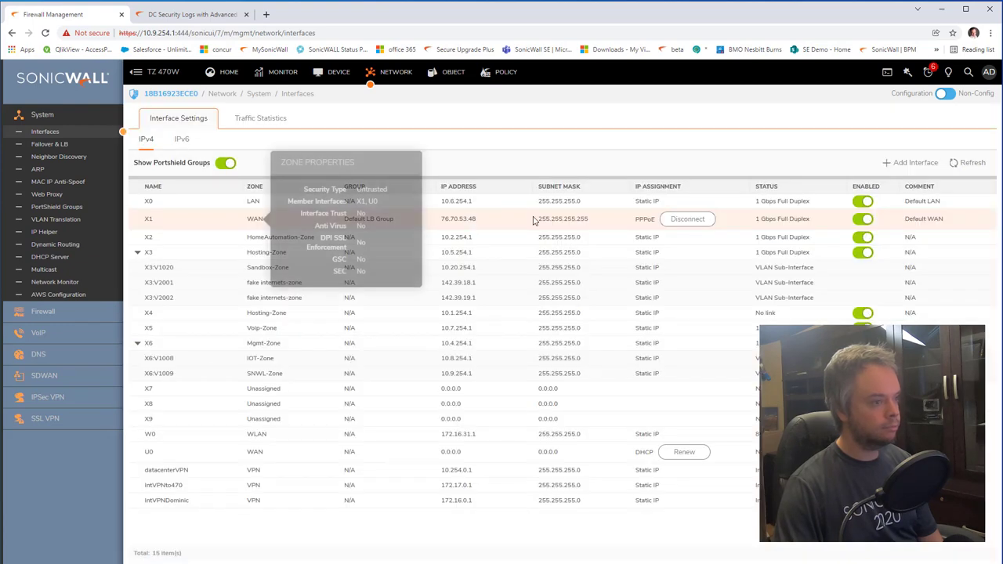
drag(472, 201, 442, 202)
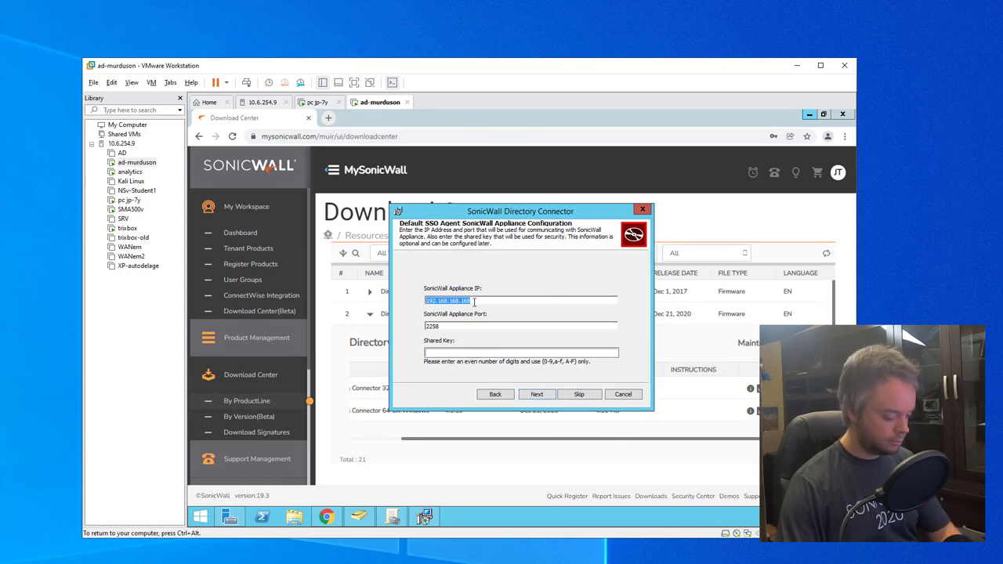
text(10.6.25)
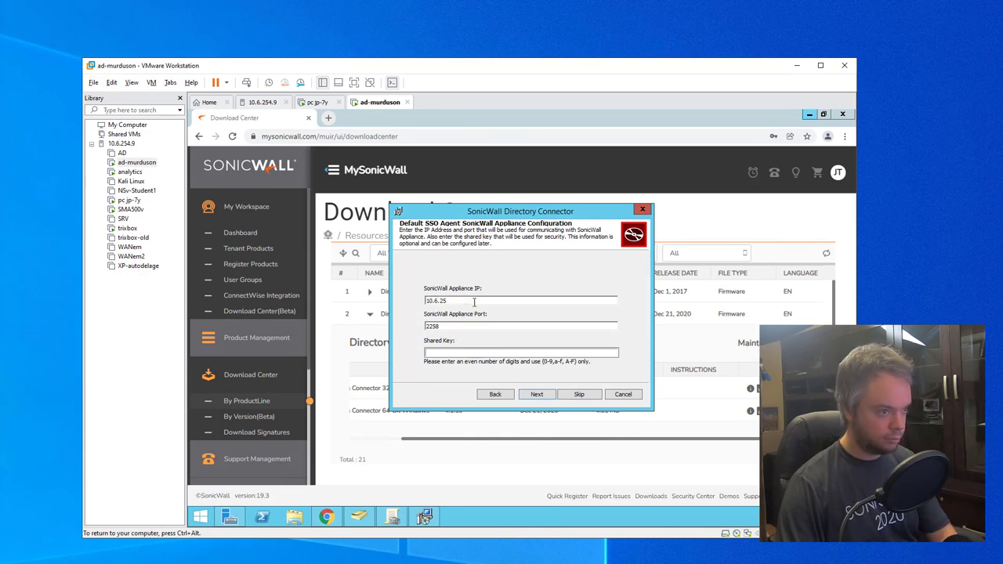
text(4.1)
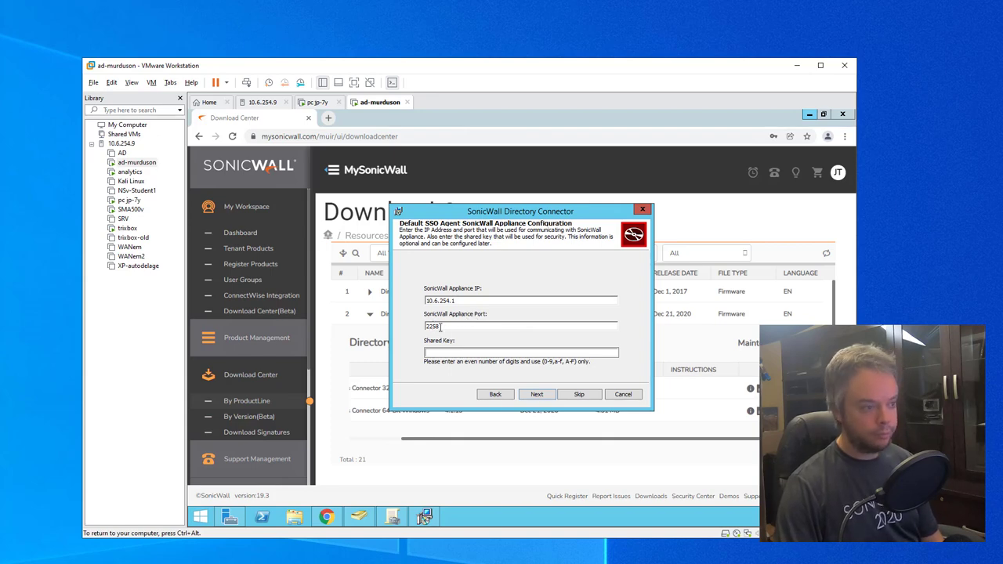
Step: Type the shared key, keep port 2258, and start the installation
click(451, 354)
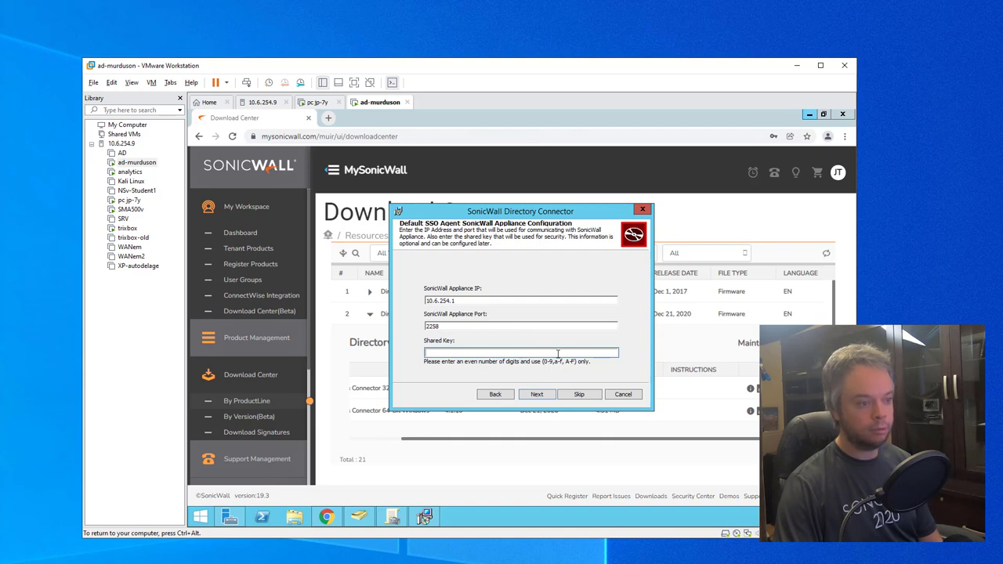
text(123)
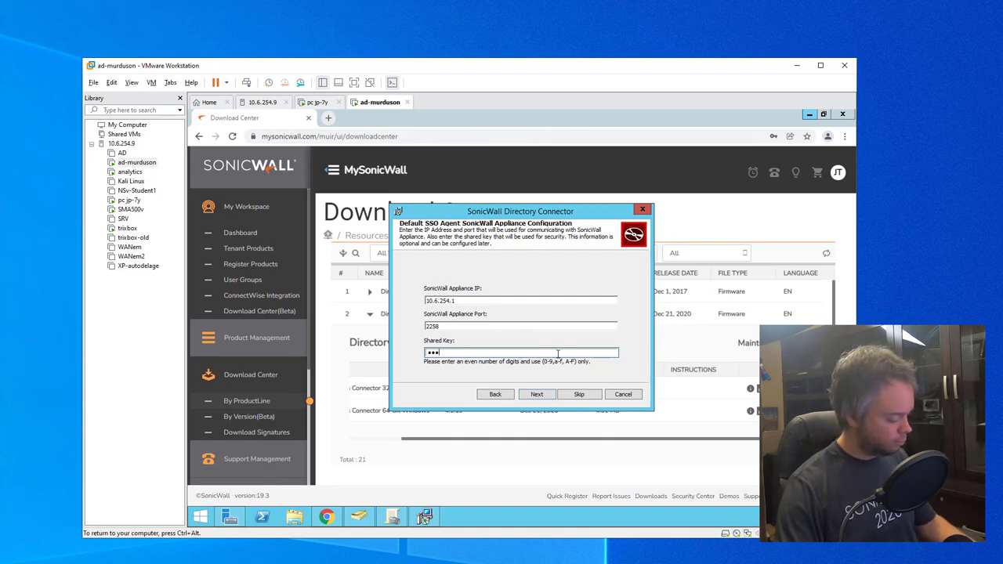
text(456789012)
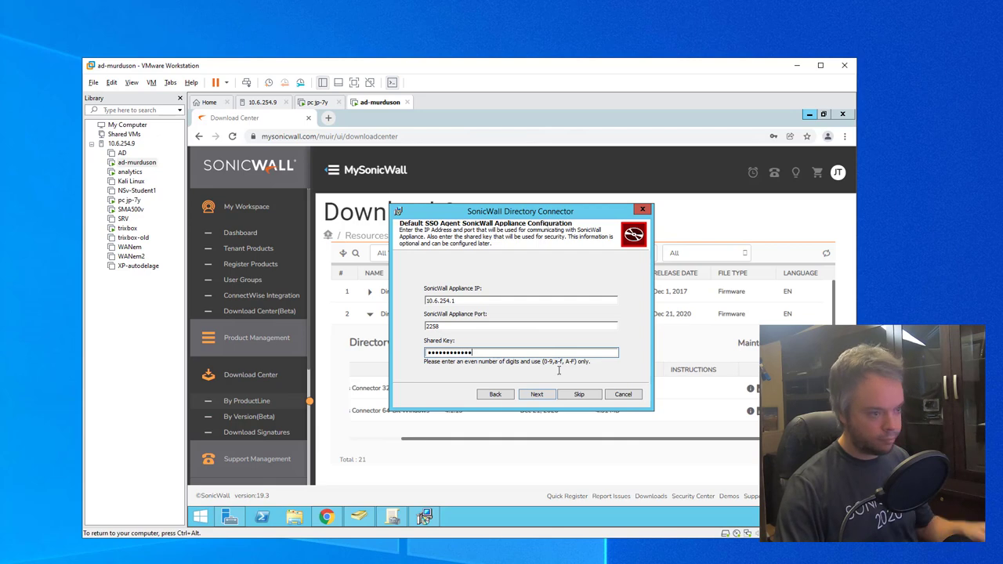
text(345678)
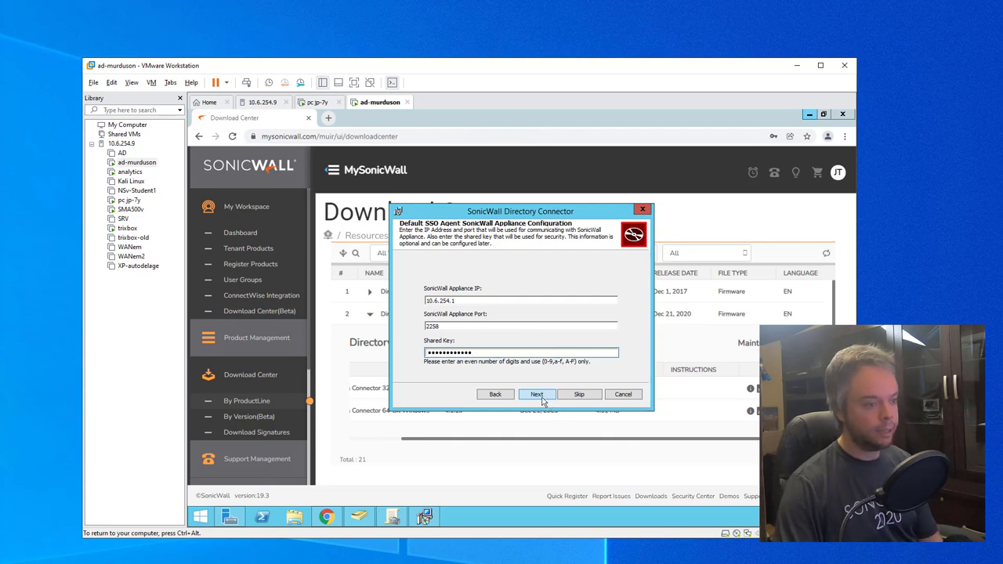
click(541, 397)
click(564, 396)
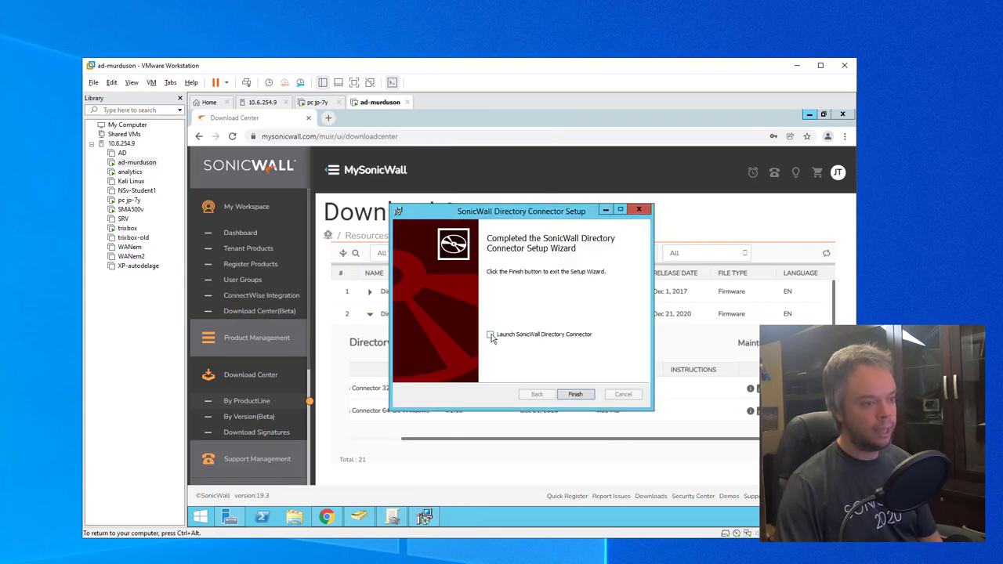
Step: Tick 'Launch SonicWall Directory Connector' and finish the setup wizard
click(491, 336)
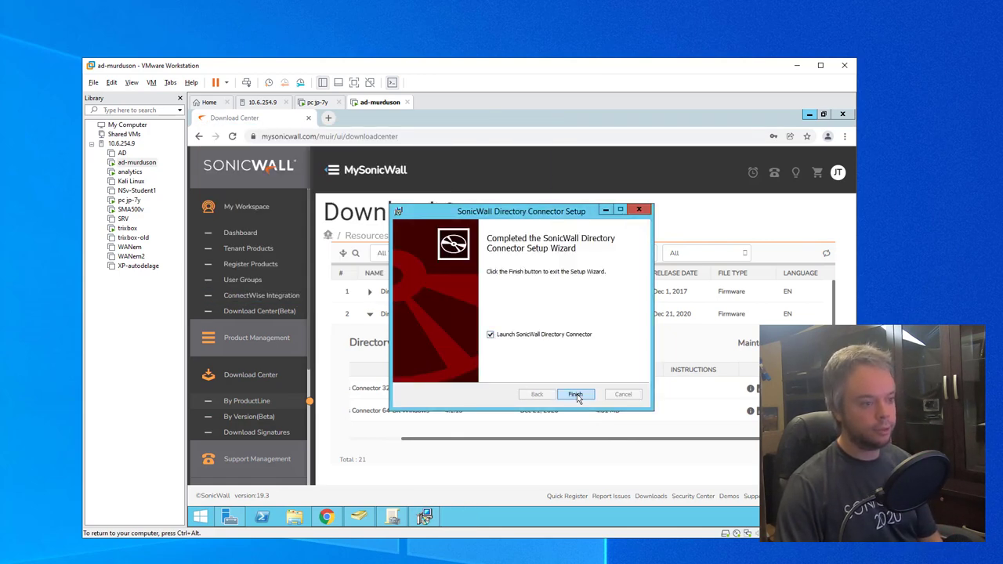
click(577, 395)
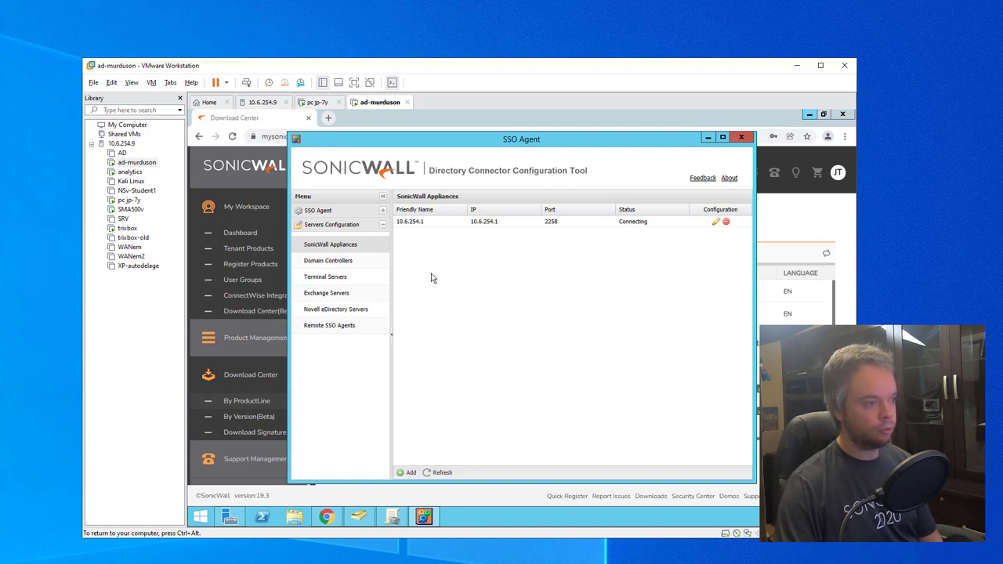
Step: Auto-discover domain controllers, finding 10.6.254.3 (ad.murduson.ca), and check the Terminal Servers list
click(344, 266)
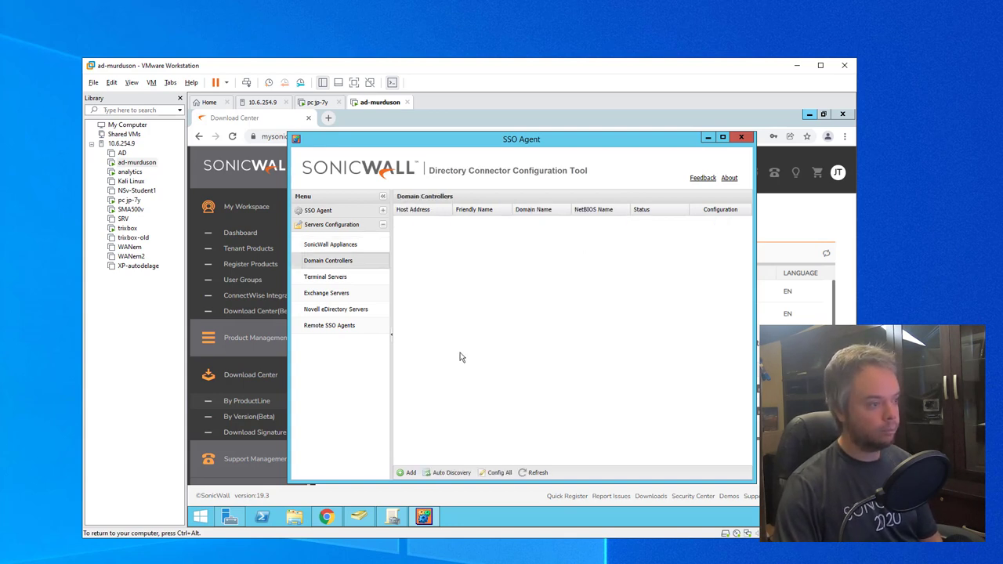
click(450, 475)
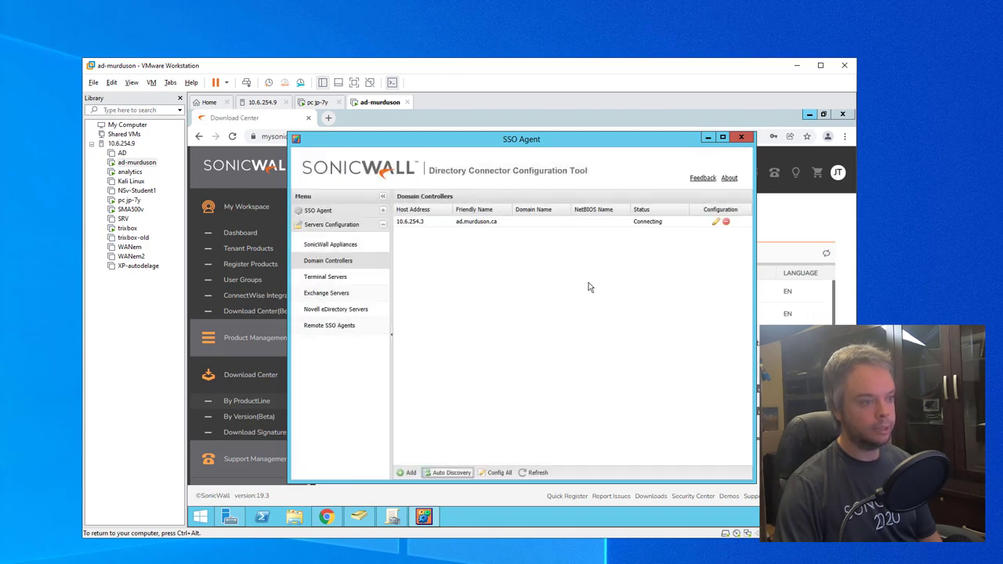
click(350, 280)
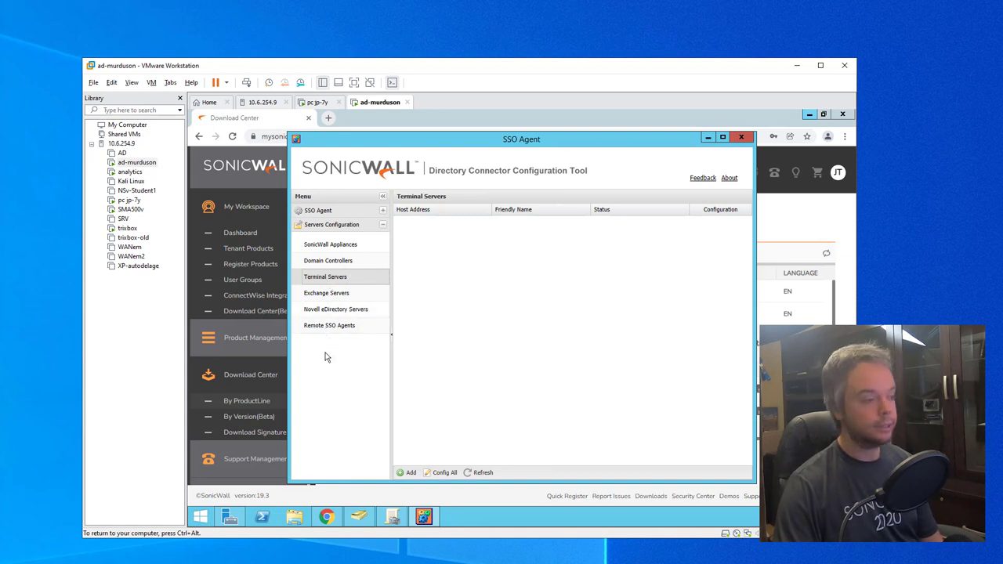
click(349, 267)
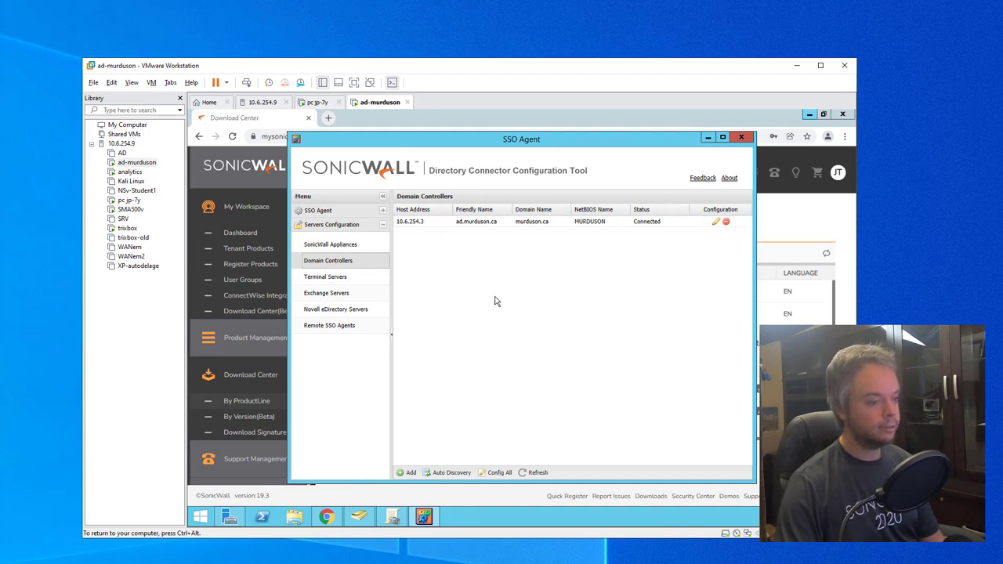
click(327, 213)
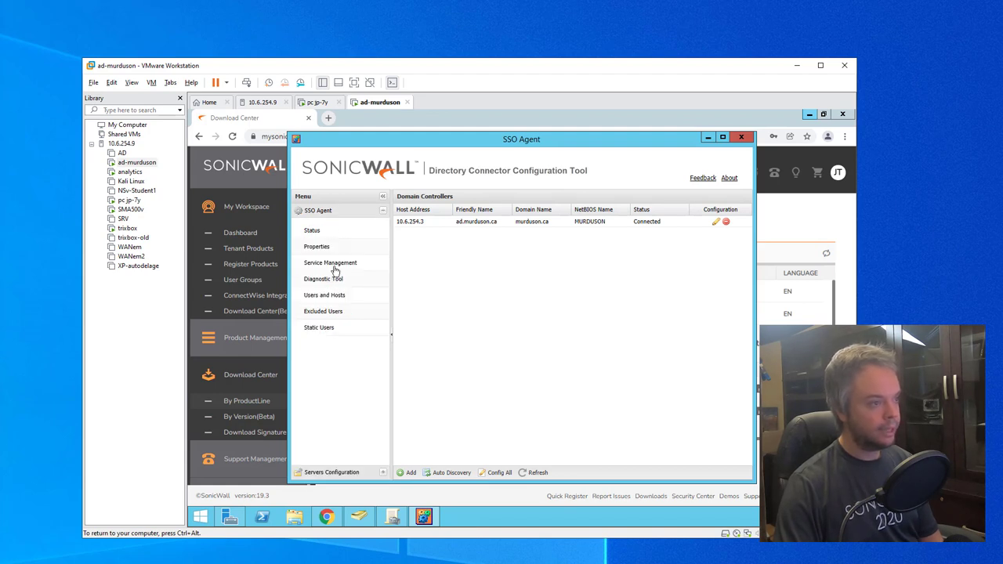
Step: View SSO Agent status and properties, tick Preserve Users During Restart, and open the Diagnostic Tool
click(329, 232)
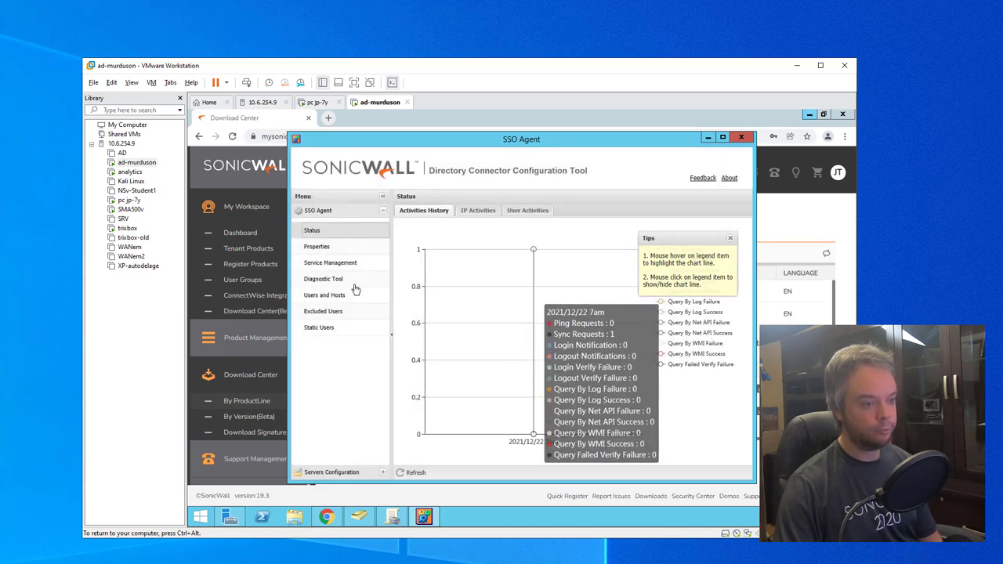
click(317, 247)
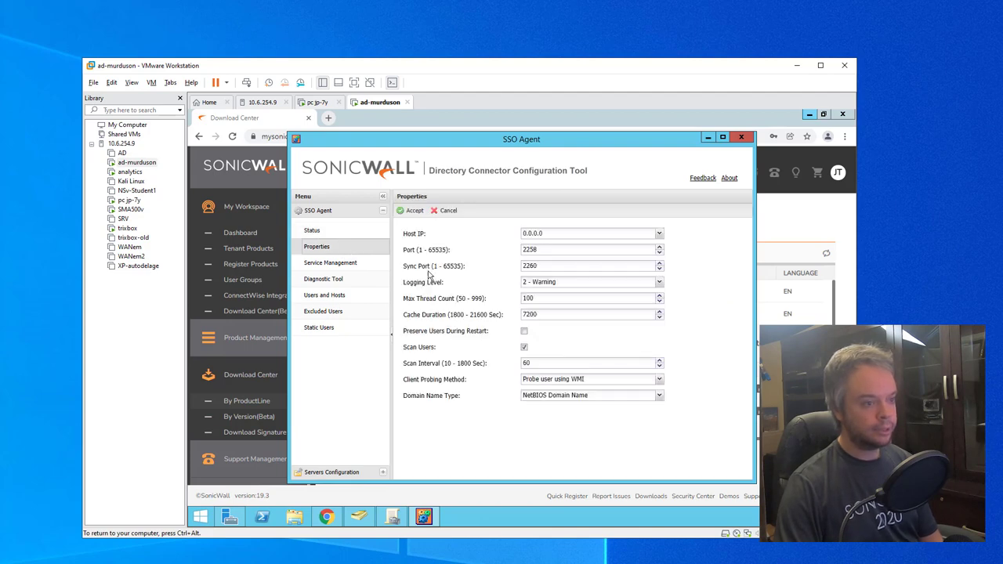
click(420, 337)
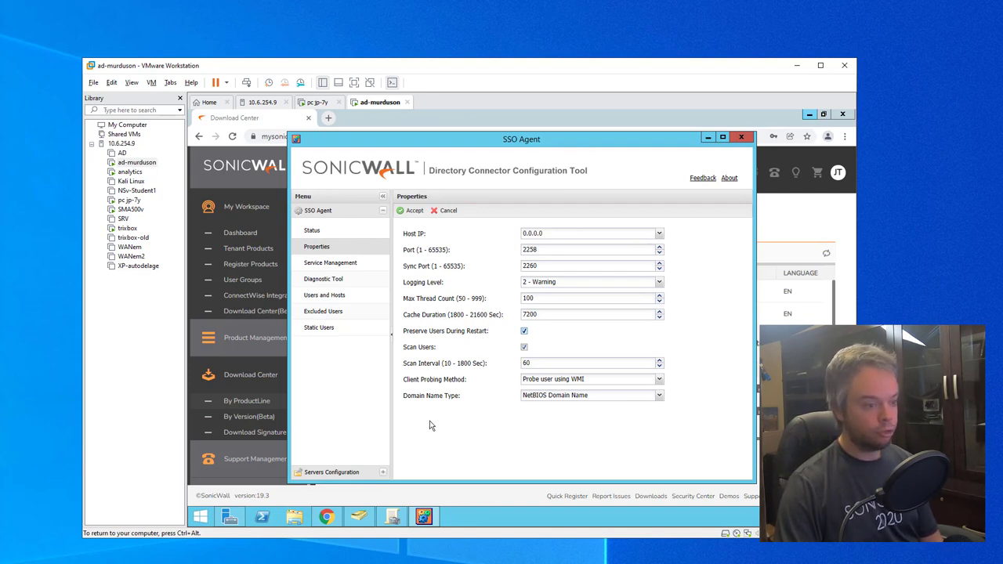
click(352, 285)
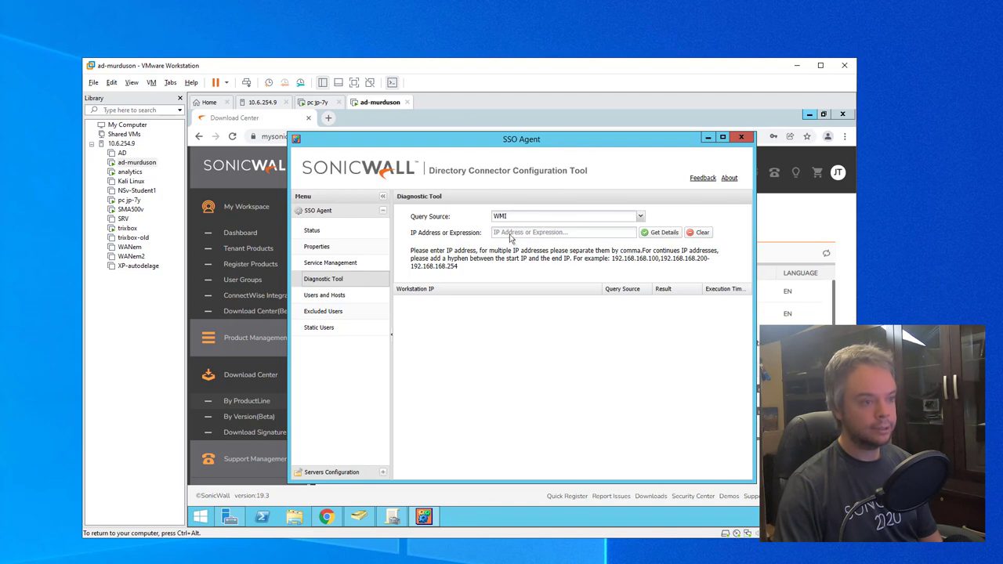
Step: Review Users and Hosts, Excluded Users, and the empty Static Users entry fields
click(363, 297)
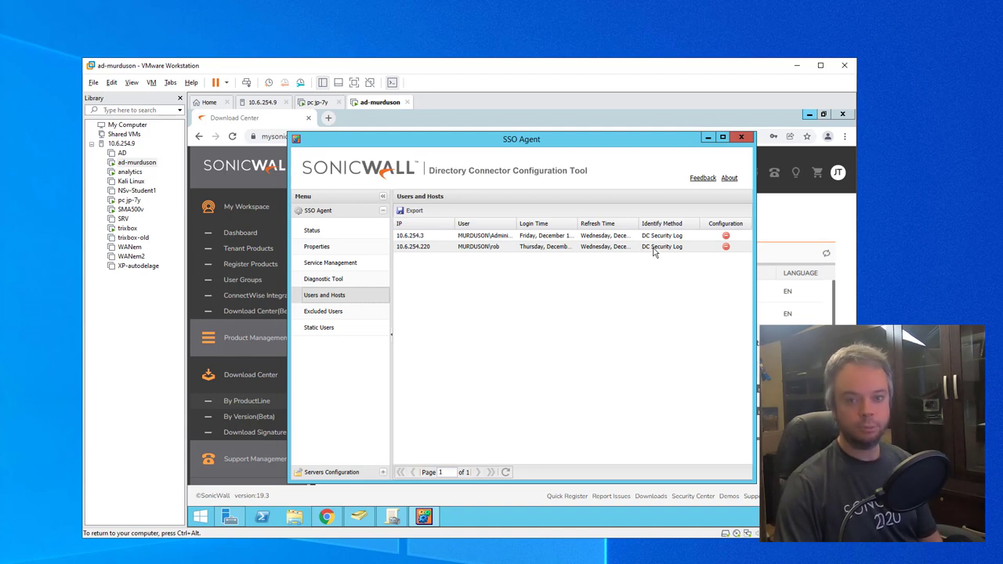
click(352, 316)
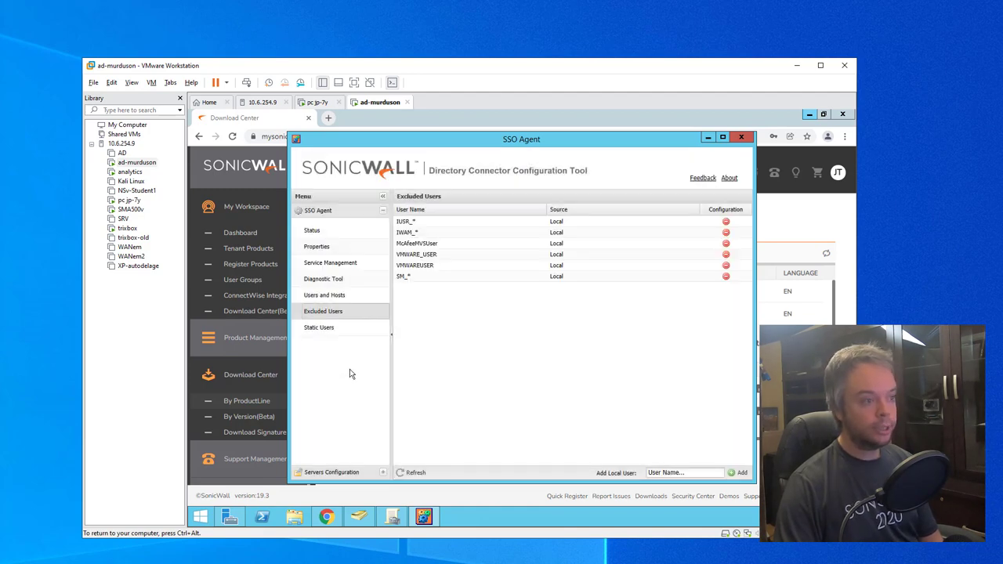
click(347, 331)
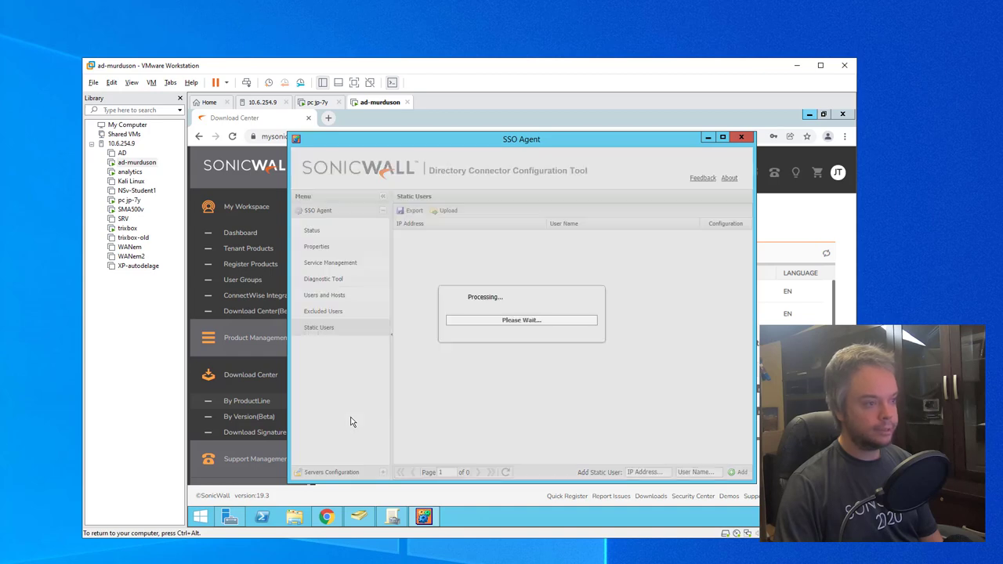
click(640, 473)
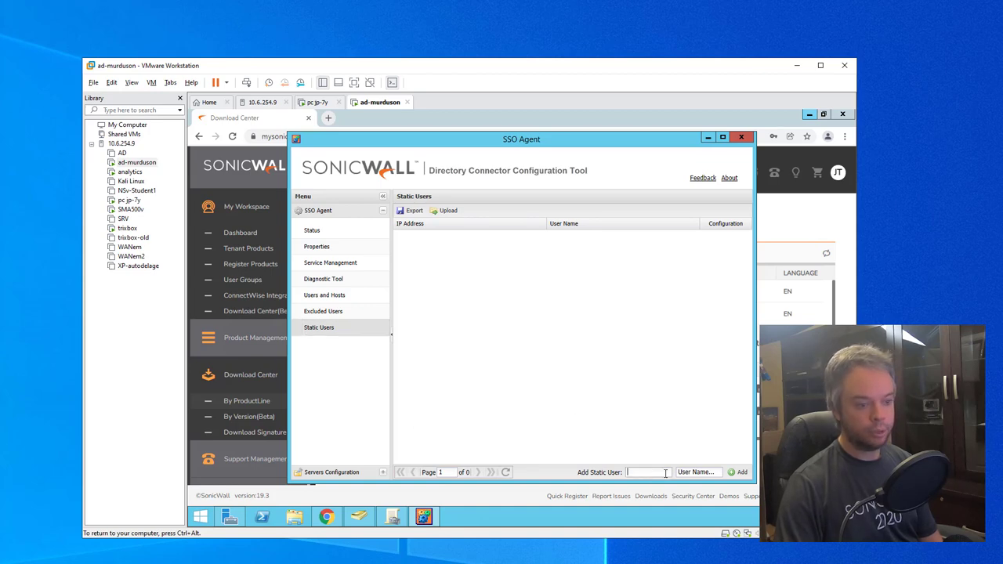
click(695, 472)
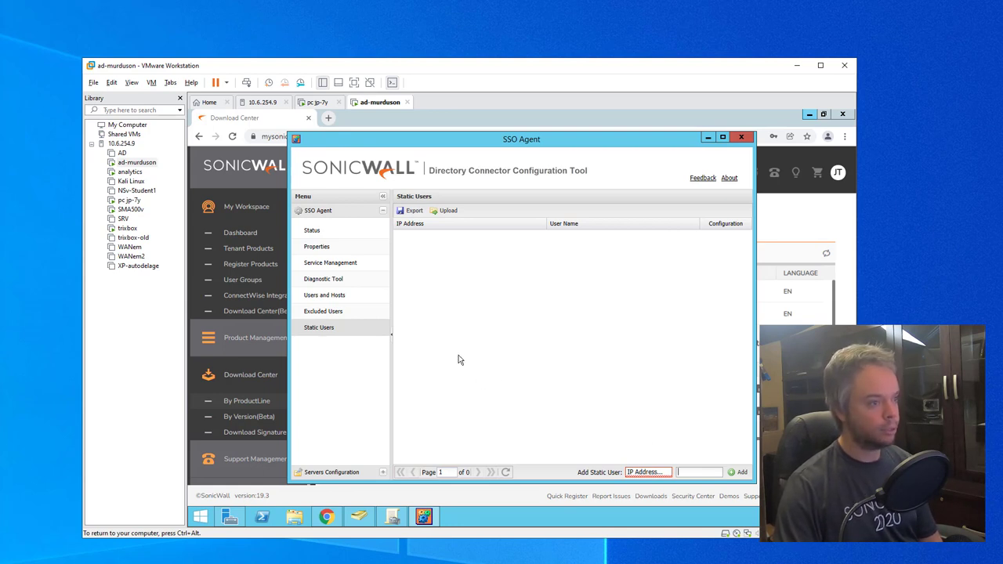
Step: Check the configured SonicWall appliance and the domain controller's connection status
click(332, 472)
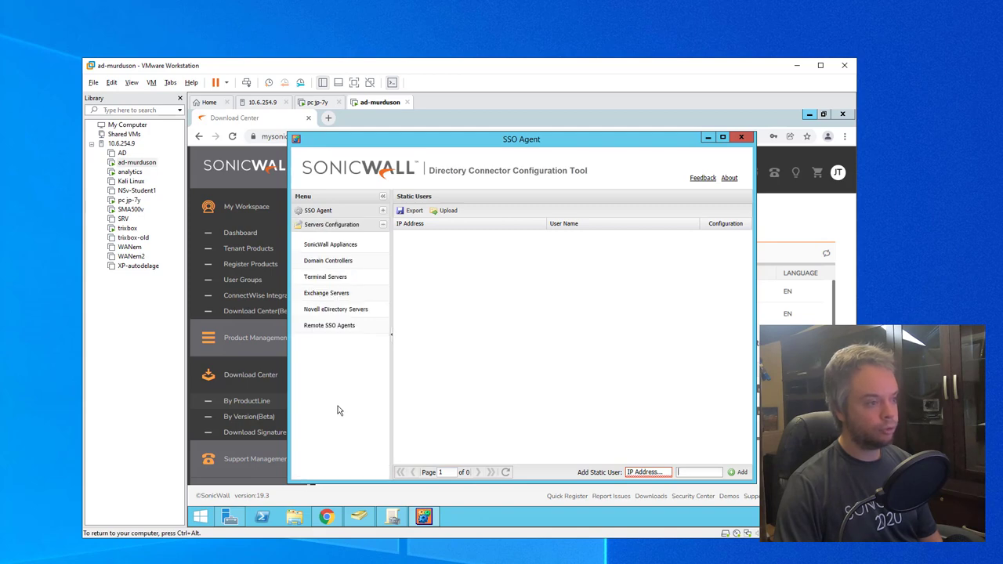
click(335, 245)
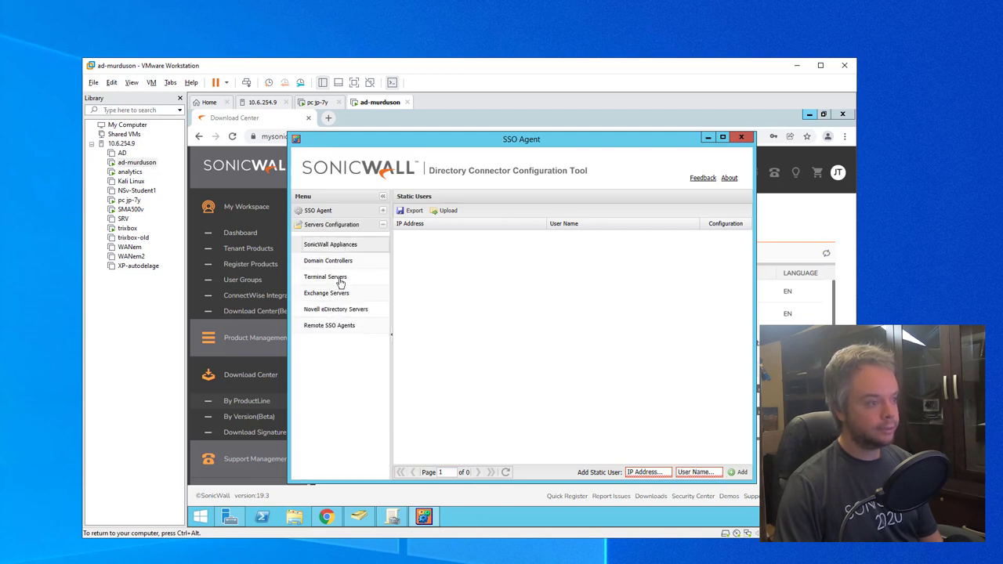
click(329, 244)
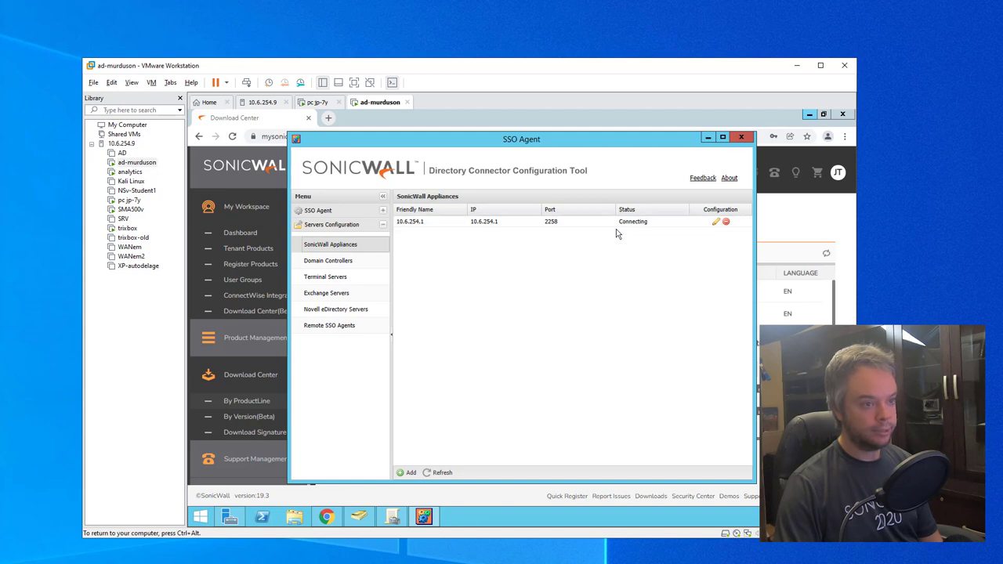
click(349, 263)
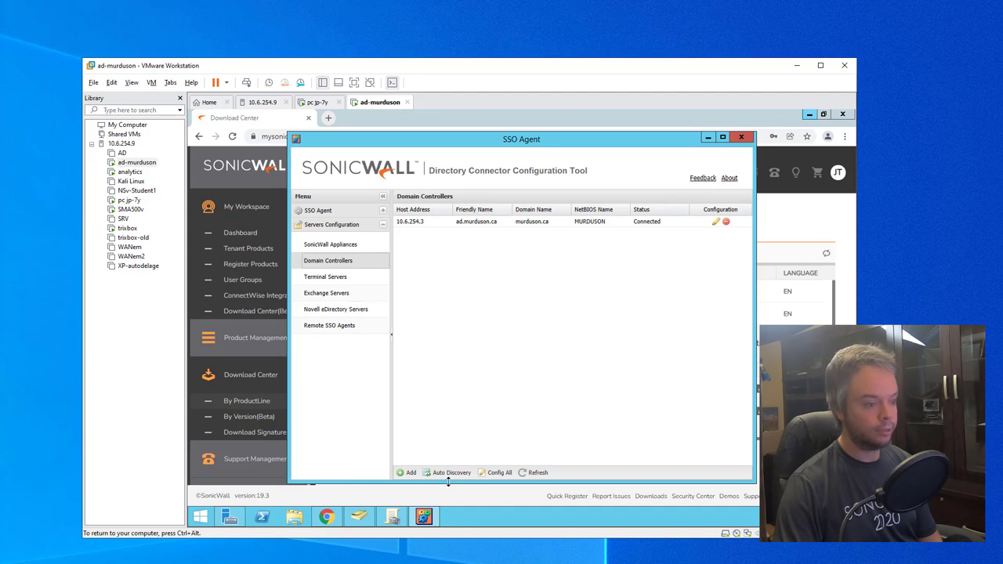
Step: Enable Preserve Users During Restart in SSO Agent Properties and accept the change
click(319, 211)
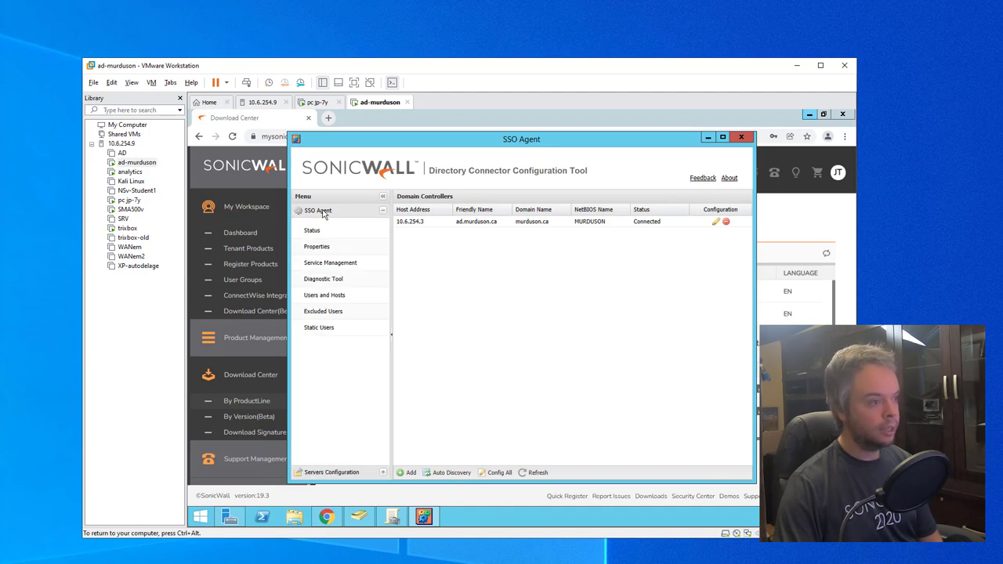
click(335, 247)
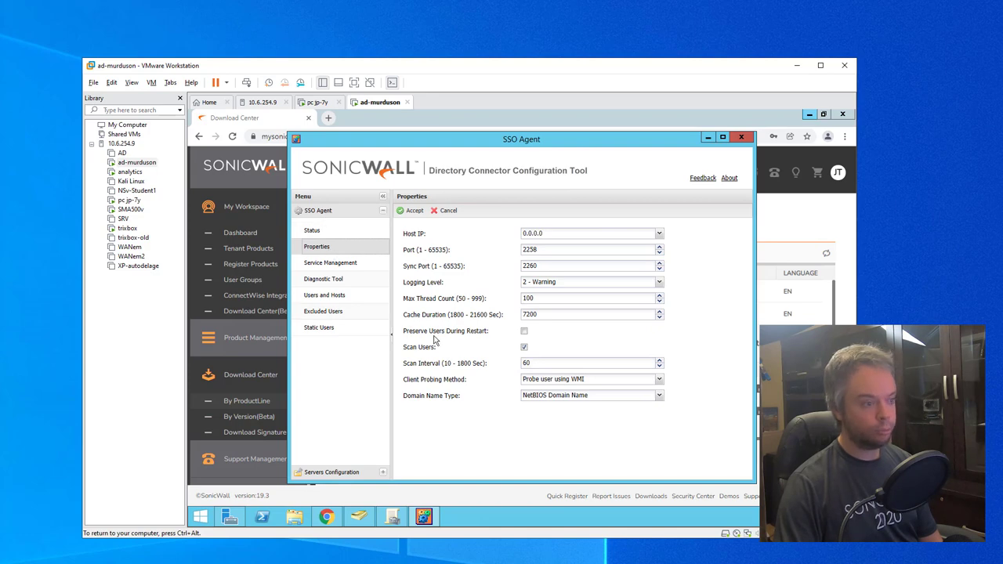
click(525, 332)
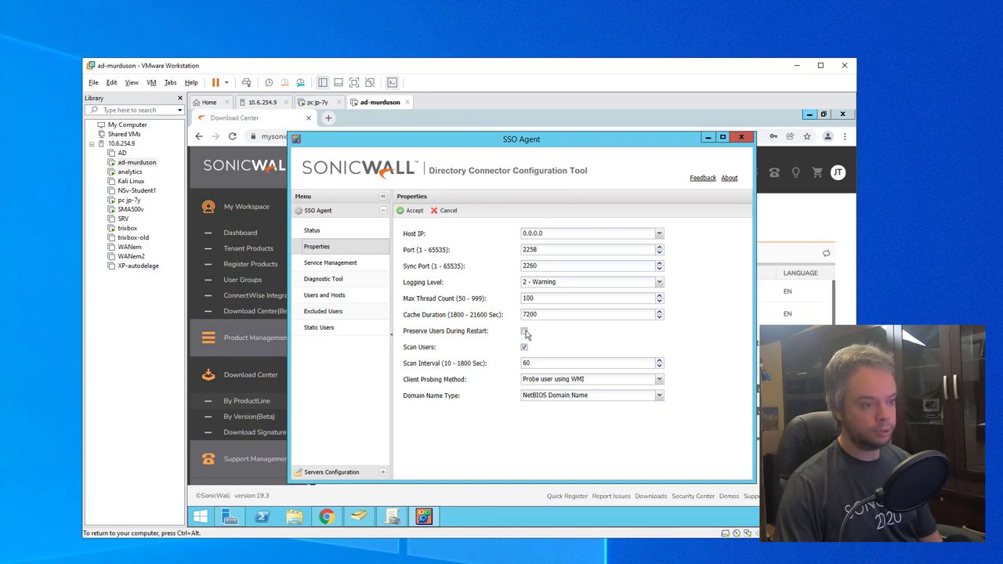
click(413, 211)
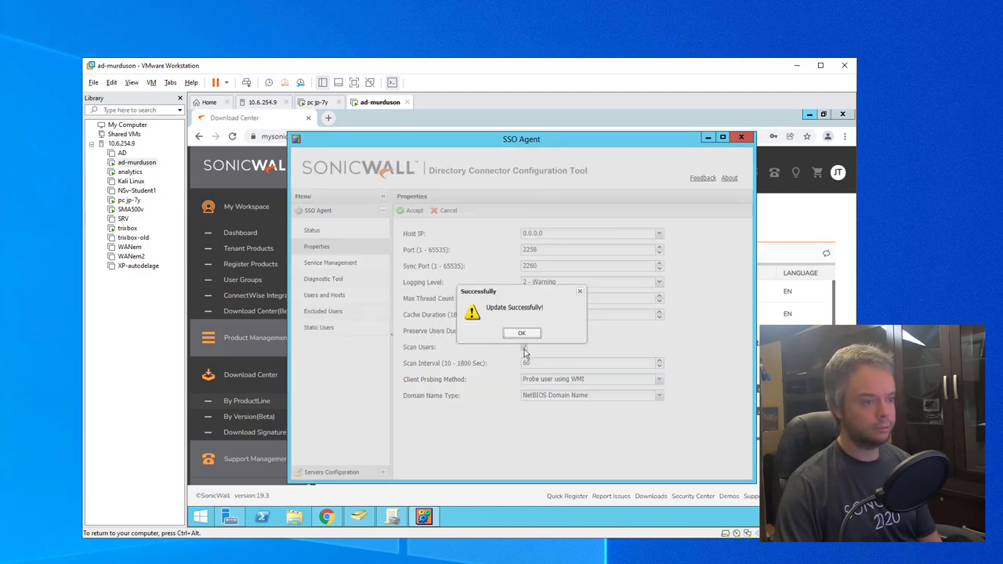
Step: Dismiss the Directory Connector update confirmation and return to the SonicOS System dashboard
click(521, 333)
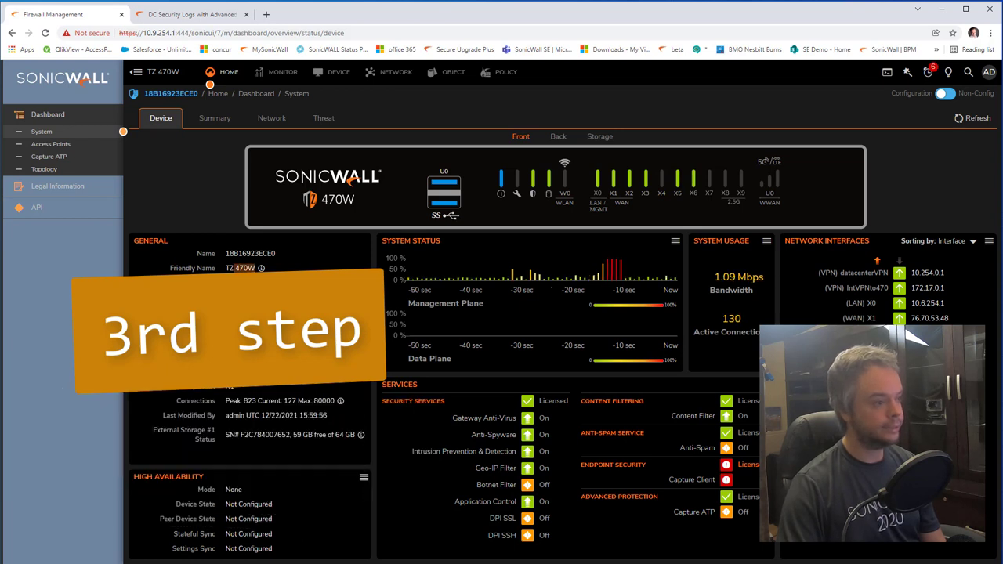
Step: In Users > Settings, enable SSO Agent authentication, accept it, and open Configure SSO
drag(233, 327, 290, 328)
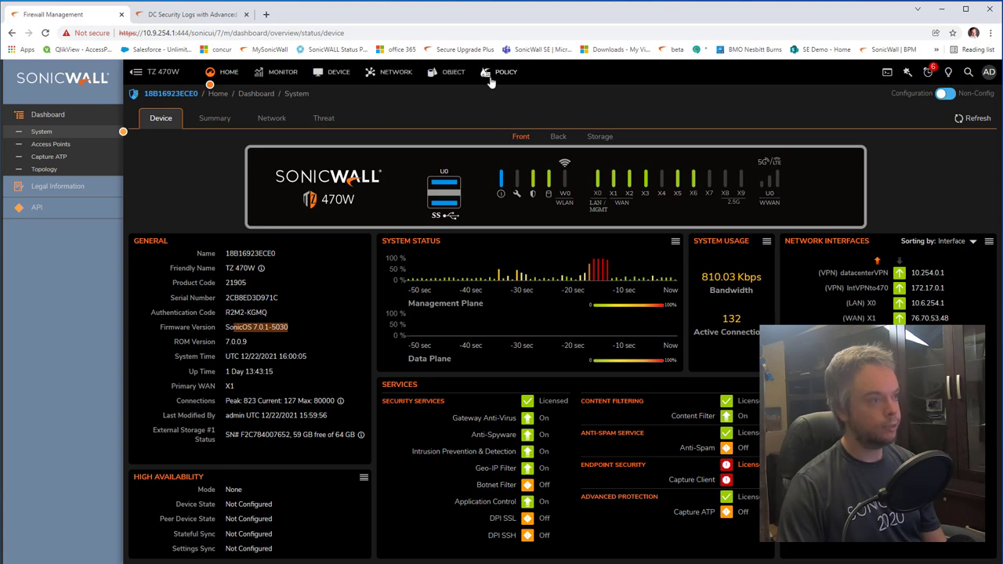
click(338, 73)
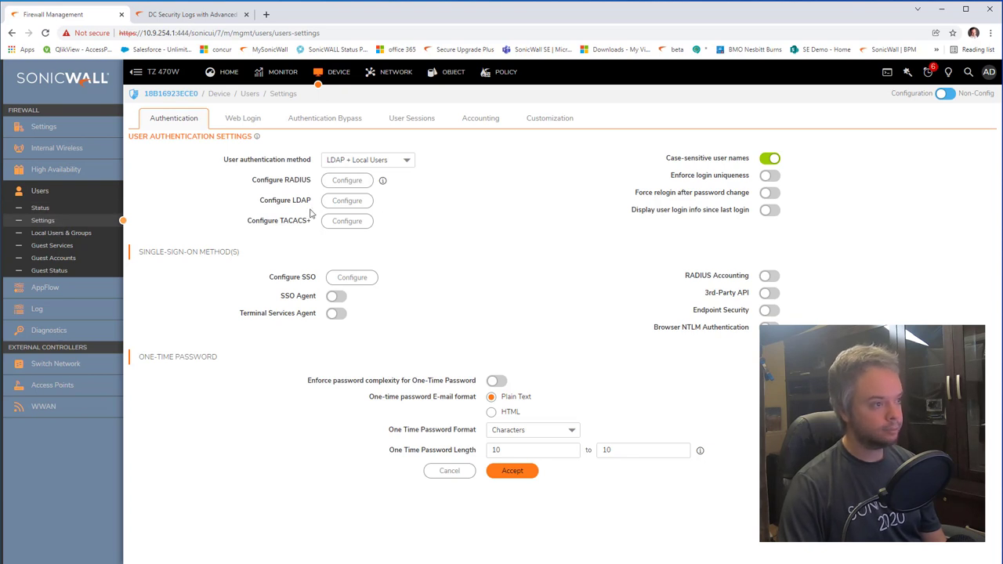
click(344, 200)
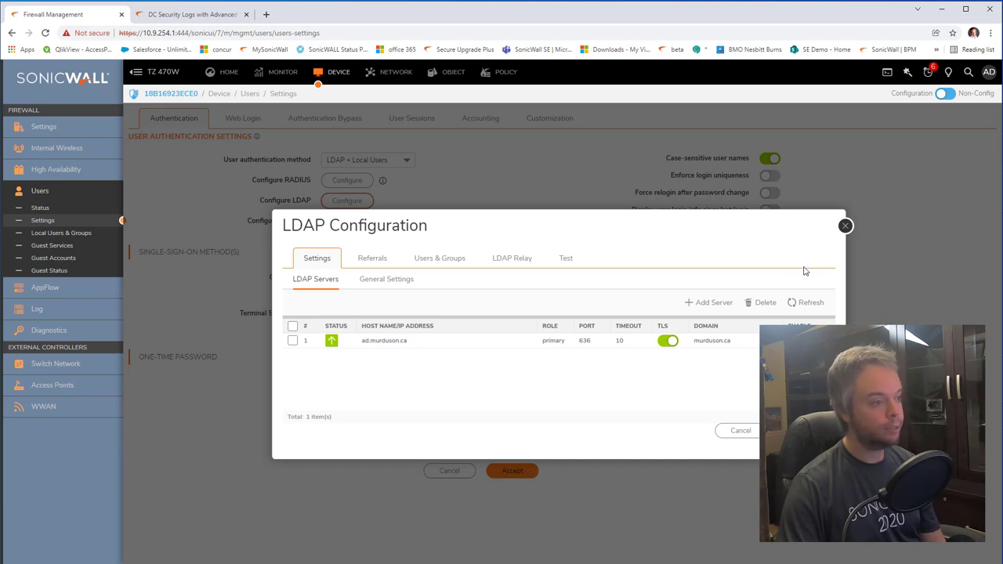
click(845, 227)
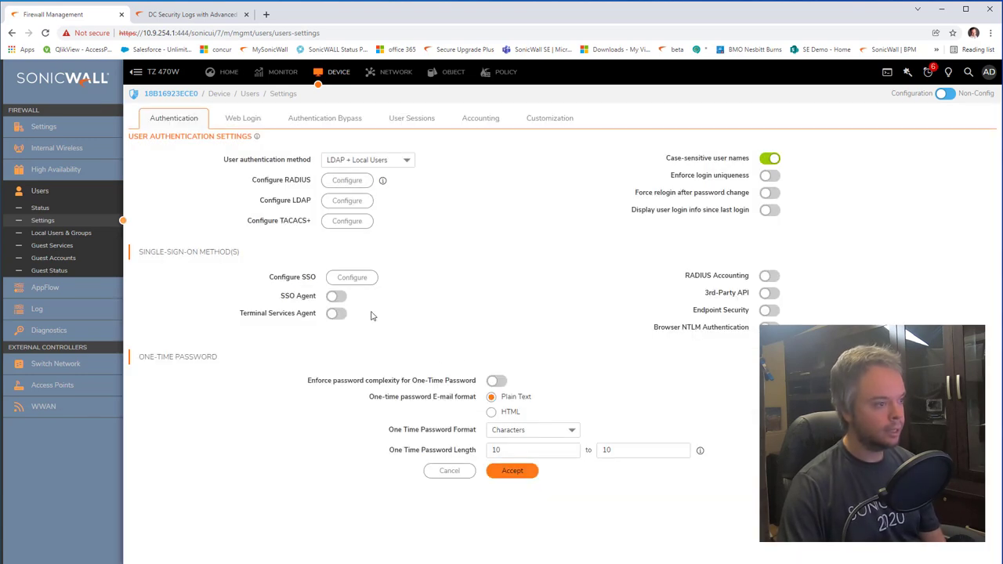
click(336, 296)
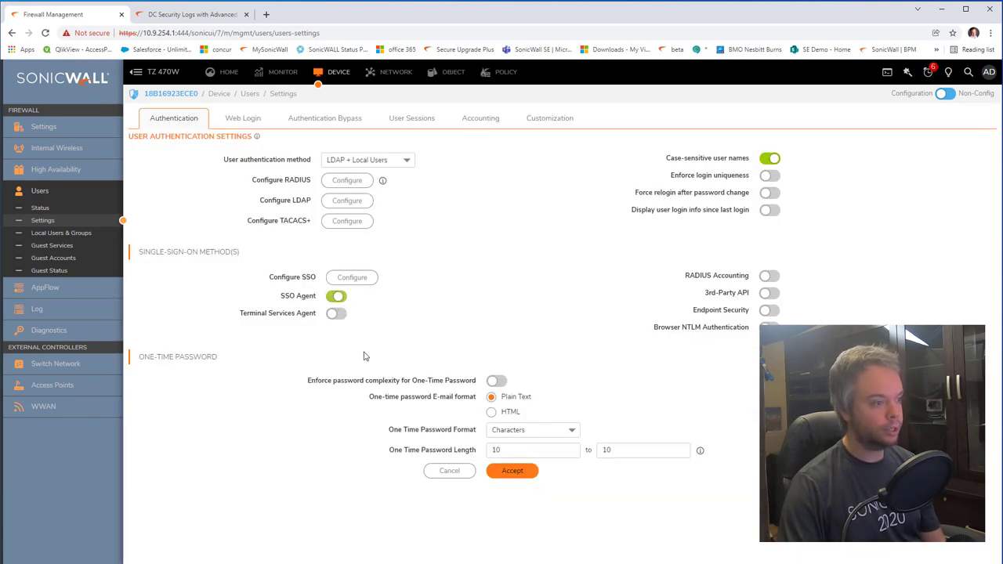
click(511, 471)
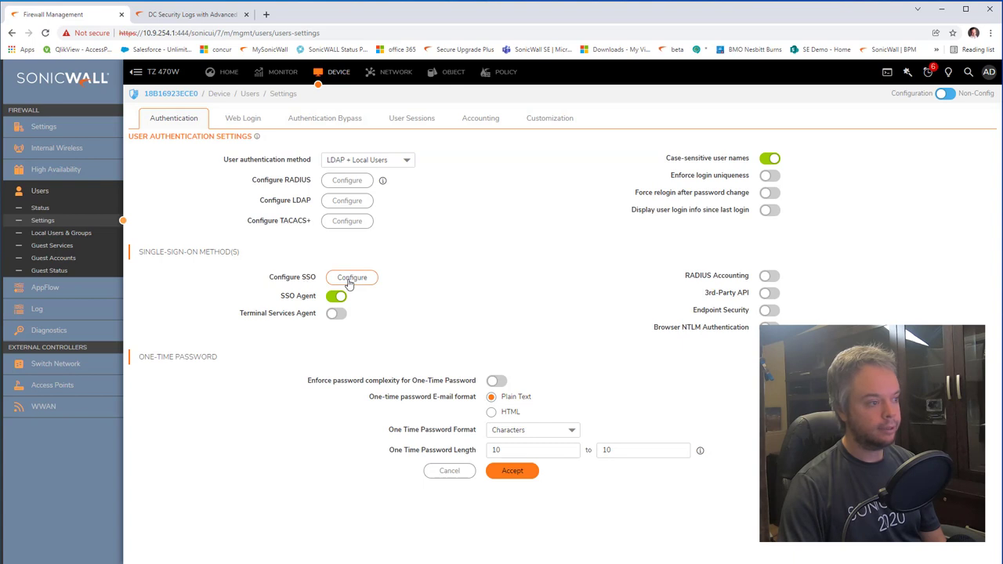
click(352, 278)
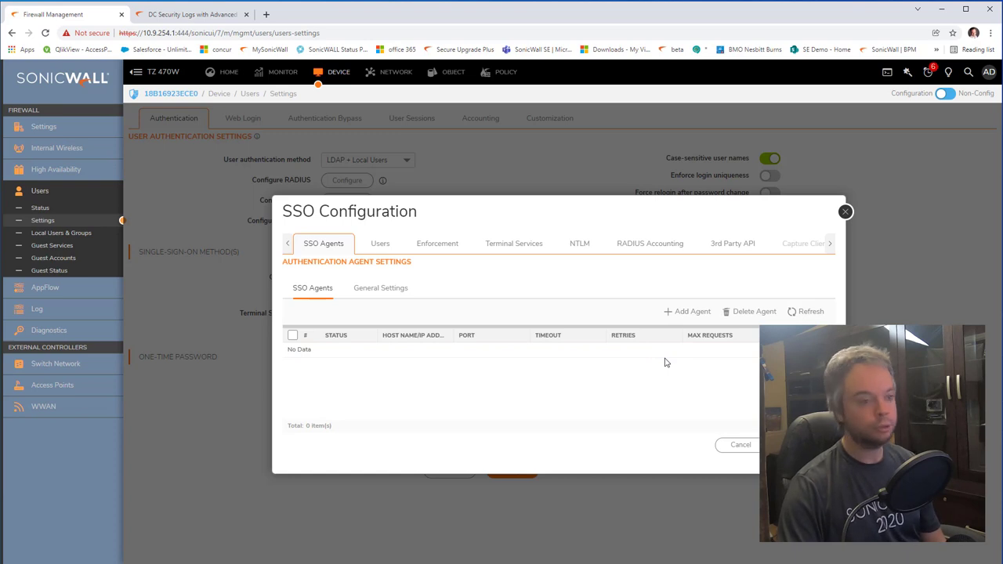
Step: Add SSO agent 10.6.254.3 on port 2258, entering and confirming its shared key
click(687, 313)
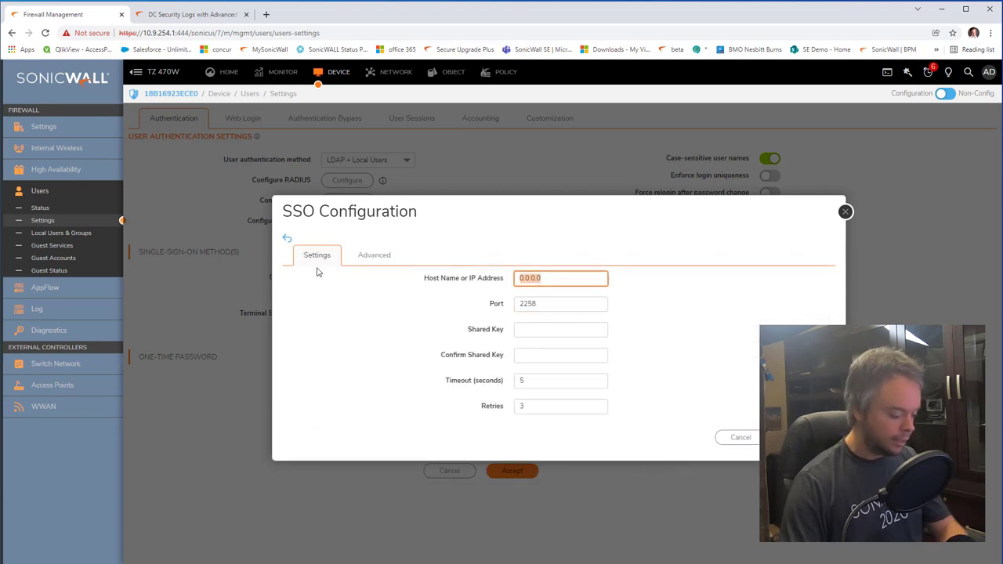
text(10.6.254)
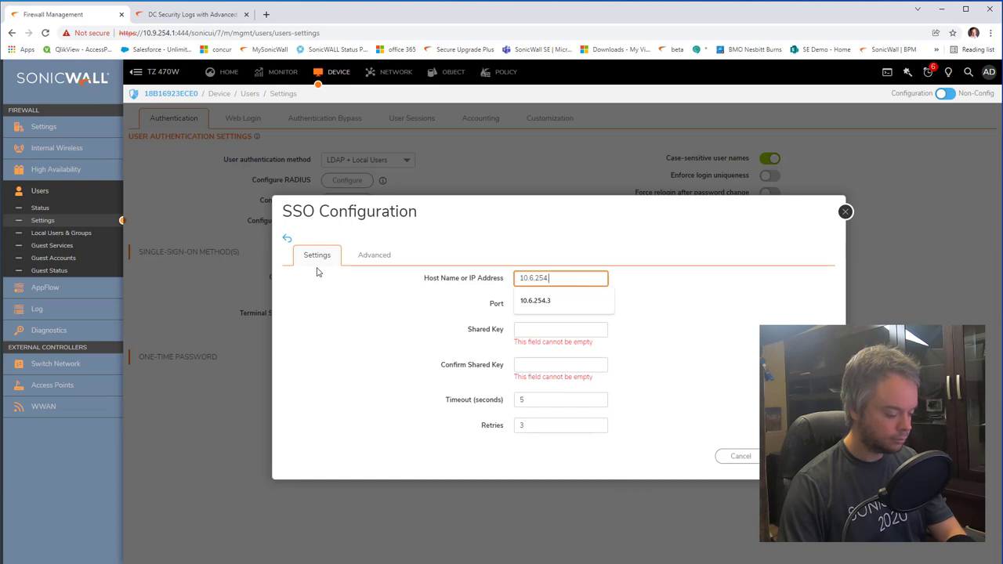
text(.3)
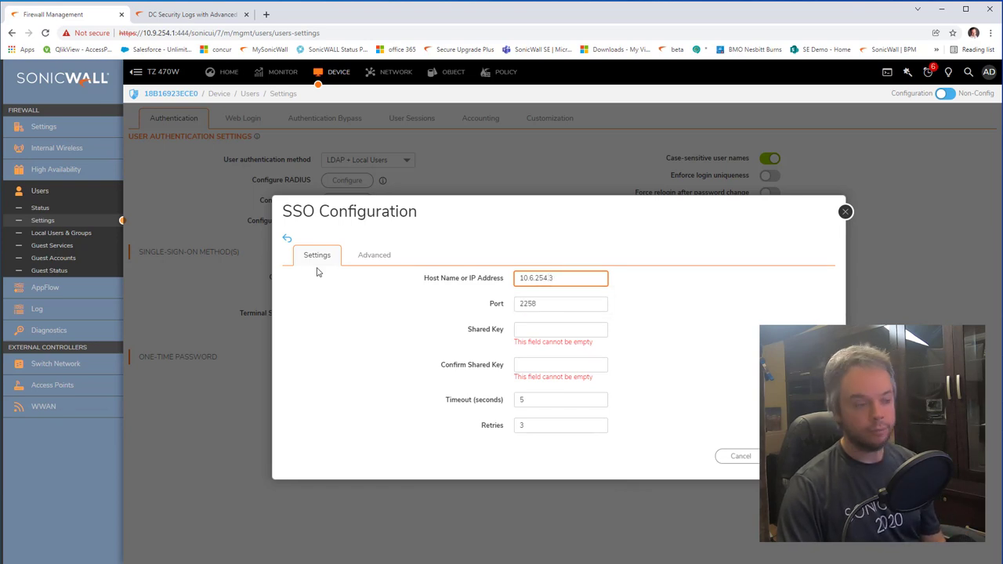
key(alt+Tab)
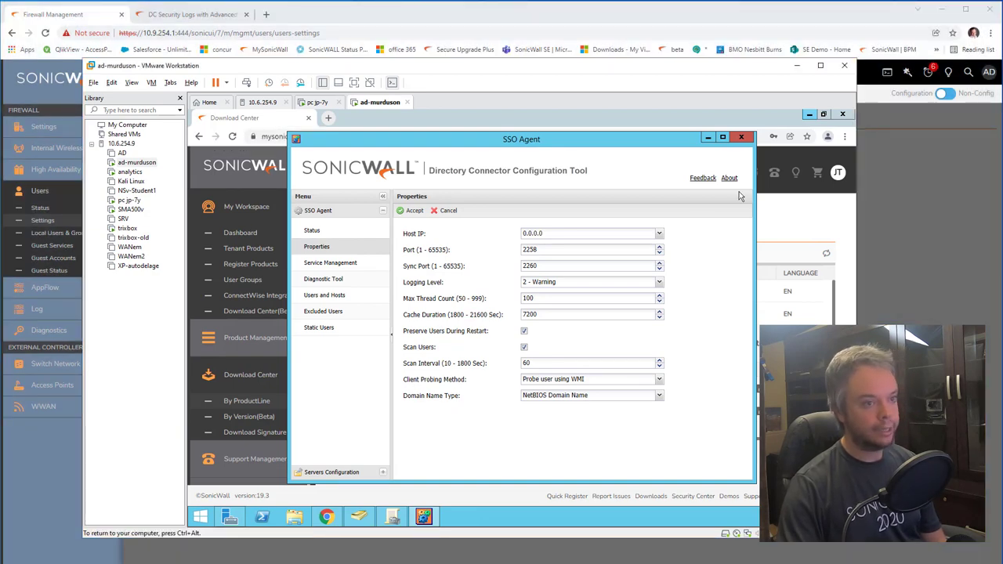
click(798, 6)
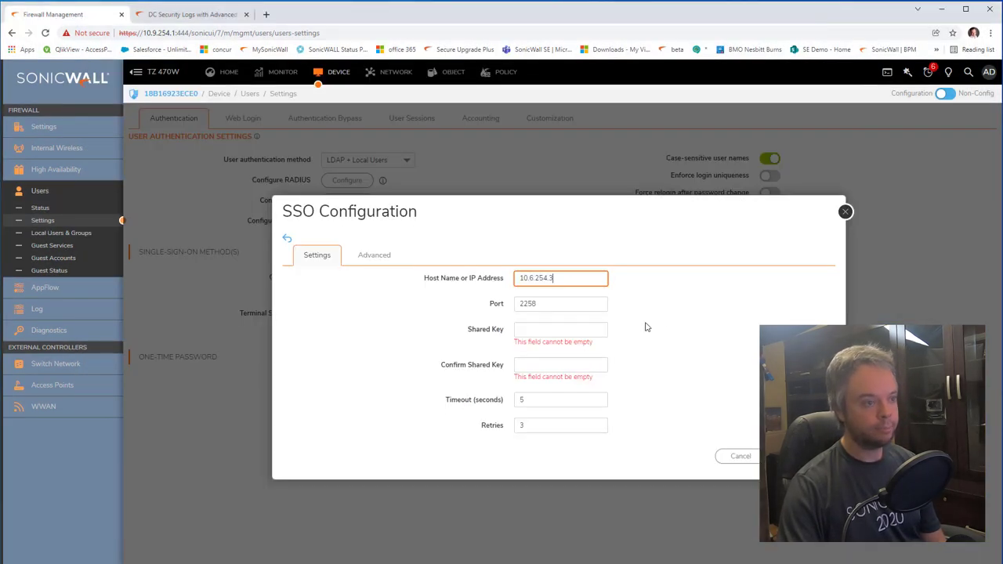
click(596, 326)
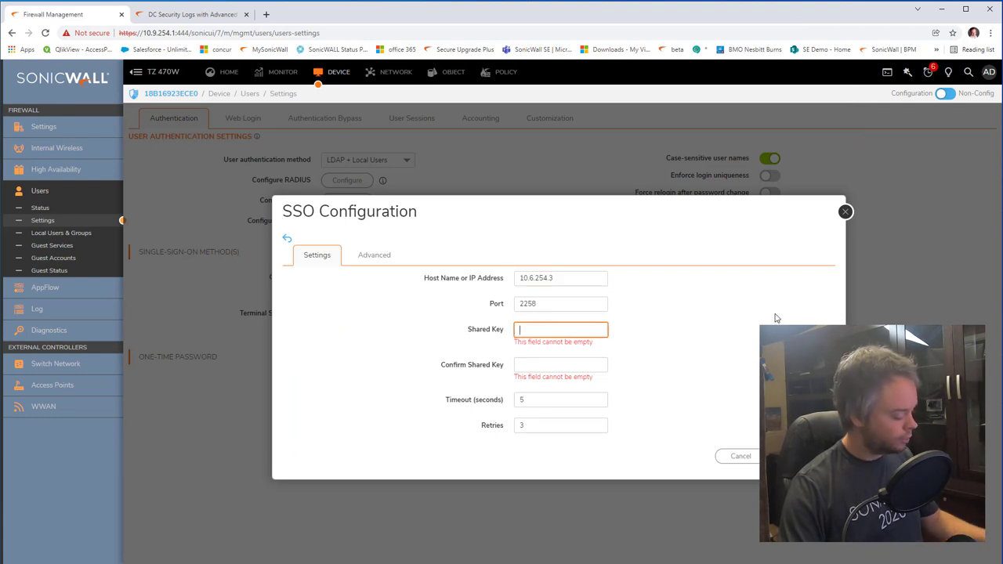
text(12345678)
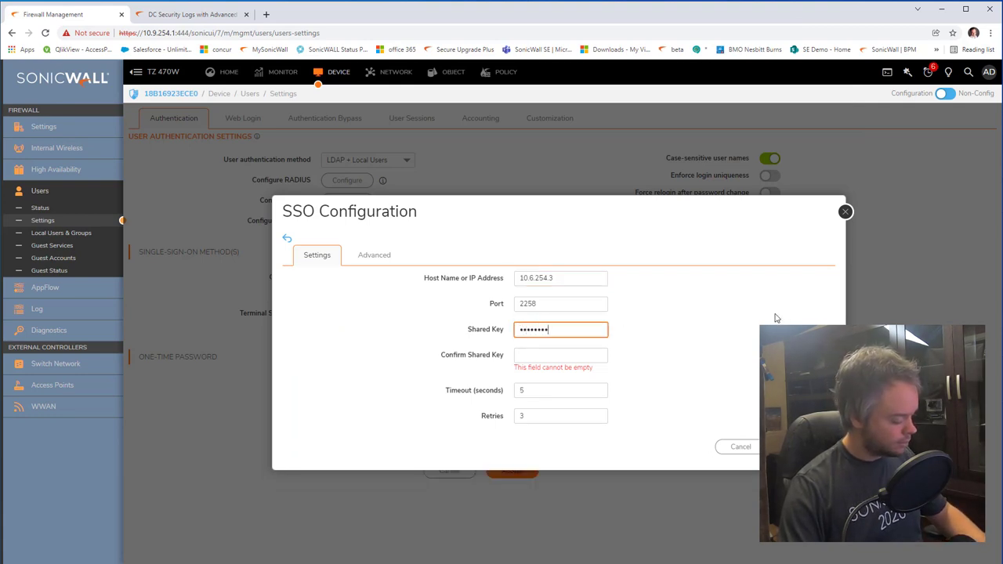
text(9)
key(Tab)
text(1234)
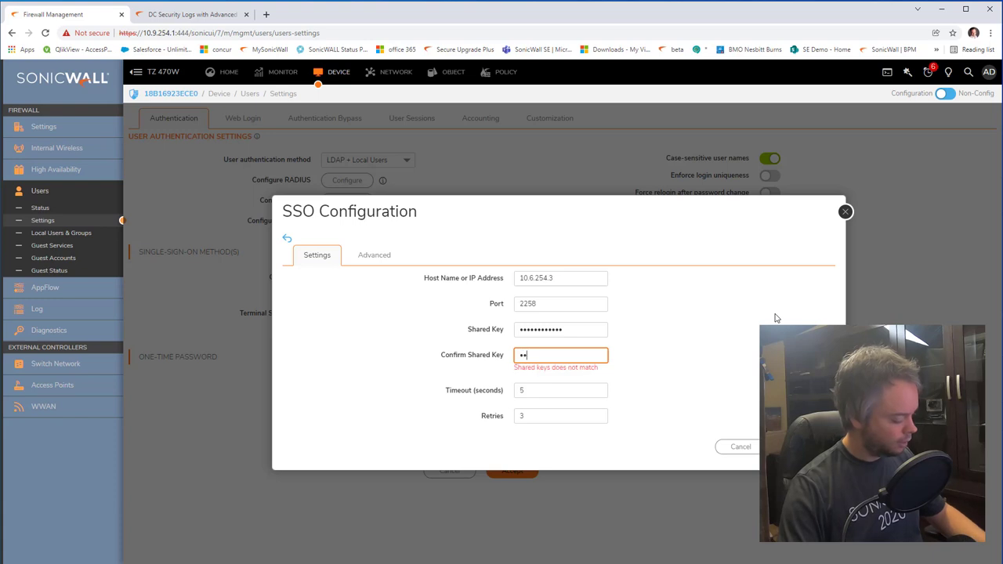
text(56789012)
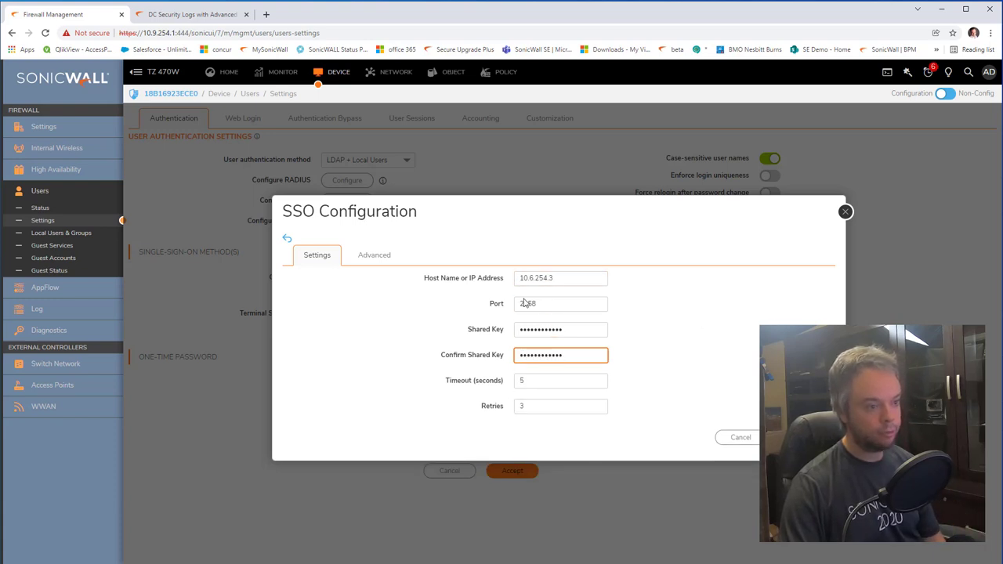
key(Return)
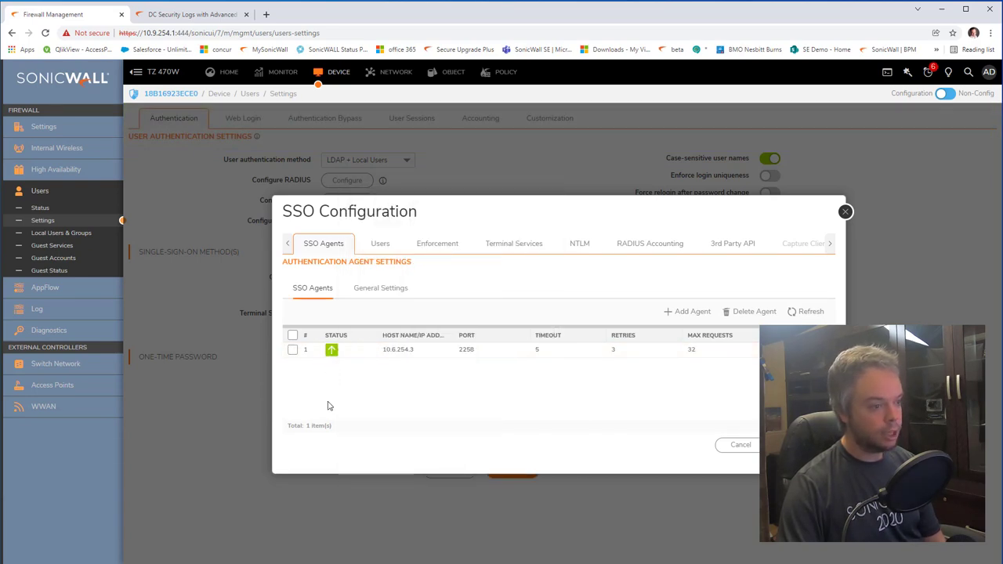
Step: Review the SSO Users settings, then toggle LAN on under Per-Zone SSO Enforcement
click(380, 243)
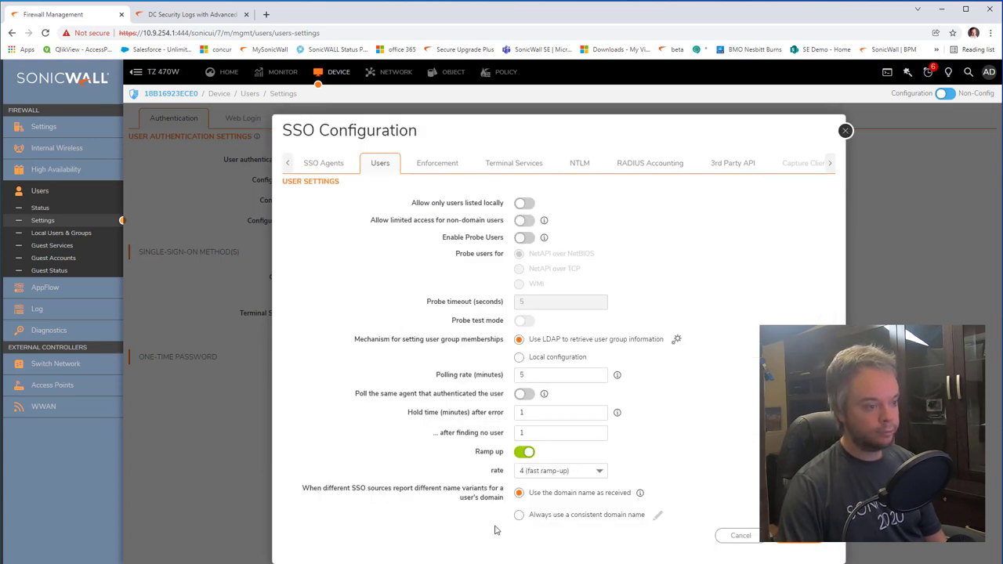
mouse_move(545, 239)
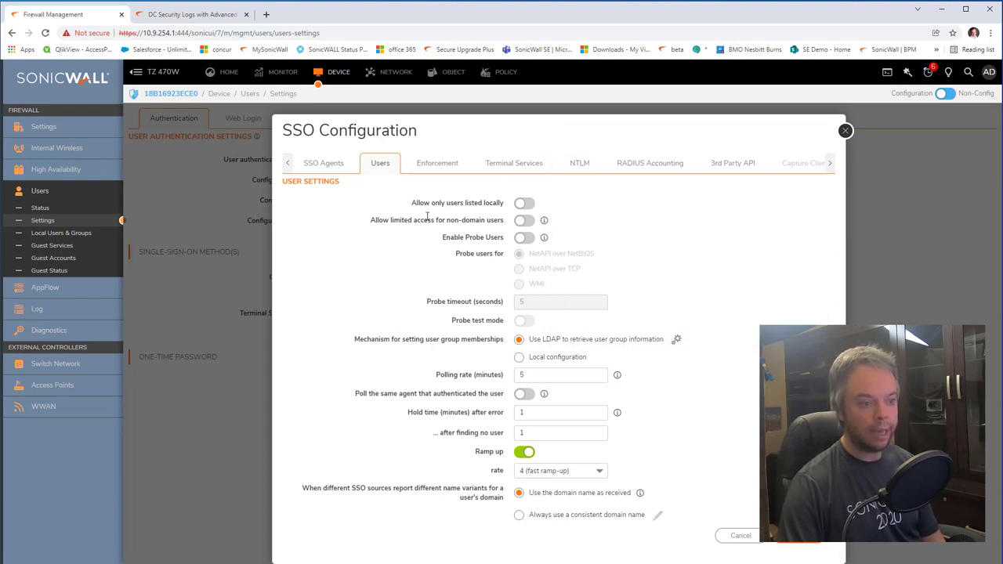
click(432, 165)
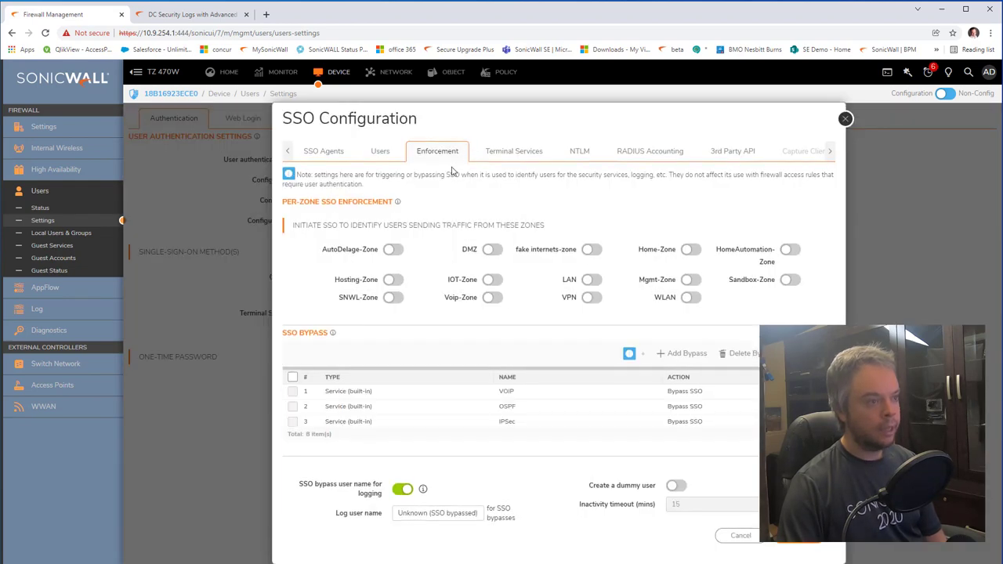
drag(287, 202, 392, 202)
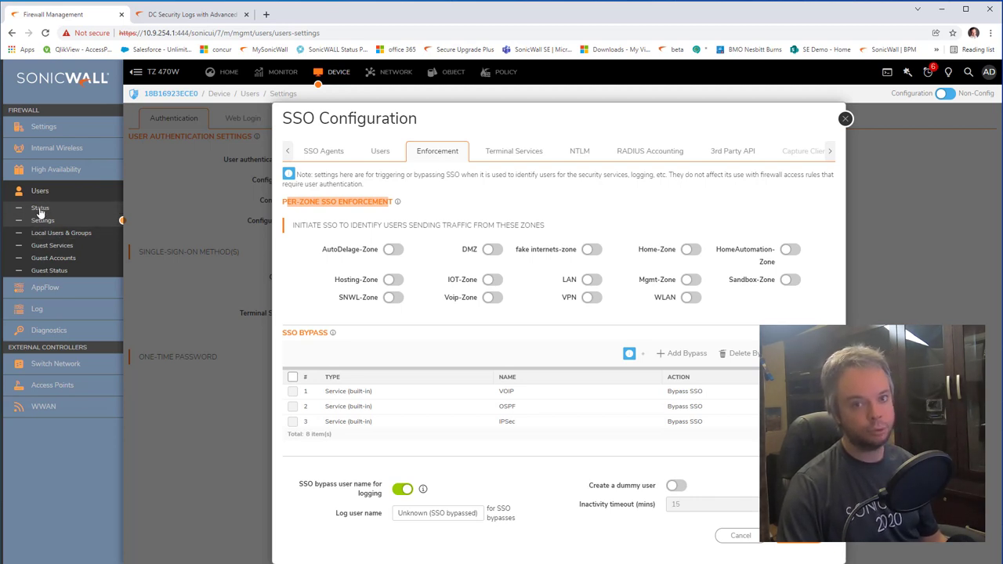
click(432, 224)
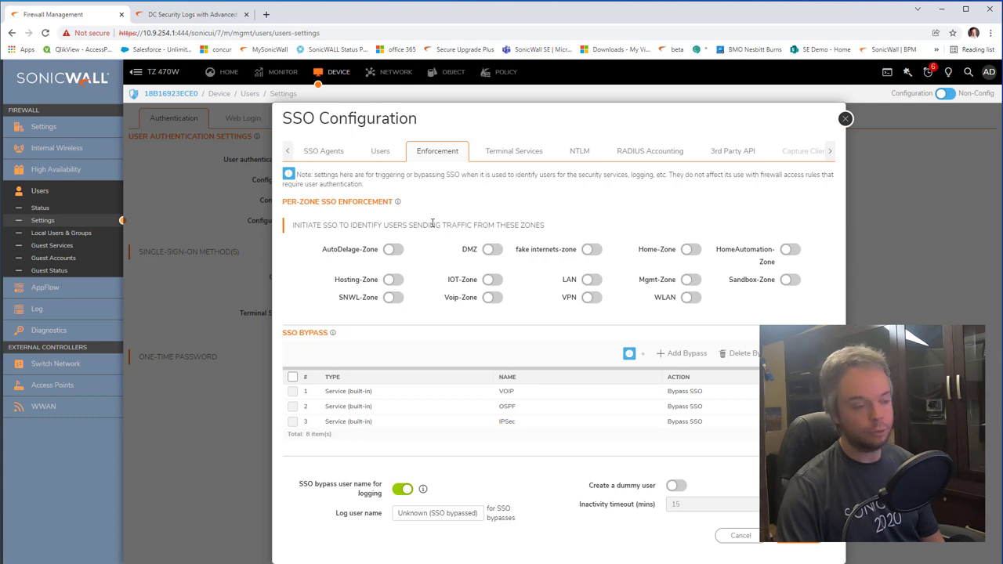
click(589, 281)
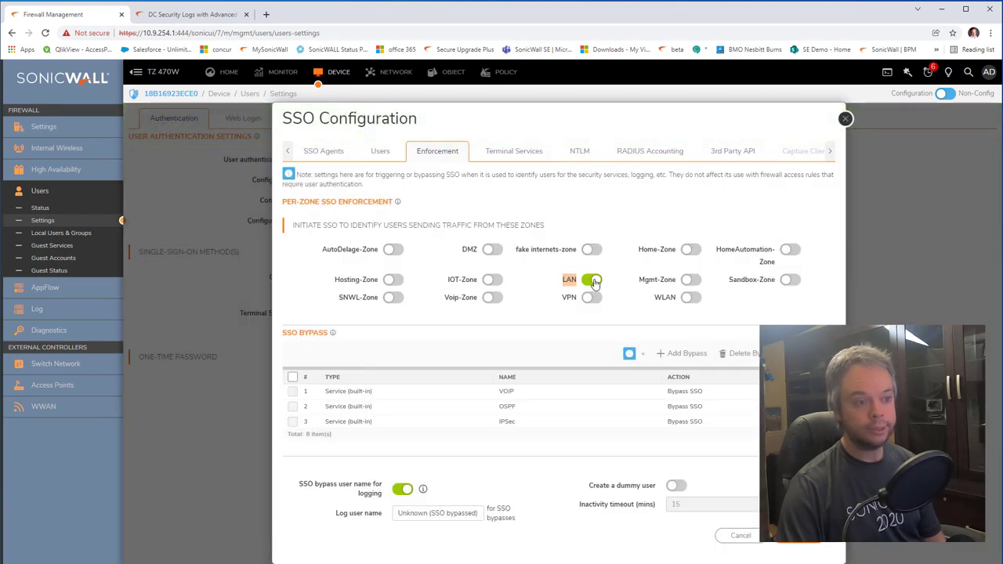
Step: Turn LAN zone SSO enforcement back off and review the zones and SSO Bypass list
click(592, 281)
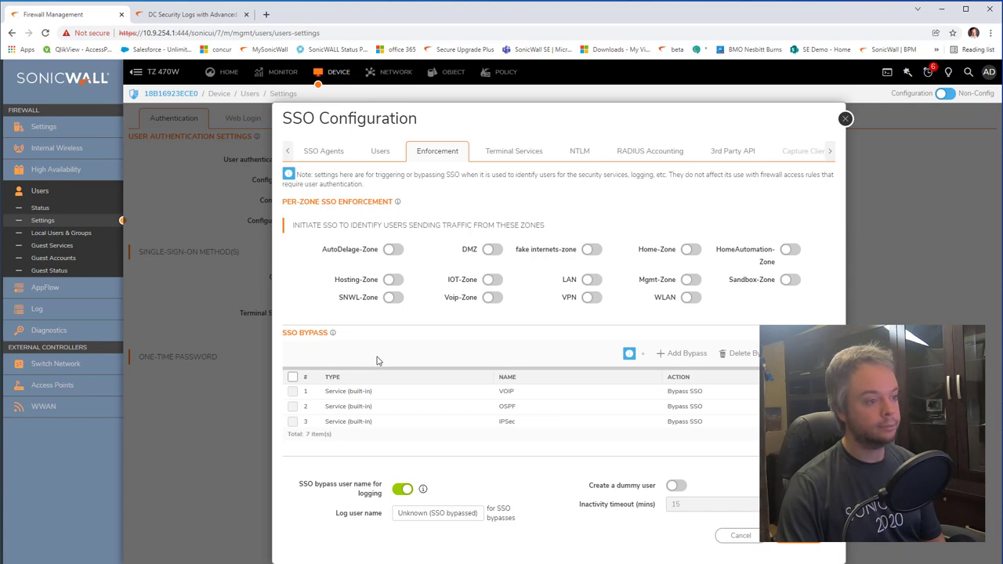
double_click(572, 280)
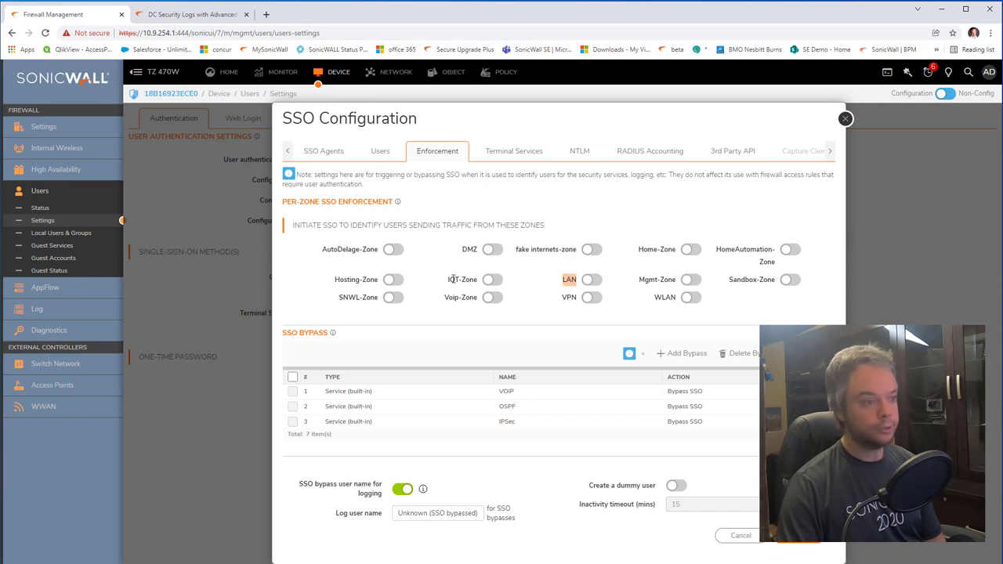
drag(447, 280, 477, 280)
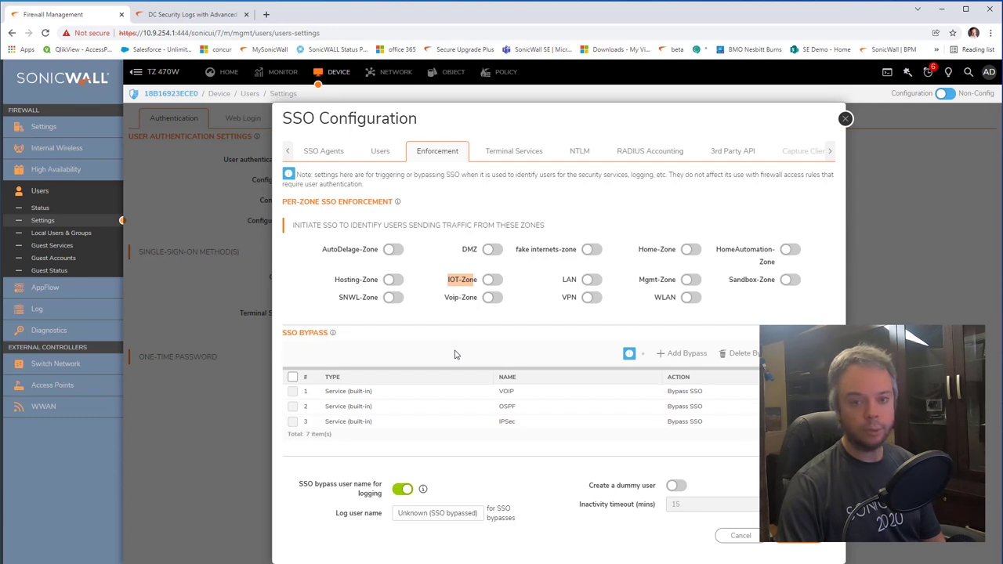
click(452, 281)
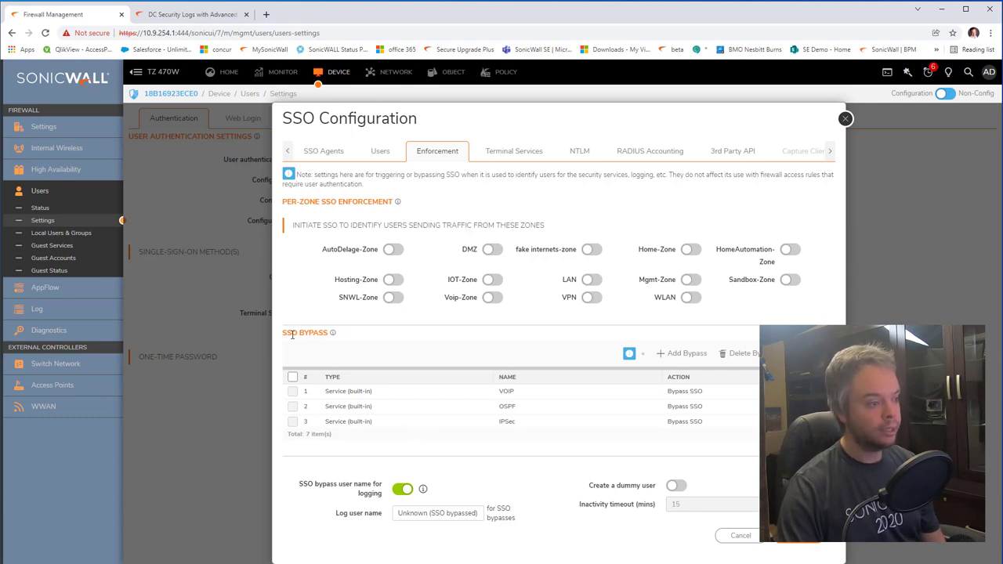
drag(284, 334, 313, 335)
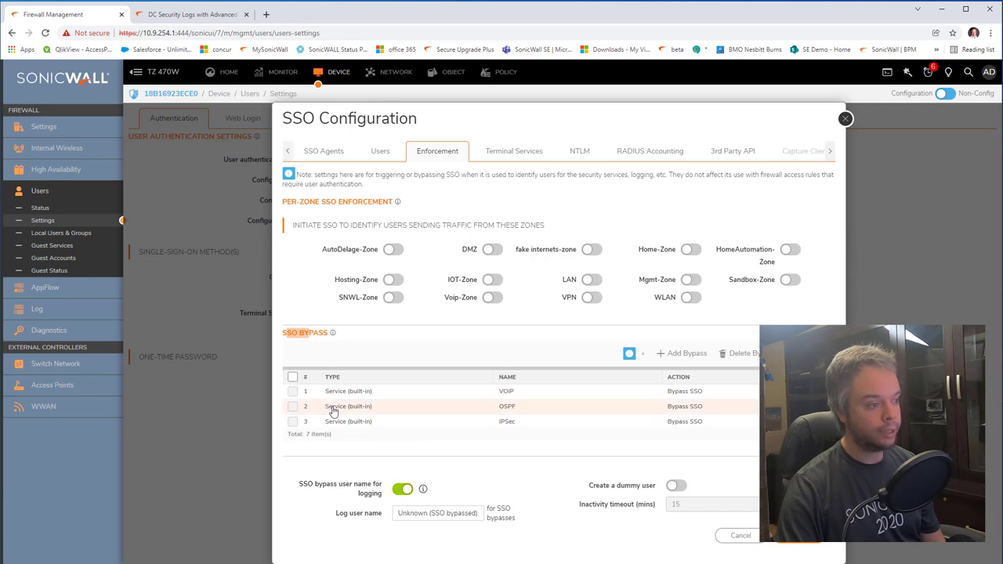
Step: Add a full SSO bypass for the X6:V1008 Subnet addresses and accept the SSO settings
click(682, 353)
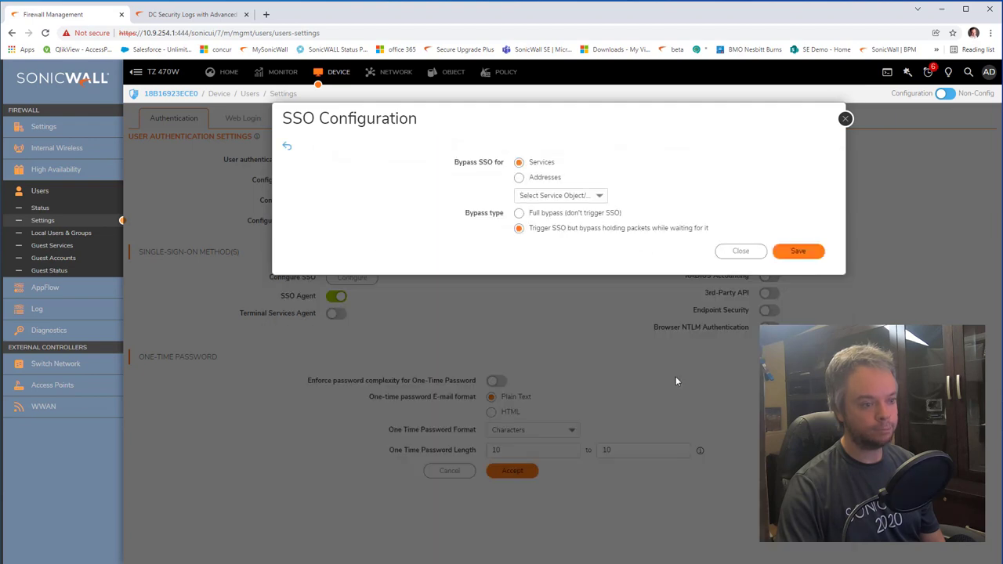
click(519, 177)
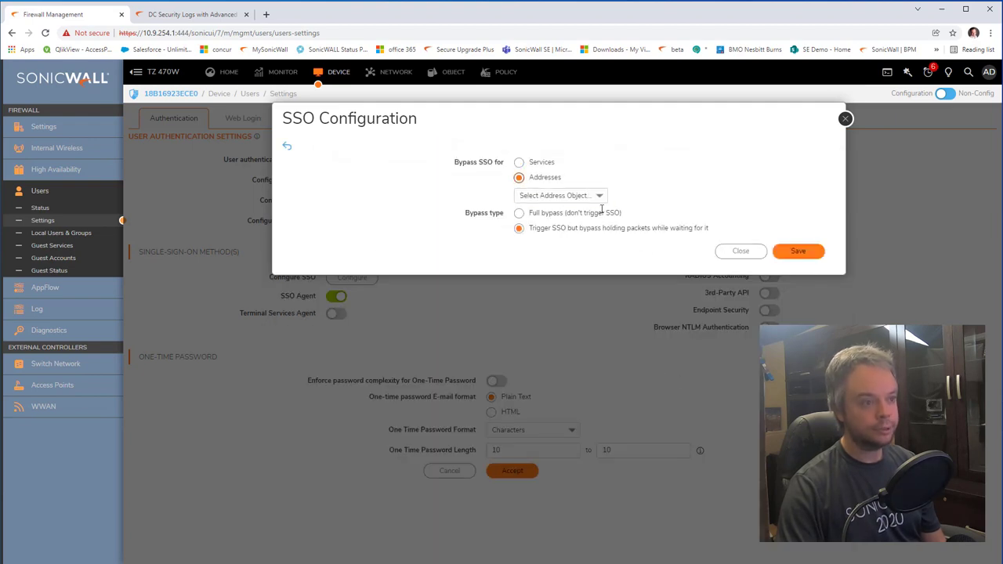
click(600, 197)
scroll(559, 405, down, 10)
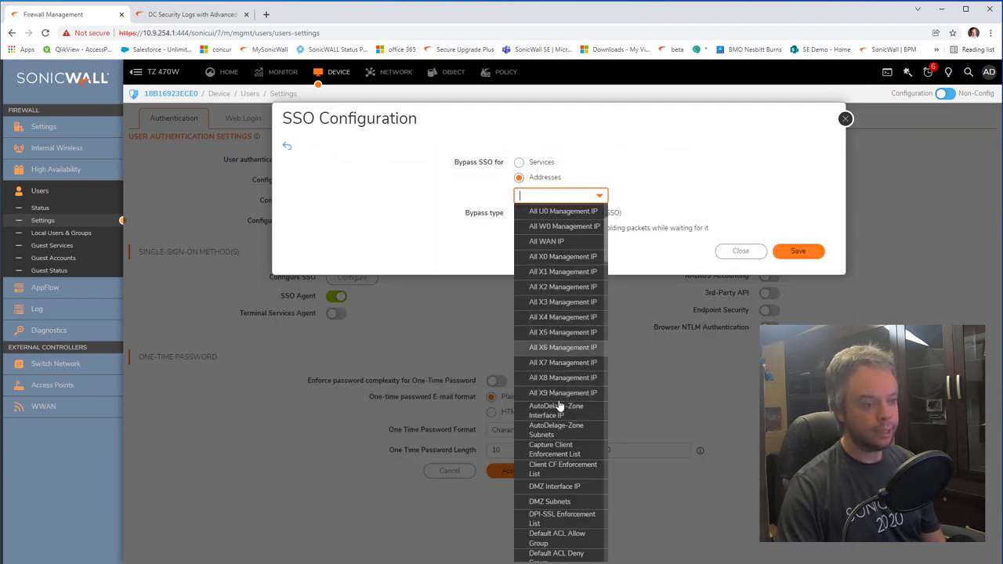
scroll(560, 405, down, 10)
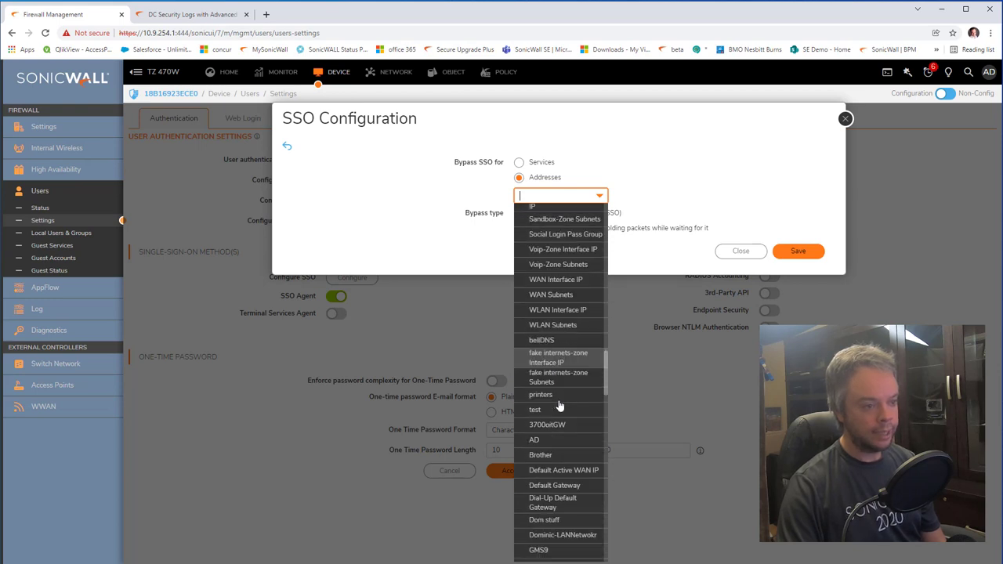
scroll(560, 406, down, 10)
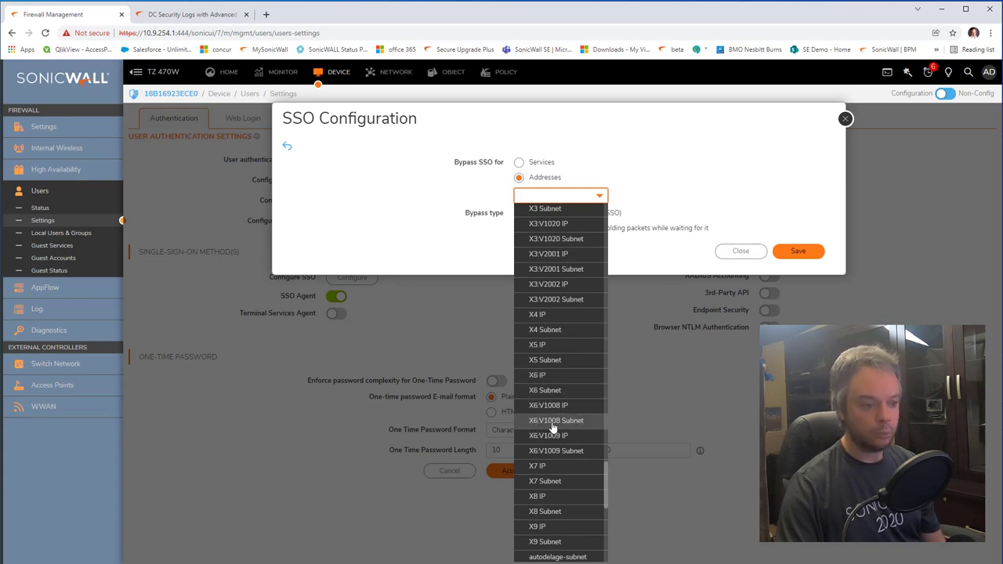
click(577, 427)
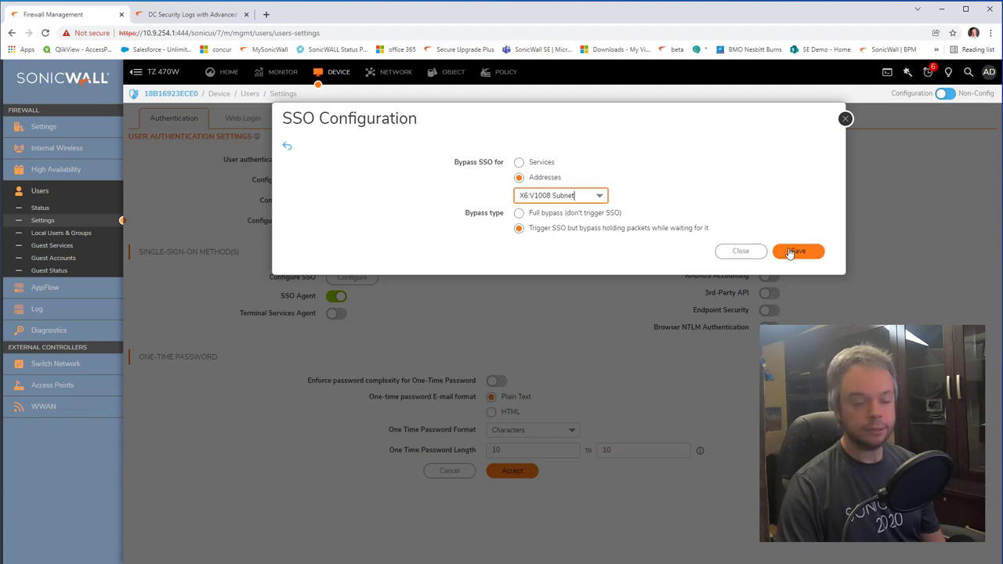
click(518, 212)
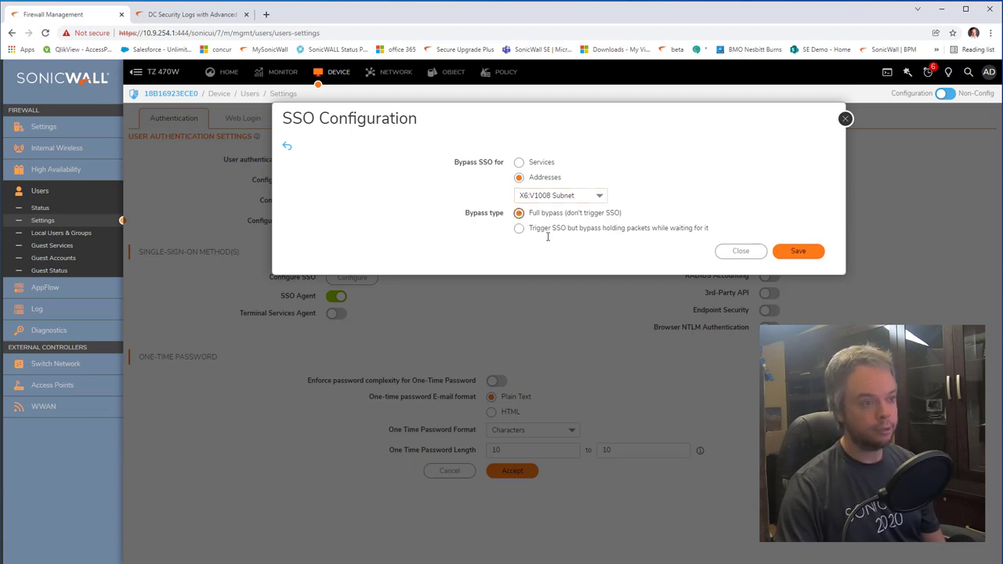
click(798, 252)
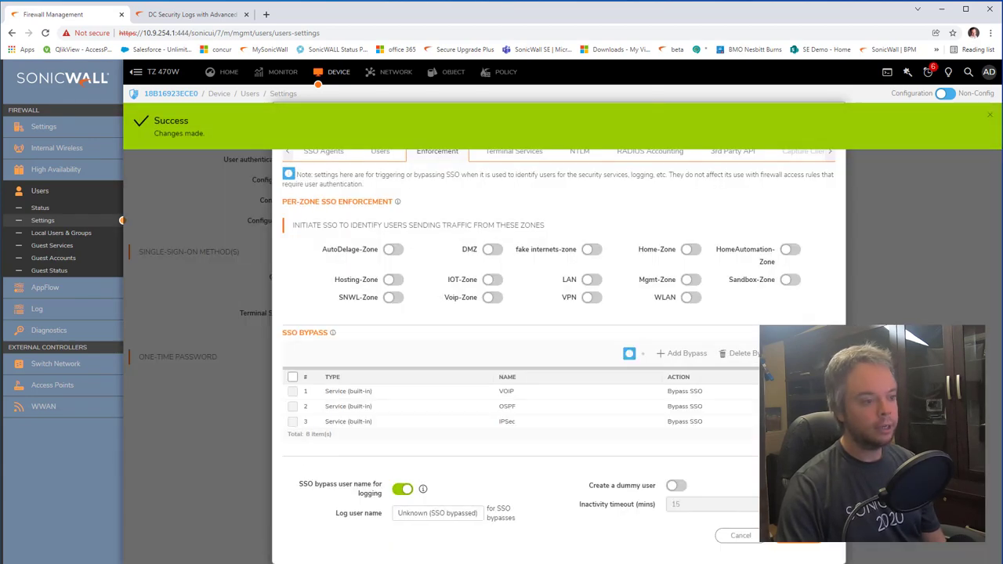
scroll(525, 407, down, 3)
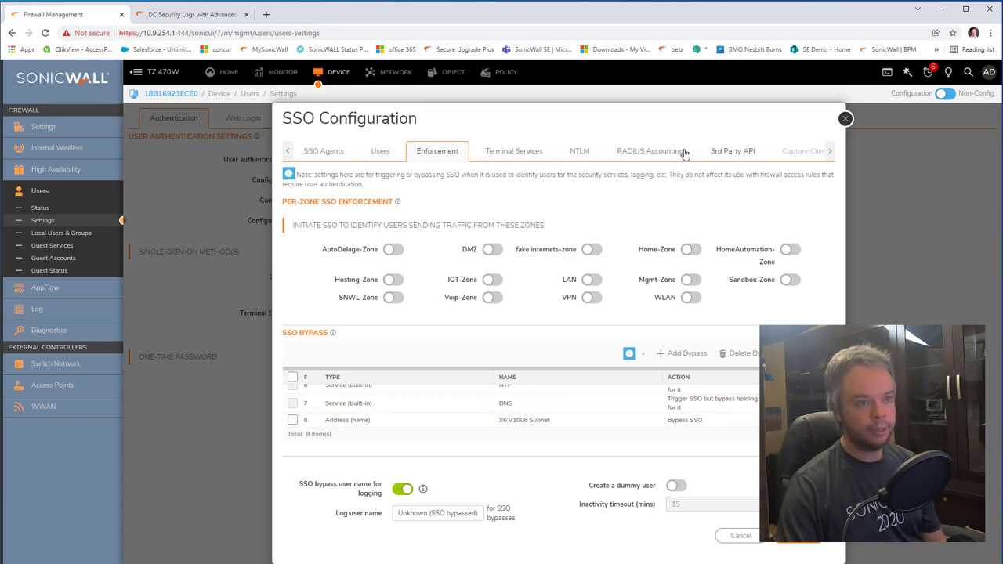
click(806, 544)
Step: Test SSO agent connectivity on the Test tab, confirming 10.6.254.3 is ready, then go to the client VM
click(313, 152)
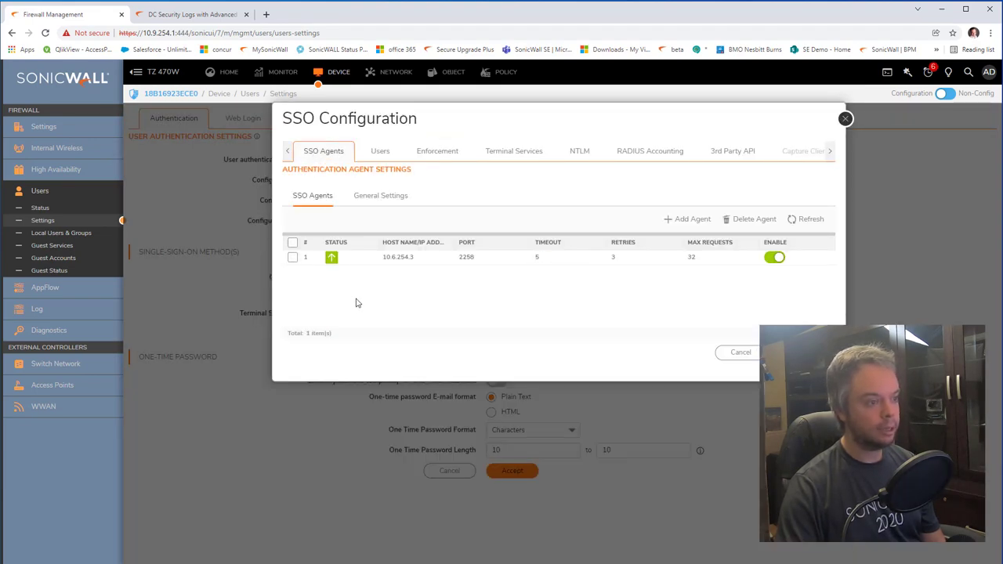
click(830, 151)
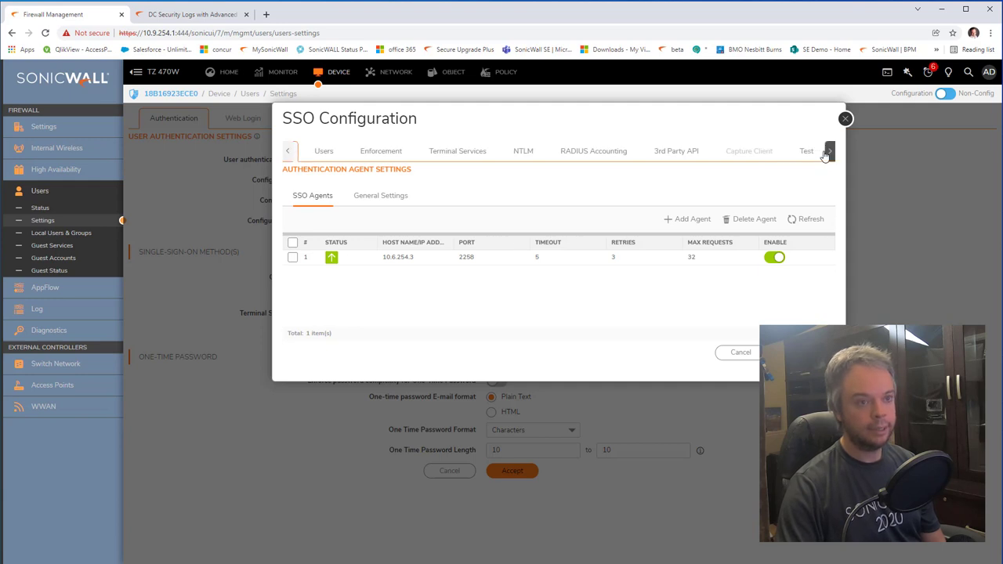
click(807, 152)
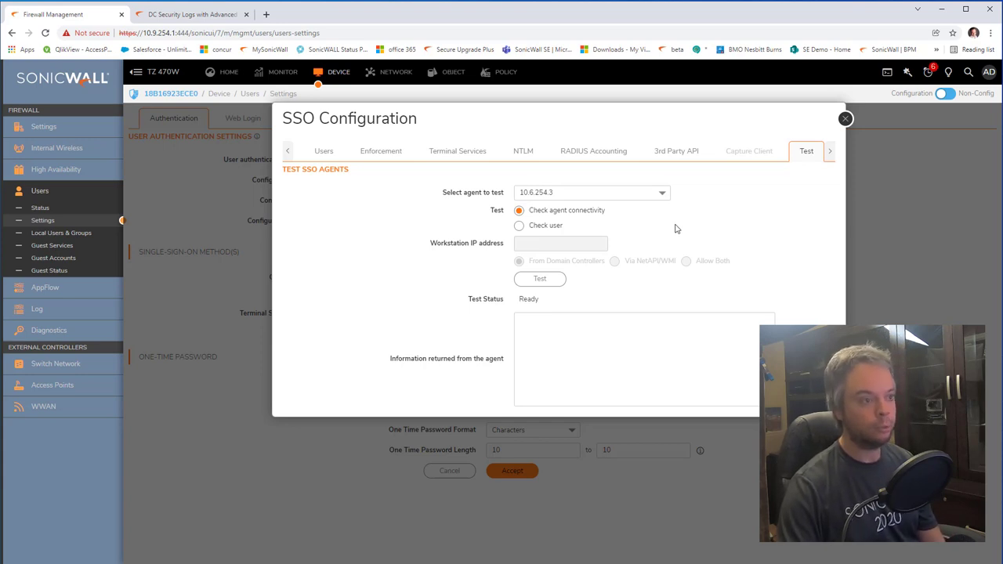
click(553, 282)
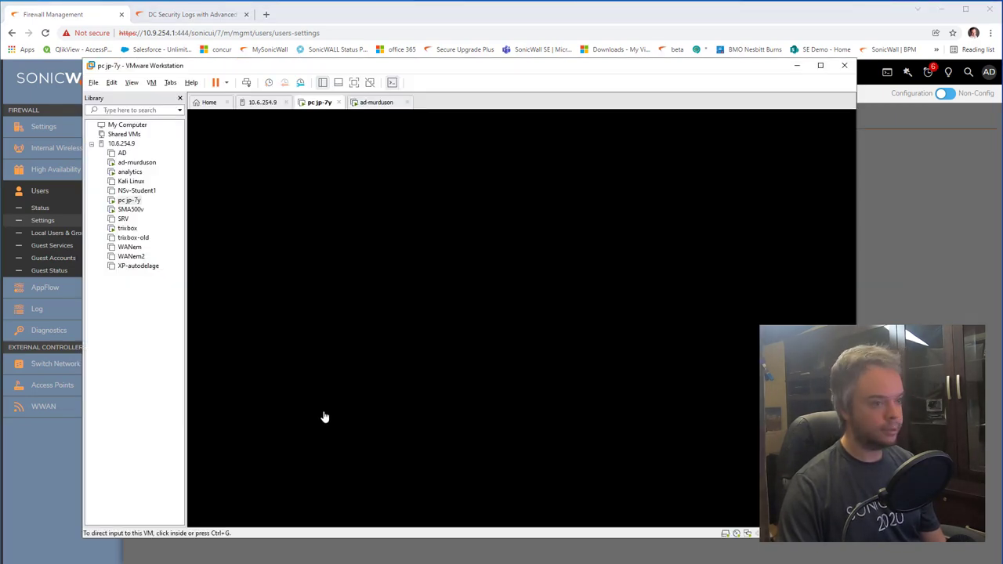
click(324, 417)
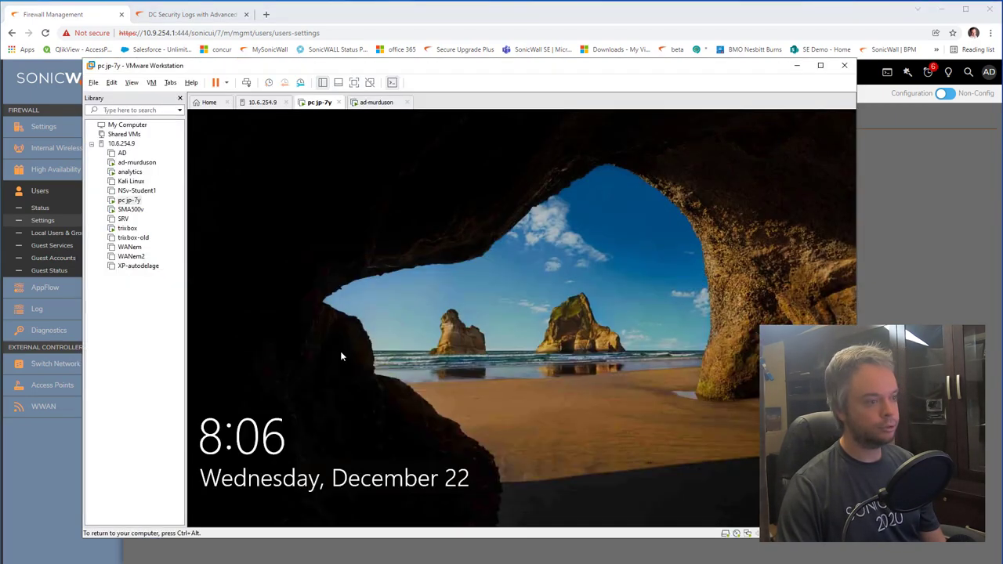
Step: Sign the domain user in on the client VM, sign out, and sign back in
click(340, 351)
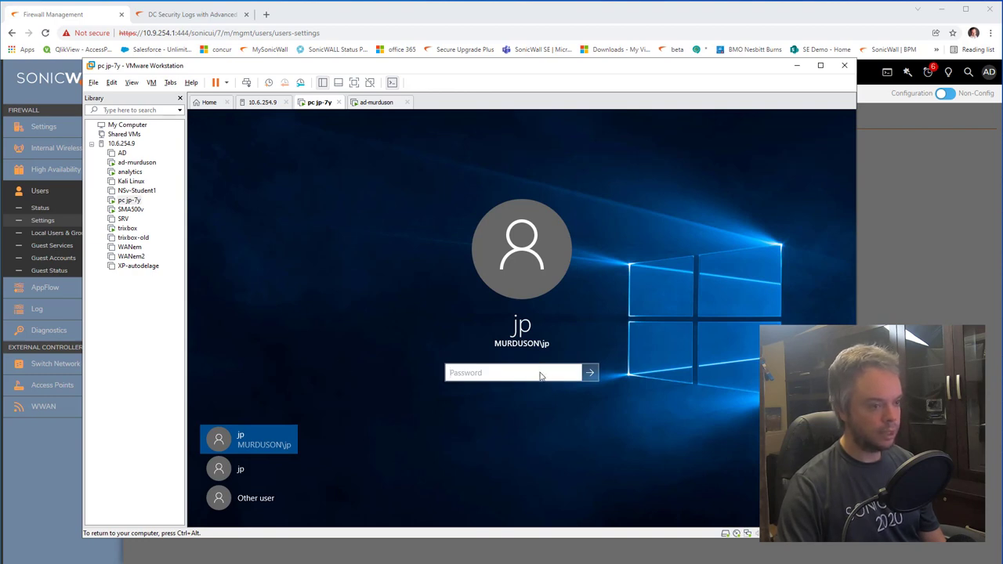
text(•••••••)
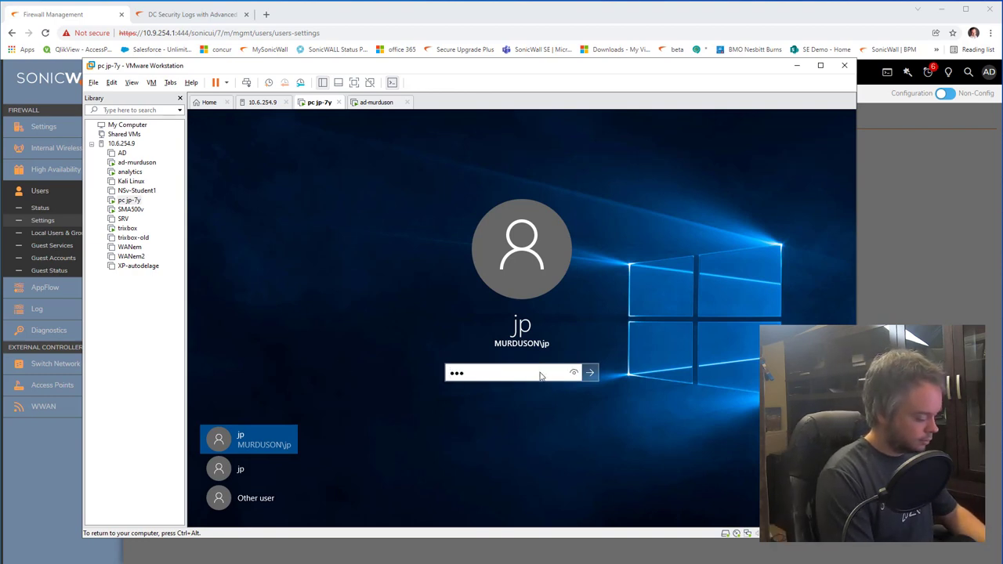
key(Return)
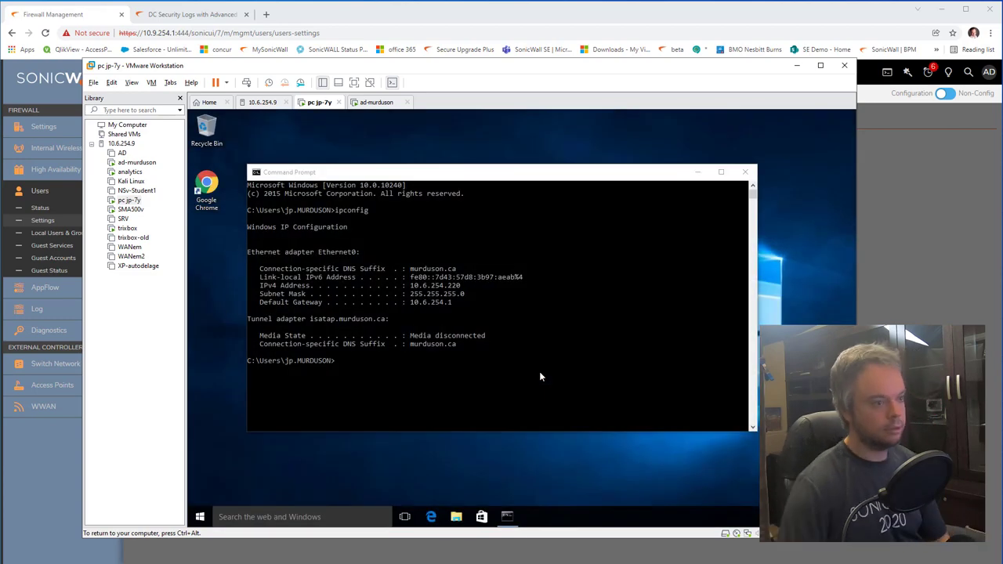
click(200, 517)
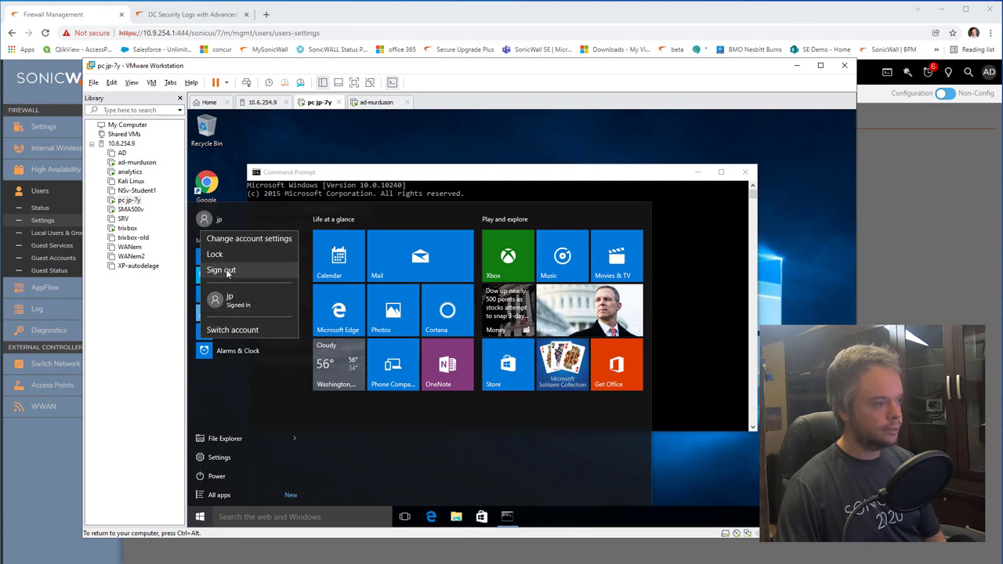
click(224, 271)
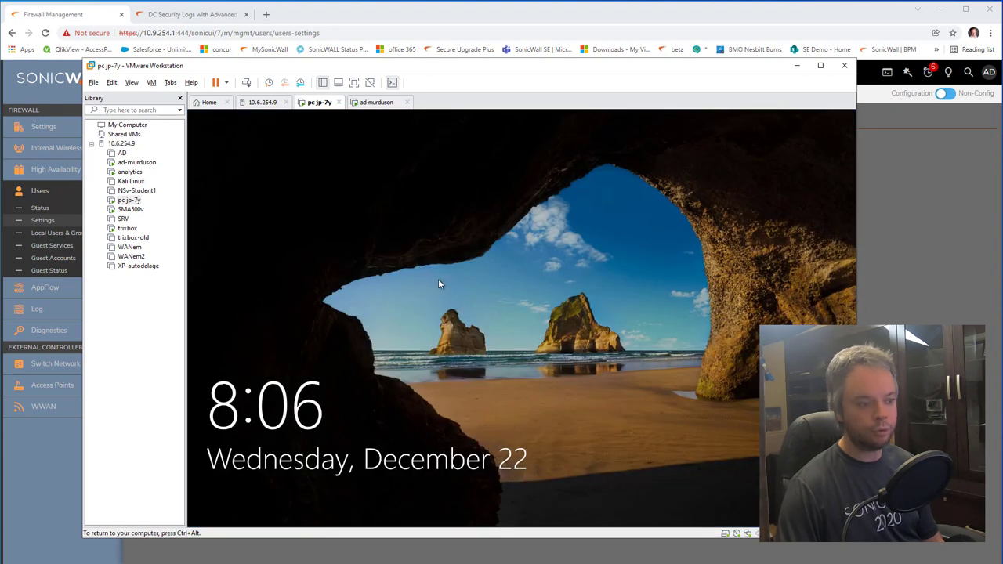
click(485, 390)
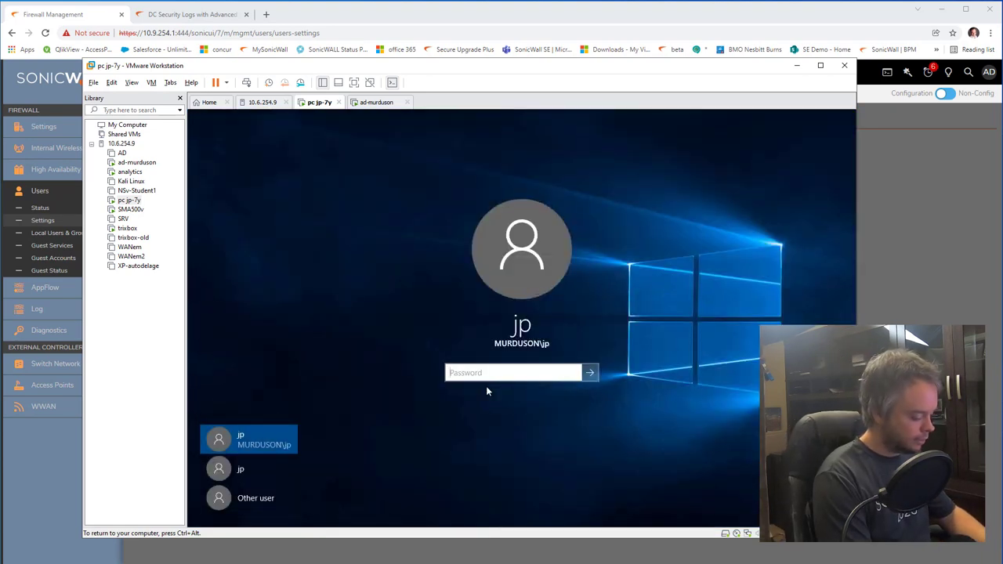
text(••••••)
key(Return)
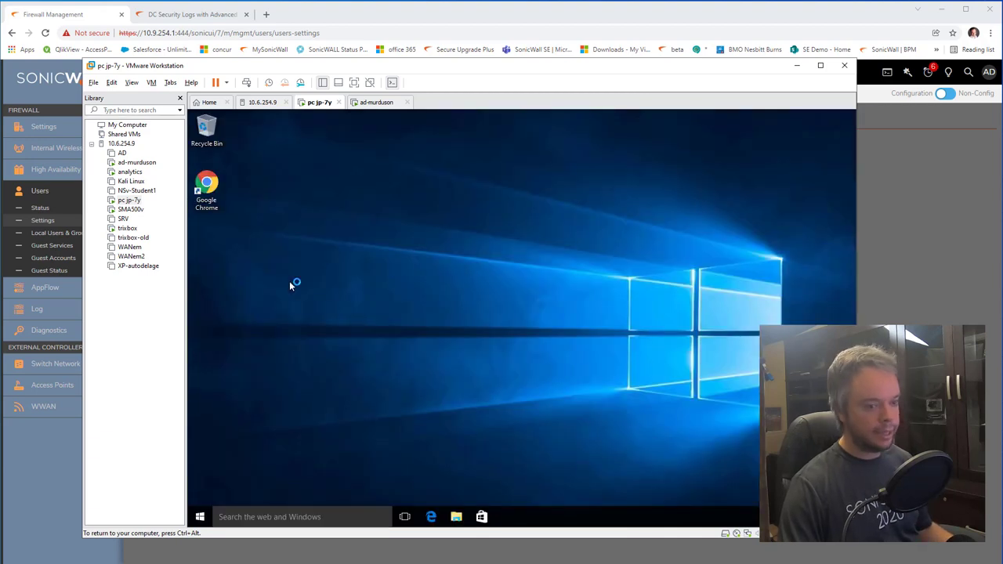
Step: Run ipconfig in a command prompt to find IPv4 address 10.6.254.220, then release the VM
key(super)
text(cmd)
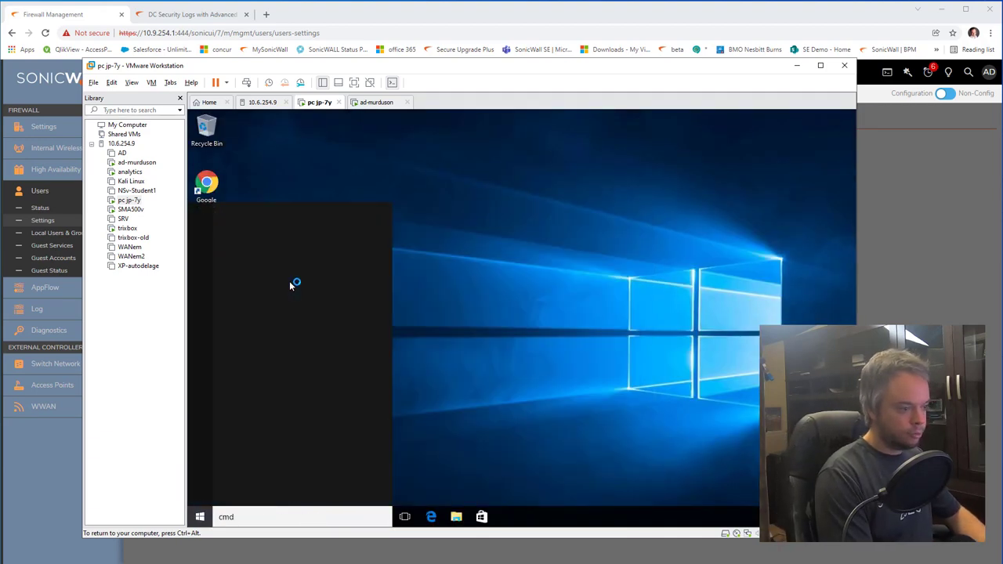
key(Return)
text(ipcon)
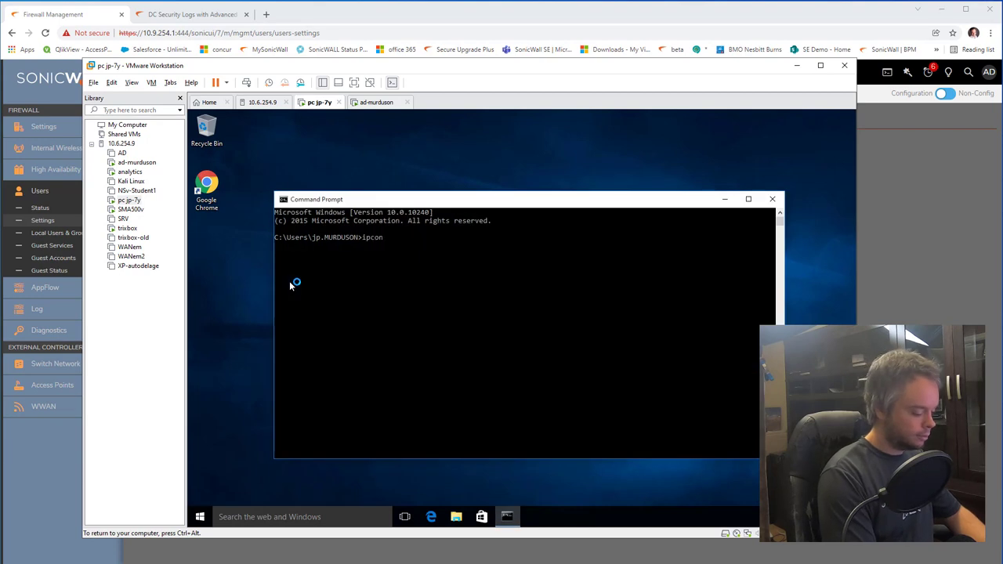
text(fig)
key(Return)
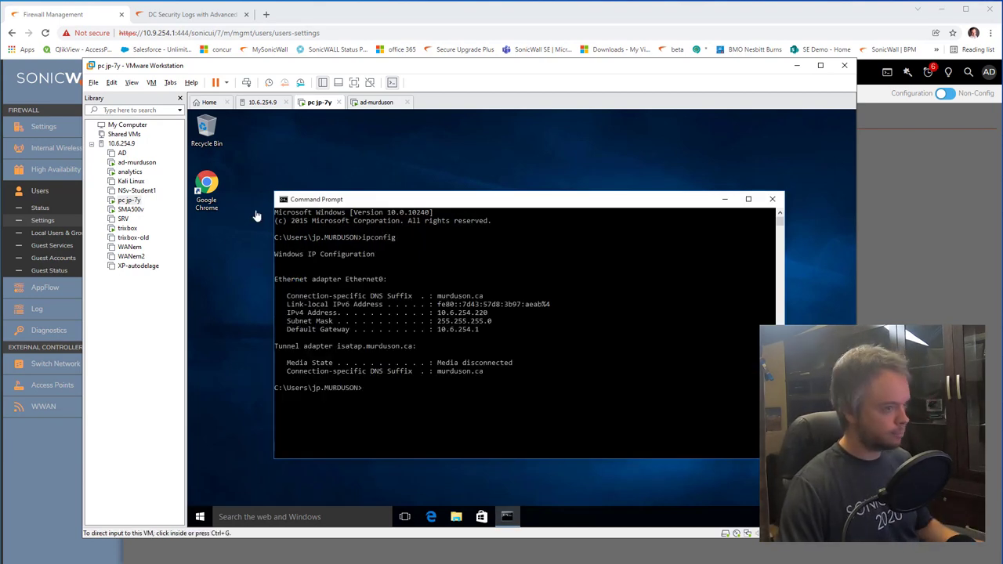
key(alt+Tab)
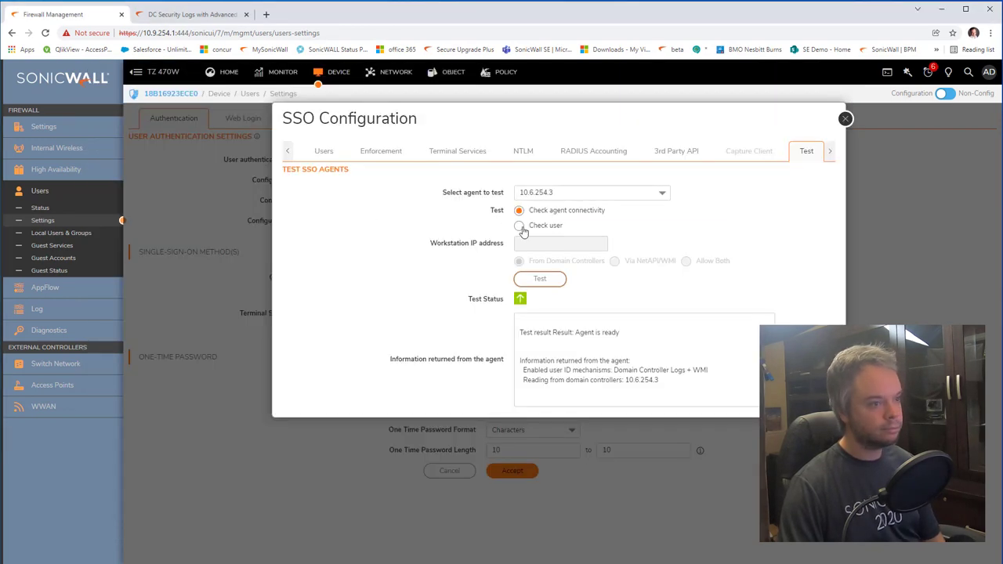
Step: Check which user is logged on at workstation 10.6.254.220 using the SSO Test tab
click(519, 226)
click(520, 245)
text(10)
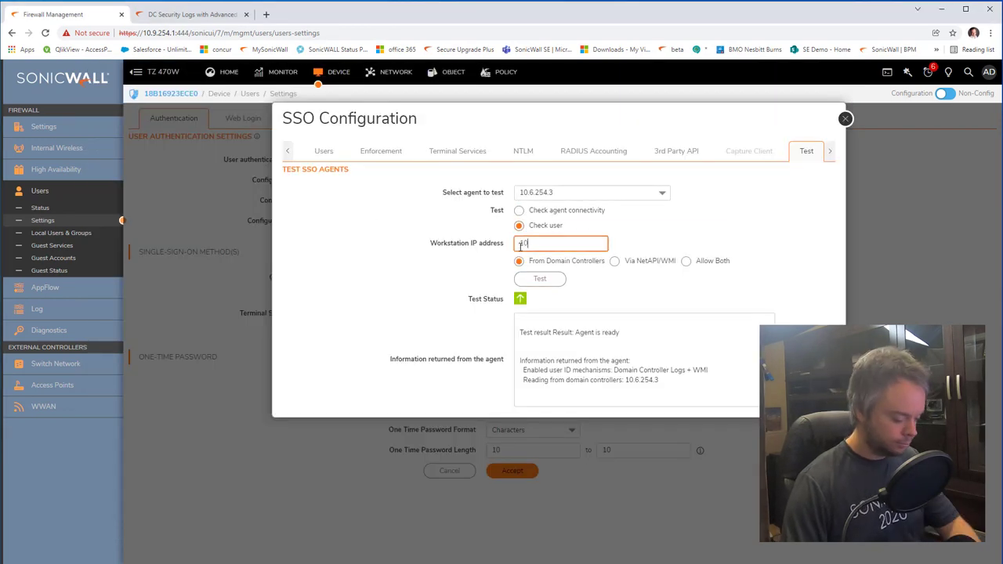
text(.6.254.220)
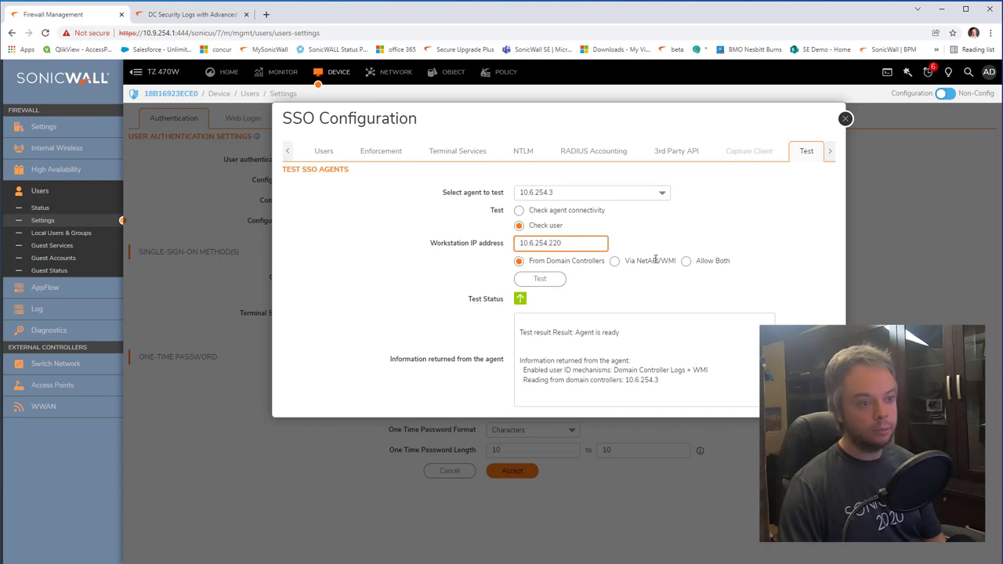
drag(531, 261, 603, 261)
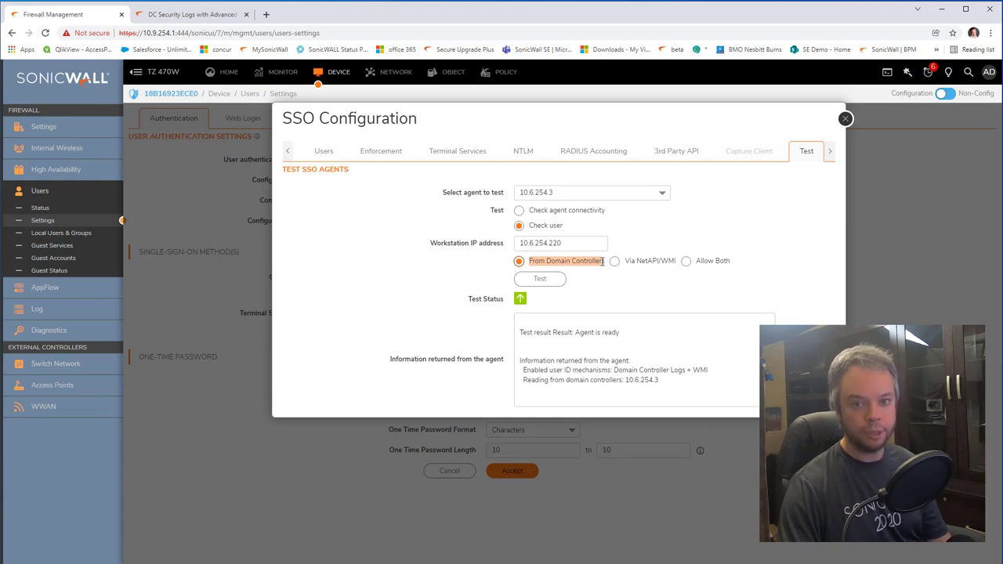
click(634, 263)
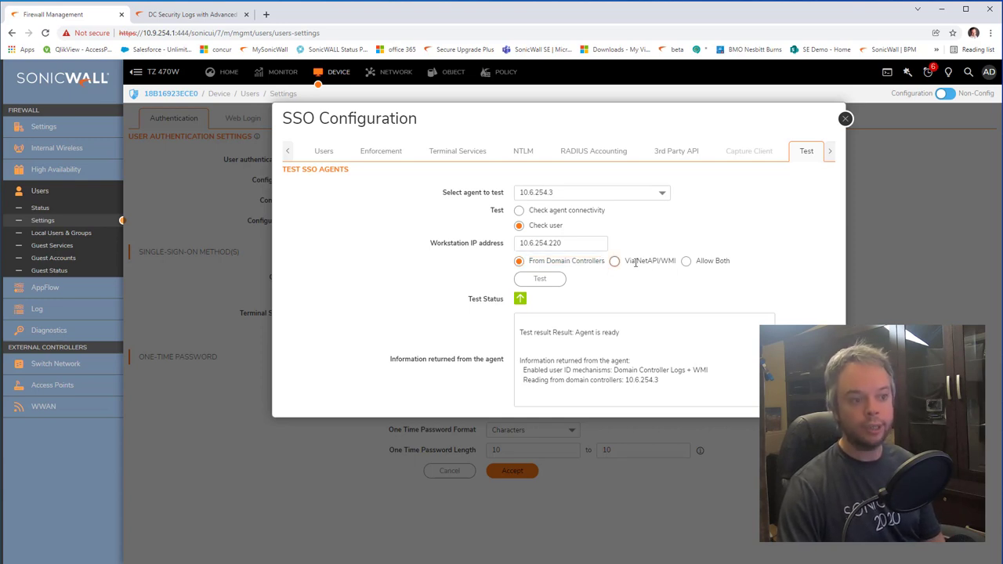
drag(635, 262, 671, 262)
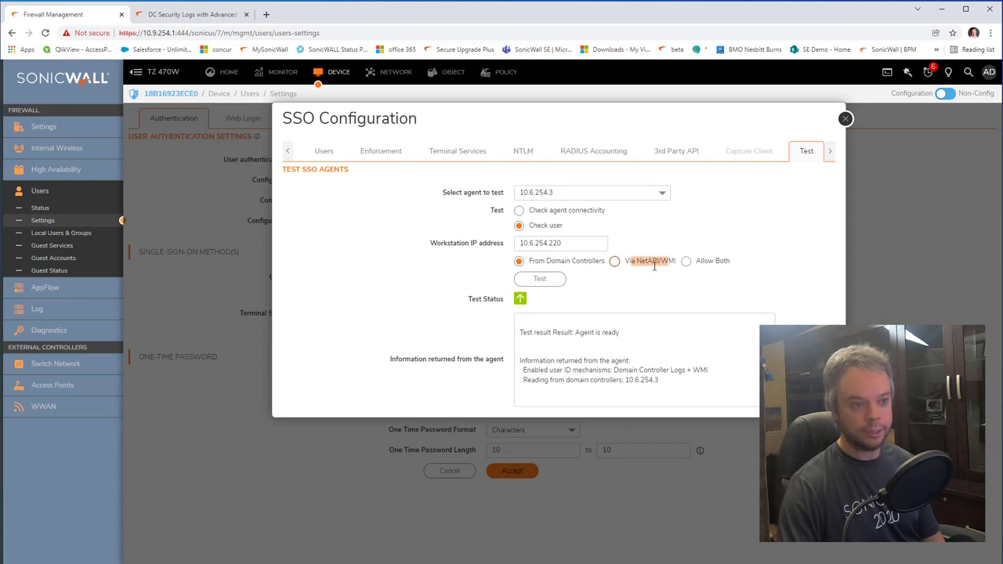
click(570, 263)
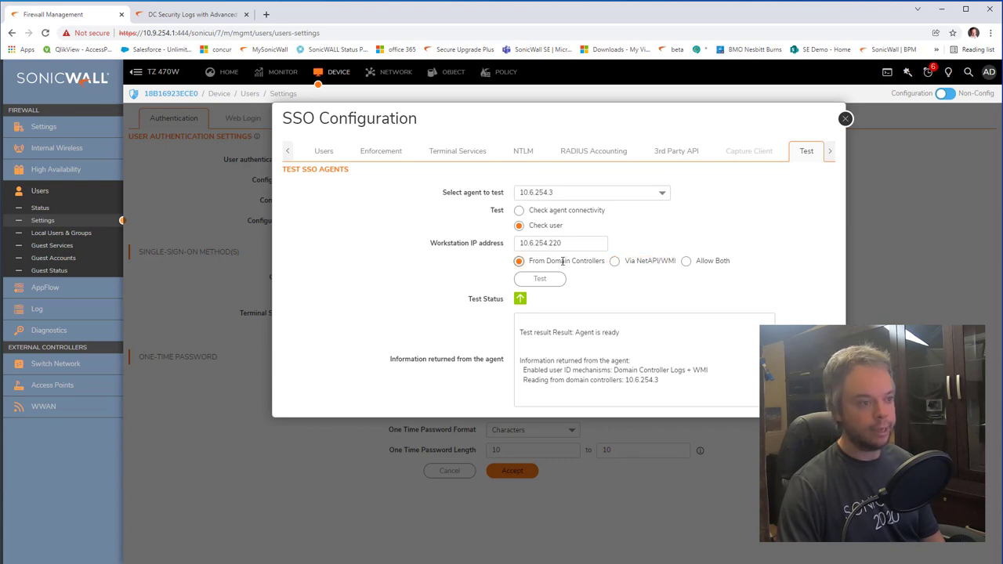
click(549, 249)
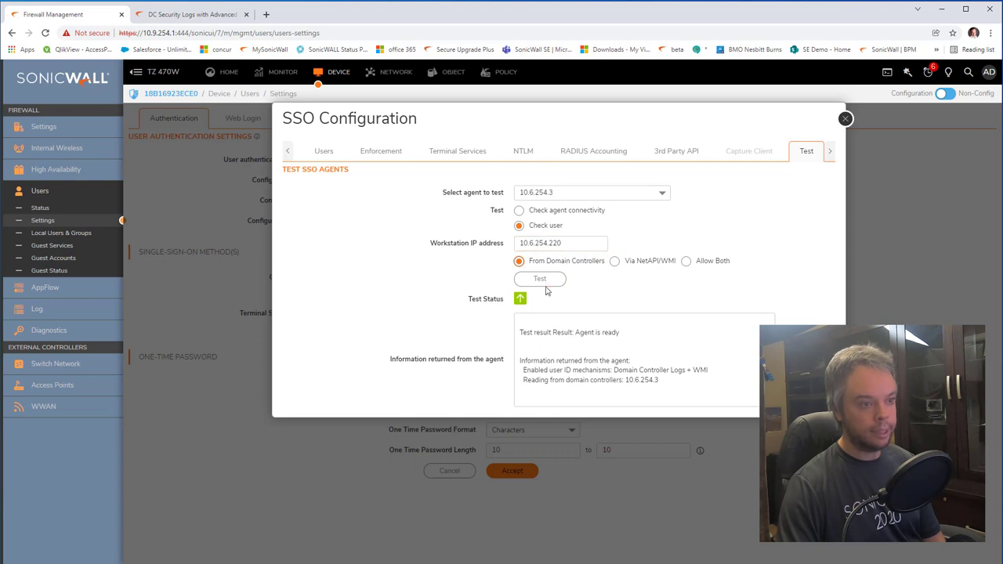
click(546, 282)
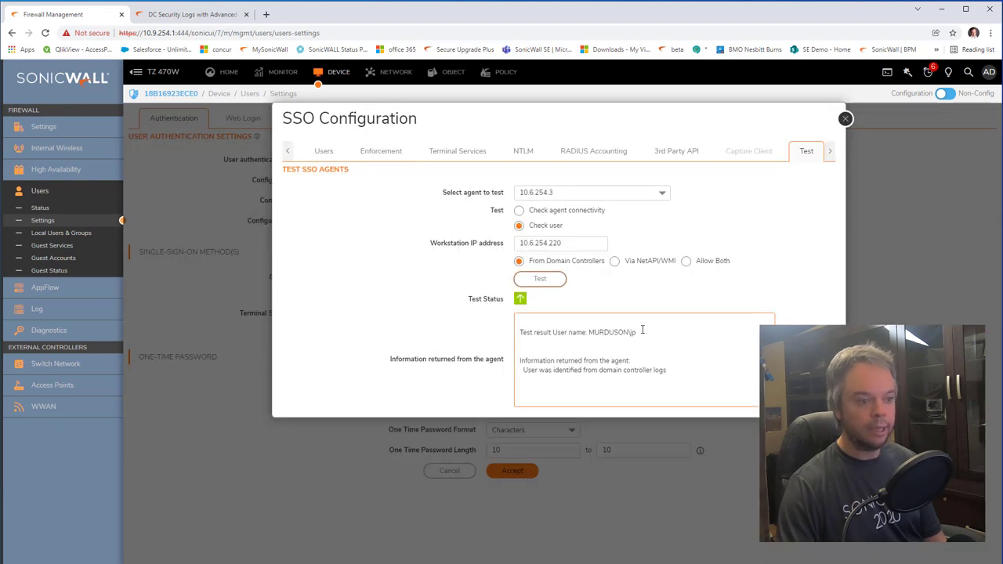
drag(594, 336, 641, 336)
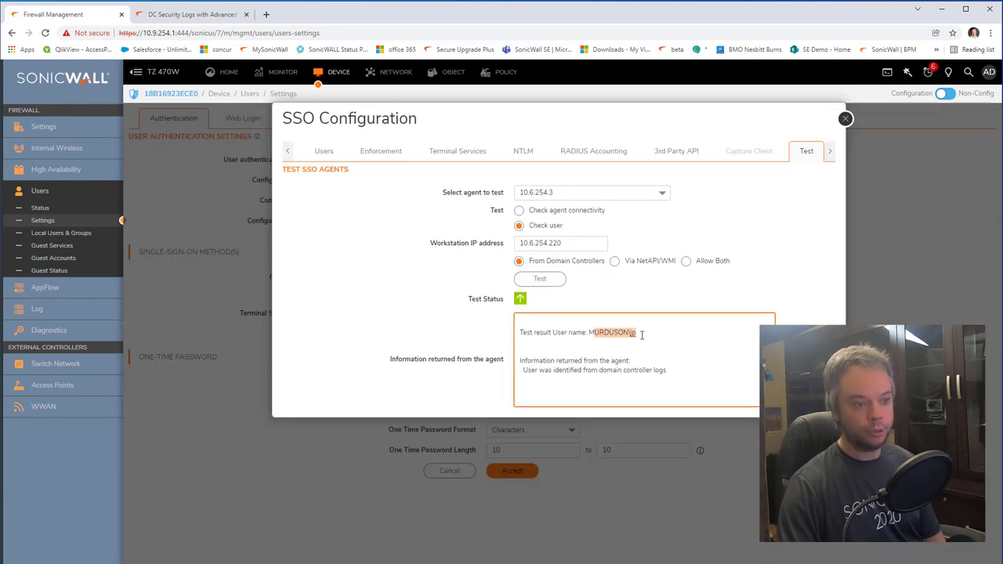
Step: Rerun the user check via NetAPI/WMI, then return to the SSO Agents tab
click(615, 264)
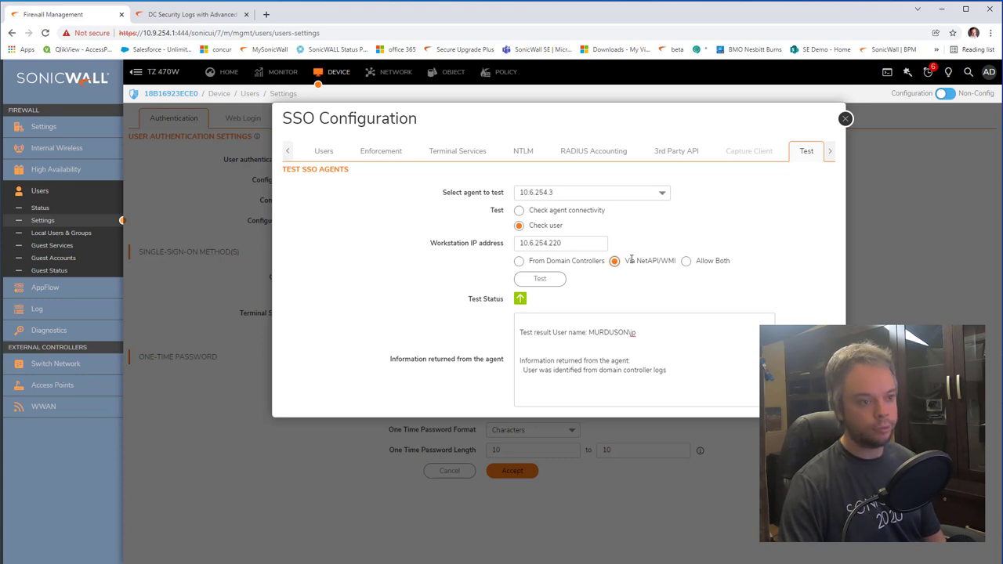
click(553, 281)
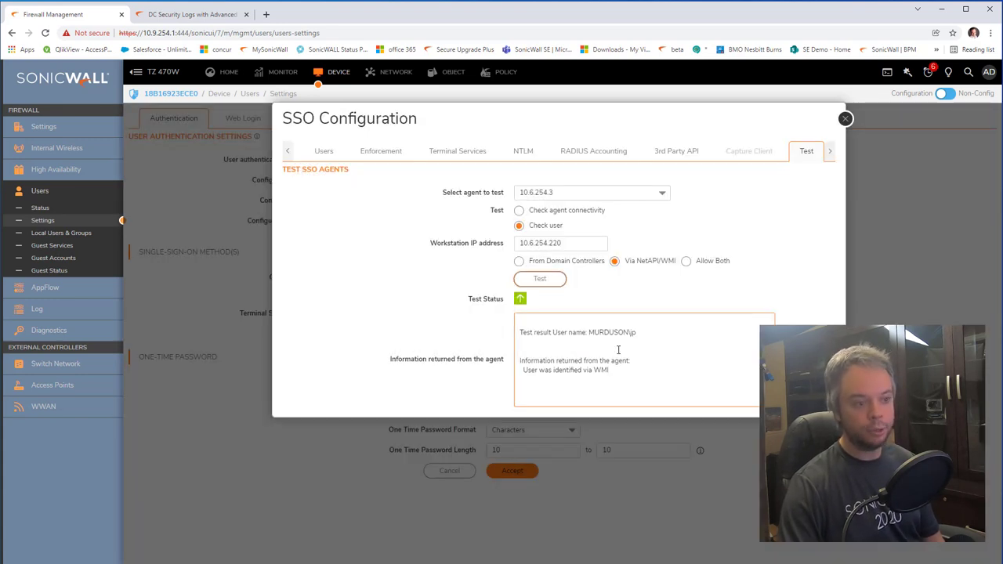
drag(615, 332, 636, 332)
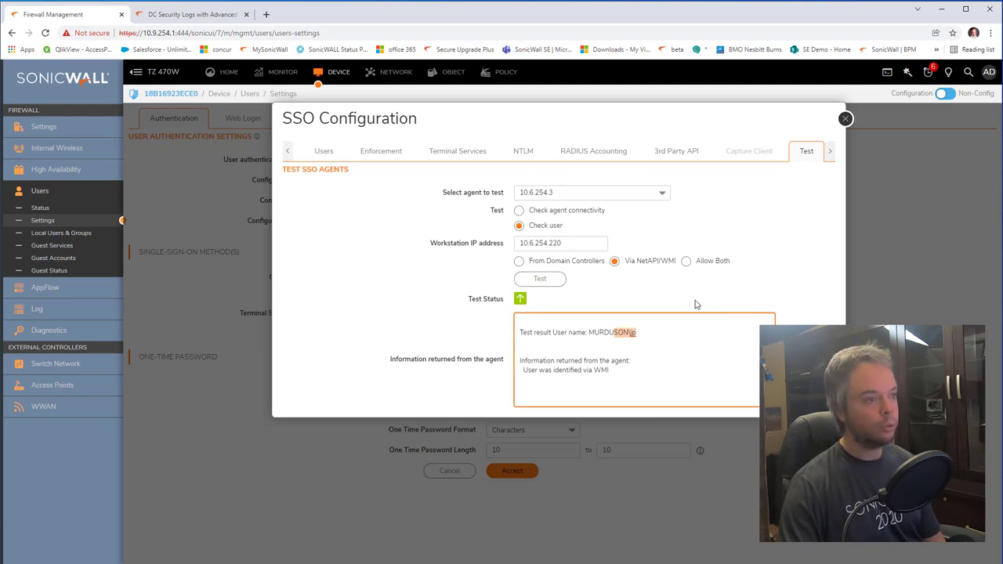
click(286, 153)
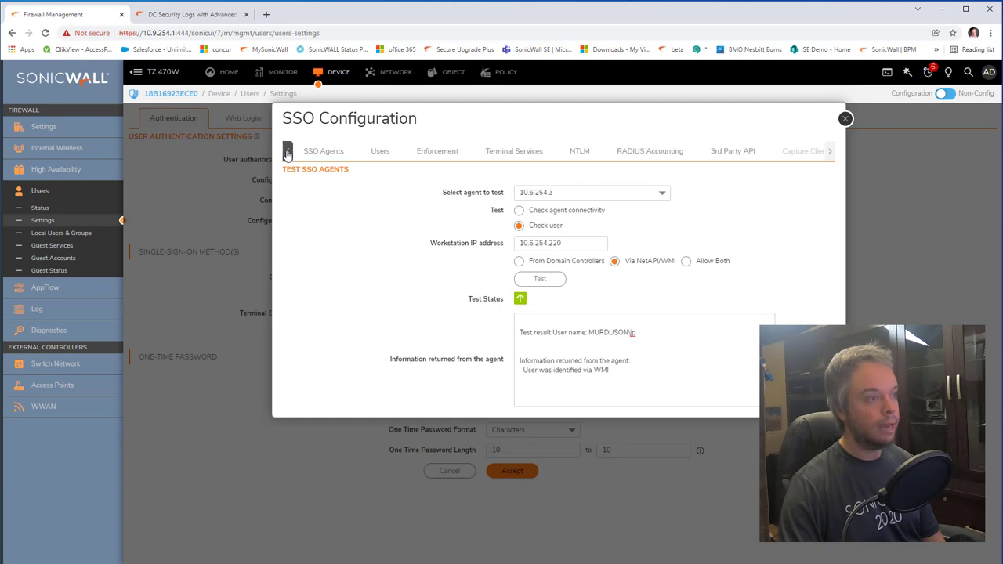
click(324, 152)
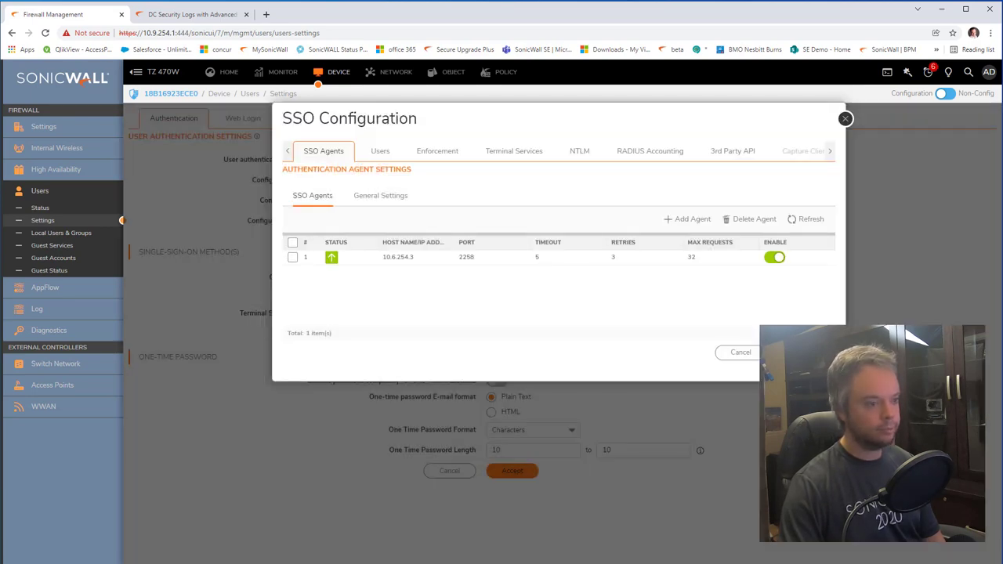
Step: Open Users > Status and refresh the active and inactive lists to show the 10.6.254.220 user
click(47, 208)
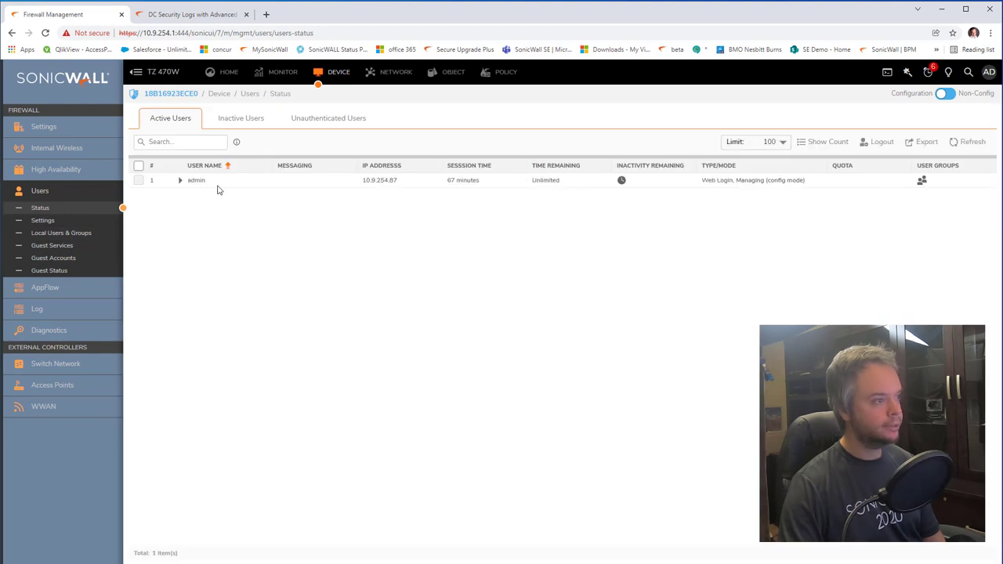
click(970, 143)
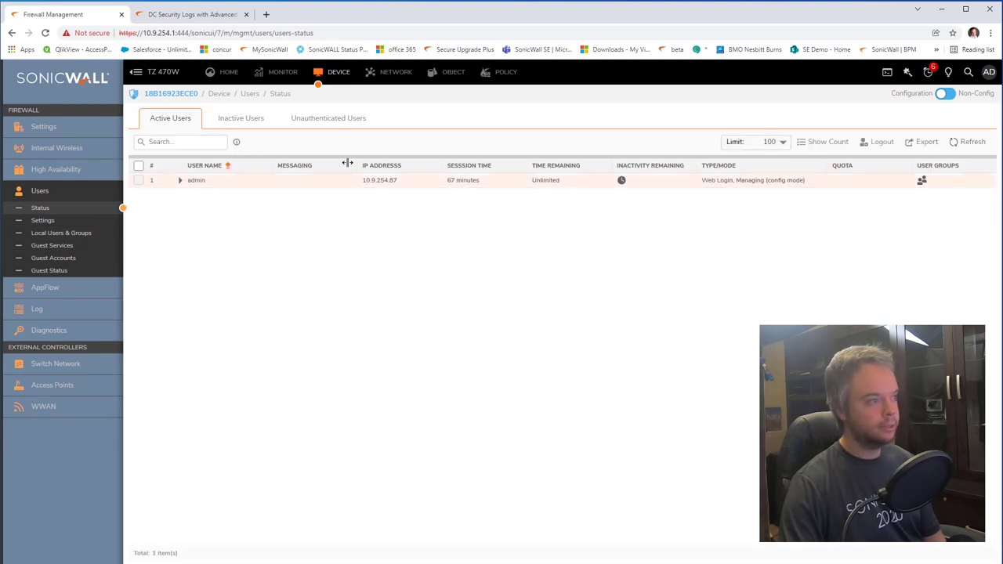
click(251, 120)
click(978, 144)
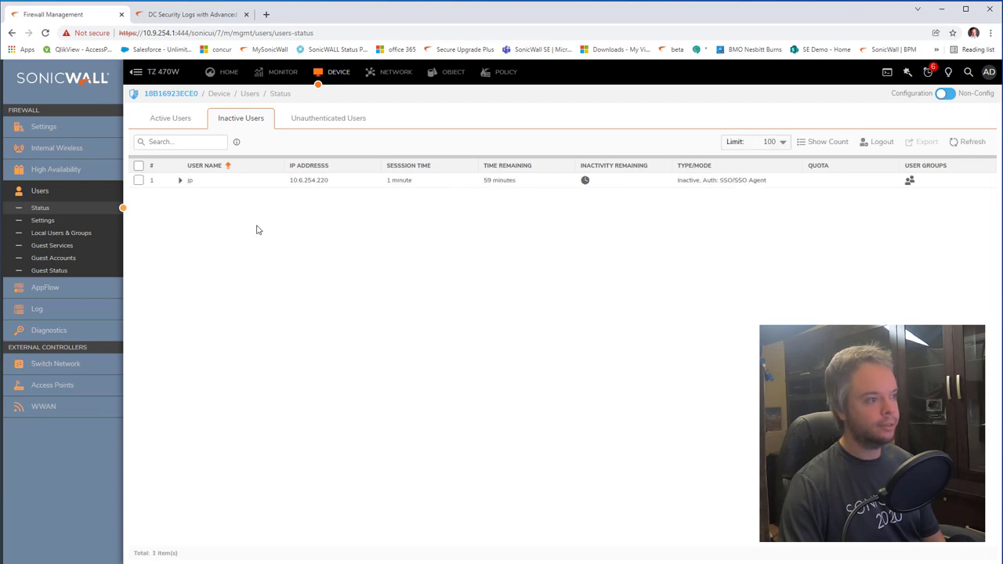
mouse_move(402, 191)
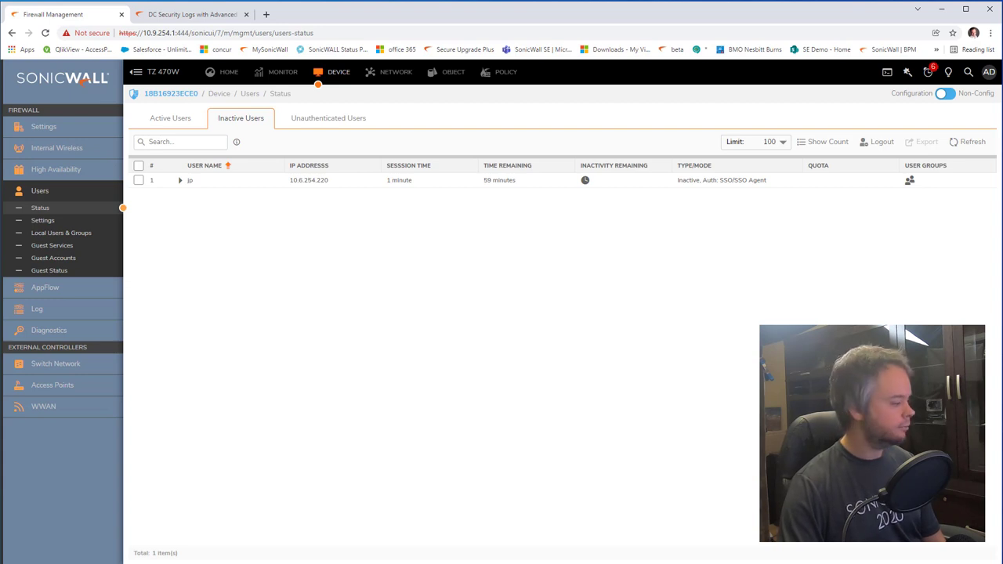
Step: Load ford.com in Chrome on the client VM, then refresh SonicOS's Inactive Users list to see 10.6.254.220
key(alt+Tab)
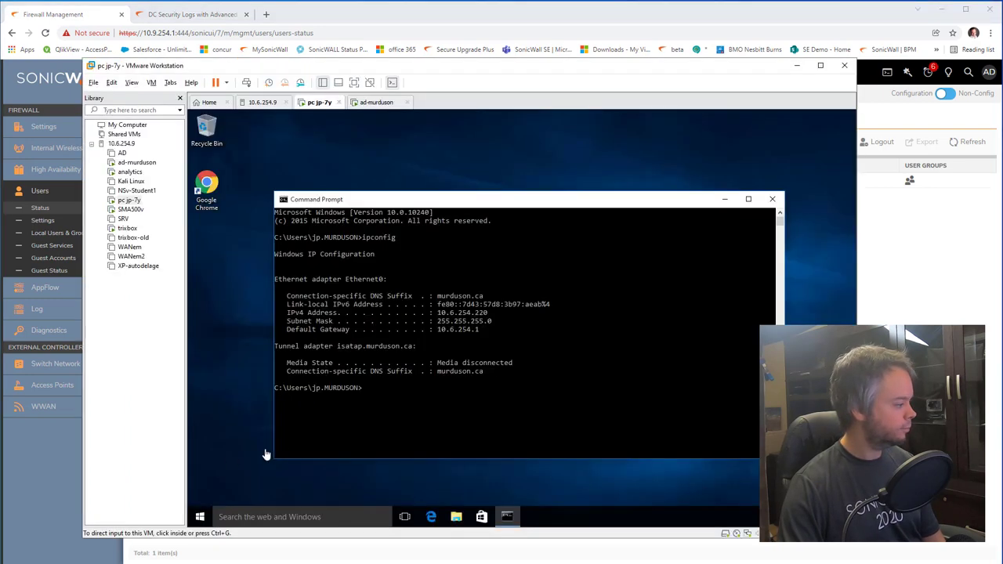
double_click(205, 199)
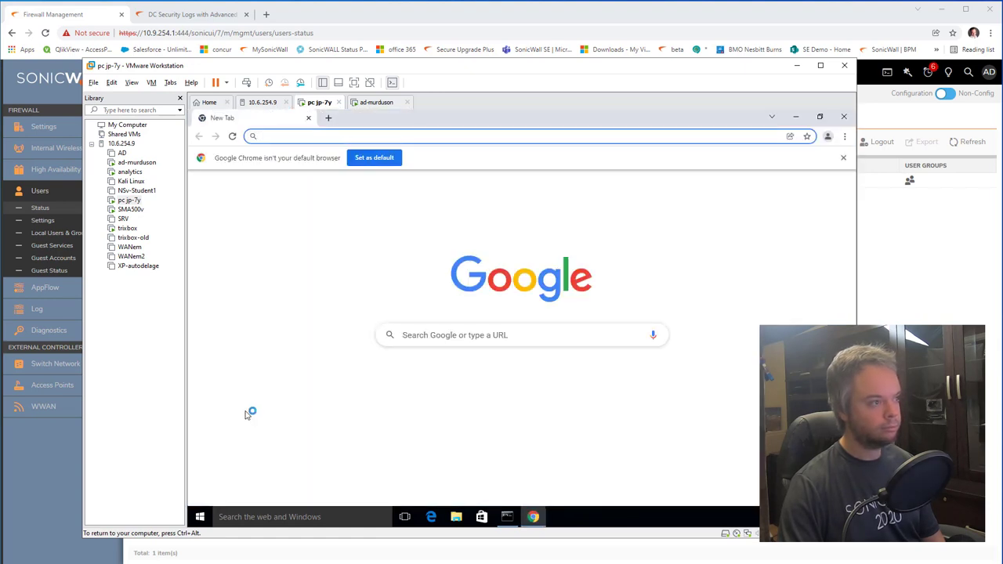
click(413, 384)
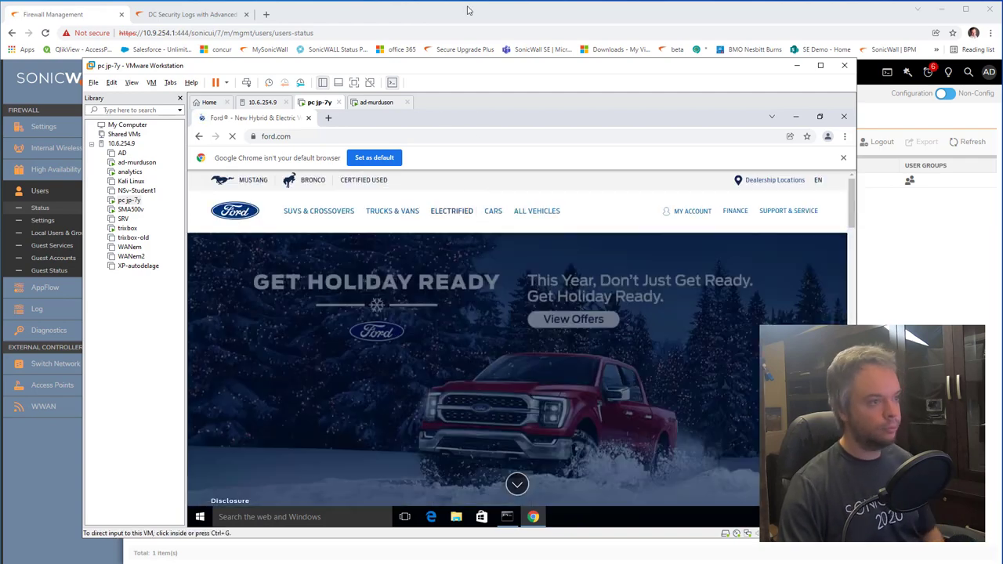
click(463, 29)
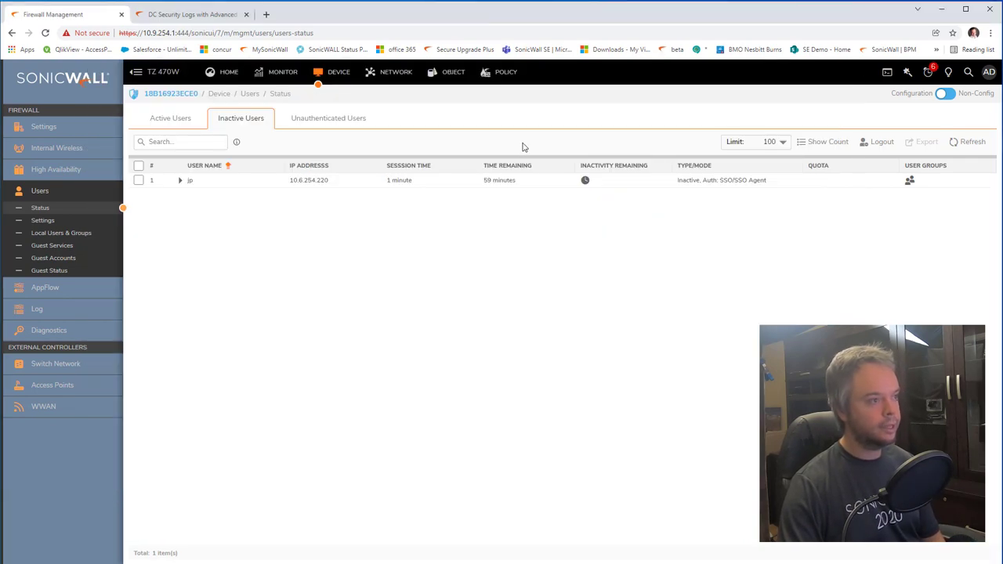
click(964, 143)
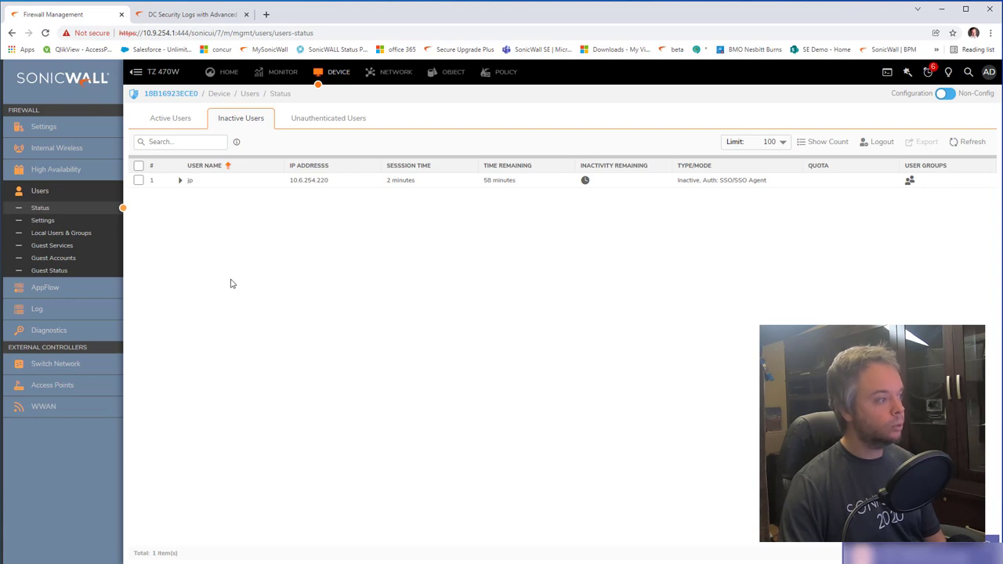
Step: Inspect the SSO Configuration Users and Enforcement tabs, noting LAN zone enforcement, then close the dialog
click(42, 221)
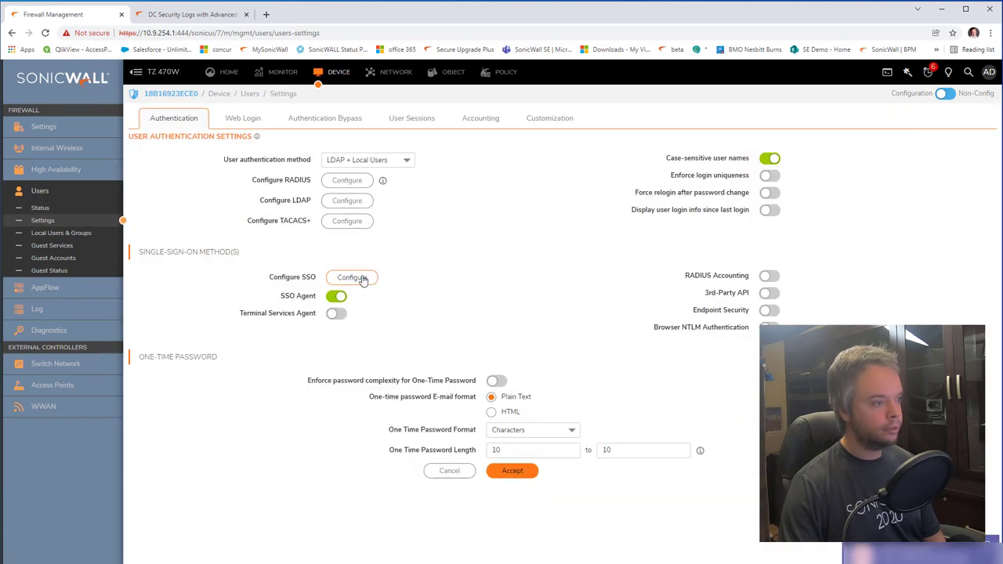
click(363, 280)
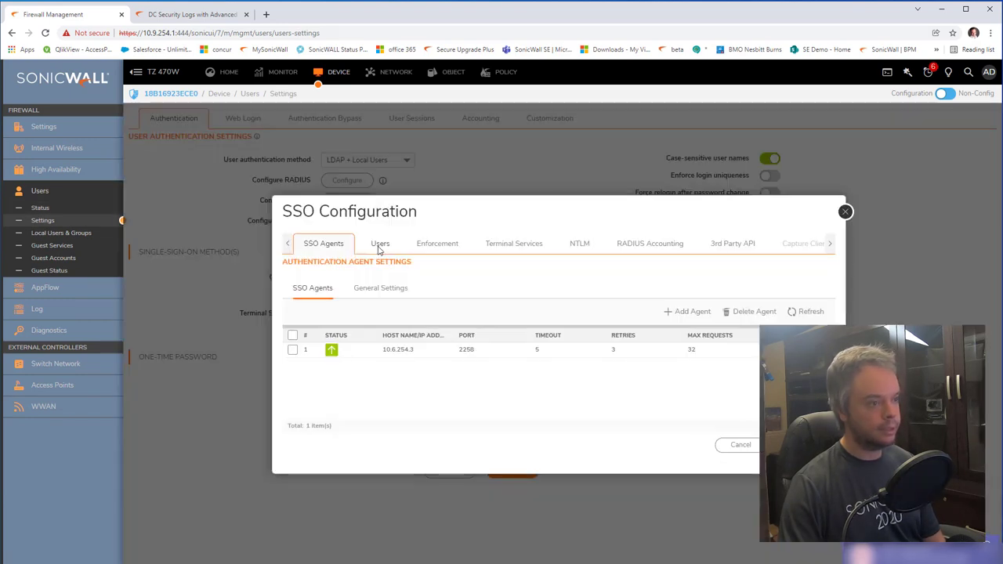
click(380, 243)
click(439, 164)
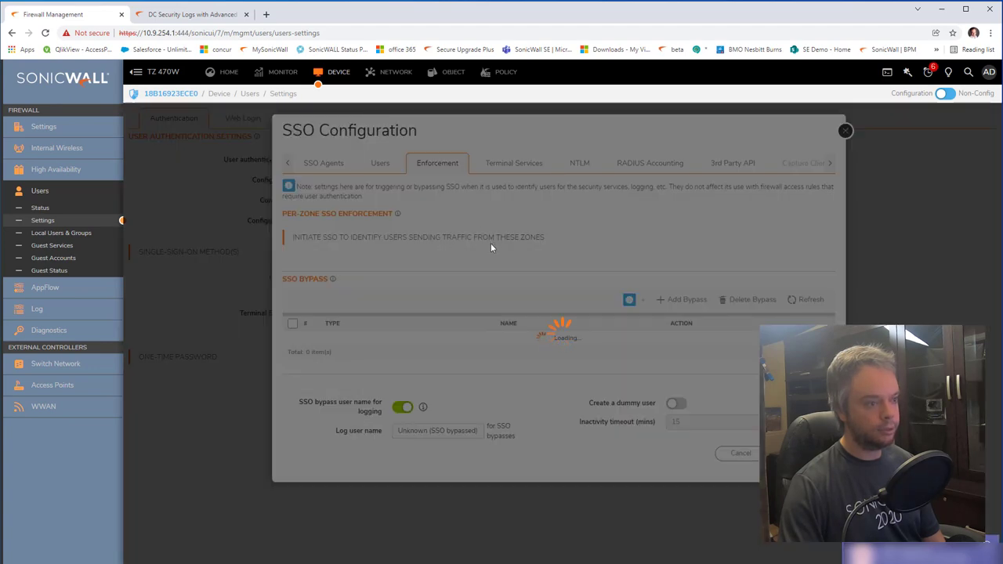
drag(564, 279, 578, 283)
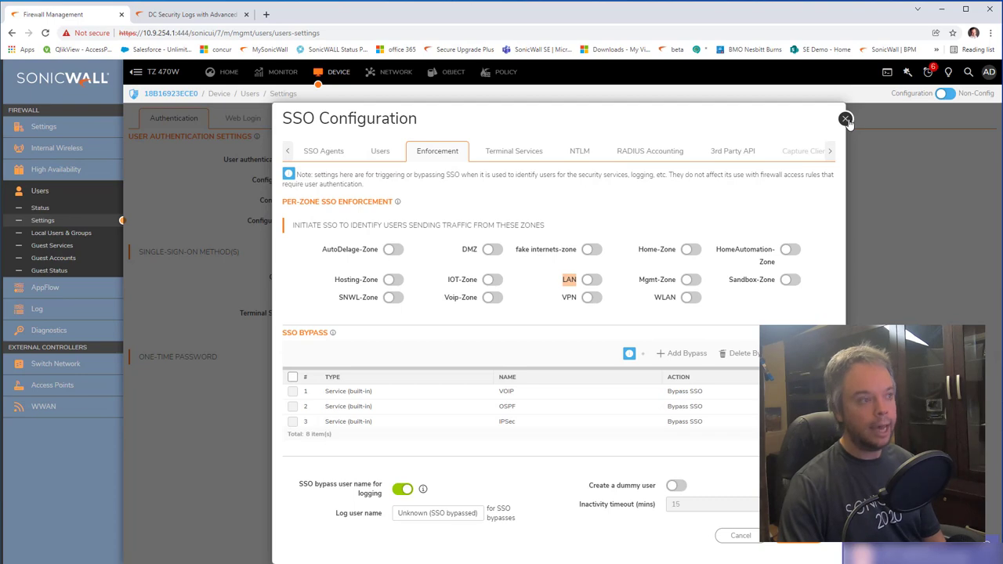
click(845, 119)
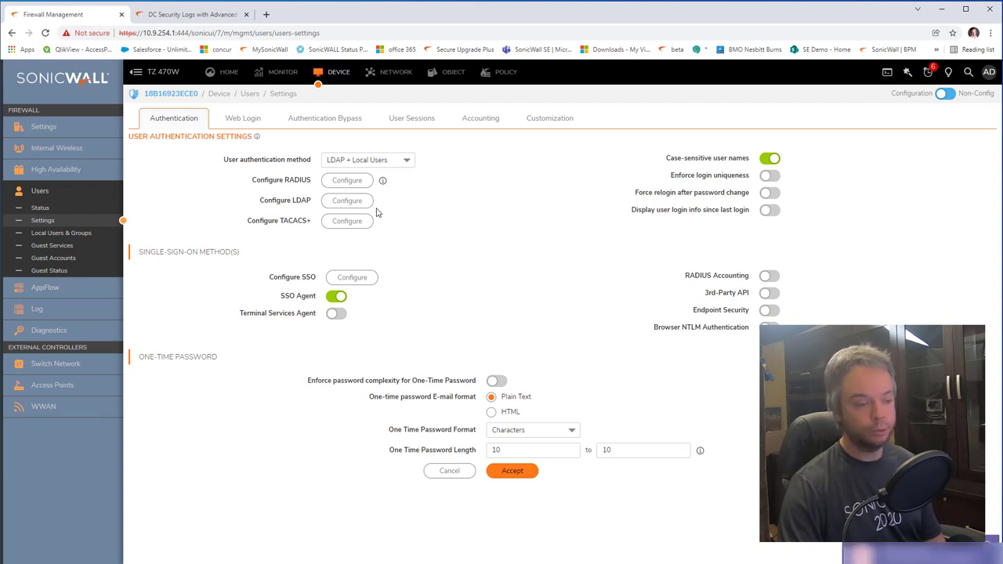
Step: Review the Web Login, Authentication Bypass and User Sessions settings for unidentified and SSO-bypassed users
click(249, 122)
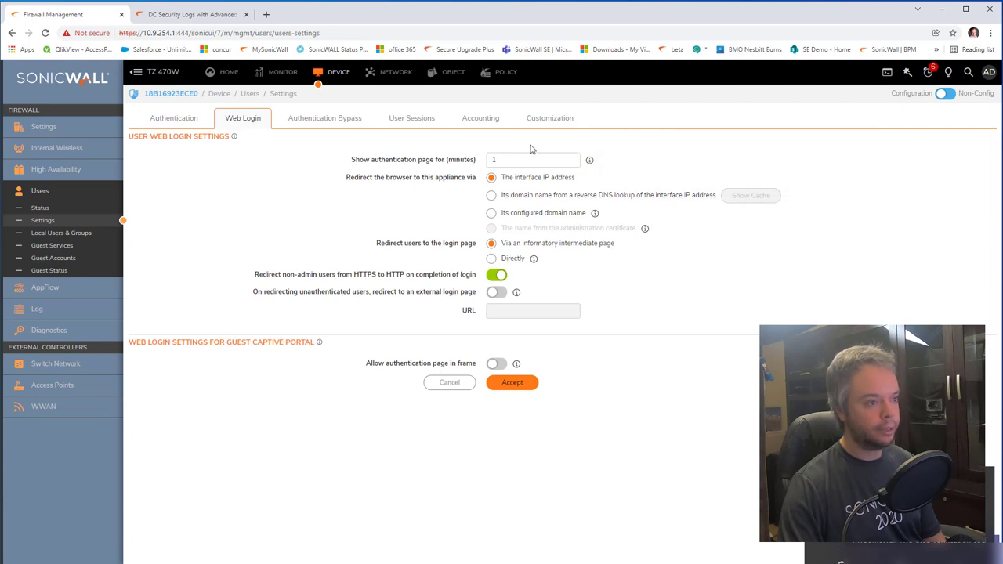
click(332, 121)
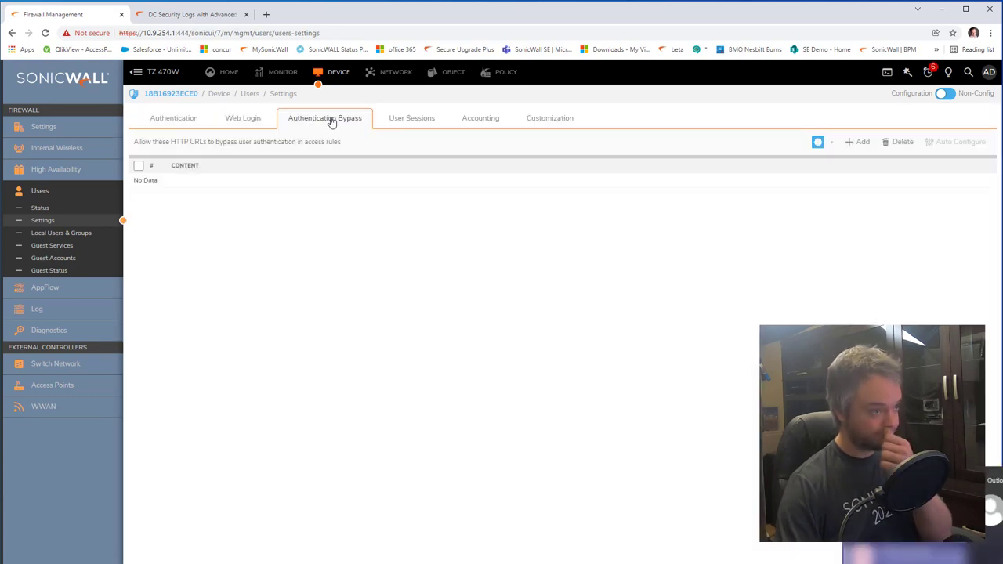
click(403, 121)
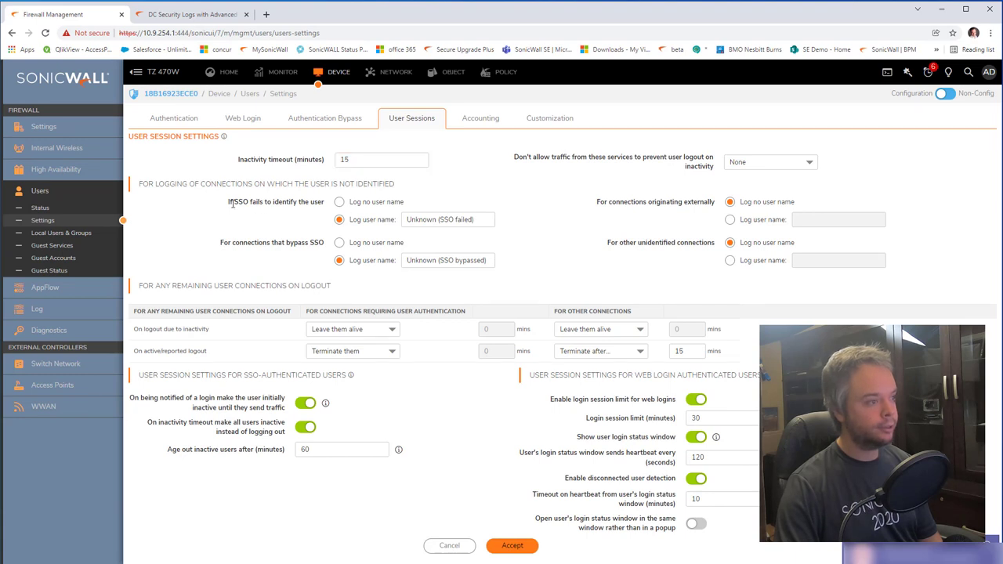
drag(229, 202, 408, 225)
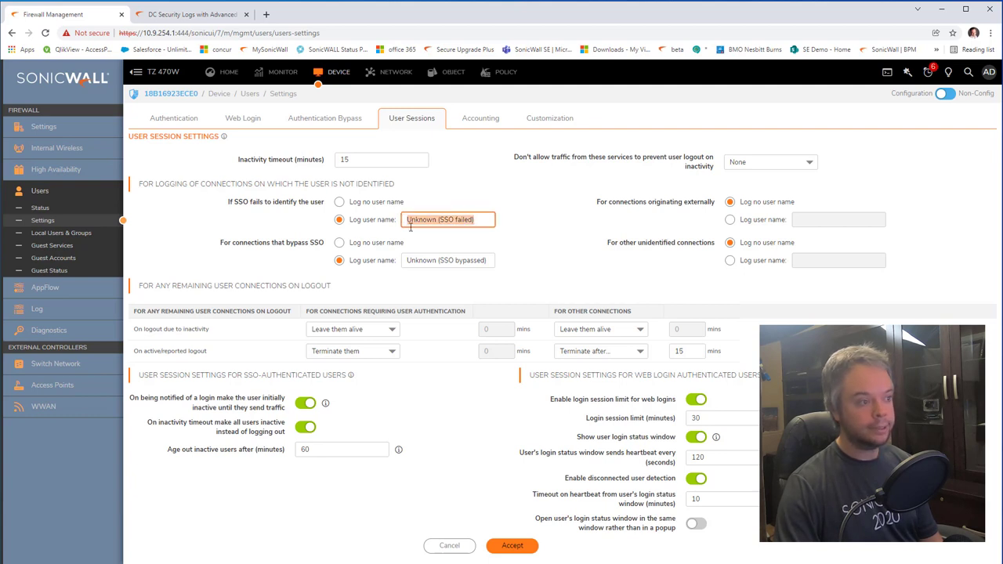
drag(222, 243, 318, 246)
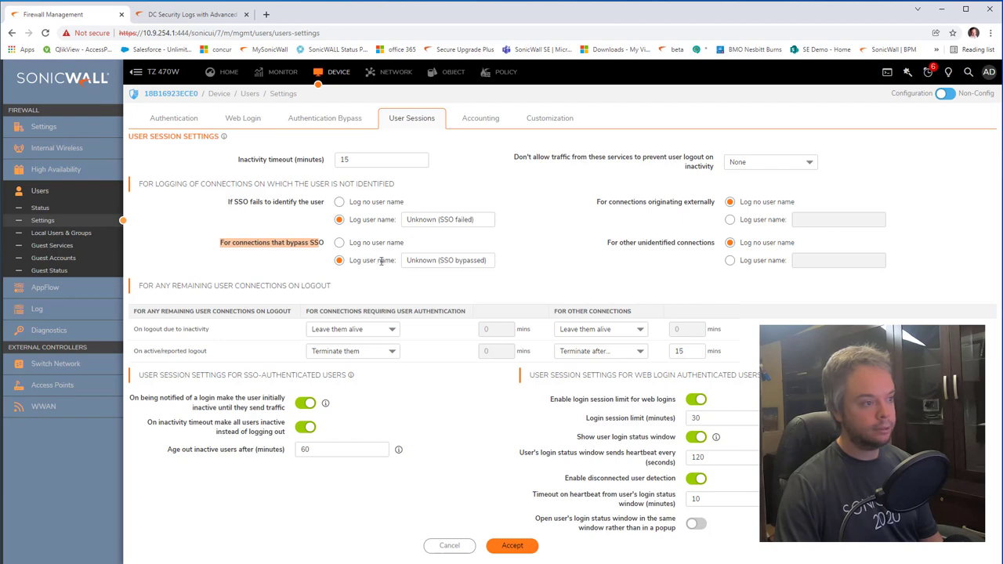
drag(407, 261, 493, 262)
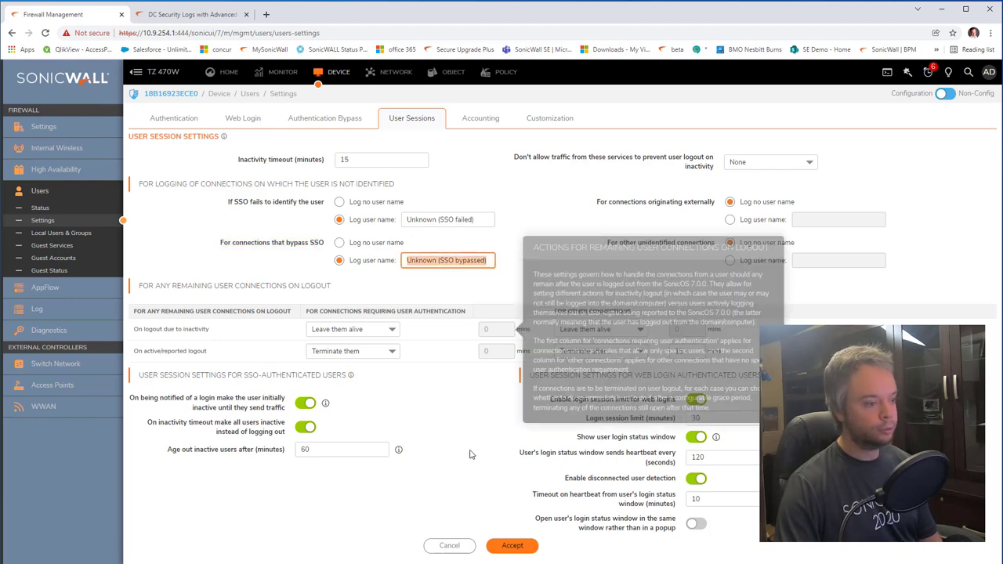
Step: Return to the Authentication tab, then show Users Status Inactive Users listing 10.6.254.220
mouse_move(401, 452)
mouse_move(326, 404)
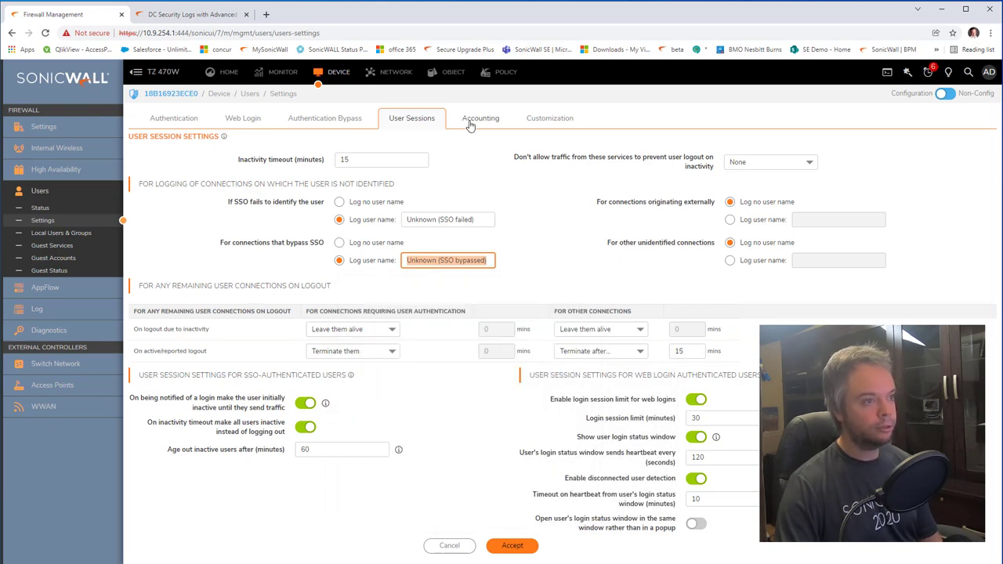
click(169, 124)
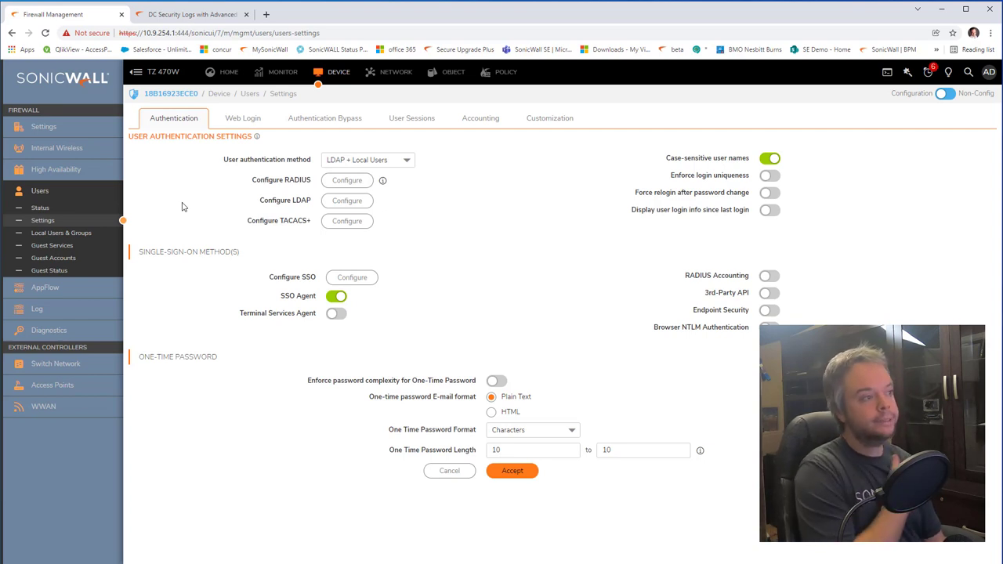
click(43, 209)
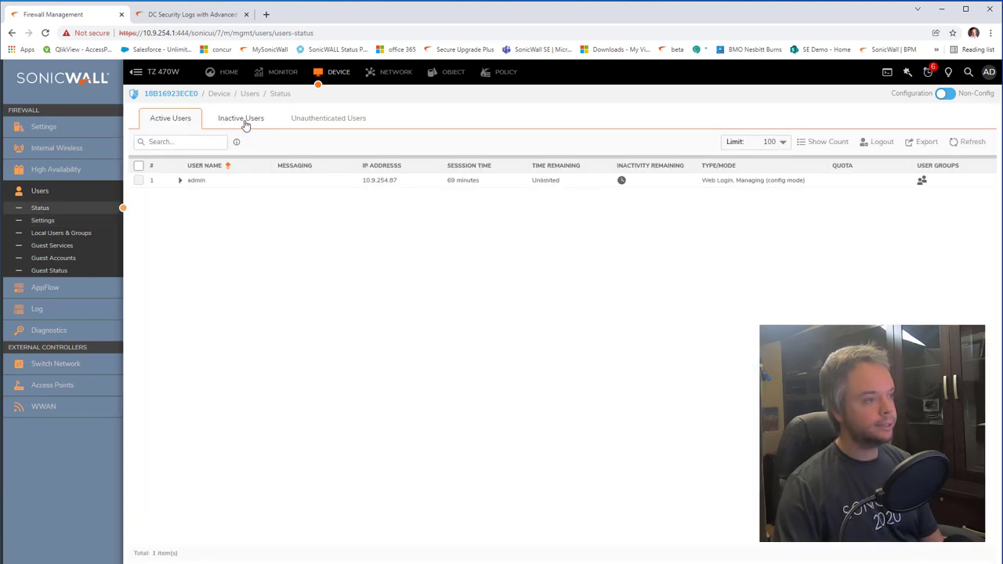
click(243, 119)
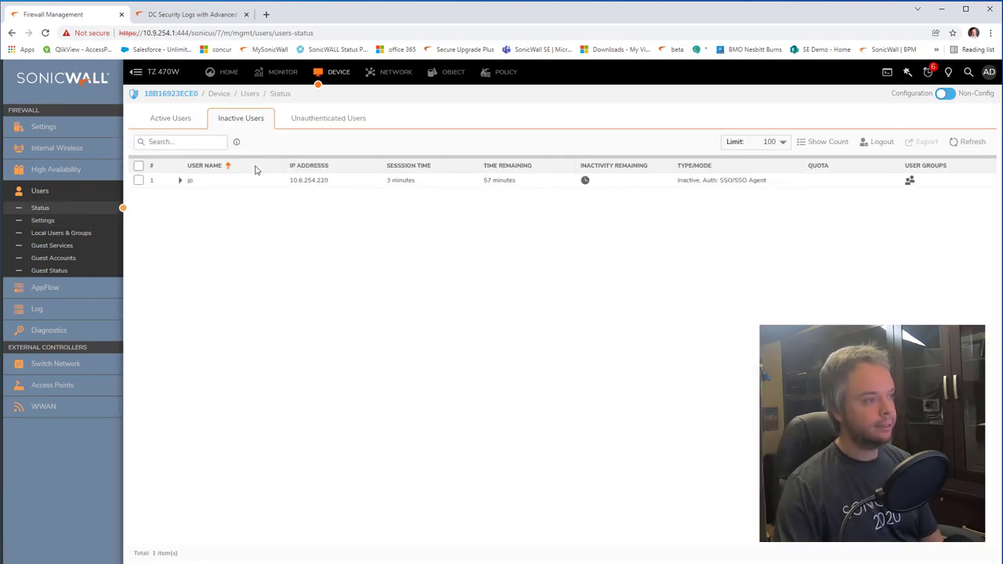
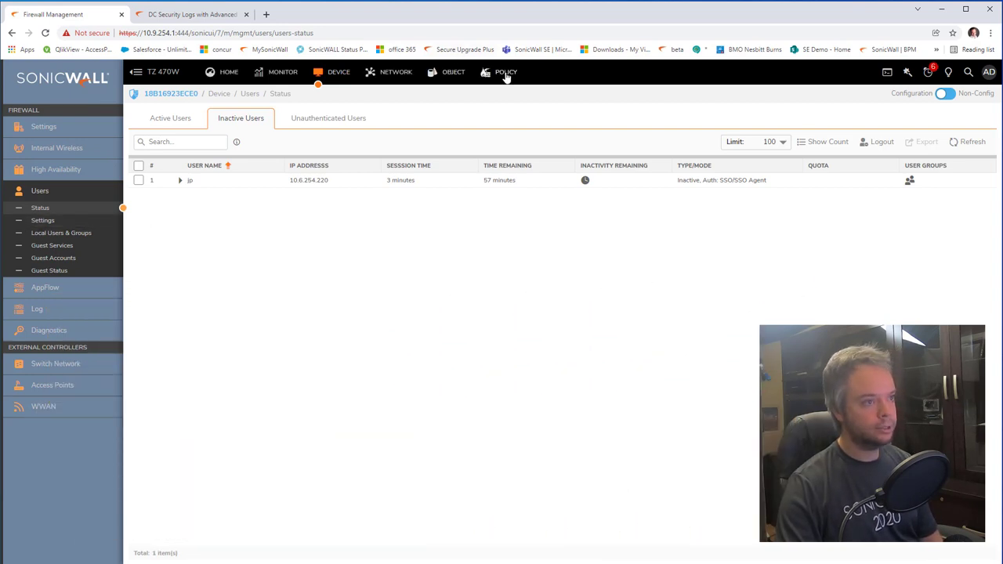
Step: Open Access Rules and find the LAN-to-WAN 'users out' rule (rule 8) to edit
click(505, 73)
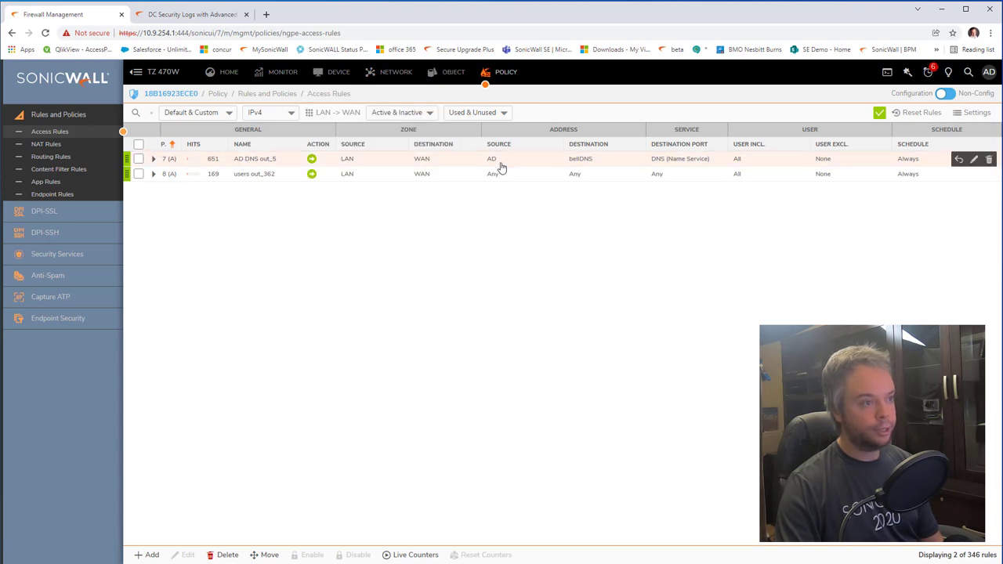
mouse_move(492, 164)
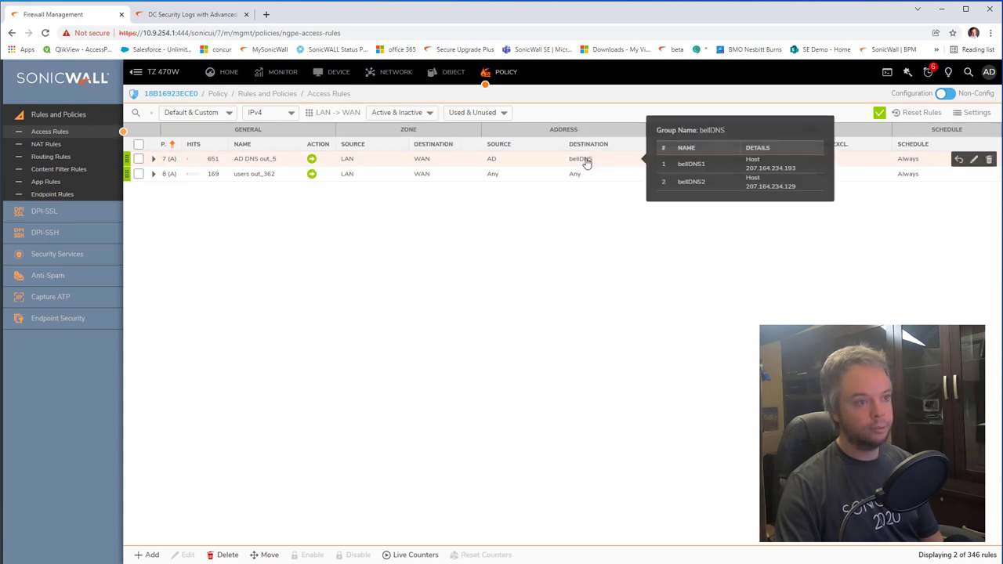
mouse_move(678, 163)
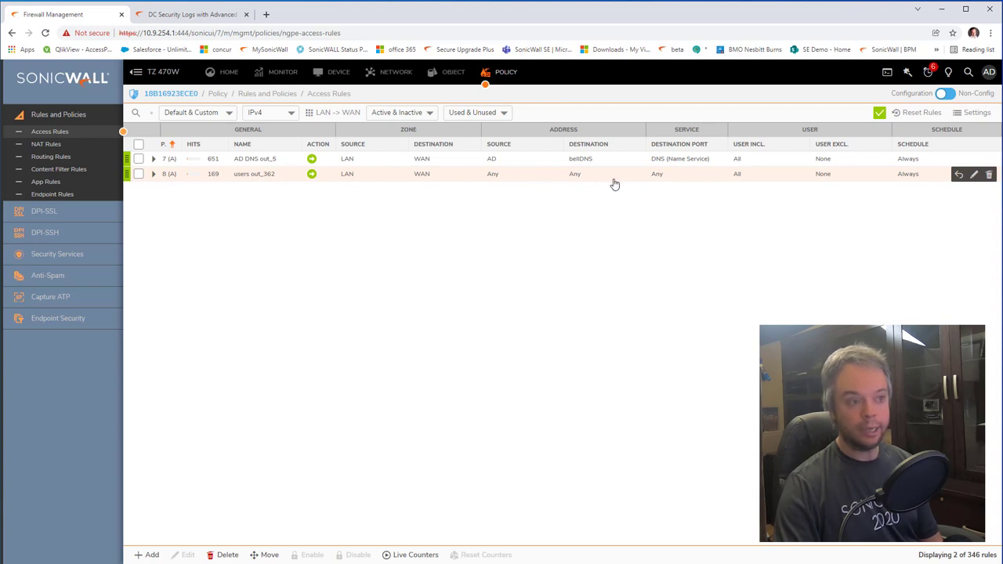
Step: On the 'users out' rule's User & TCP/UDP tab, include only MURDUSON\NetworkUser and save
click(974, 176)
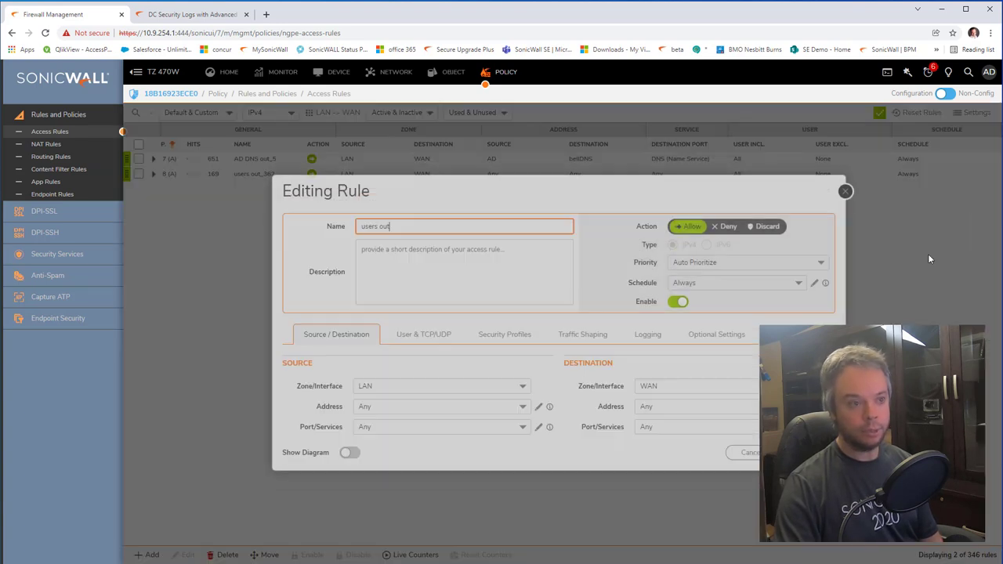
click(434, 350)
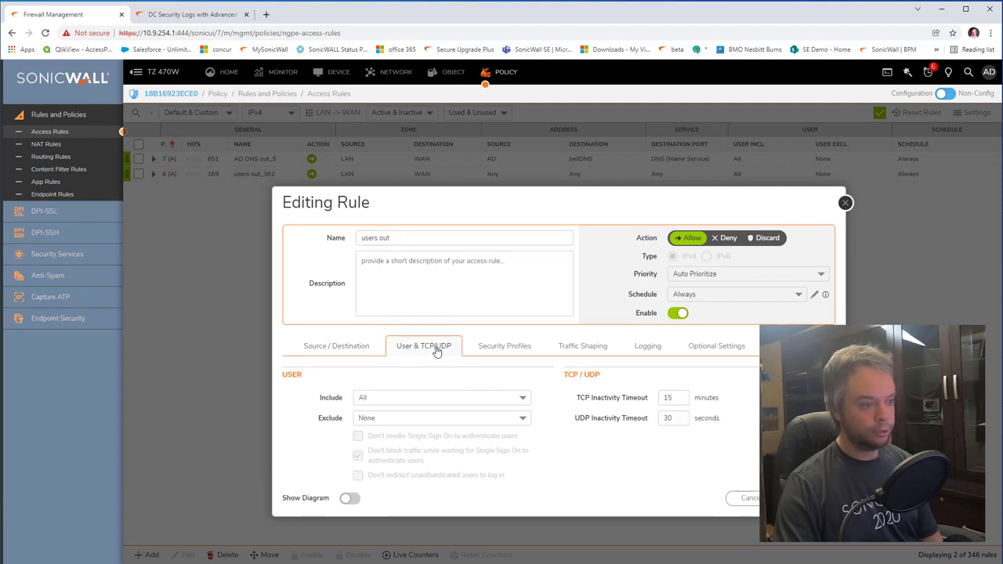
drag(321, 397, 356, 401)
click(386, 402)
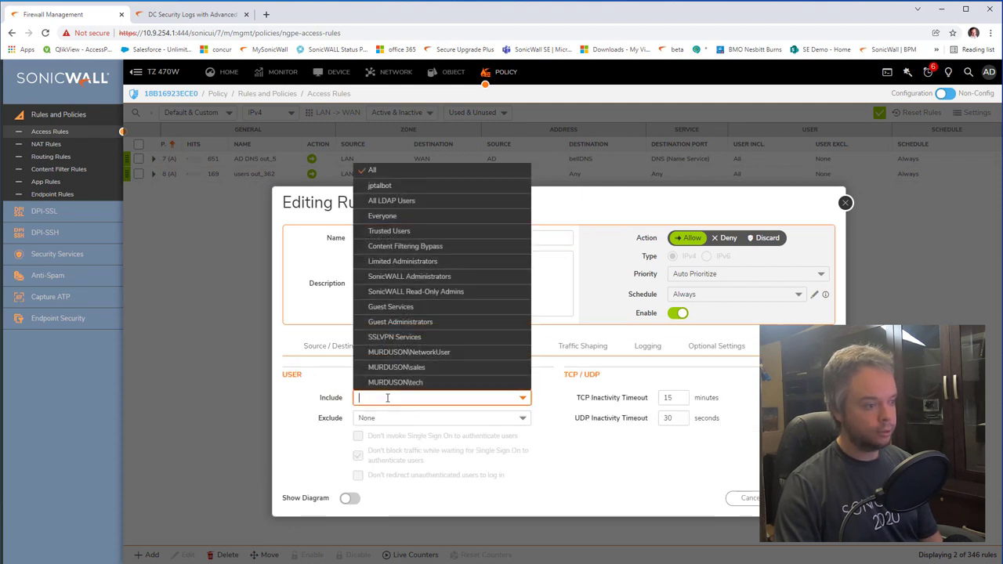
click(455, 354)
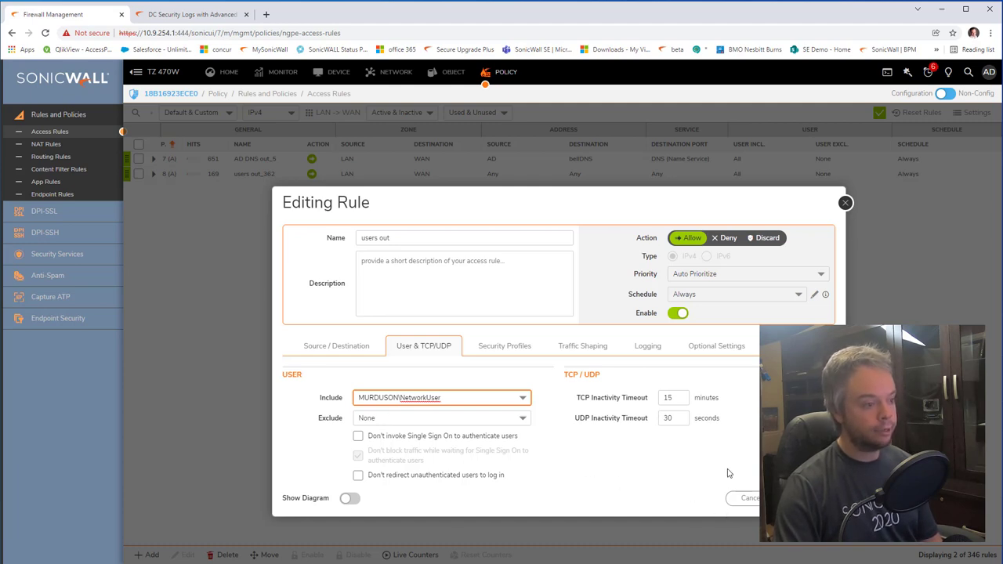
click(799, 497)
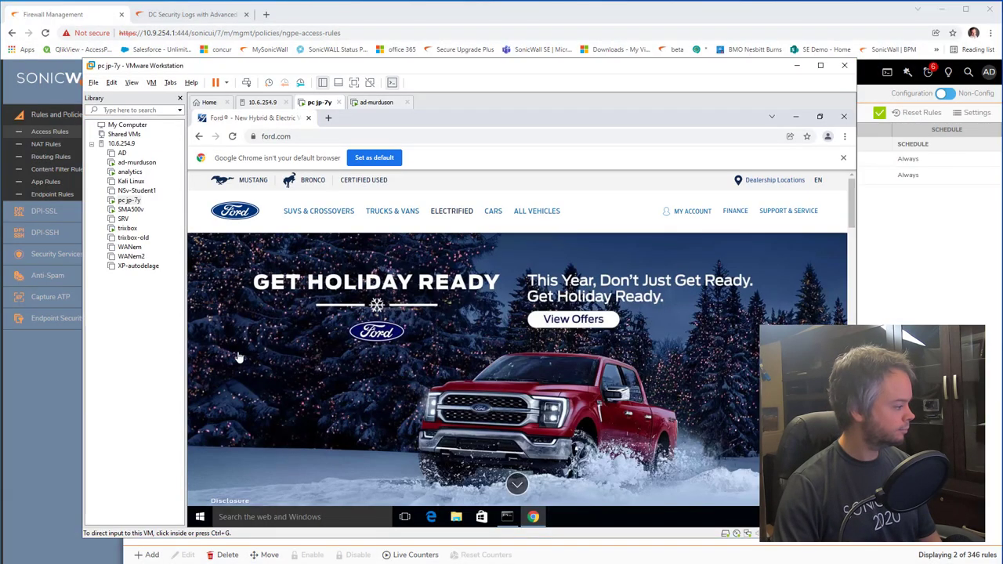
Step: Load porsche.com's Canadian site in the VM's Chrome, then return to SonicOS
click(347, 138)
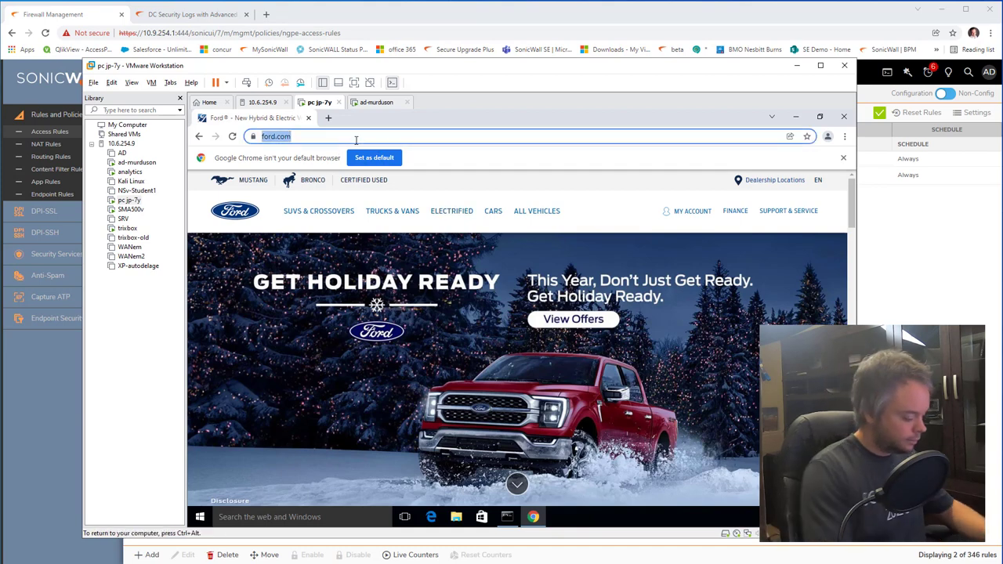
text(porsche)
click(377, 295)
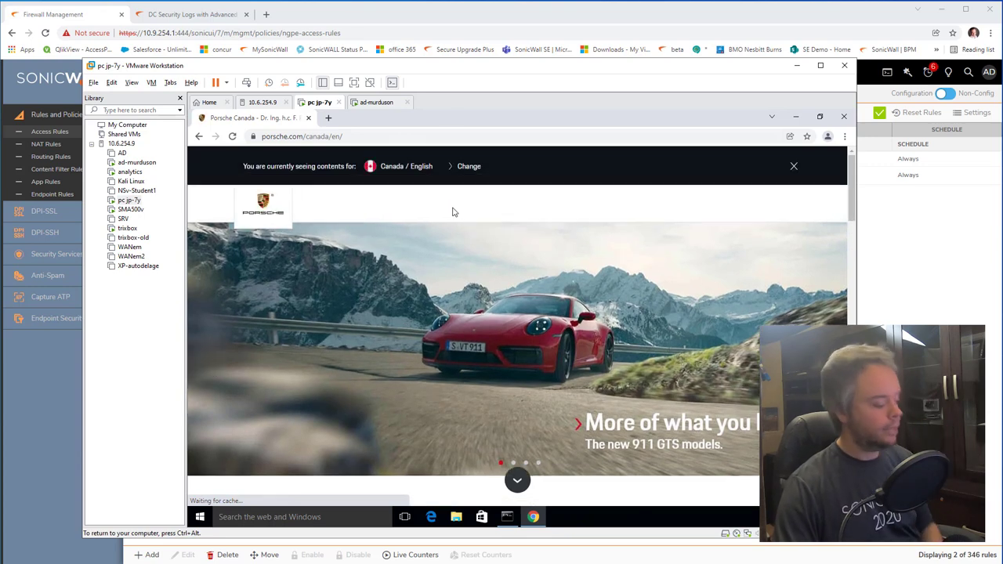
click(446, 25)
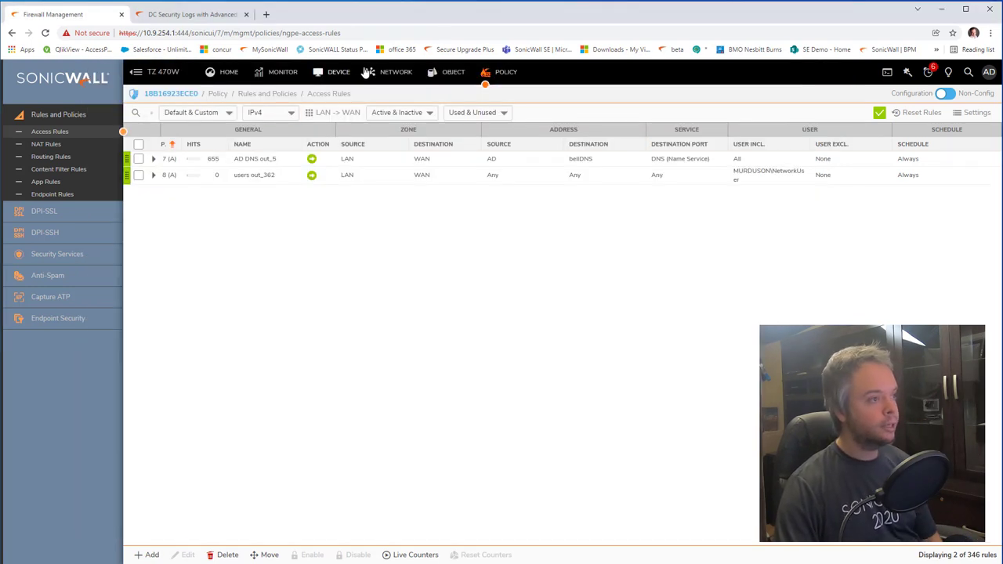
Step: Review logged-in users' groups on Users > Status, then bring up the Content Filter Rules list
click(339, 71)
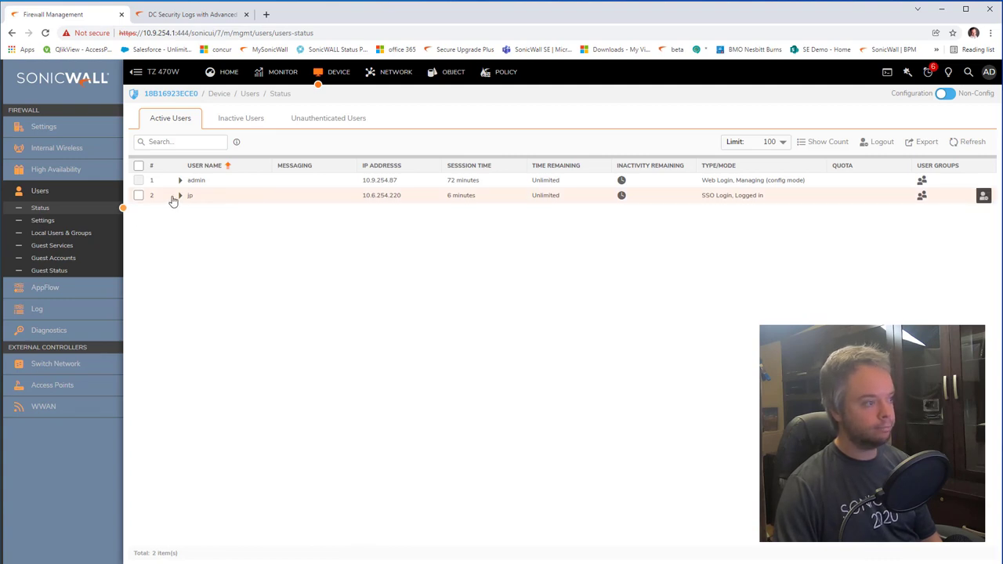
mouse_move(925, 199)
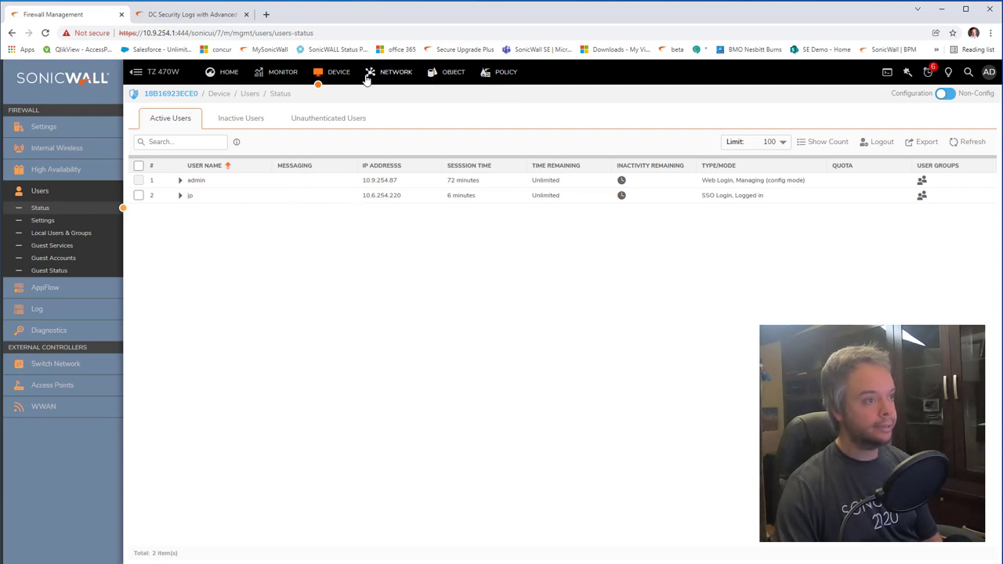
click(505, 73)
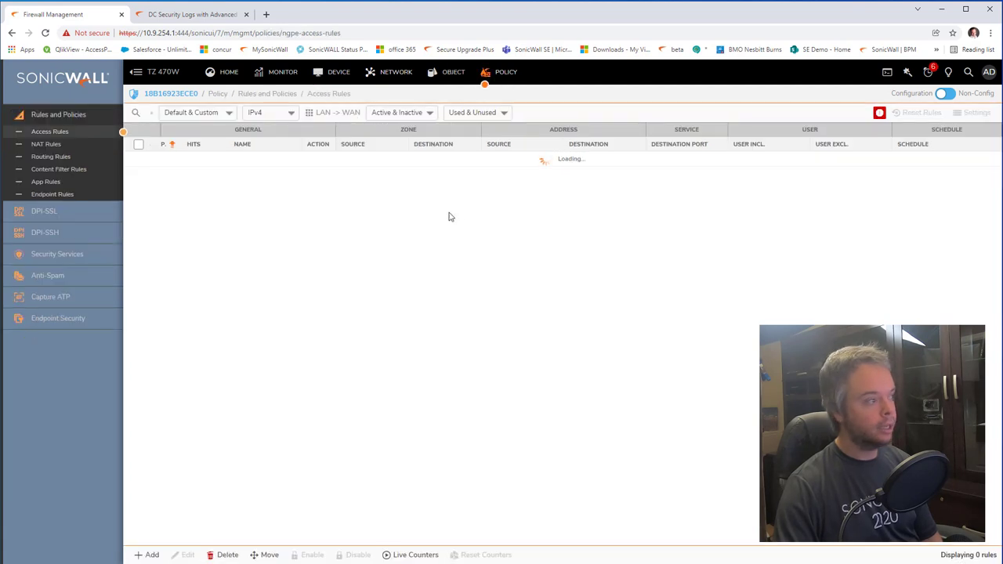
click(85, 170)
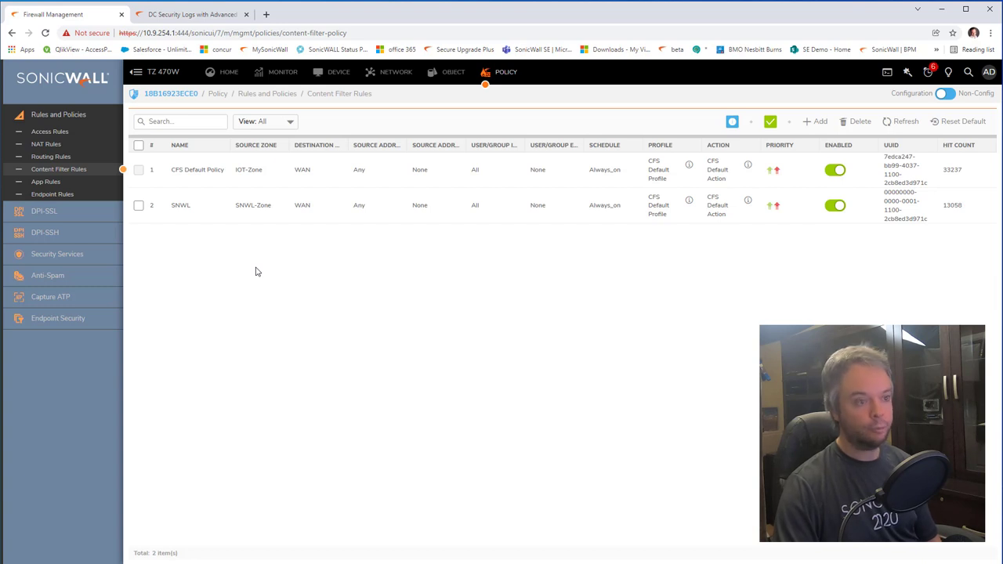
Step: Add CFS policy 'sales', LAN to WAN, including MURDUSON\sales, and choose Create new Profile
click(820, 123)
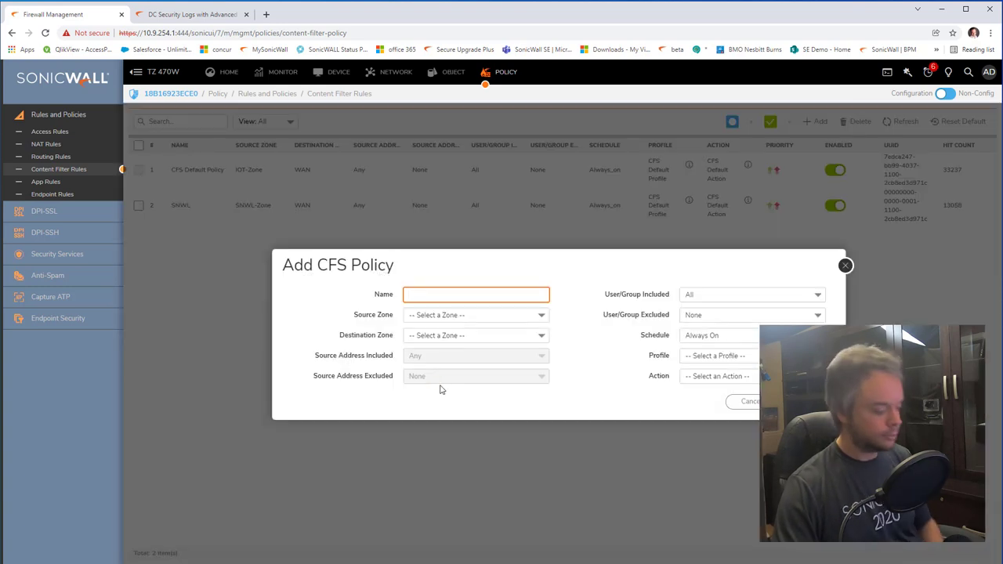
text(sales)
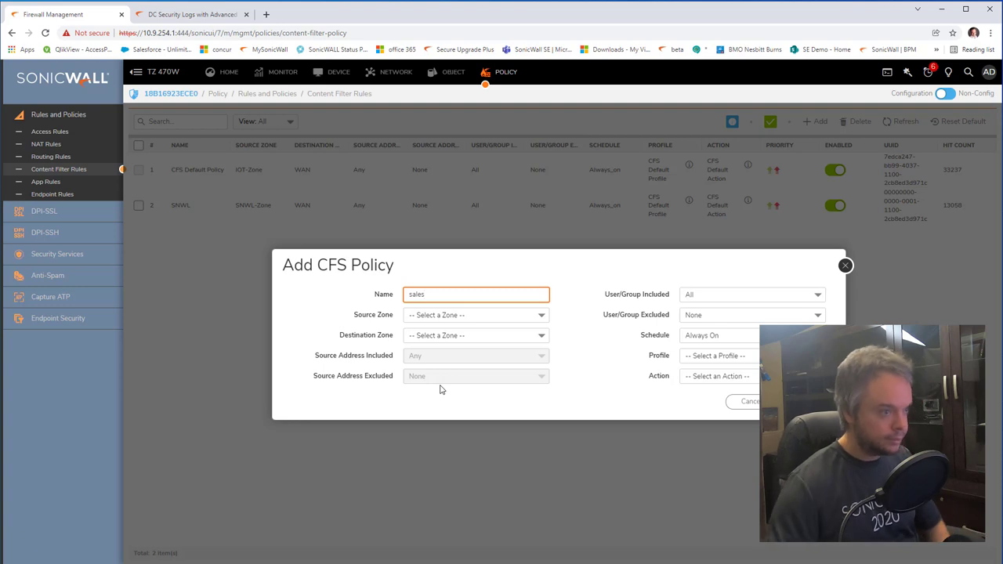
click(477, 318)
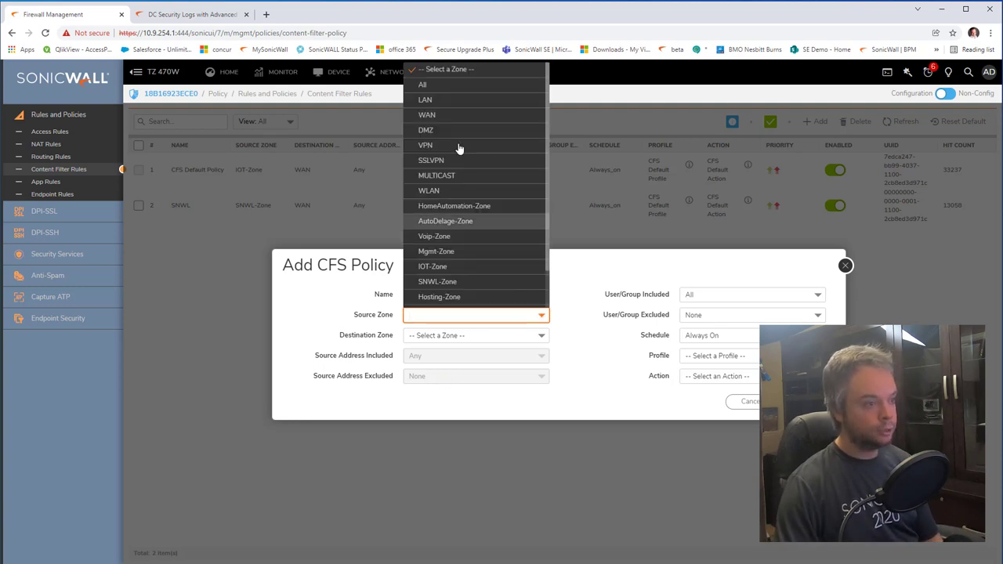
click(450, 103)
click(437, 335)
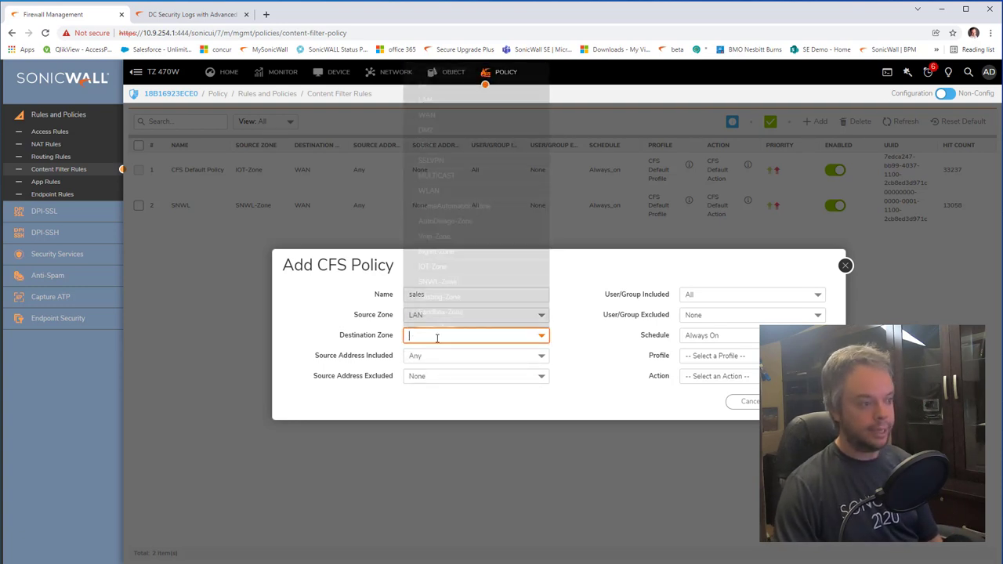
click(452, 115)
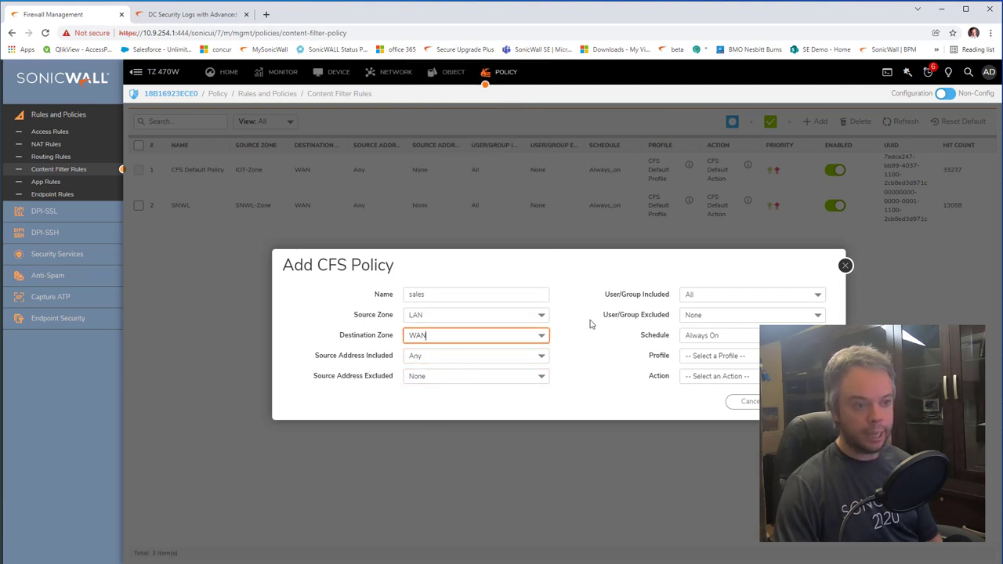
click(723, 301)
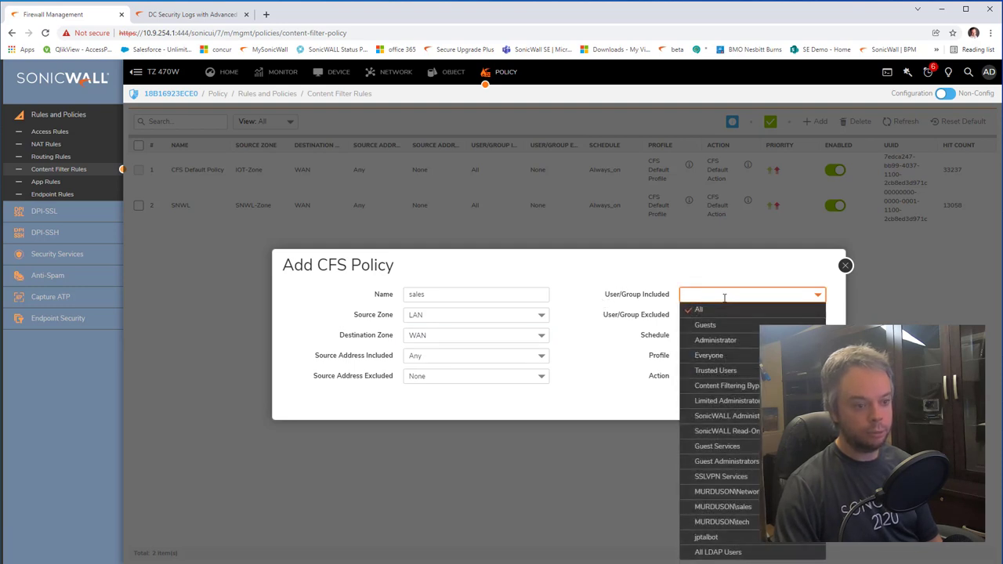
click(757, 511)
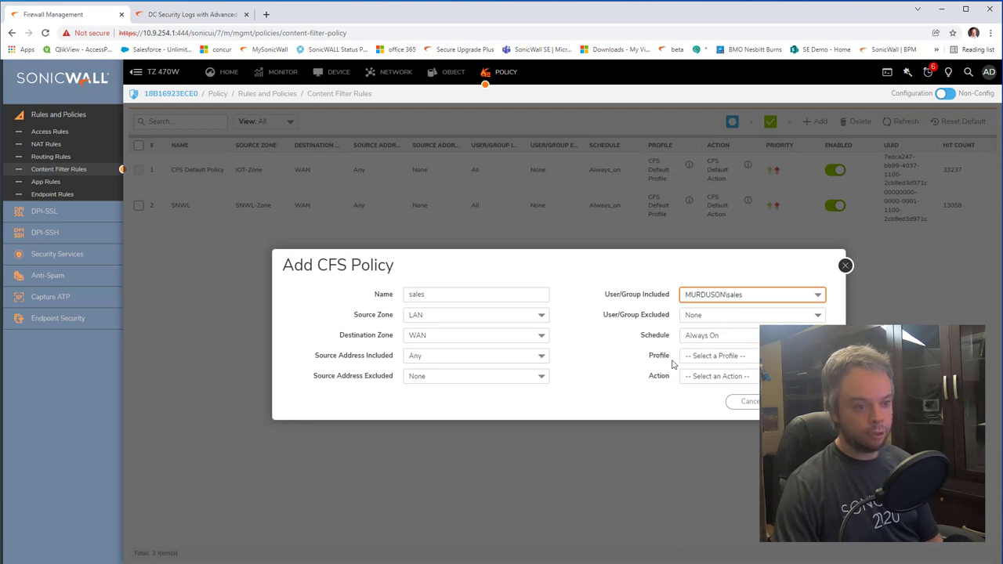
click(720, 357)
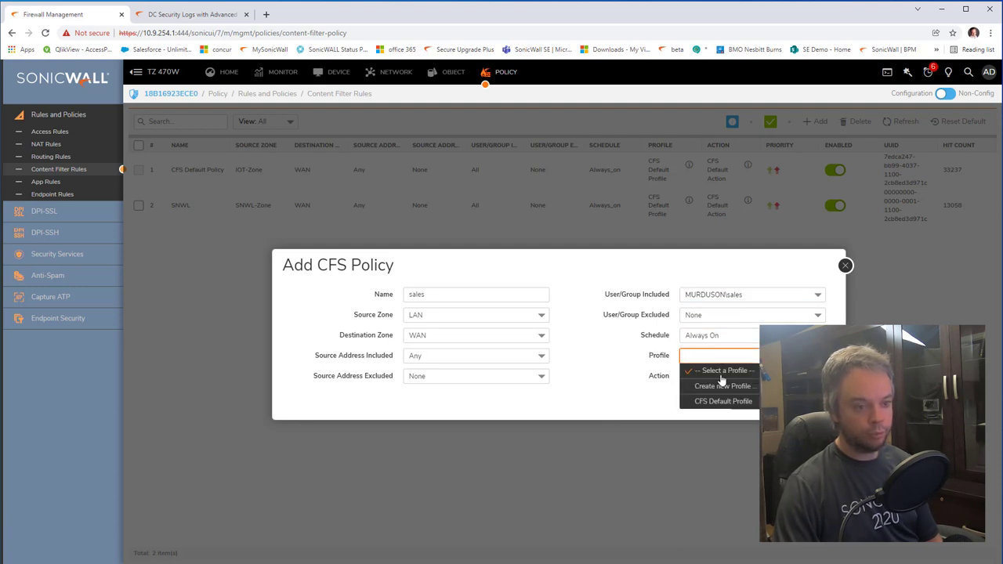
click(720, 387)
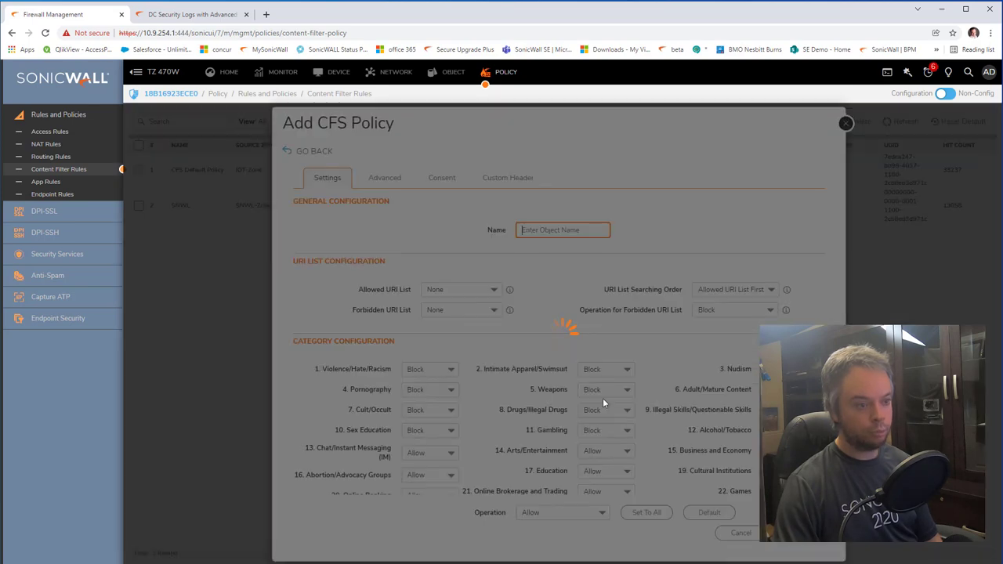
Step: Create the 'sales' CFS profile with the Vehicles category blocked
text(sales)
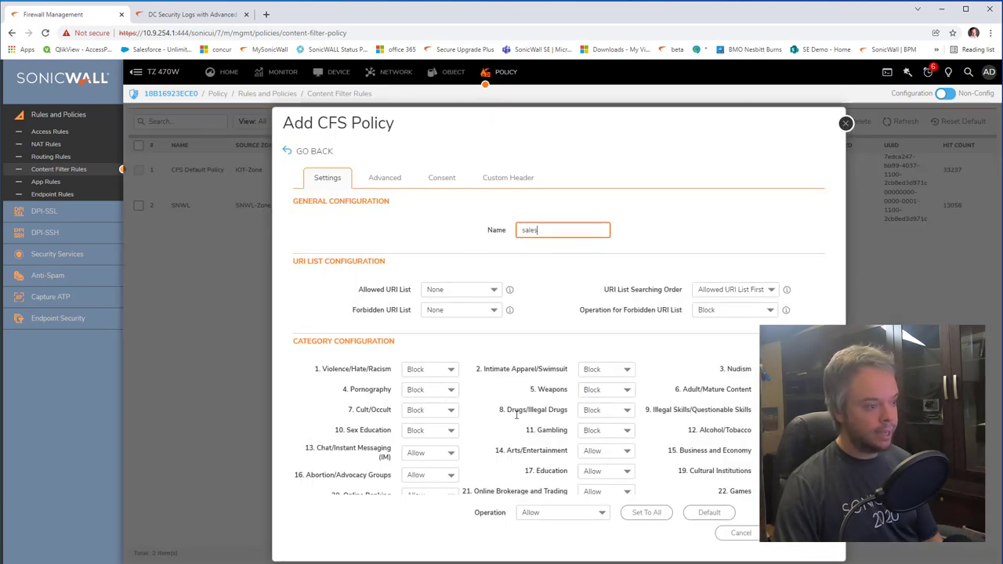
scroll(513, 413, down, 3)
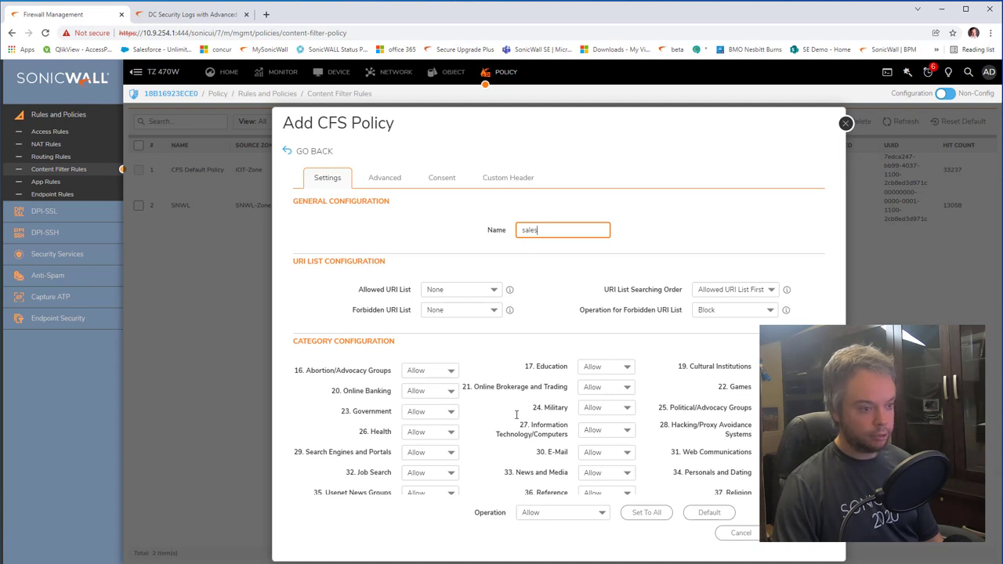
scroll(517, 414, down, 5)
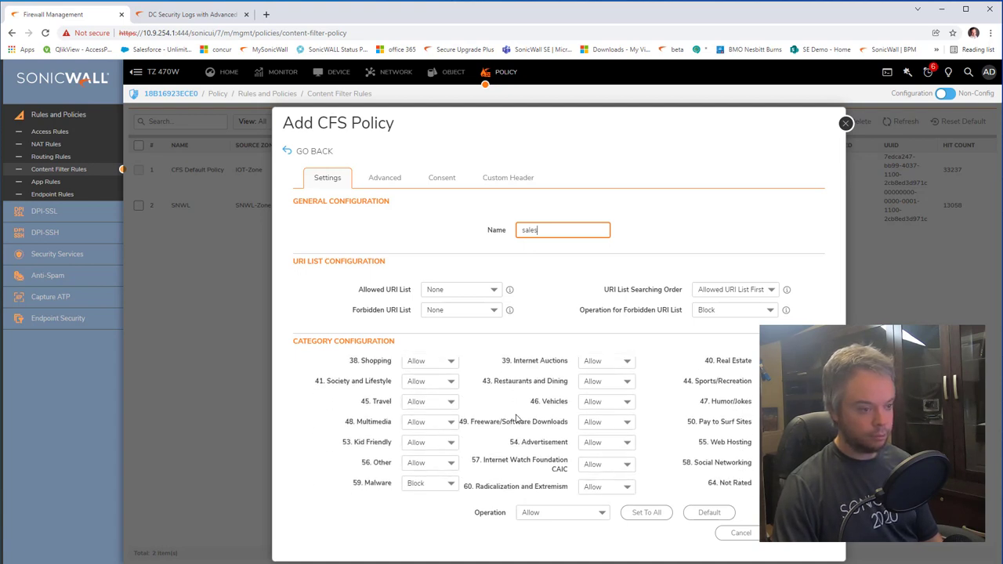
click(615, 402)
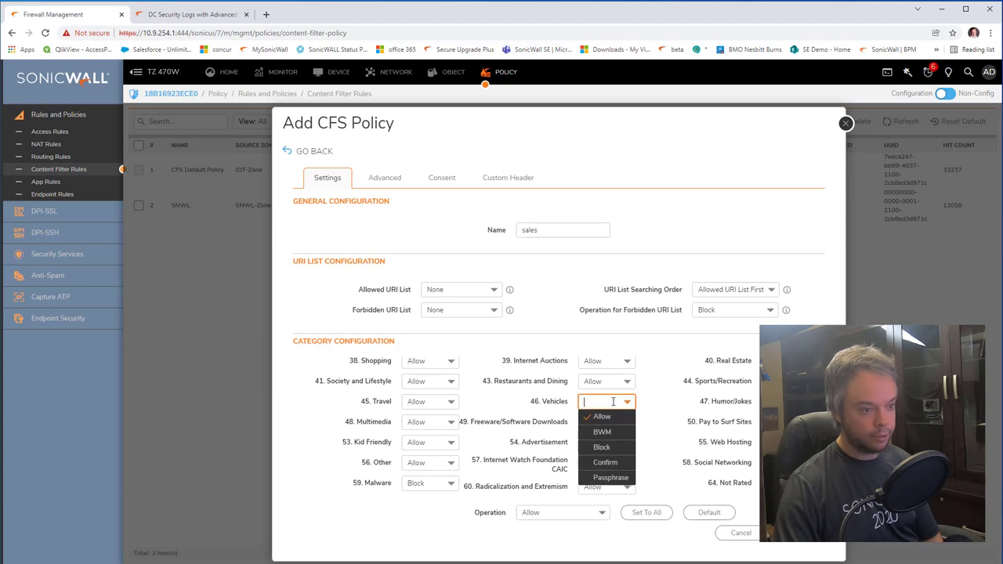
click(616, 449)
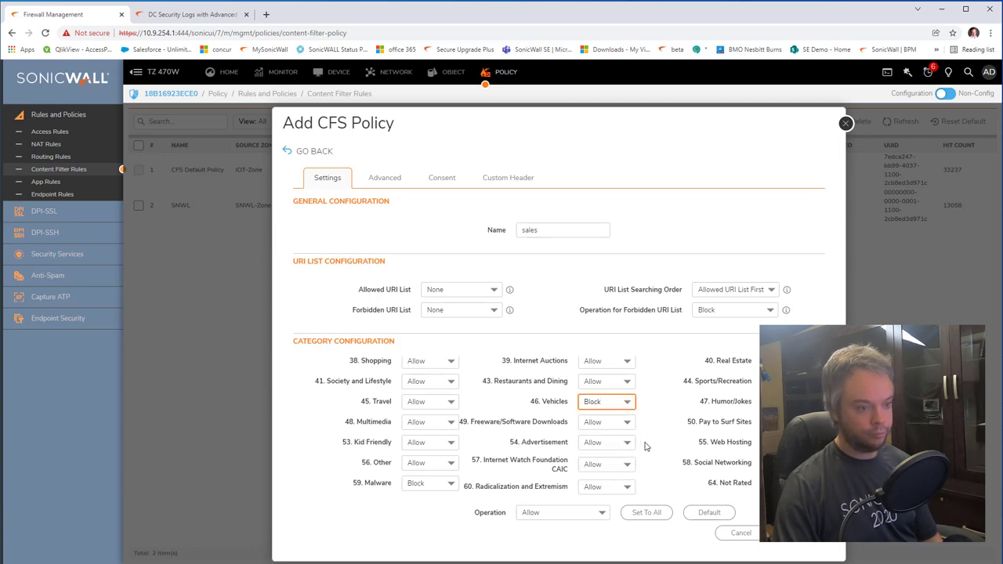
click(794, 541)
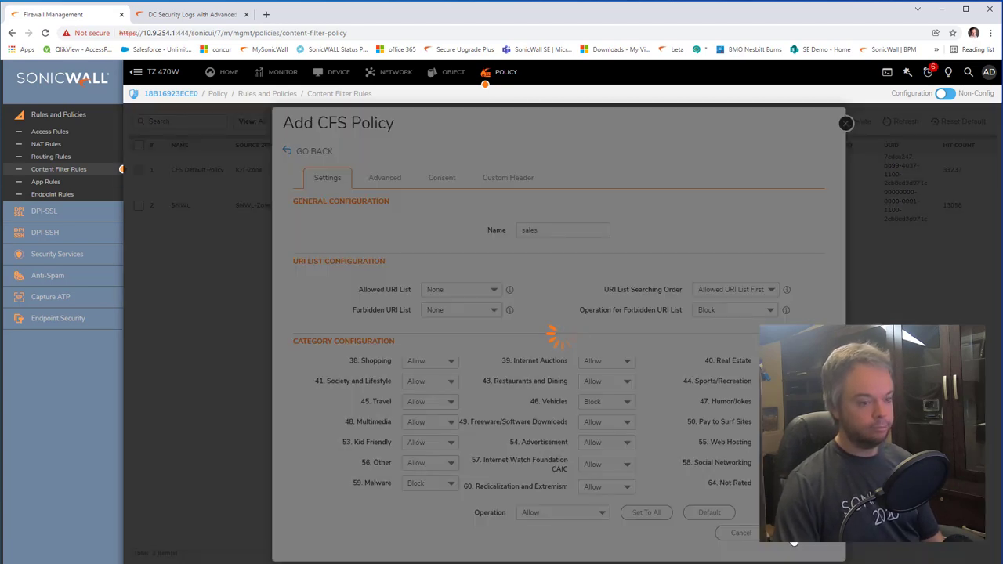
Step: Set the sales rule's action to CFS Default Action and save it
click(730, 376)
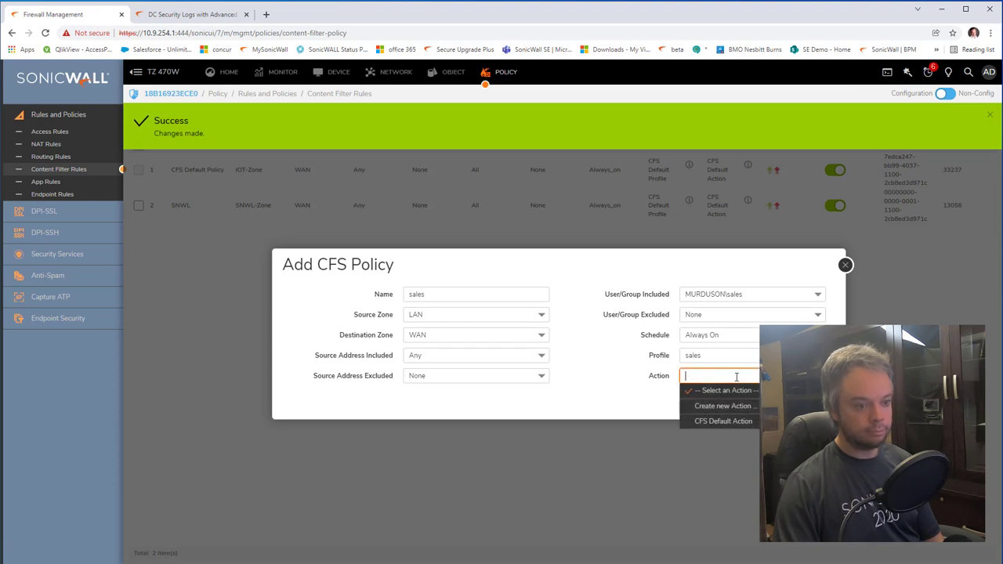
click(731, 418)
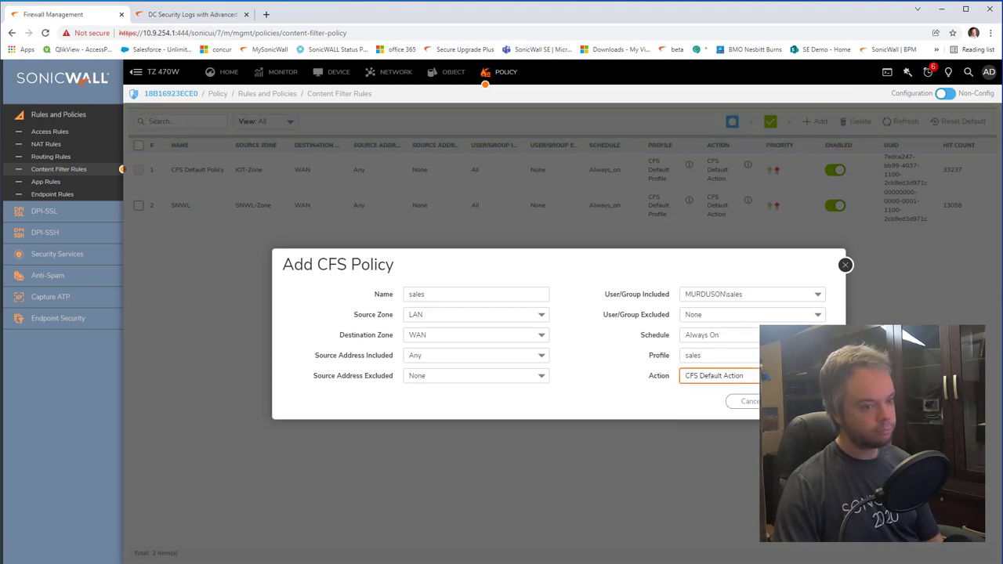
click(796, 401)
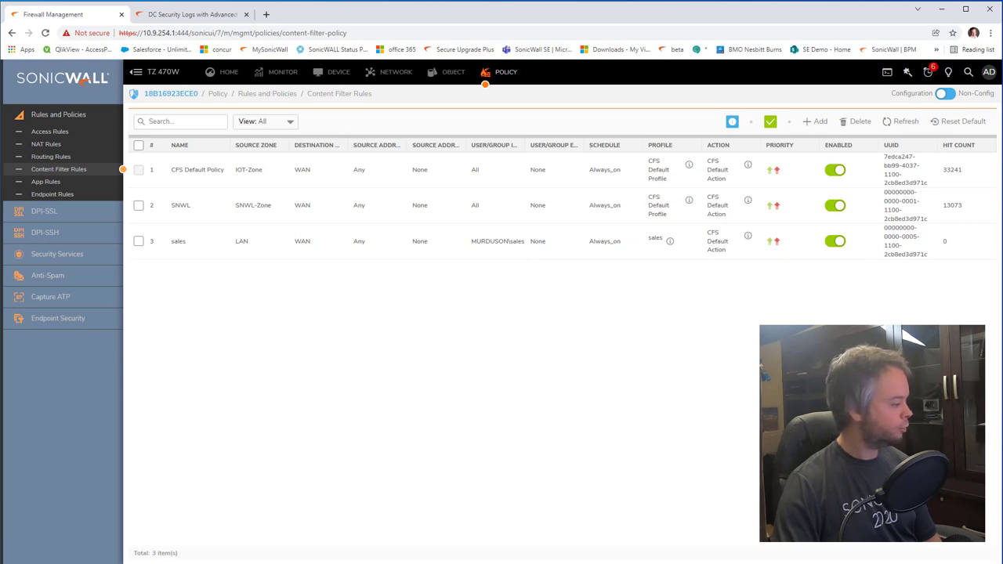
key(alt+Tab)
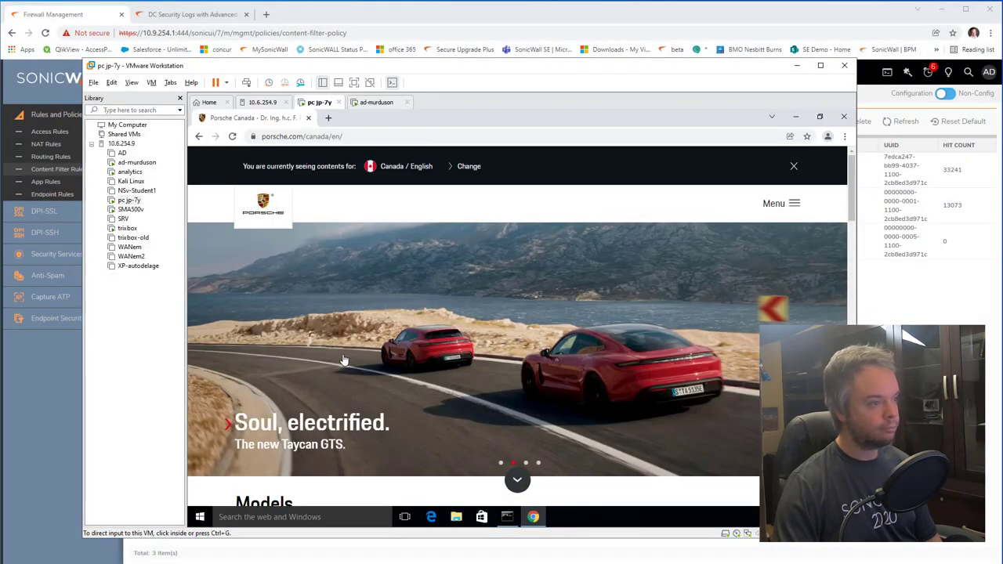
key(alt+Tab)
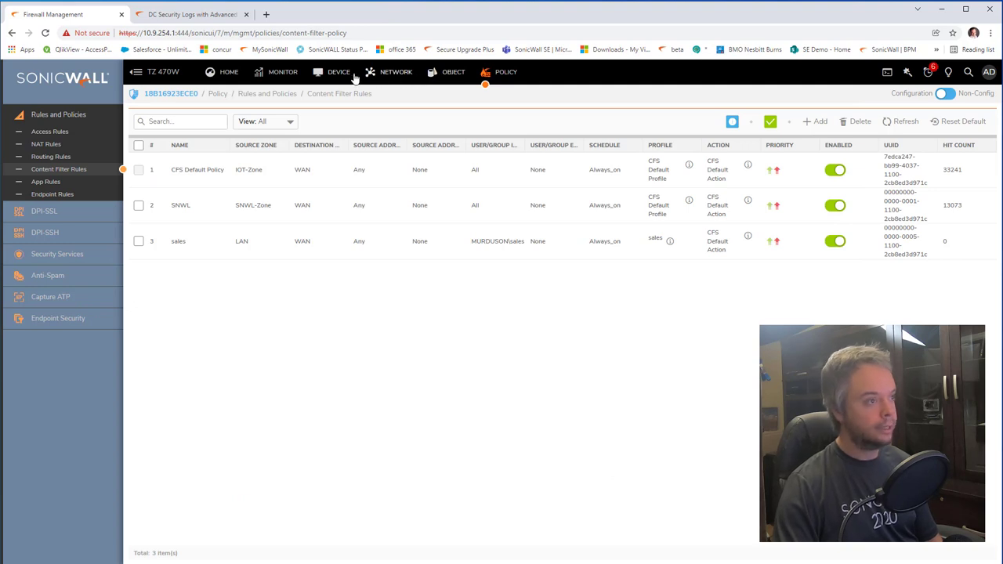
Step: Confirm on Users > Status that the test user belongs to the NetworkUser and tech groups
click(350, 75)
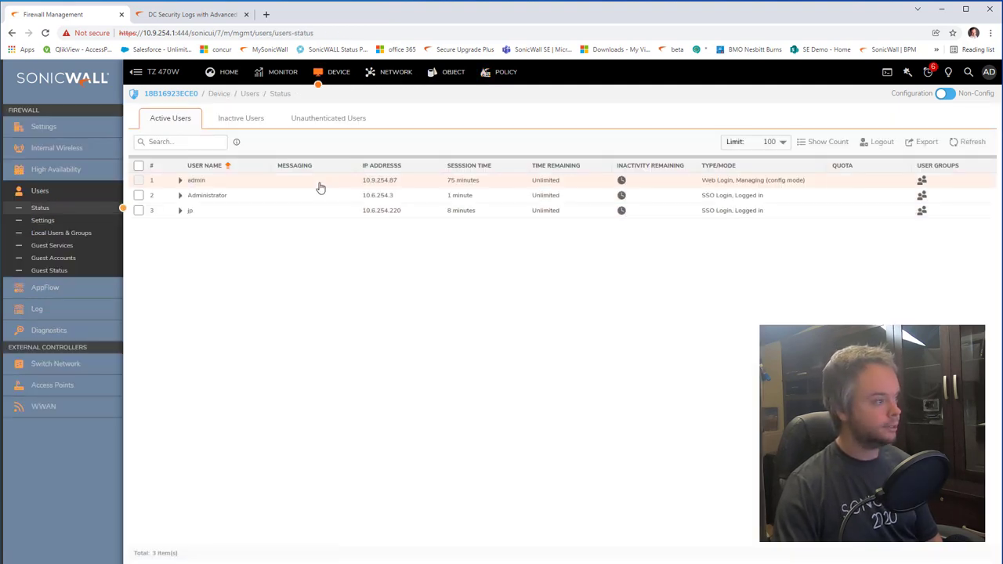
mouse_move(923, 214)
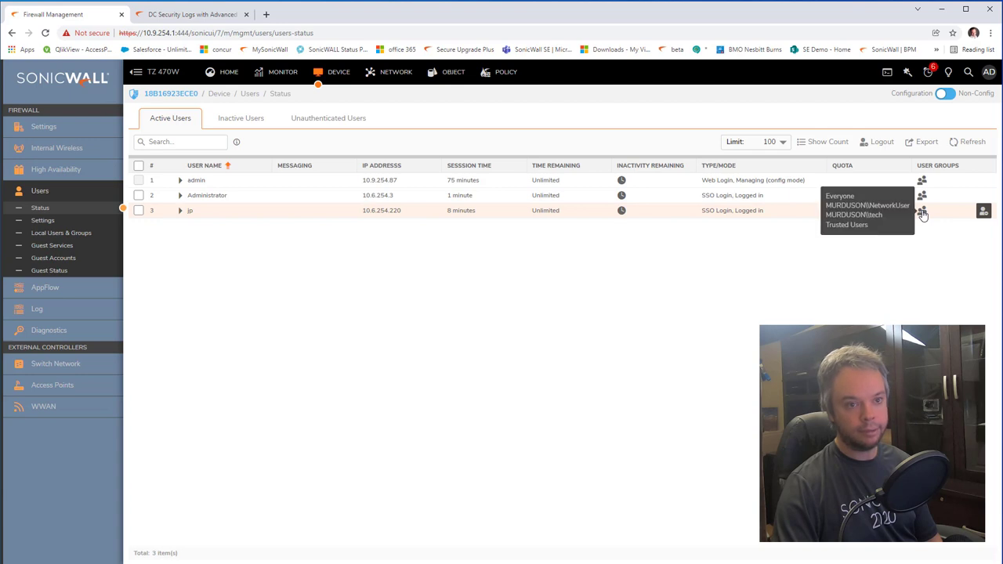
click(865, 217)
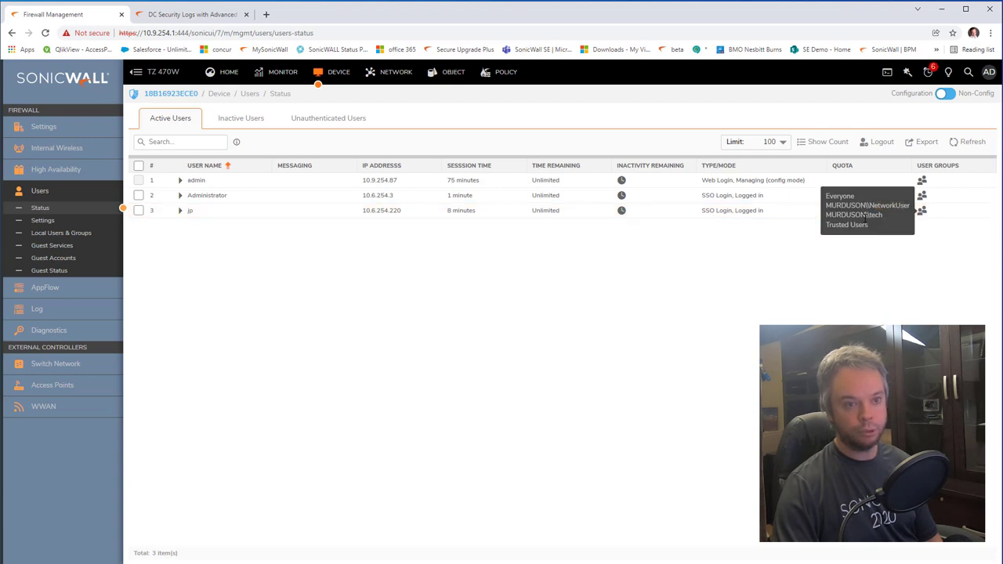
click(852, 302)
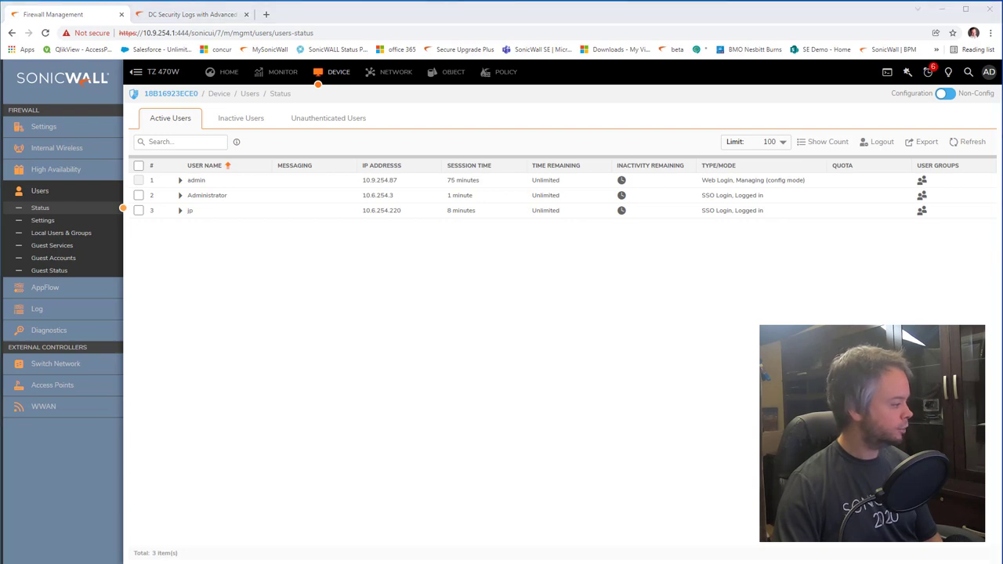
key(alt+Tab)
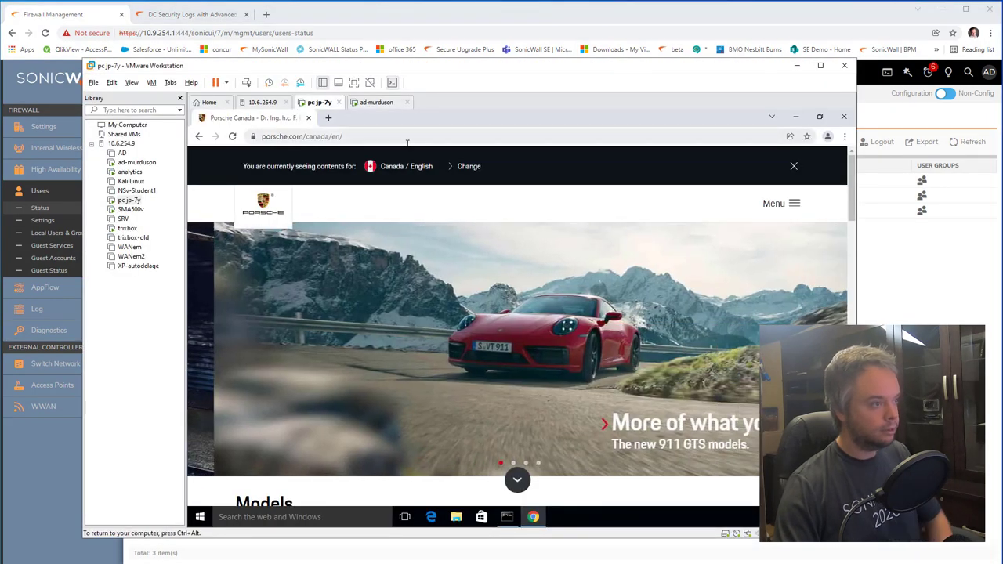
Step: Search 'lamborgini' in the VM's Chrome, open lamborghini.com, then close Chrome
click(388, 137)
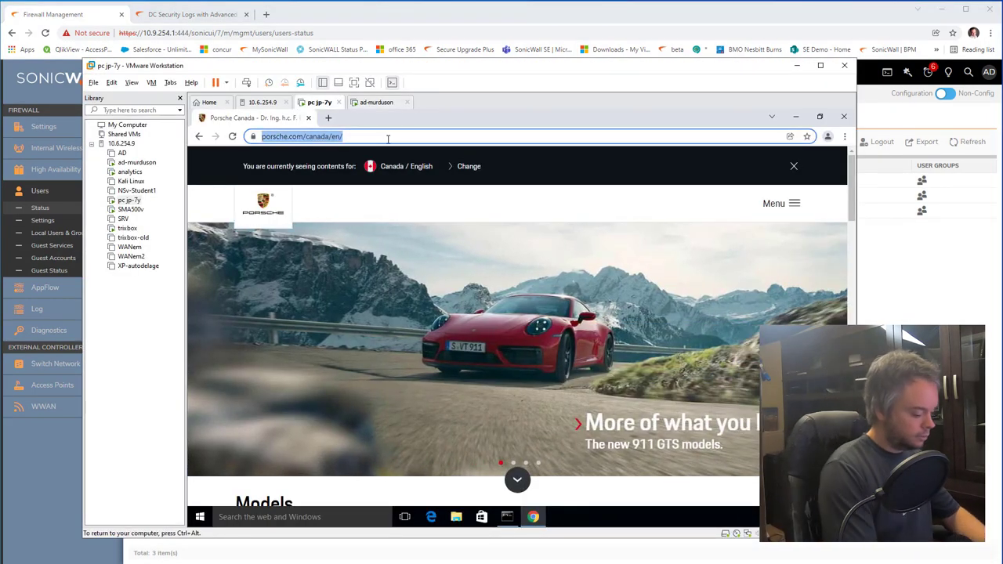
text(lambor)
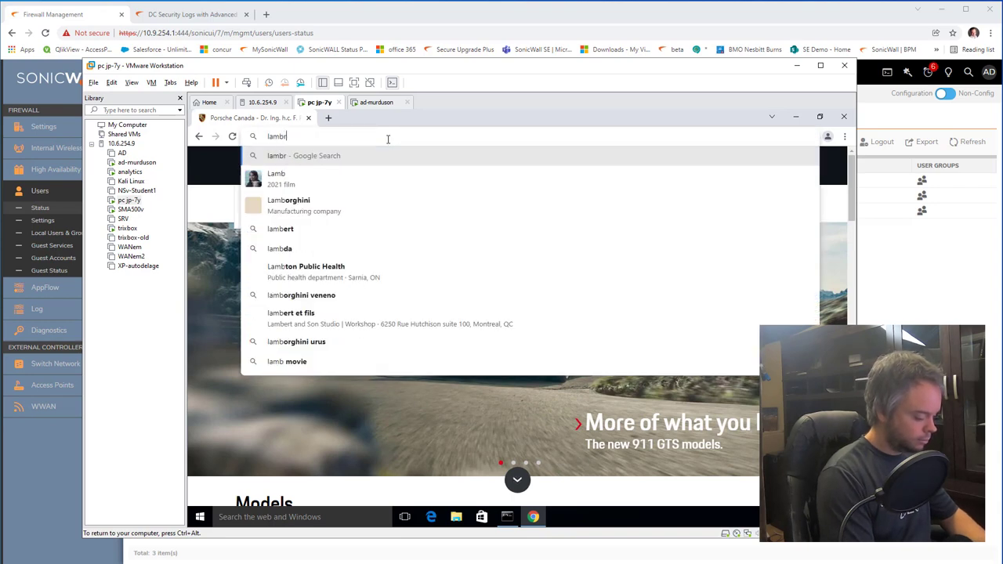
text(gini)
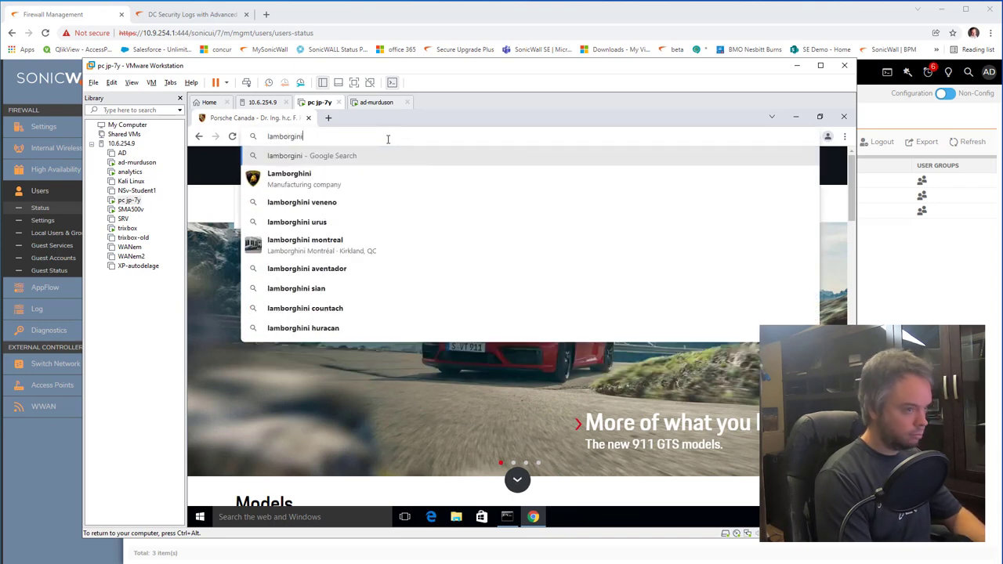
key(Return)
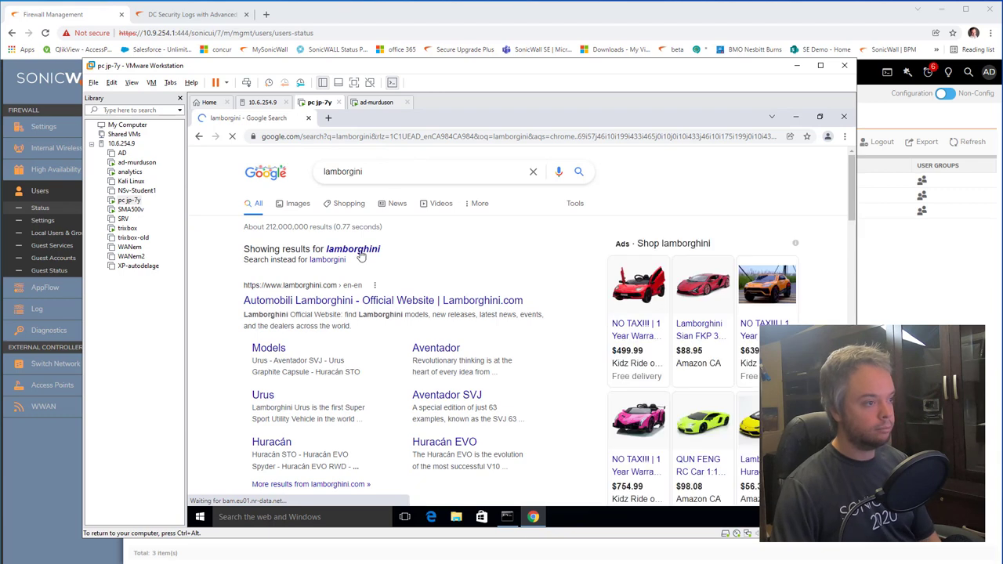
click(329, 302)
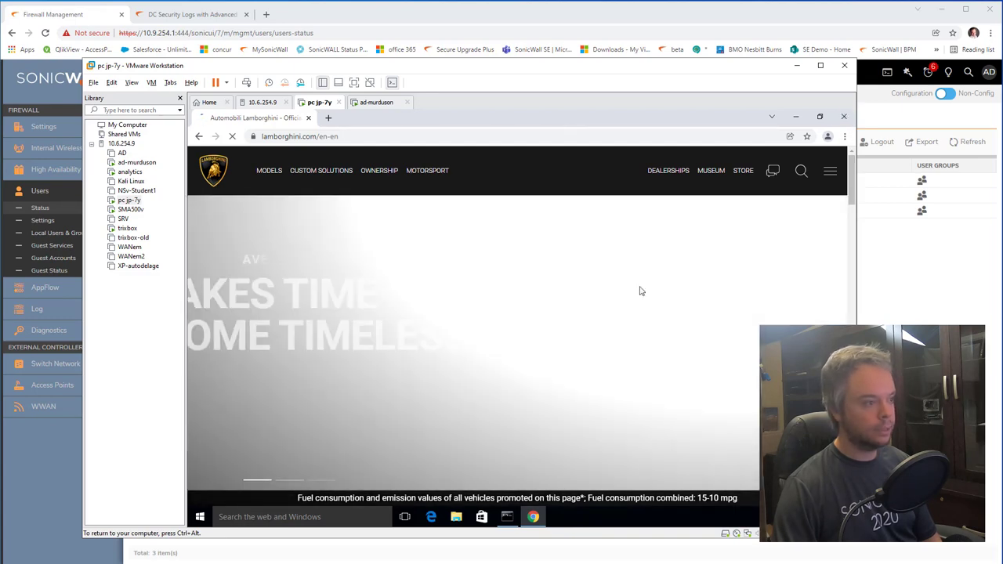
key(alt+F4)
key(super)
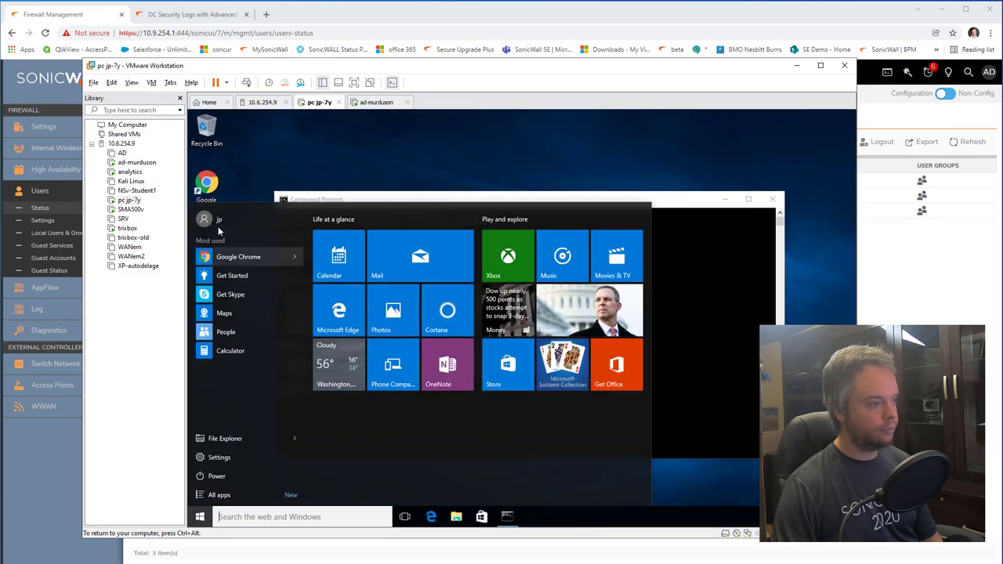
Step: Sign the VM out, sign in as another domain user, and refresh SonicOS's active users list
click(205, 220)
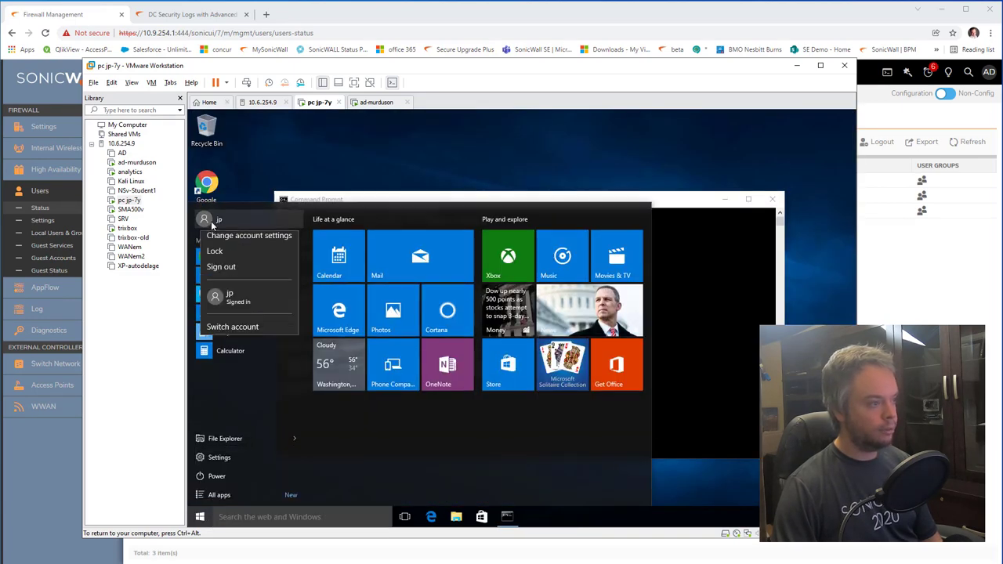
click(239, 272)
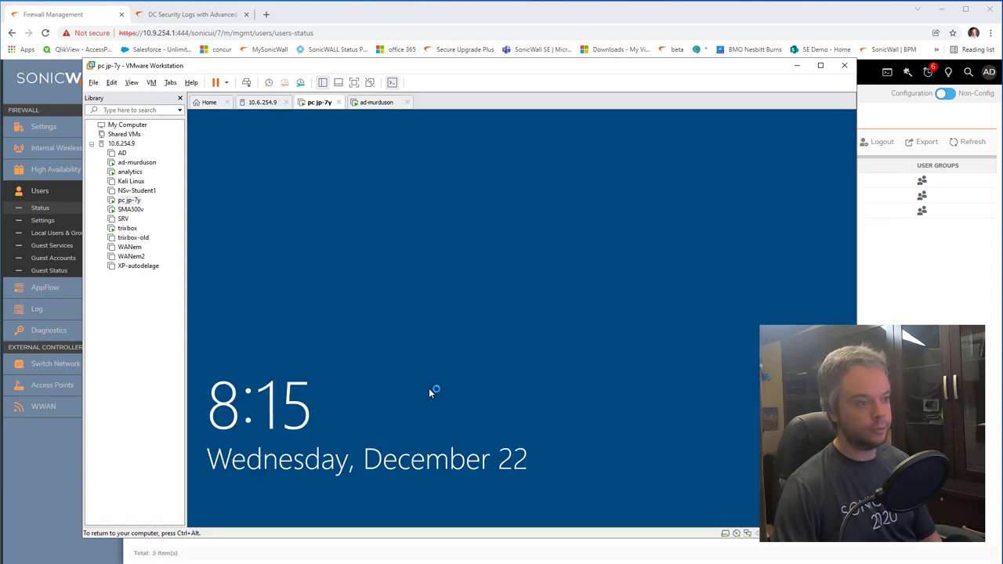
click(554, 332)
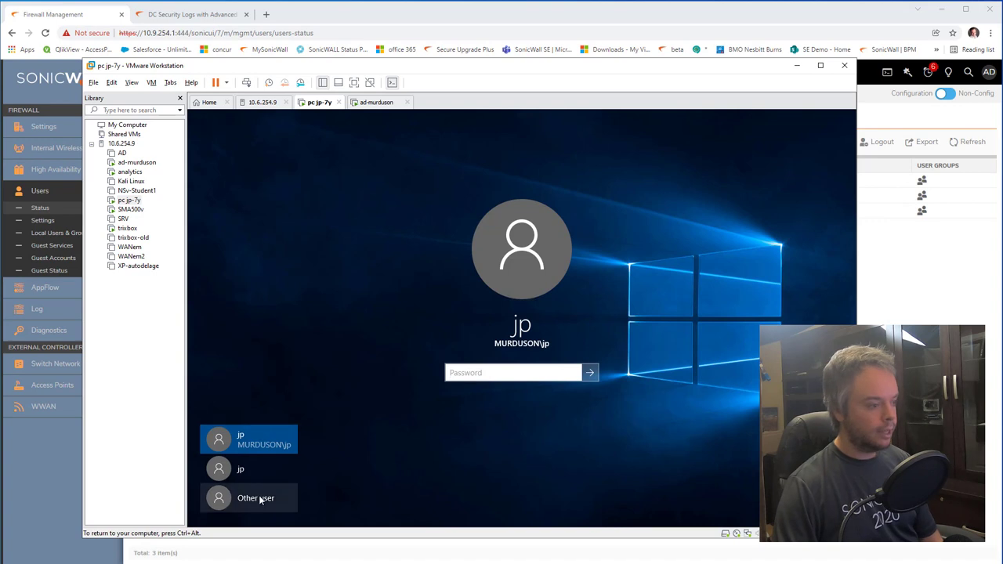
click(262, 499)
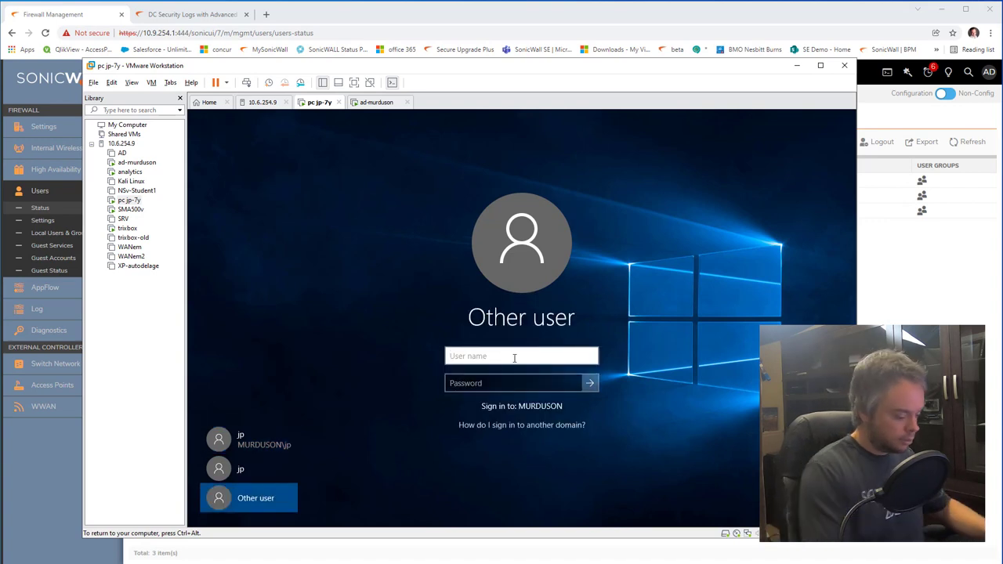
text(rob)
key(Tab)
text(••)
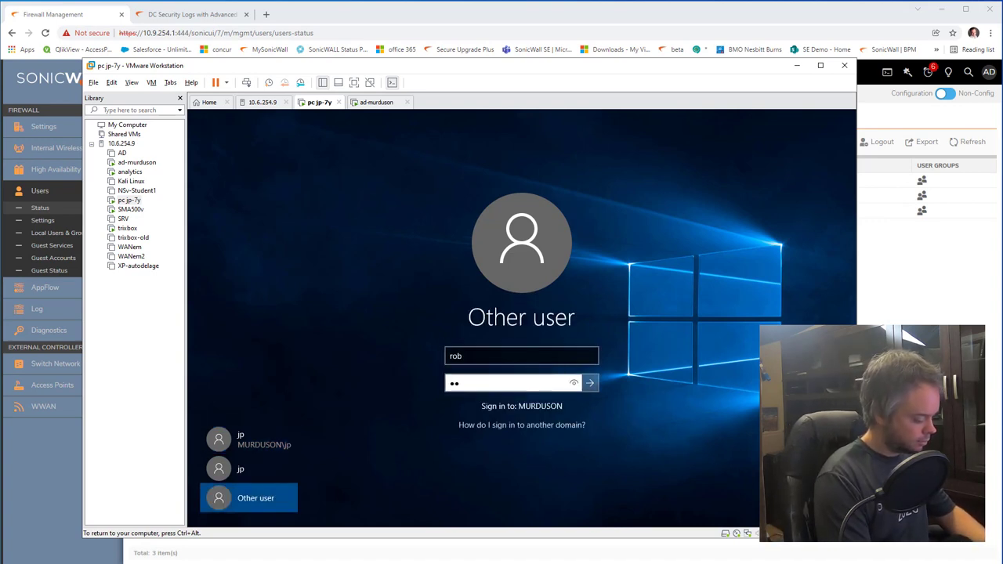
text(••••••••)
key(Return)
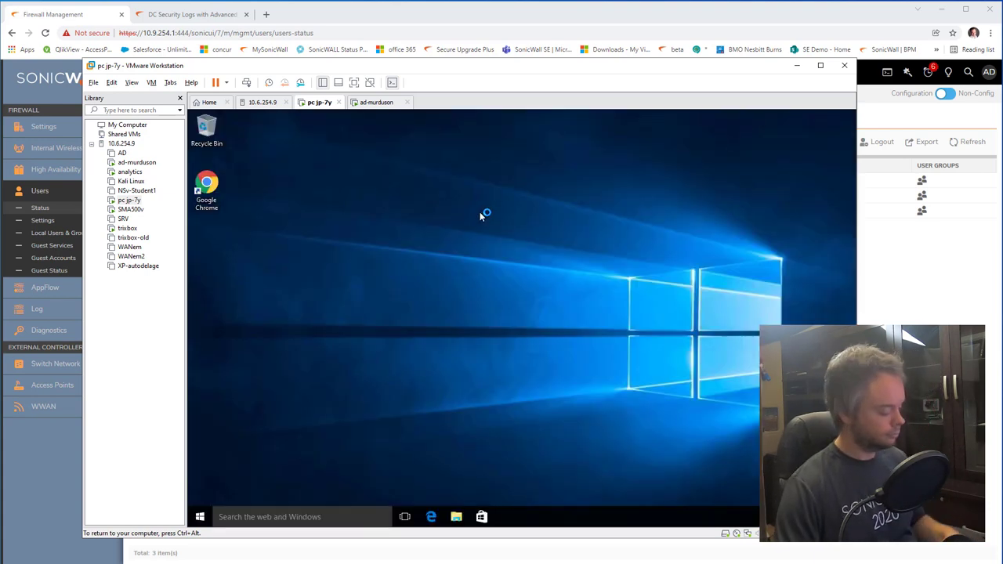
click(415, 18)
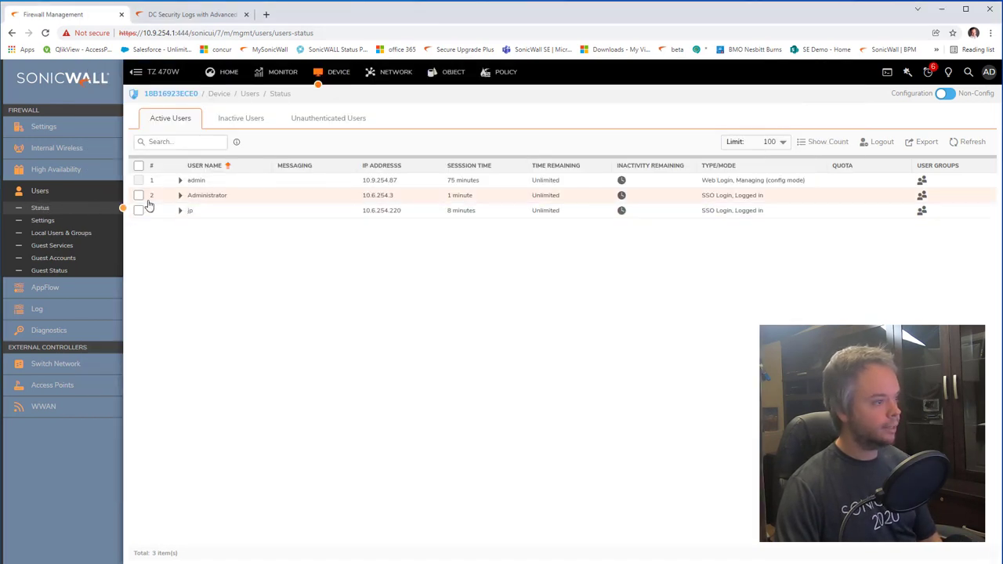
click(969, 142)
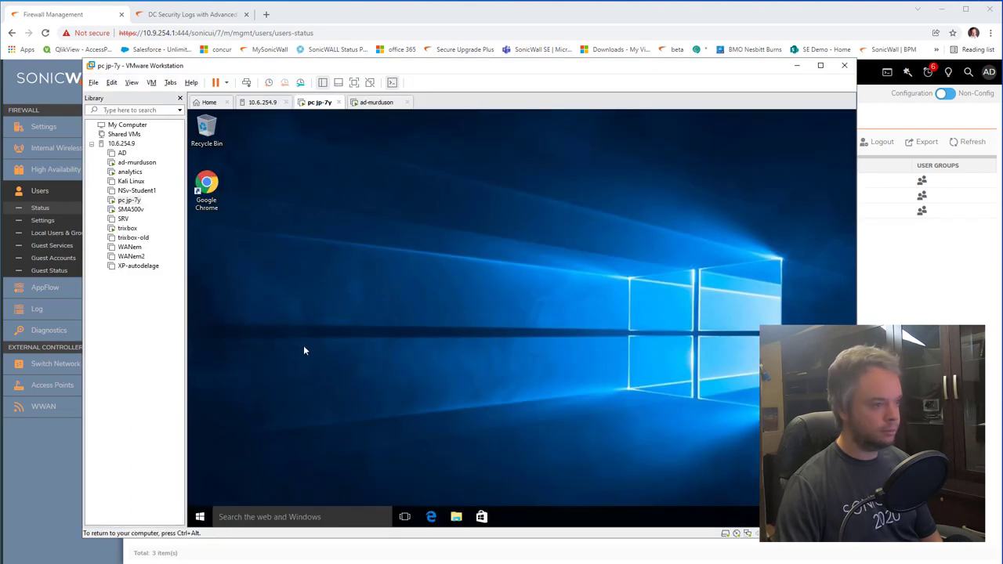
Step: Launch Chrome in the VM, search 'ford', open the Ford Canada site, then return to SonicOS
double_click(206, 190)
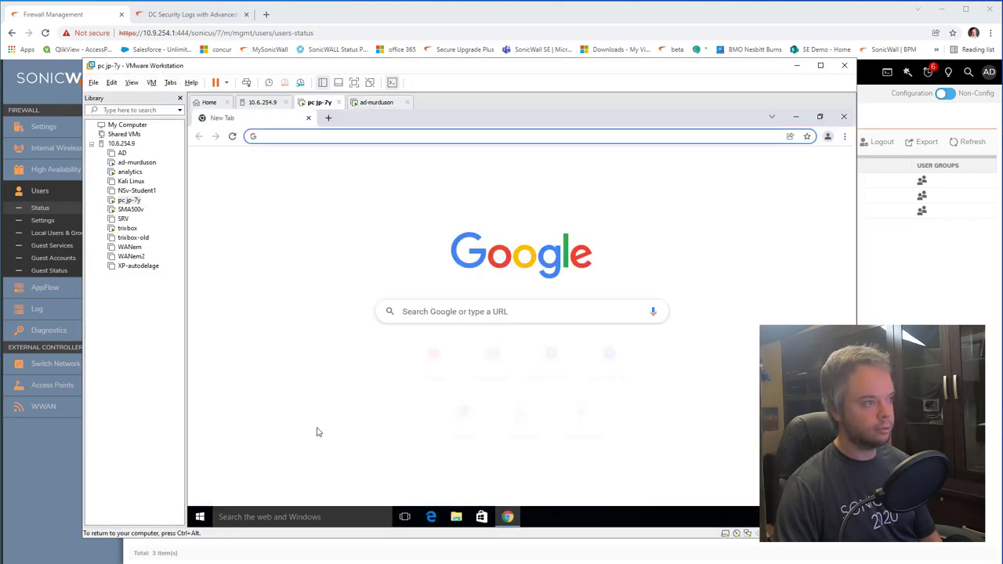
click(364, 135)
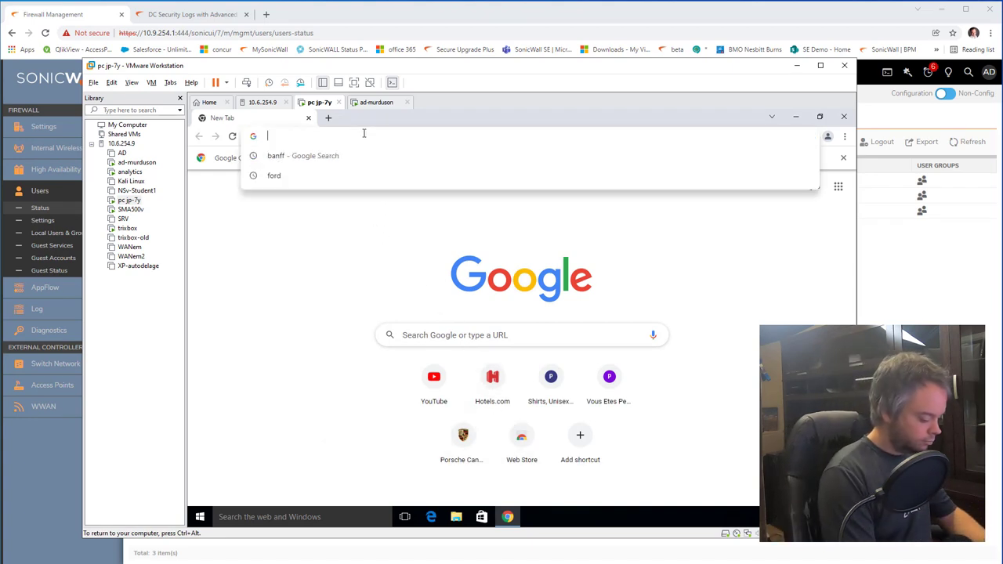
text(ford)
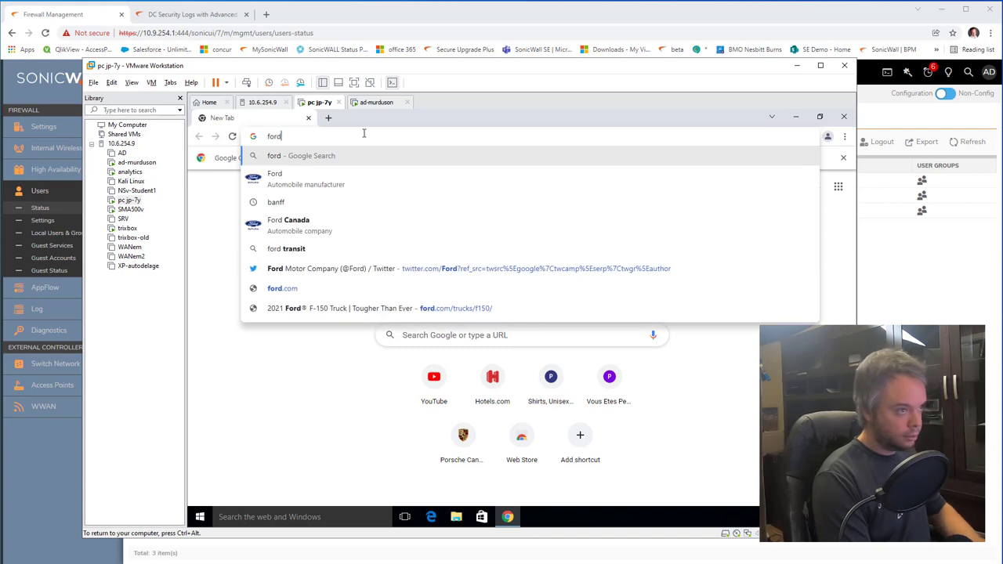
key(Return)
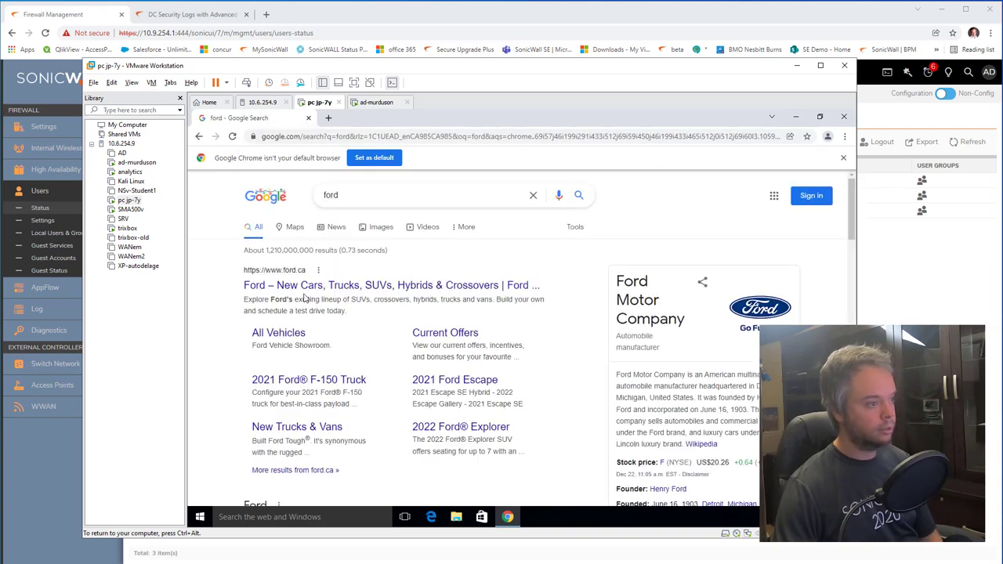
click(299, 287)
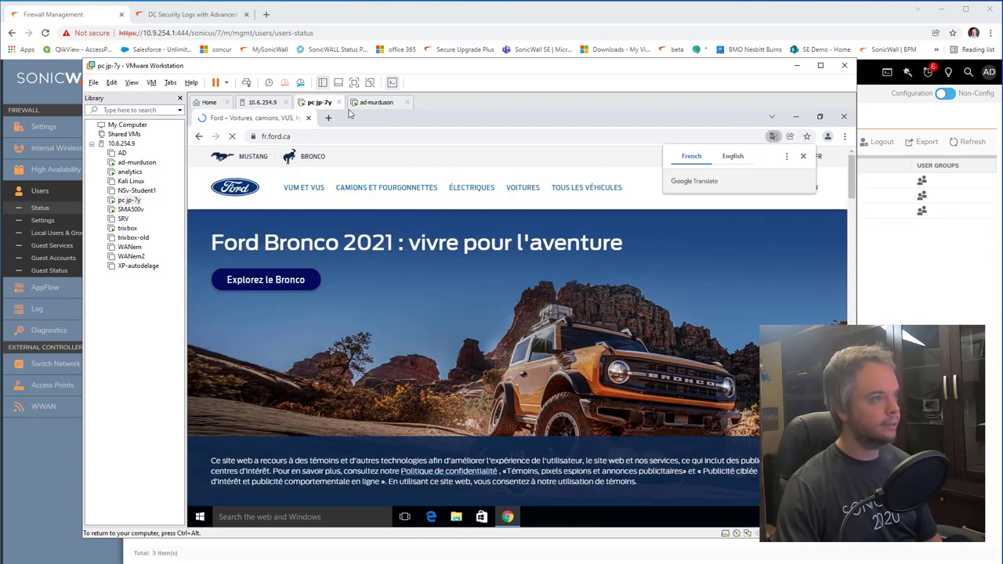
click(350, 14)
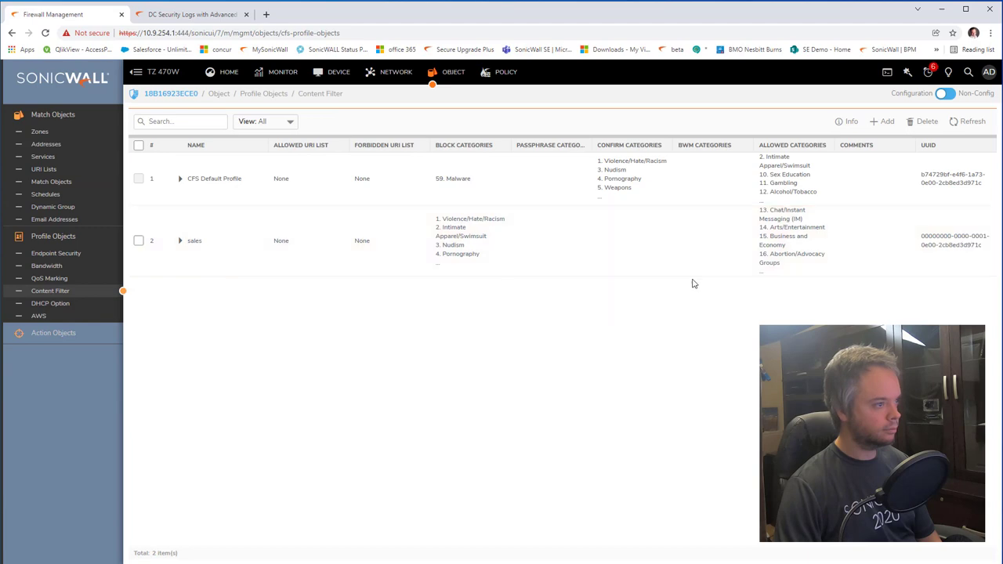
Step: In the sales CFS profile's Advanced settings, enable HTTPS Content Filtering and save the profile
click(970, 243)
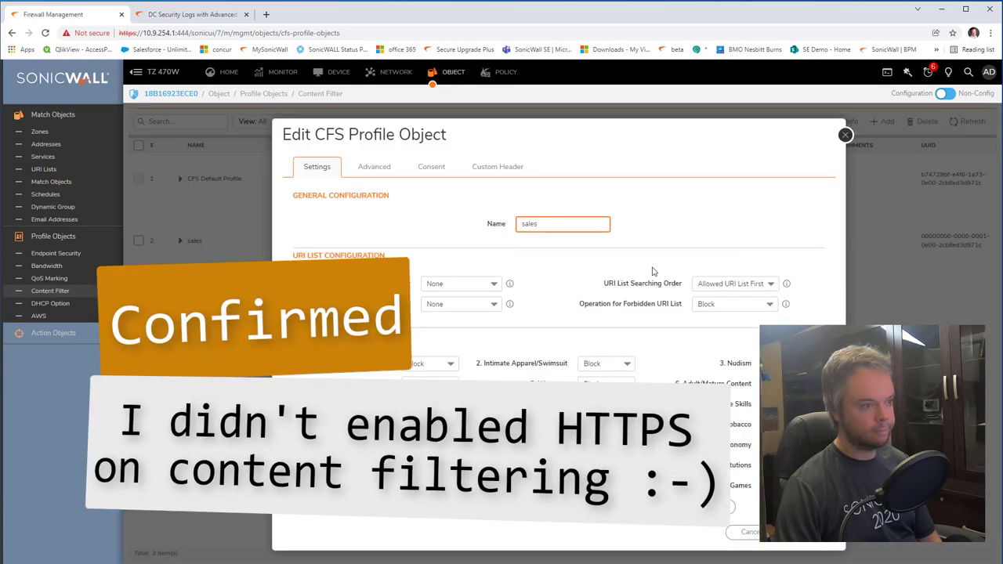
click(374, 176)
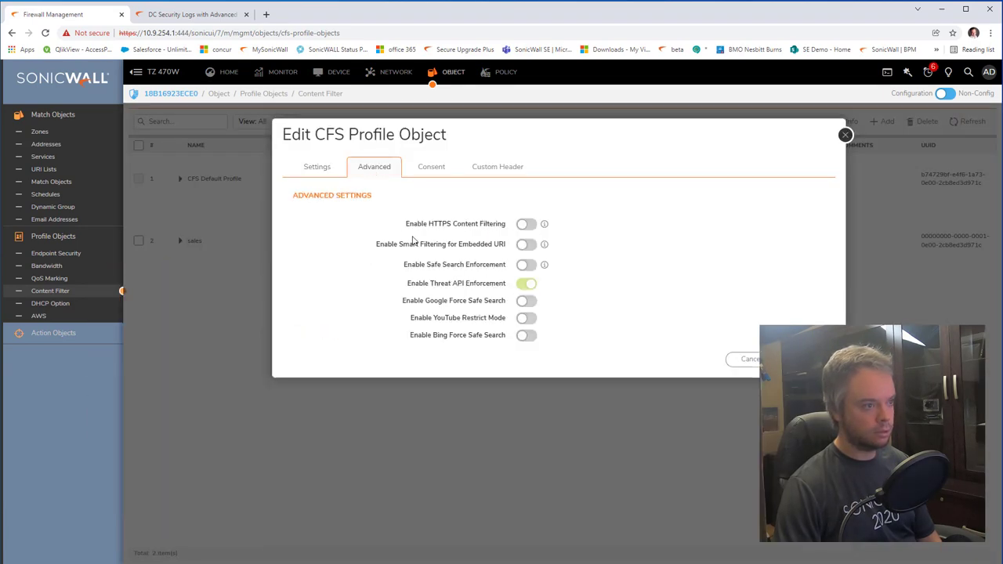
drag(410, 225, 454, 225)
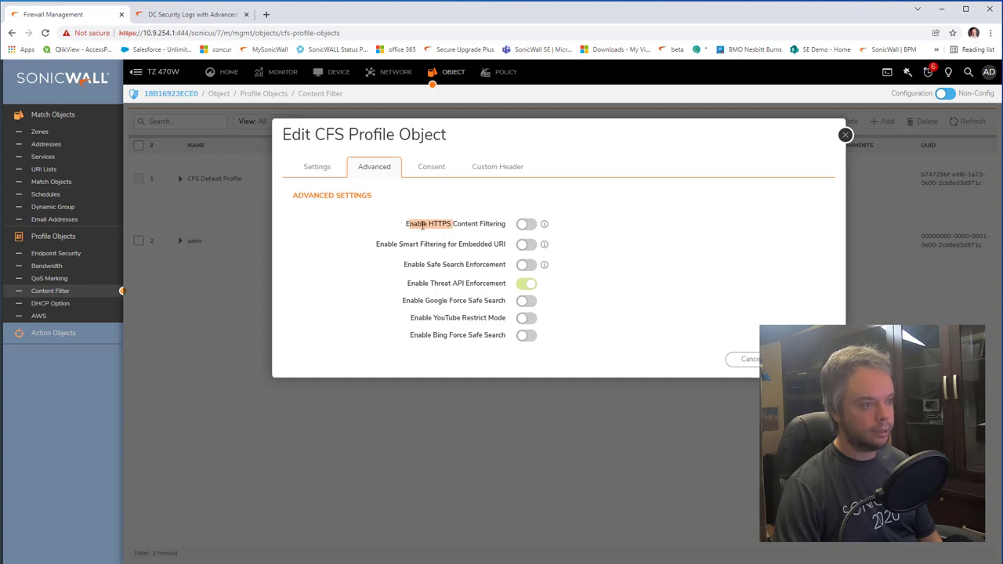
click(519, 227)
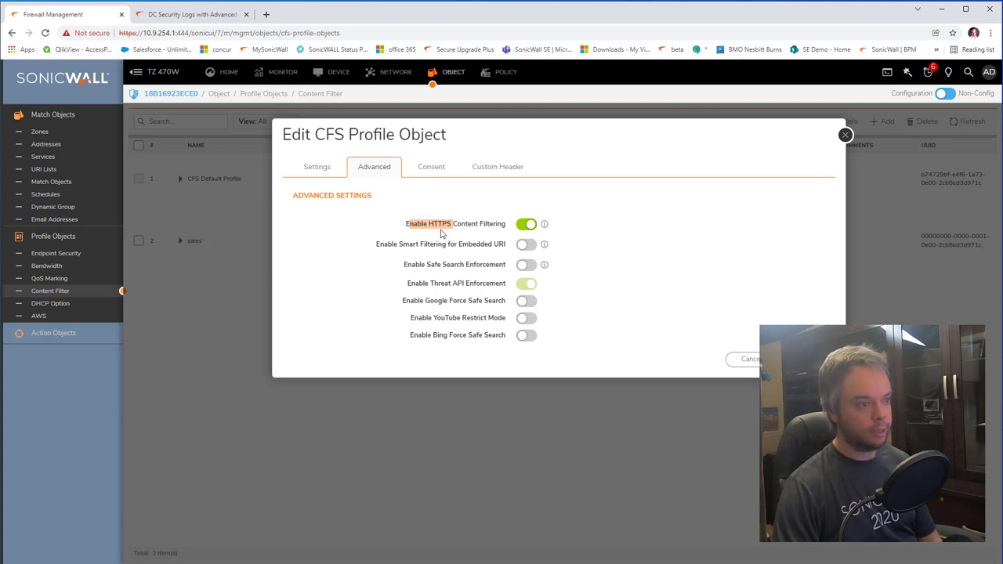
key(Return)
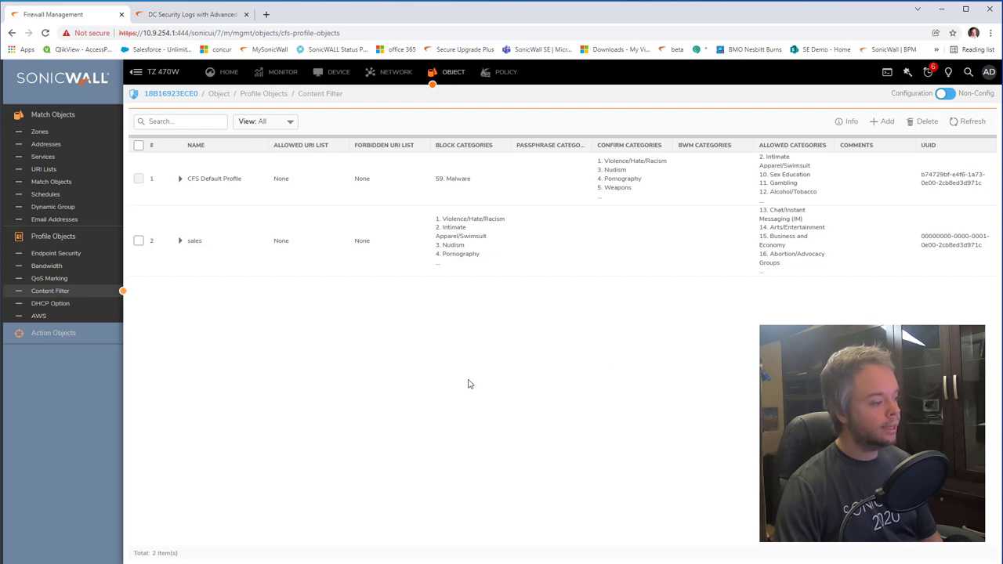
Step: Switch to the VM and reload the Ferrari website in Chrome
key(alt+Tab)
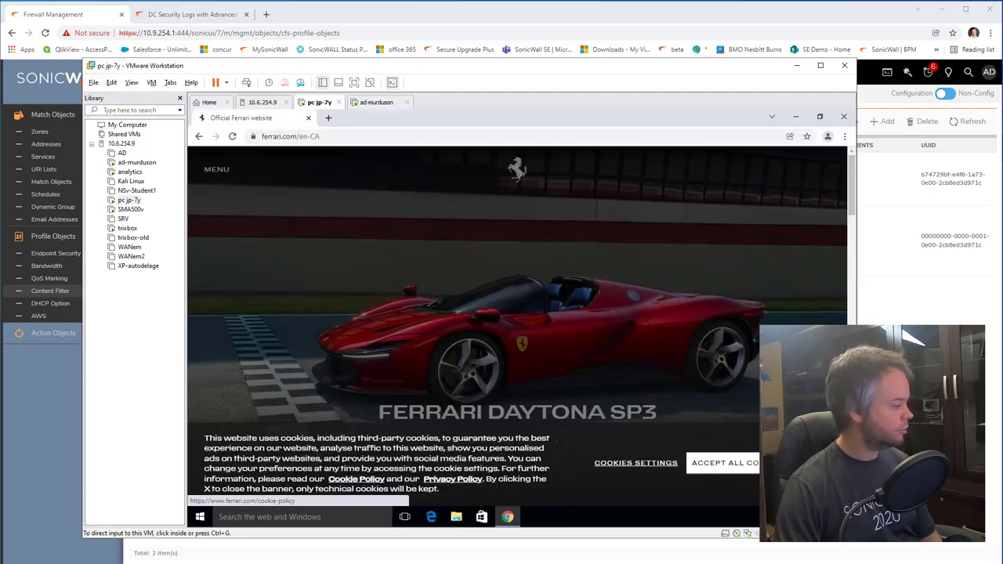
click(232, 138)
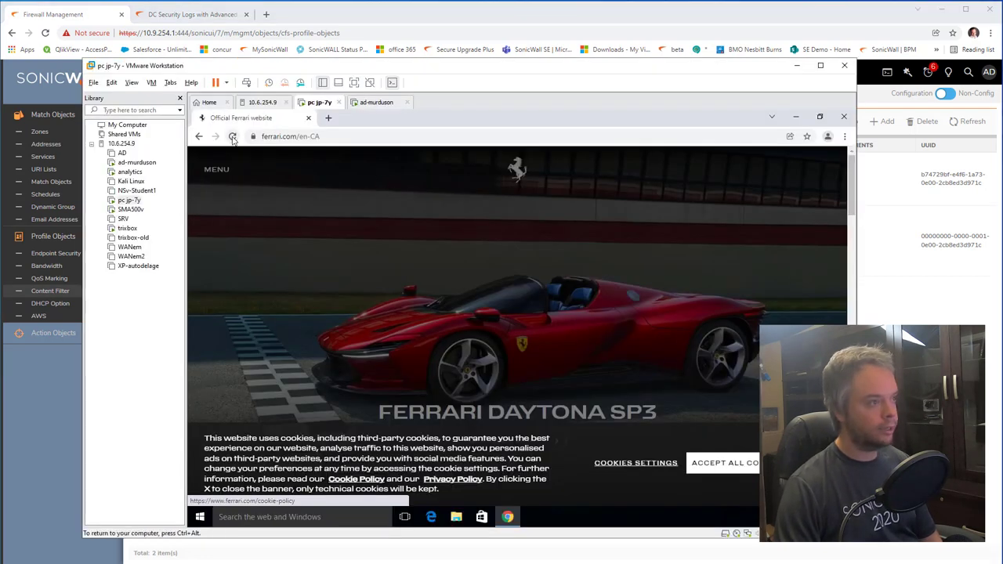
click(232, 137)
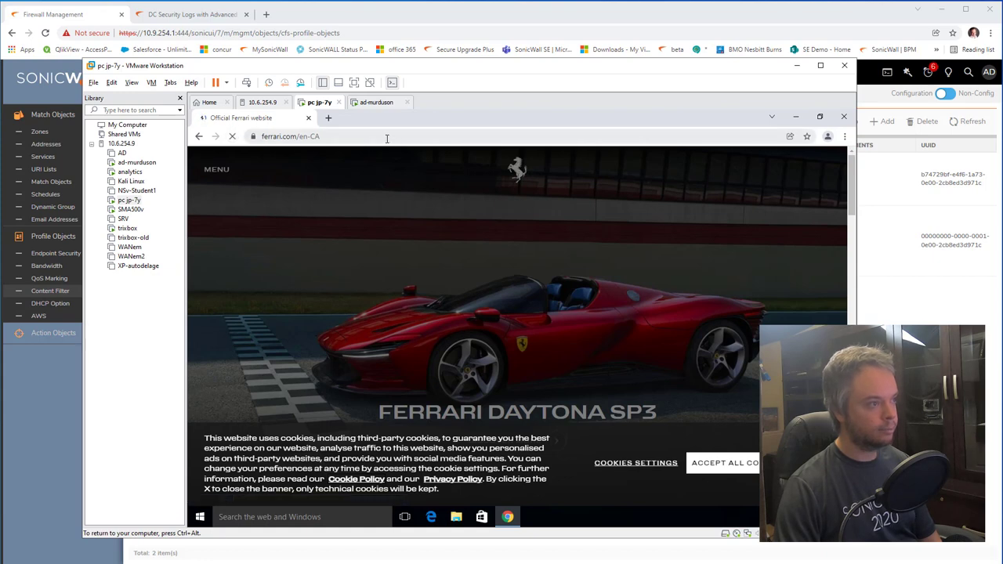
Step: Search 'gm', open General Motors Canada, and confirm gm.ca now fails with a connection reset
click(385, 137)
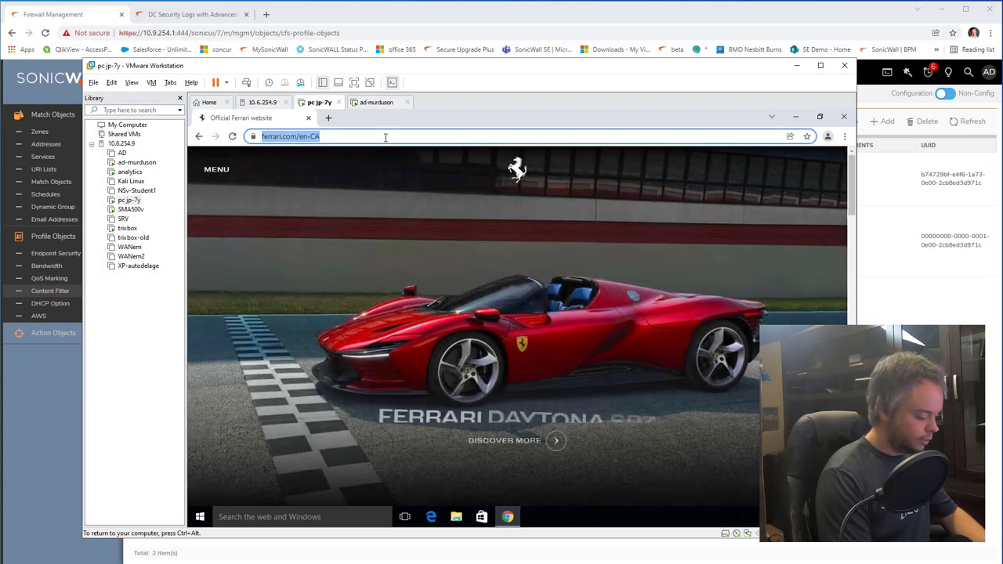
text(gm)
key(Return)
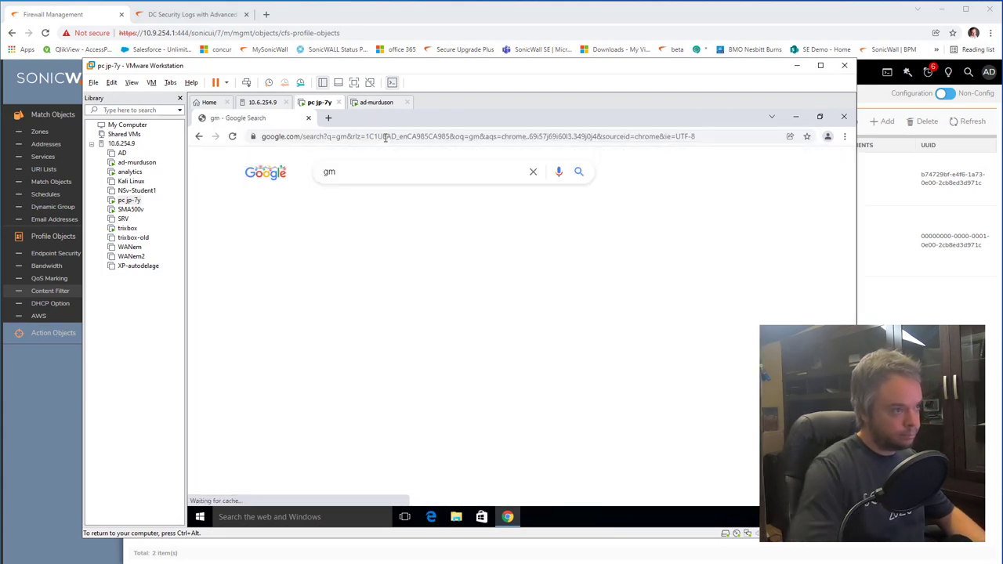
click(322, 268)
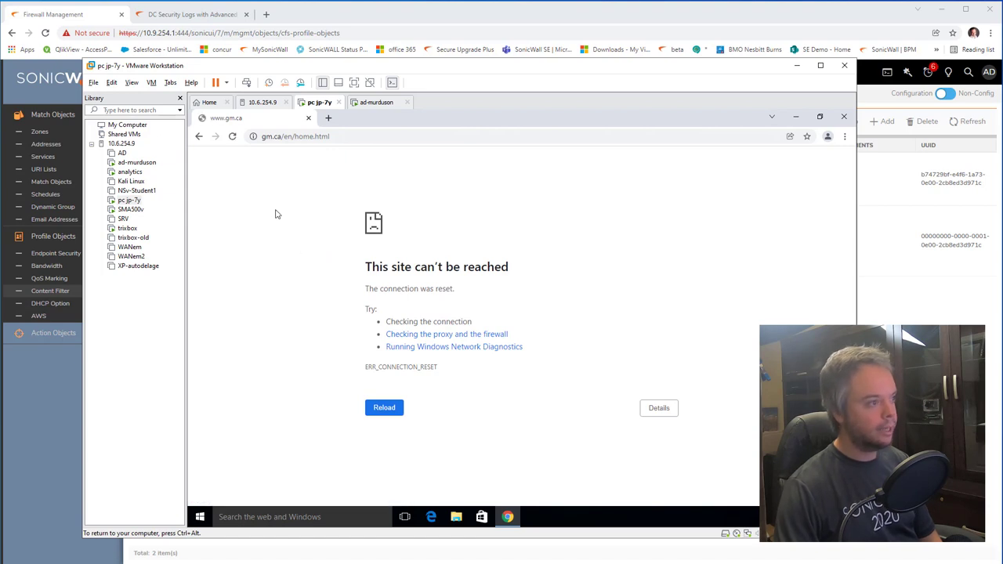
click(233, 137)
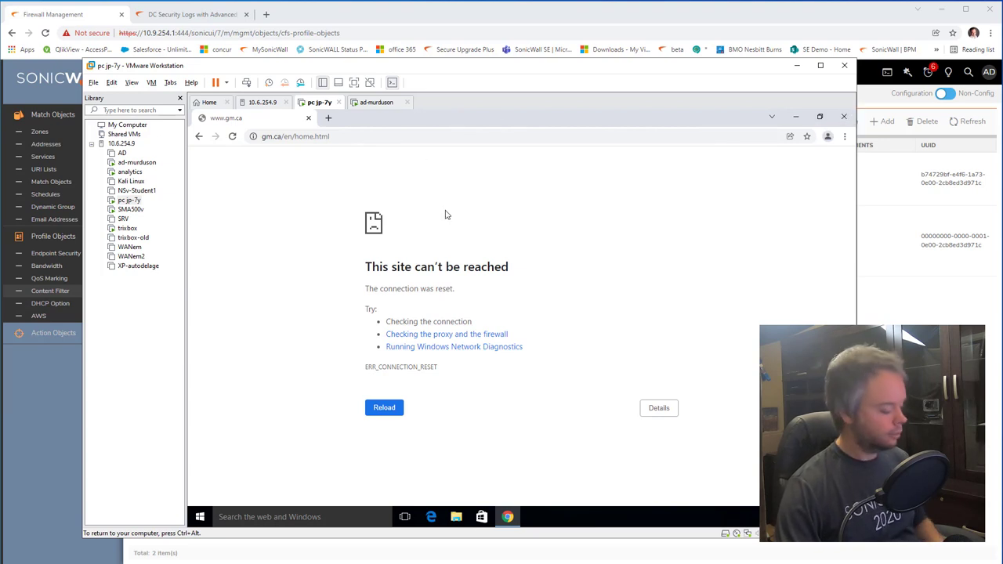
click(384, 22)
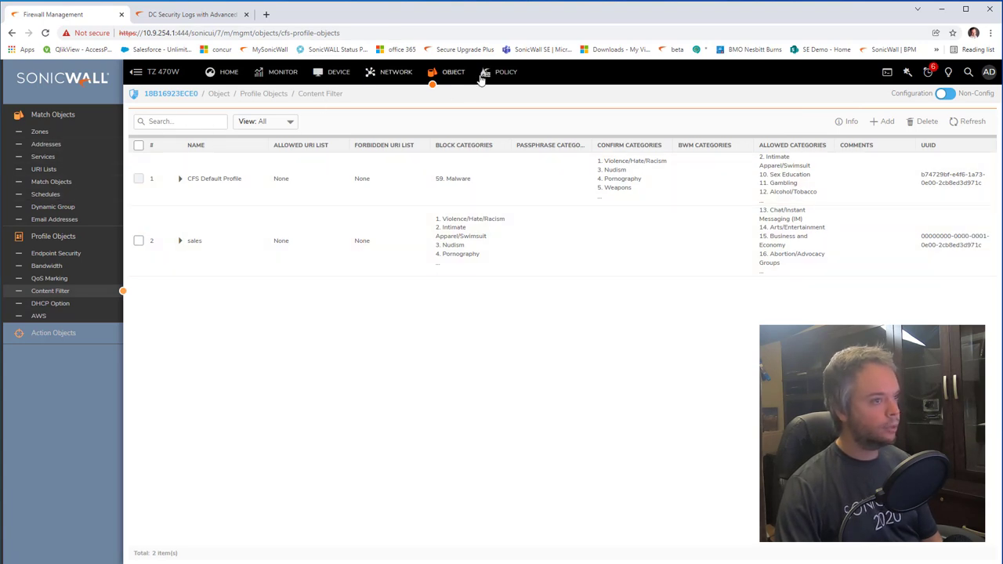
Step: Check Content Filter Rules and active users, then view LAN to WAN access rule hits (AD DNS out 788, users out 304)
key(alt+Left)
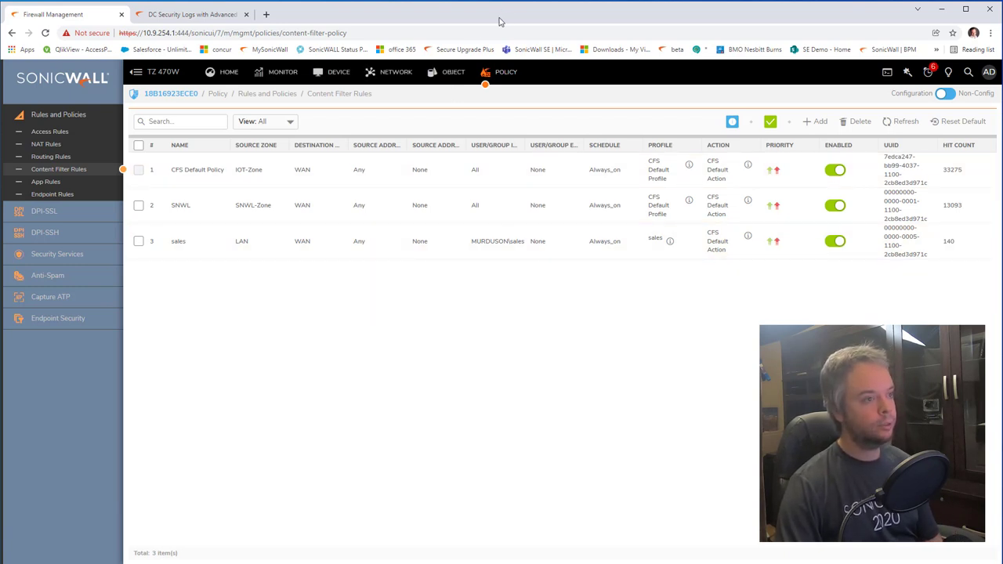
click(339, 73)
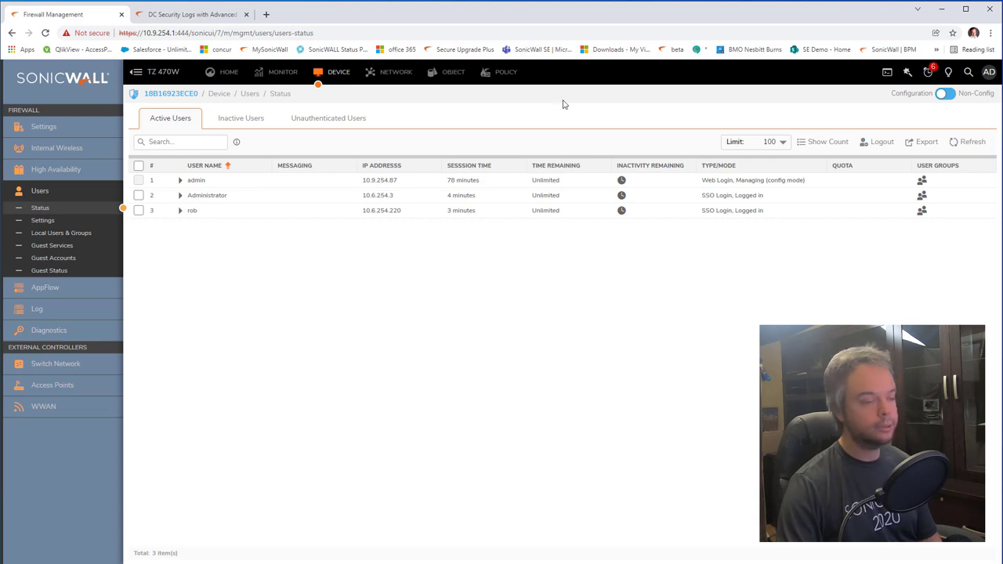
click(505, 71)
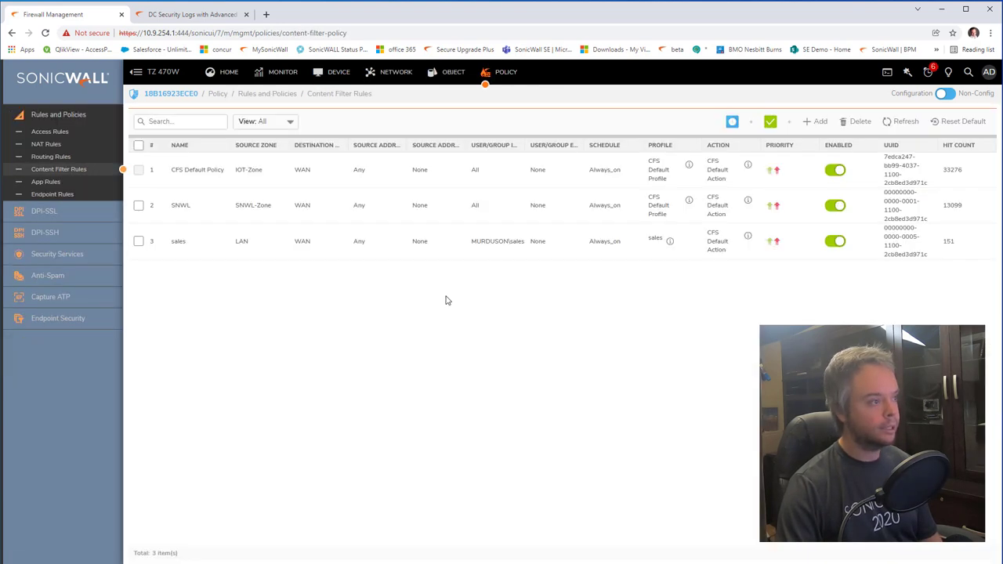
click(53, 132)
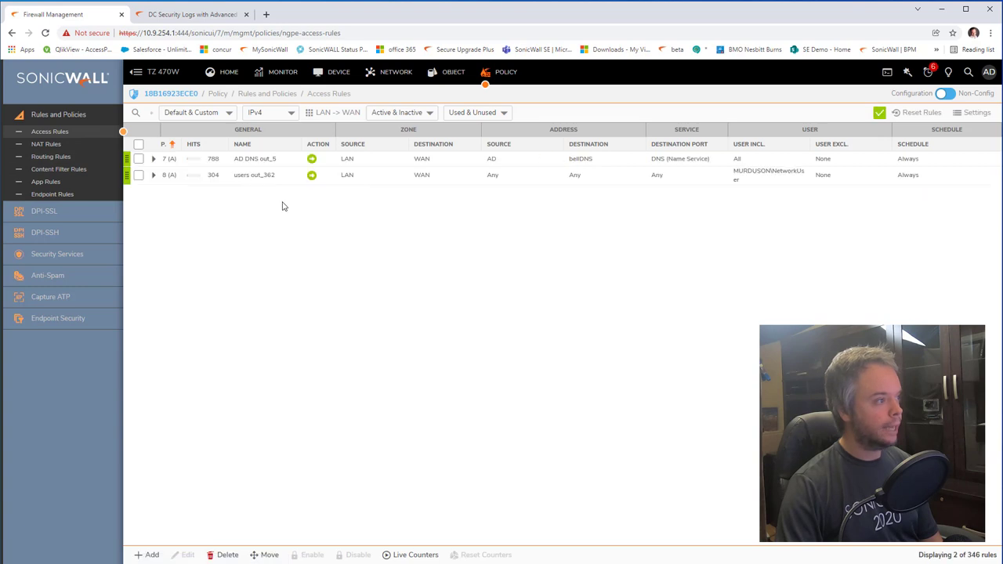
Step: Filter to LAN -> Voip-Zone rules, view My Rule_364's User & TCP/UDP settings without changes, then open Active Users
click(310, 117)
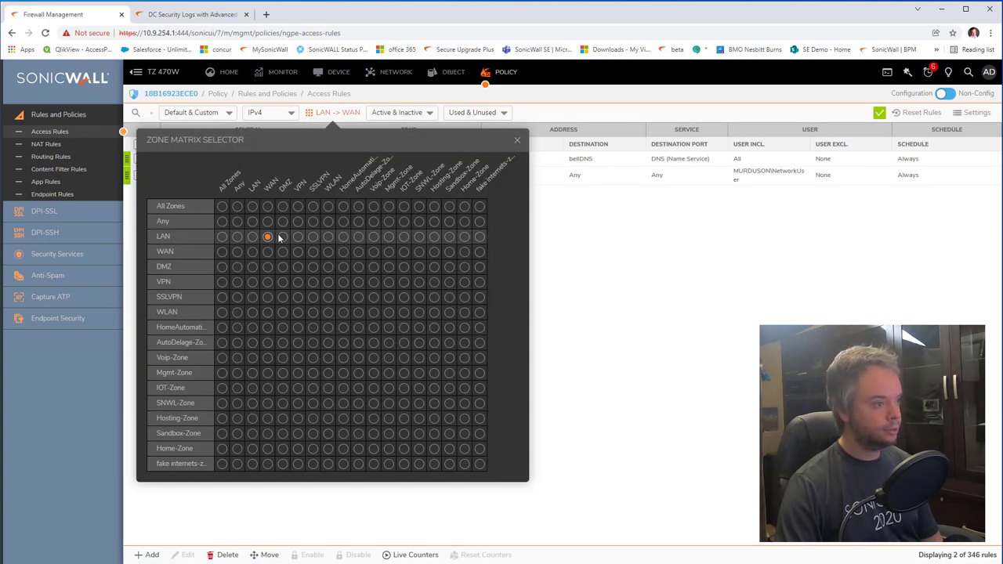
click(373, 236)
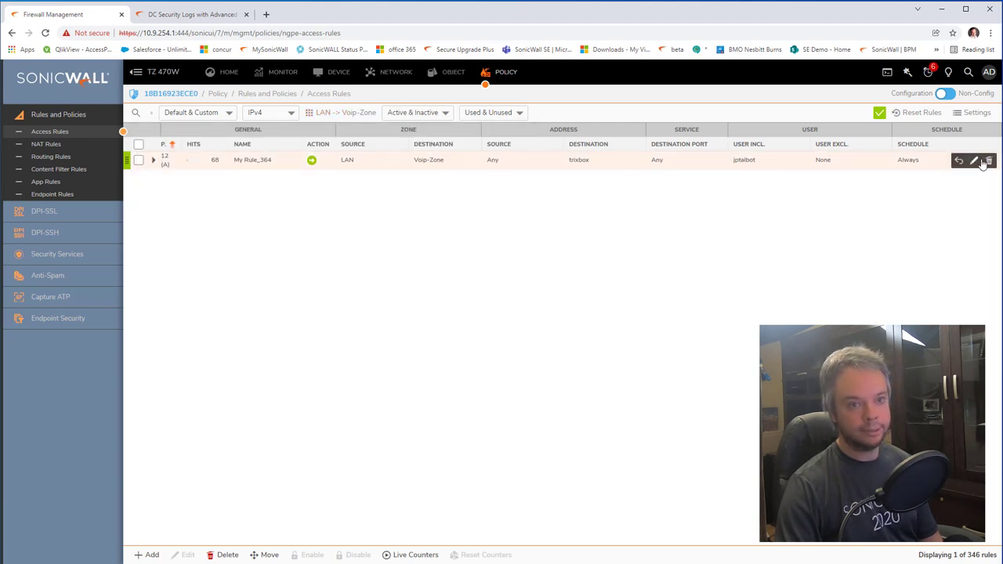
click(974, 161)
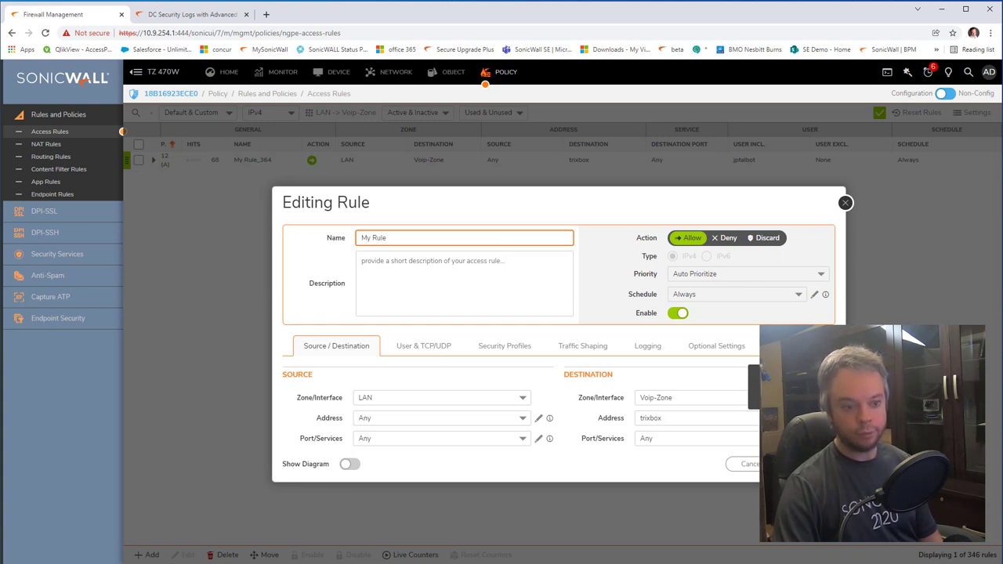
click(441, 354)
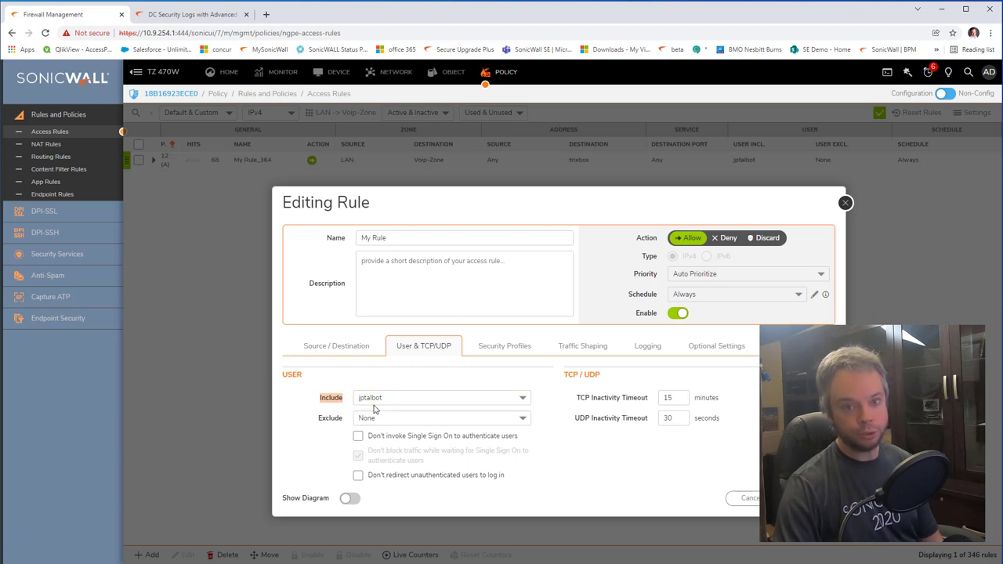
click(845, 203)
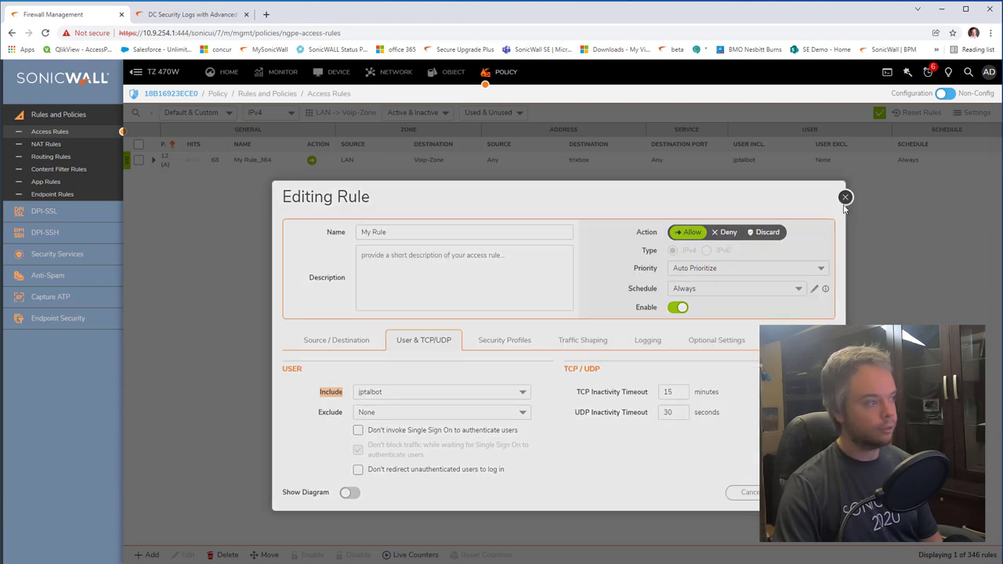
click(338, 71)
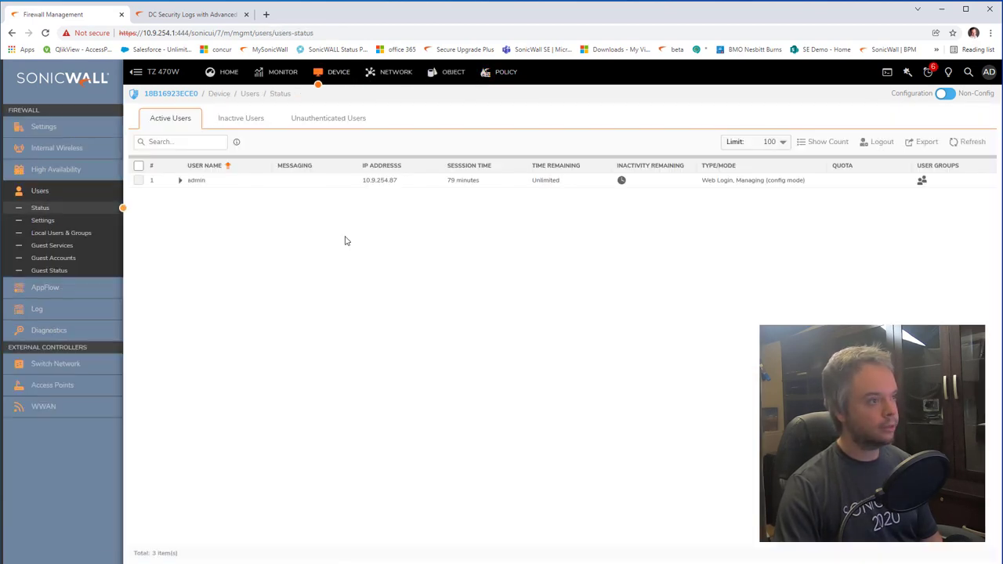
Step: Review Users > Local Users & Groups, then return to the LAN to Voip-Zone access rules
click(94, 223)
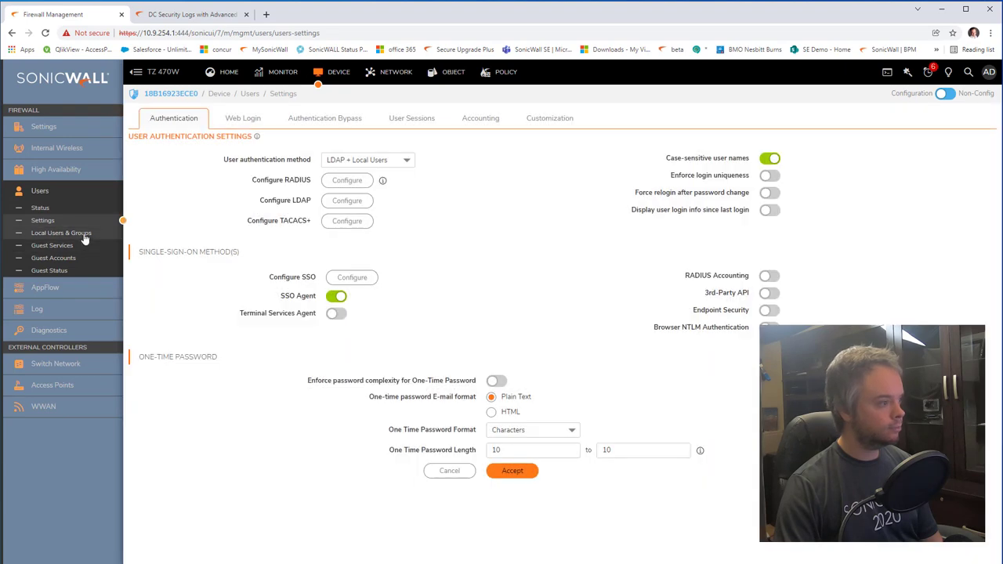
click(83, 233)
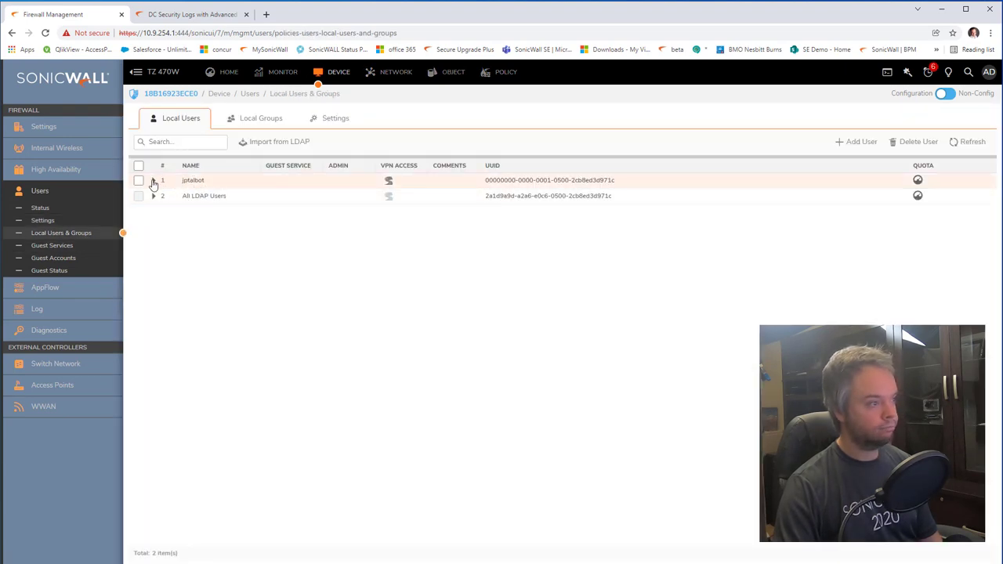
mouse_move(172, 182)
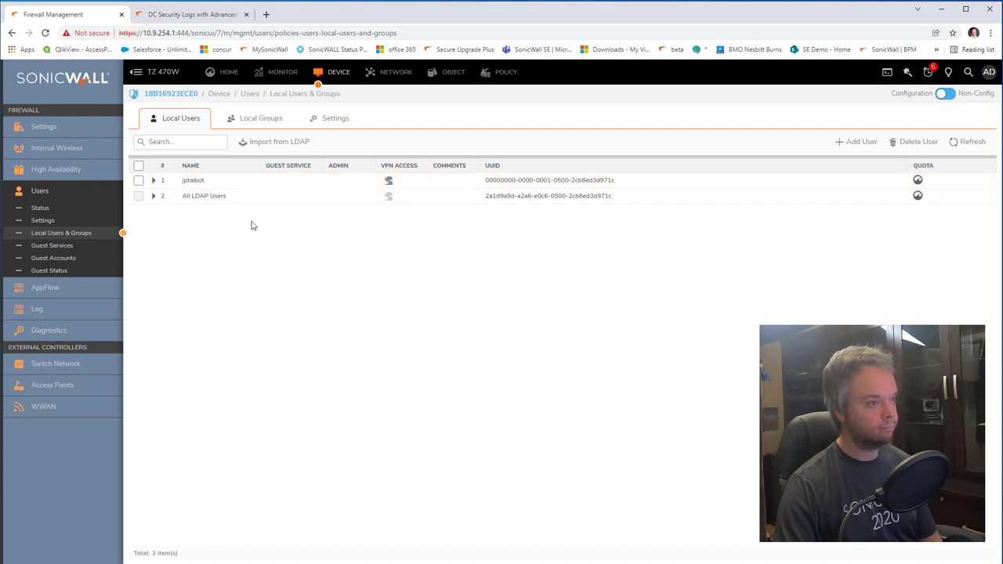
mouse_move(211, 181)
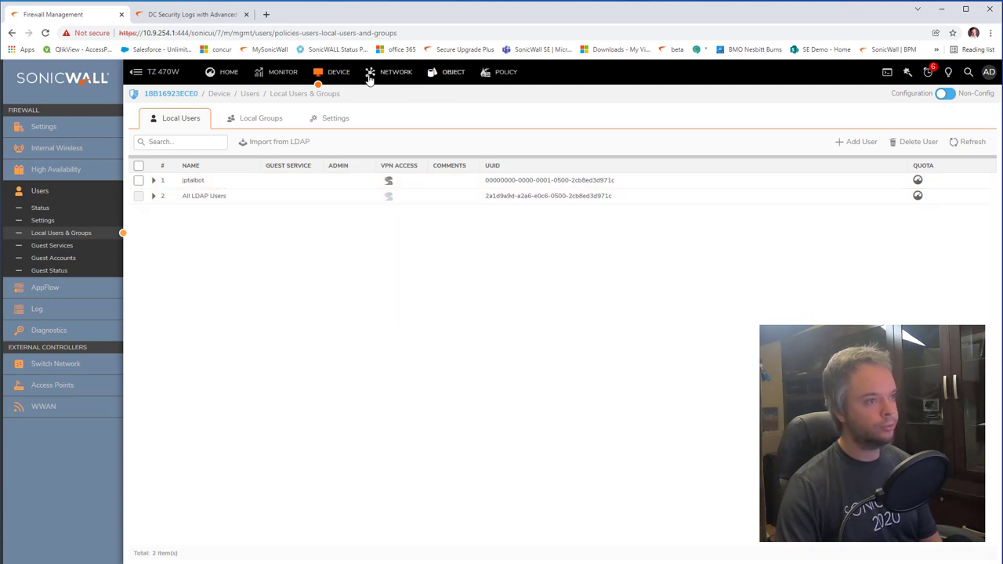
click(483, 73)
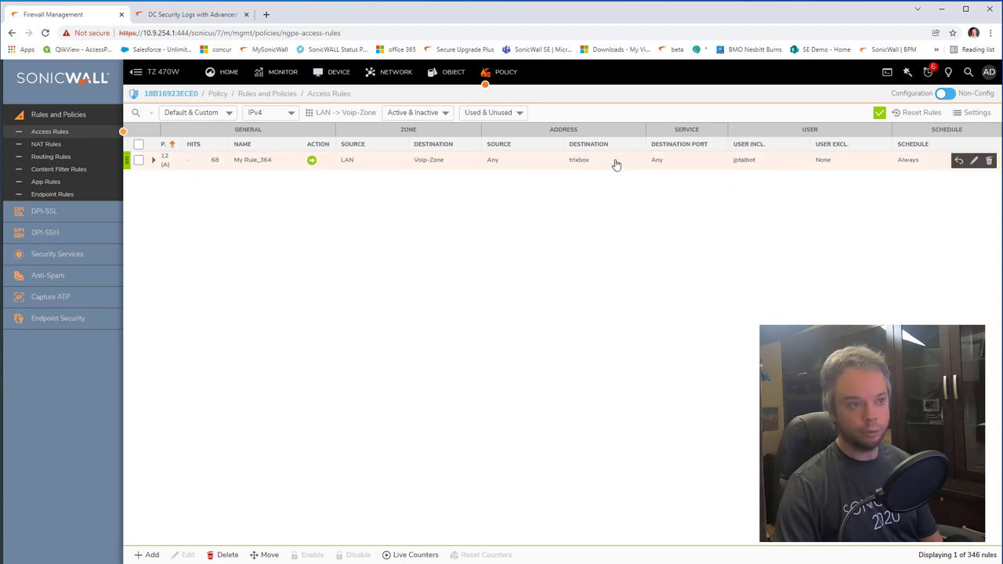
Step: Load 10.7.254.3 in the VM's Chrome
mouse_move(579, 164)
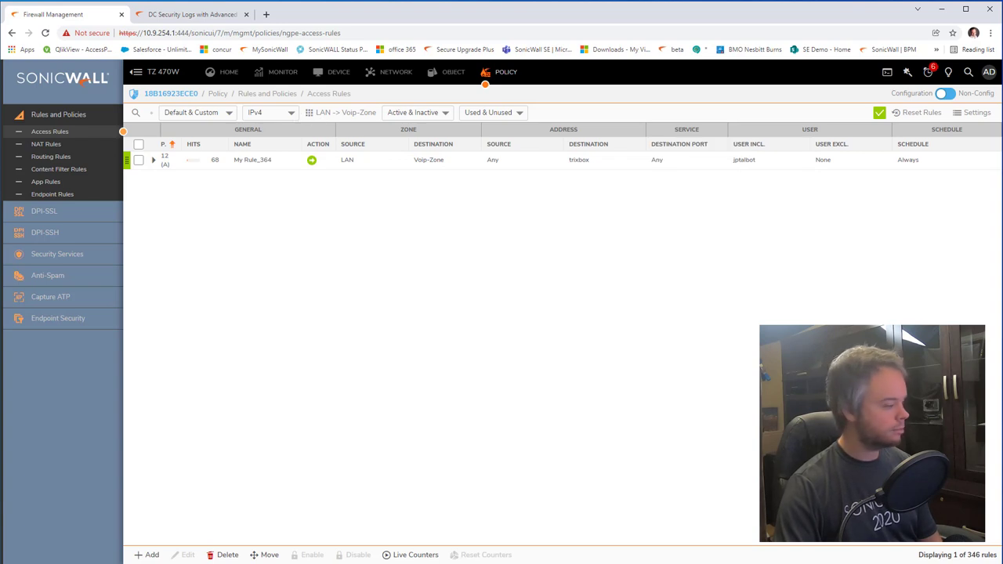
key(alt+Tab)
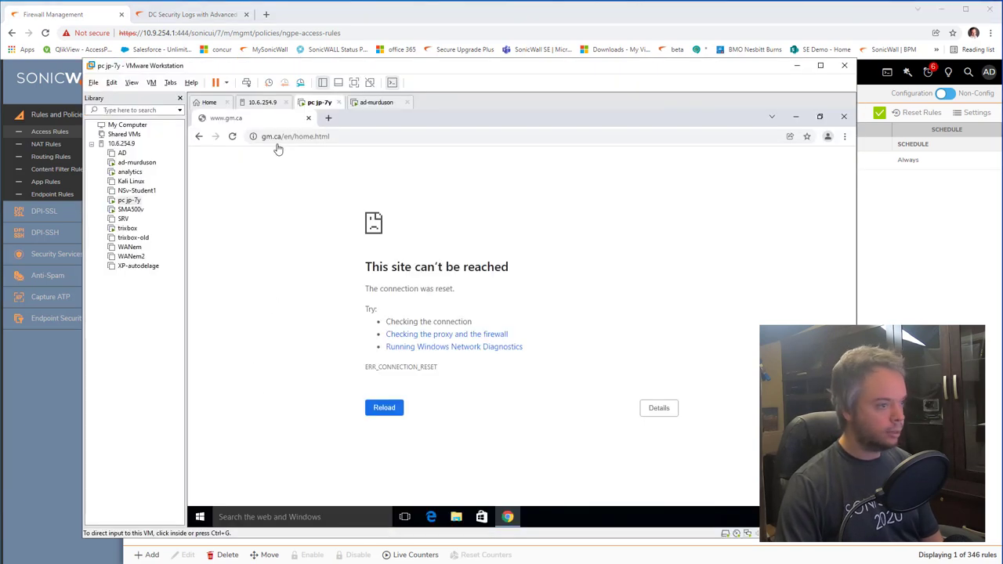
click(321, 137)
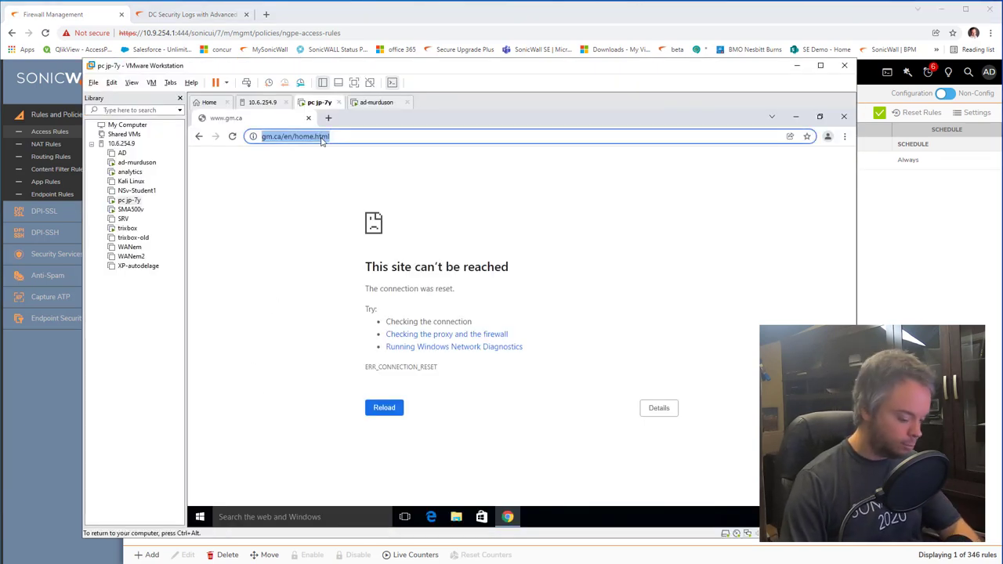
text(10.7)
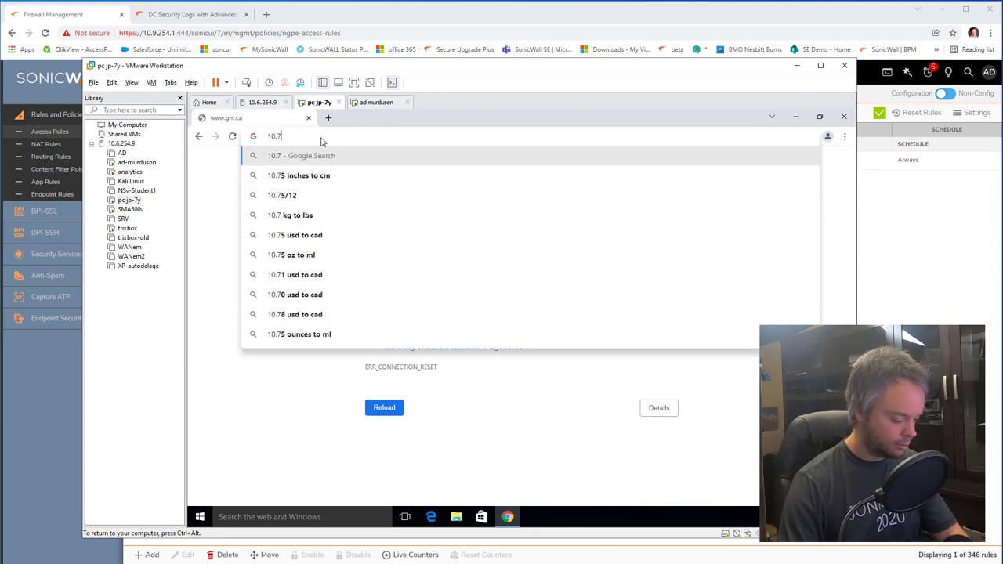
text(.254.3)
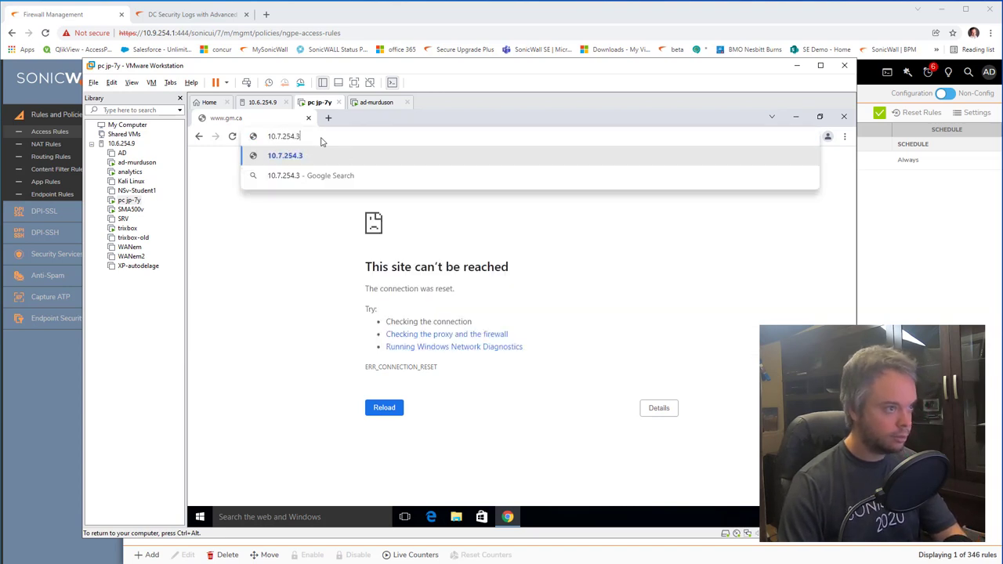
key(Return)
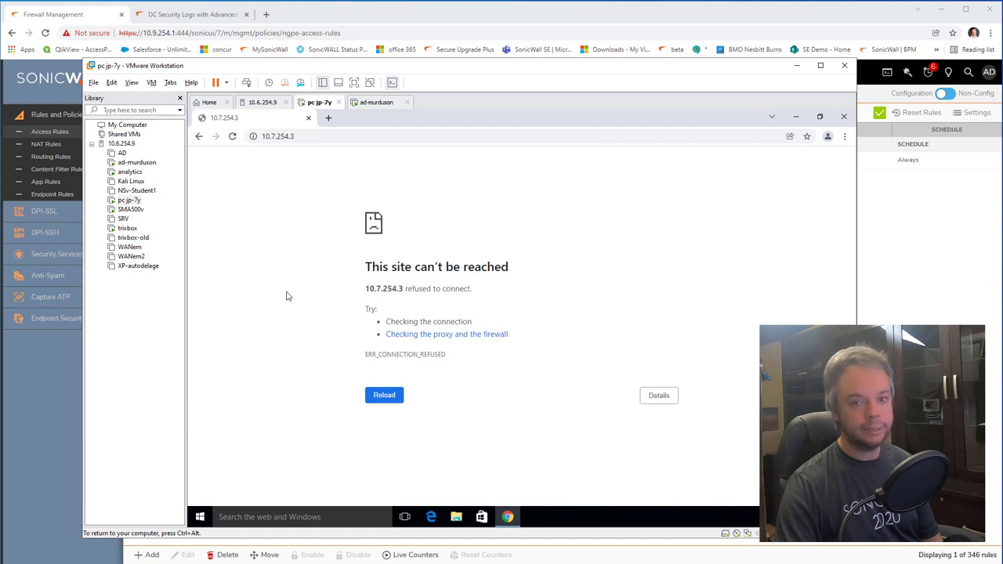
Step: Retry 10.7.254.3 after it refuses to connect, then navigate to the firewall login at 10.6.254.1
click(342, 140)
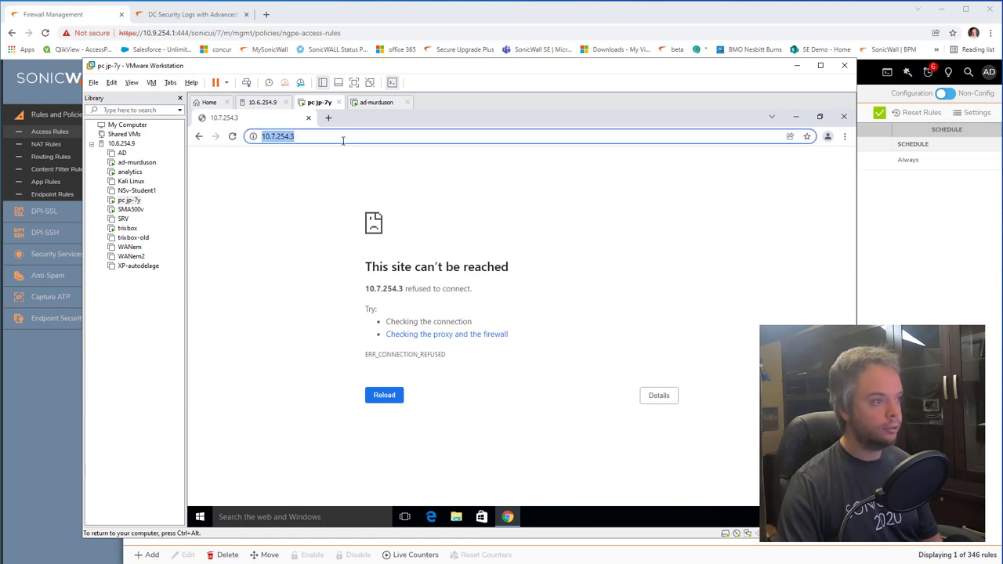
key(Return)
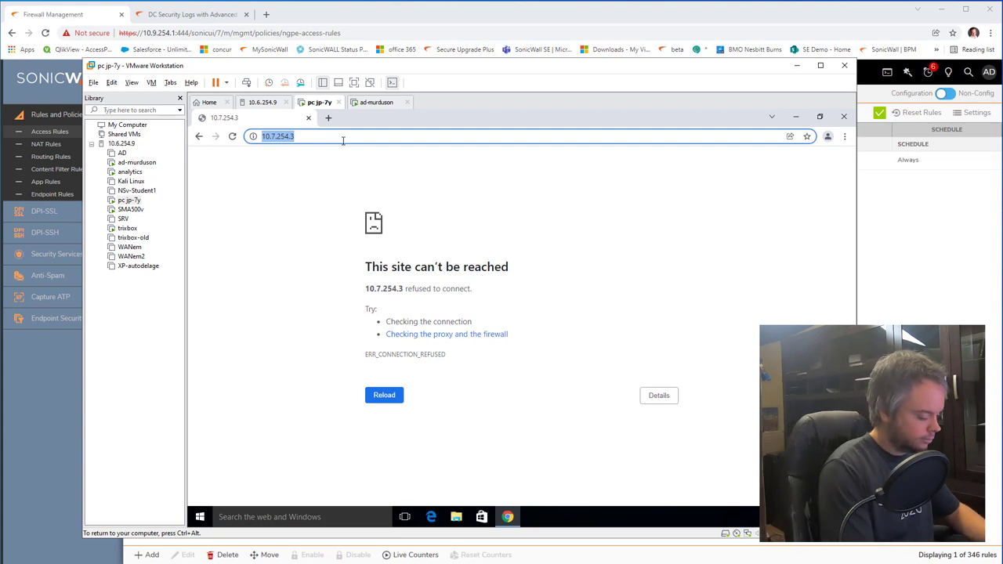
text(10.6.2)
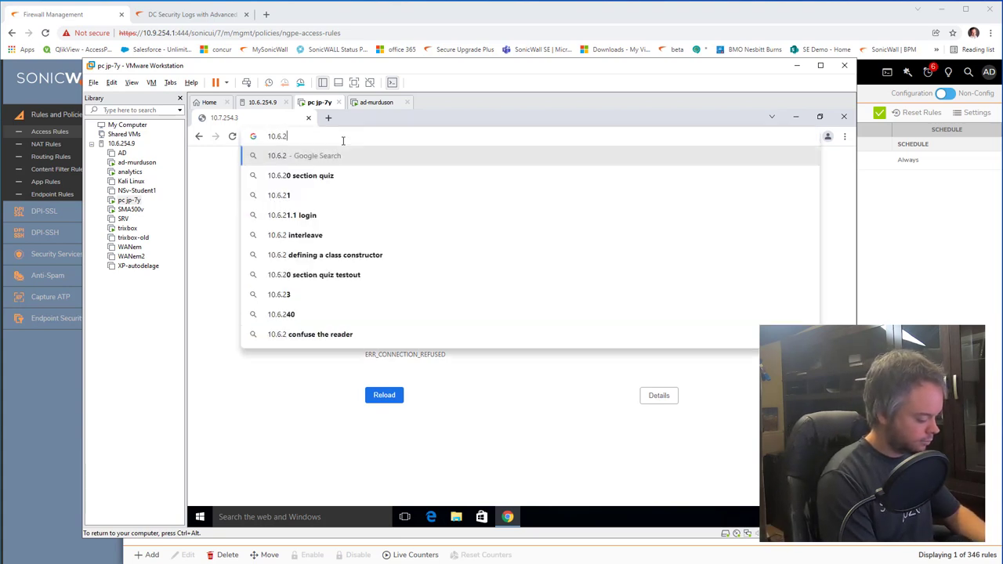
text(54.1)
key(Return)
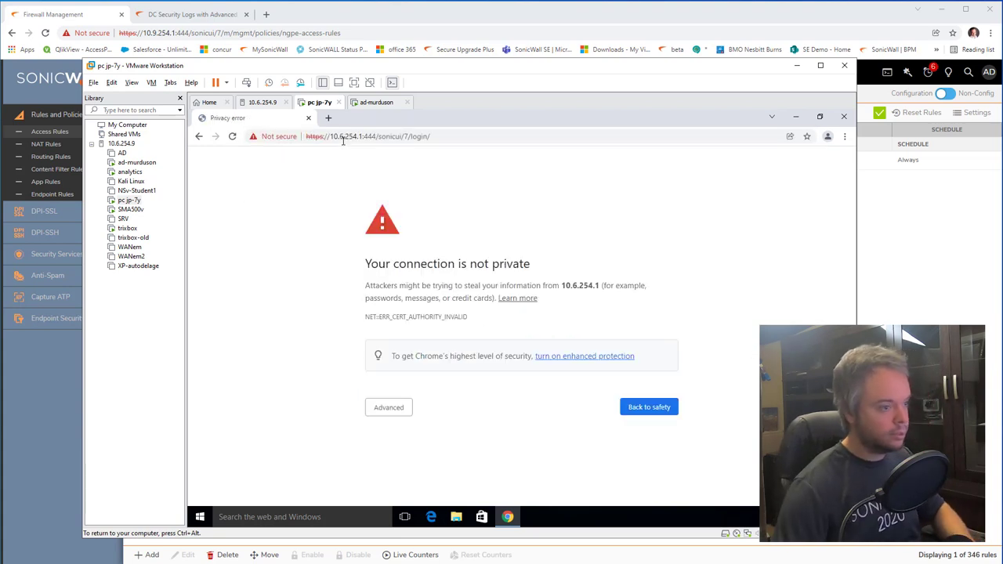
Step: Bypass the certificate warning and sign in to the SonicWall login page as the restricted user
click(377, 404)
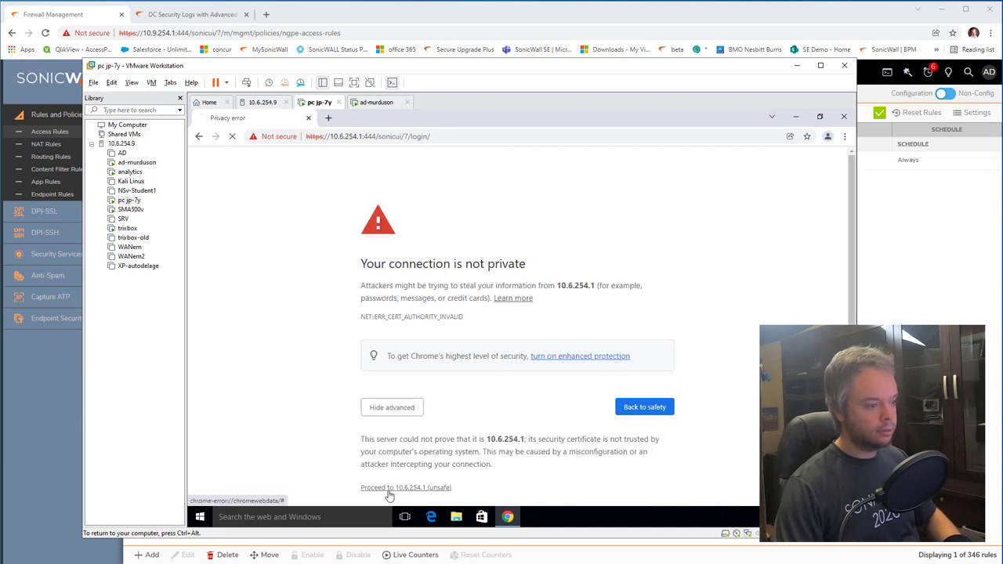
click(390, 491)
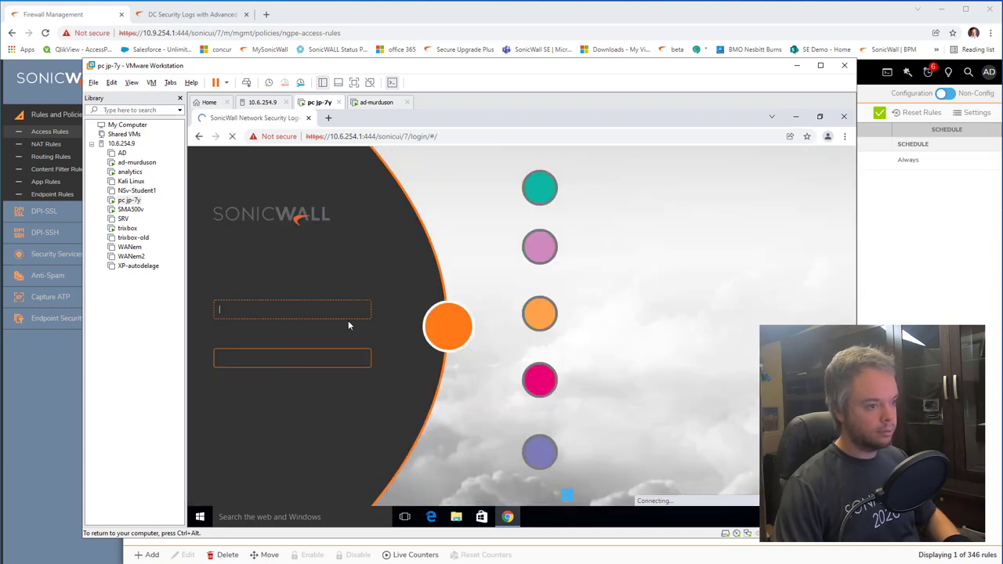
click(326, 308)
click(290, 327)
key(Return)
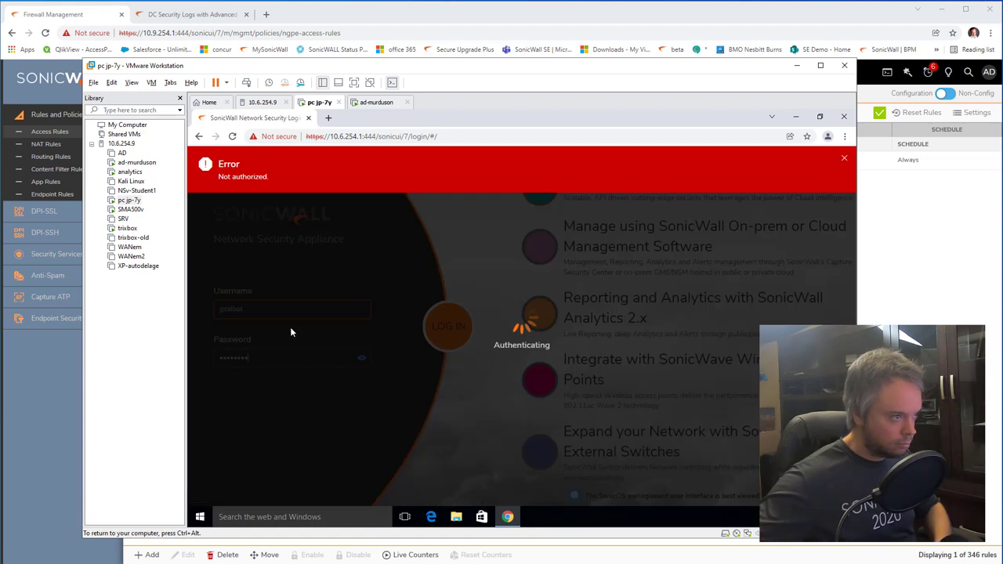
click(608, 394)
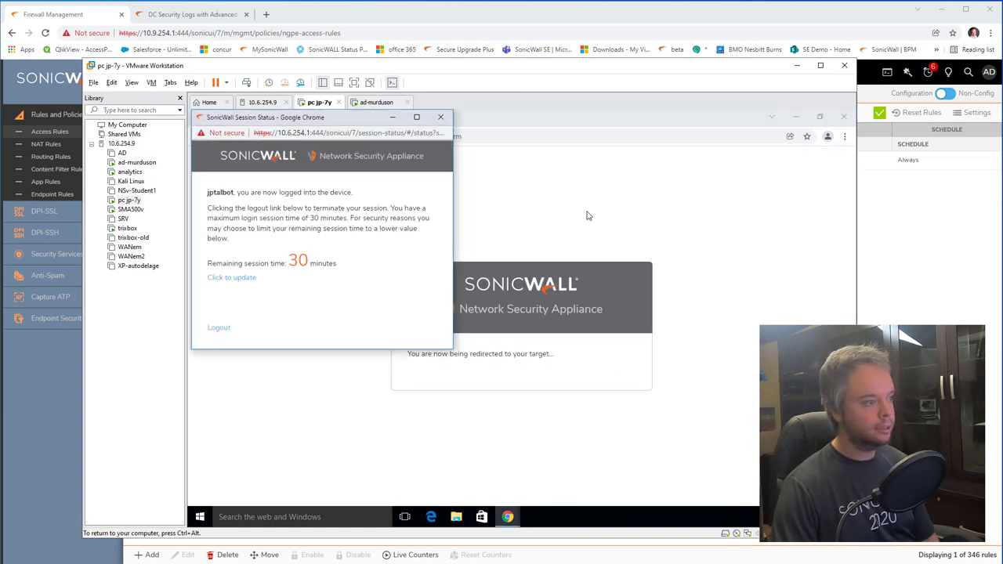
Step: Open 10.7.254.3 to reach the trixbox User Mode page
click(344, 137)
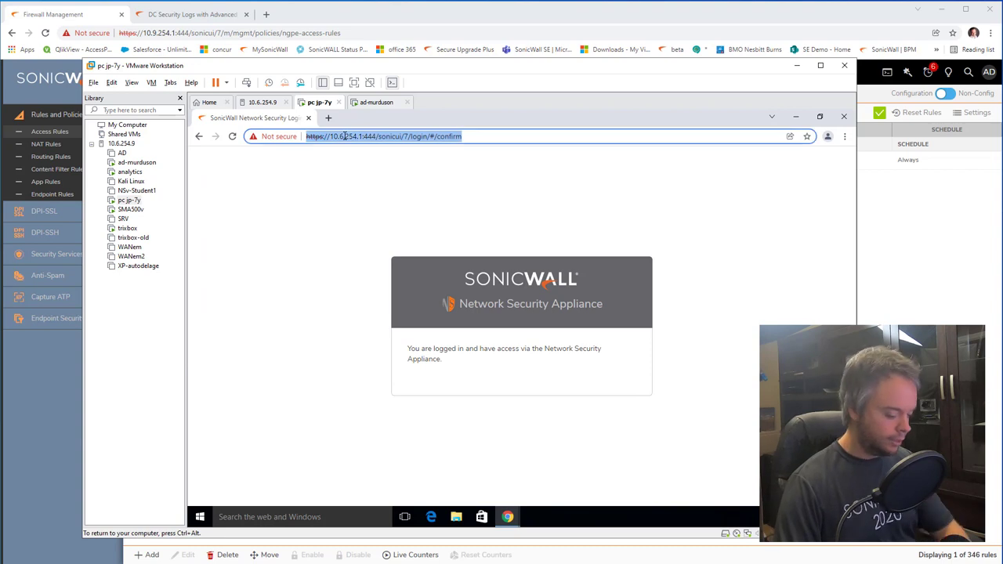
text(10.7.254.)
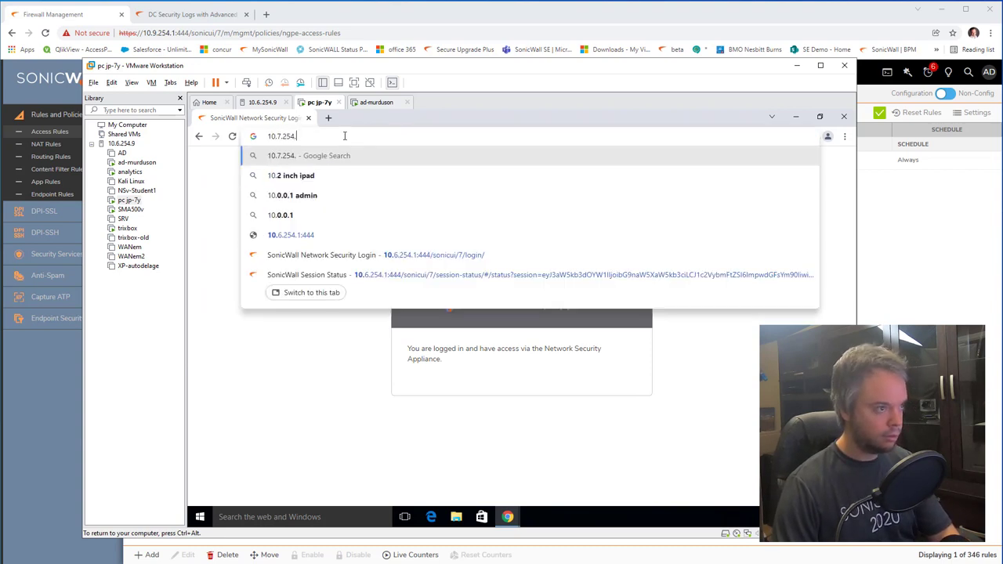
text(3)
key(Return)
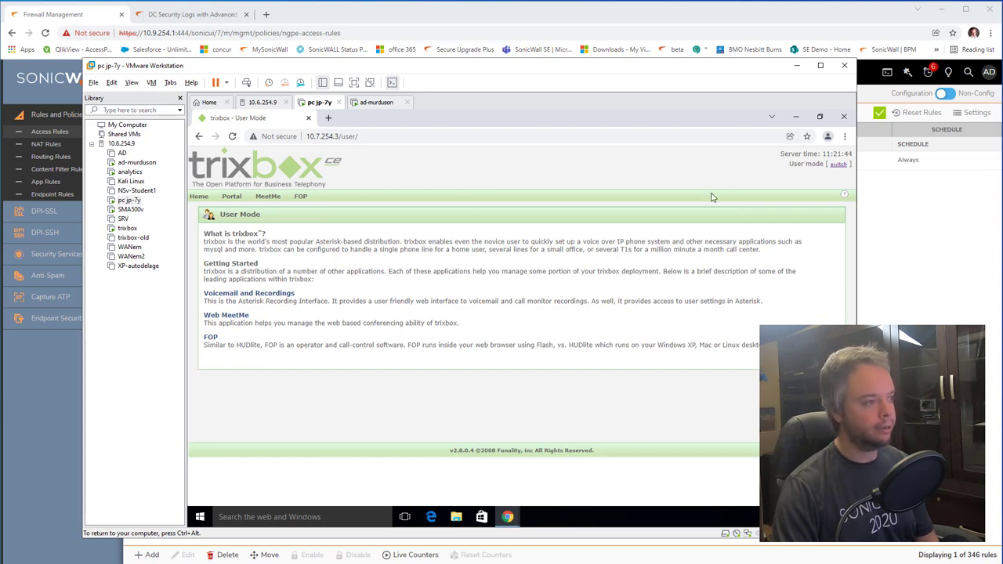
Step: Close trixbox, log out of the user session, and verify ford.ca now fails with a connection reset
click(843, 118)
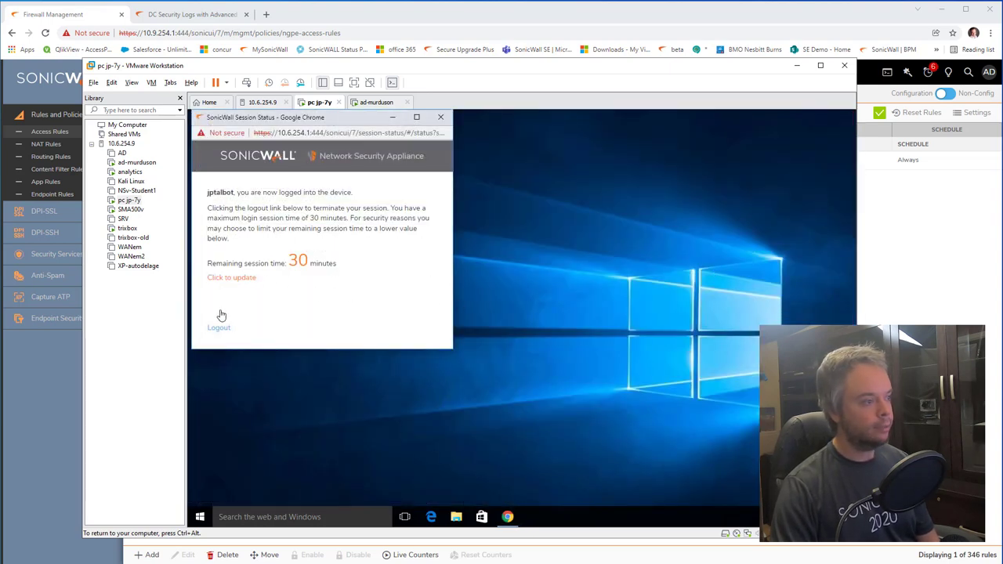
click(219, 328)
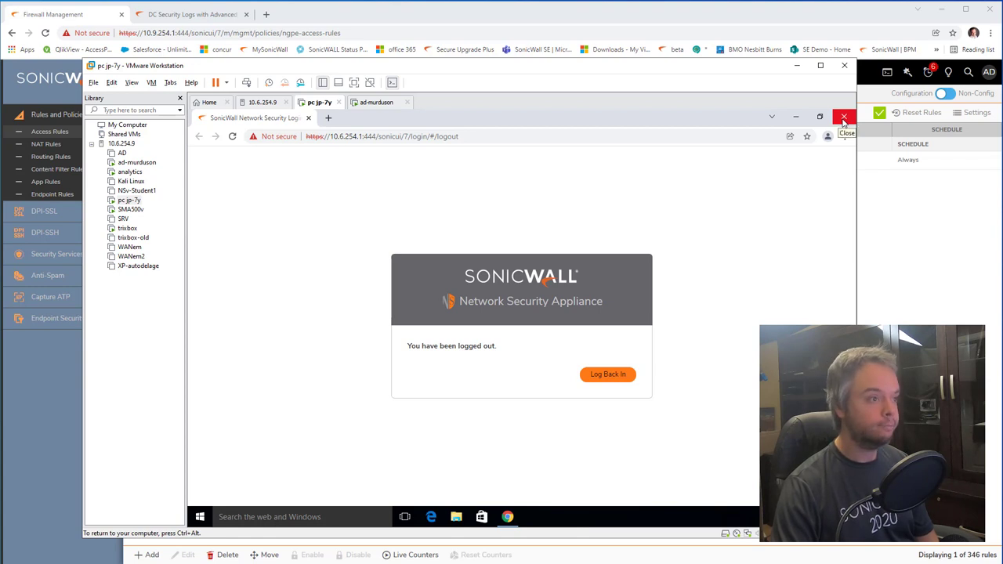
click(390, 135)
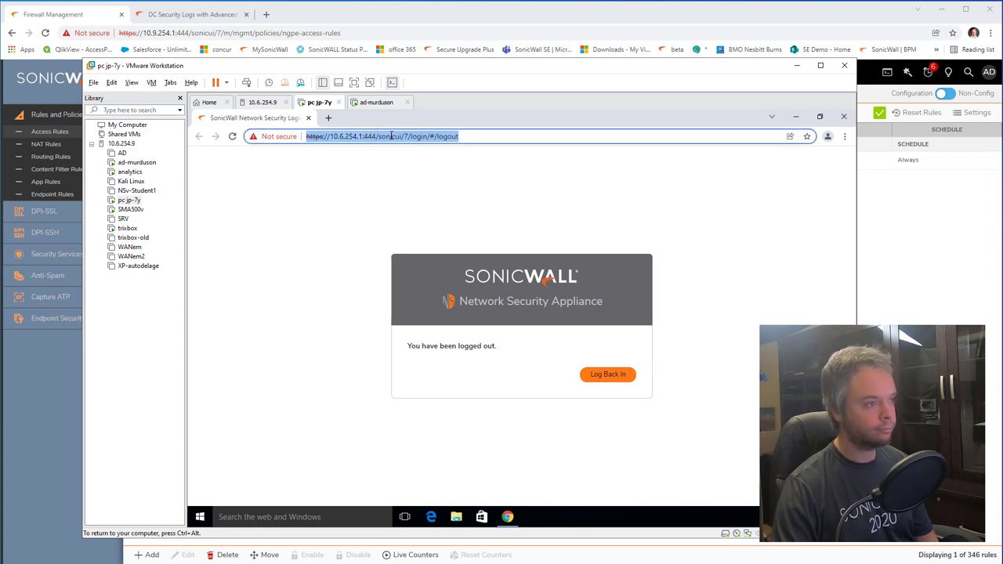
text(ford)
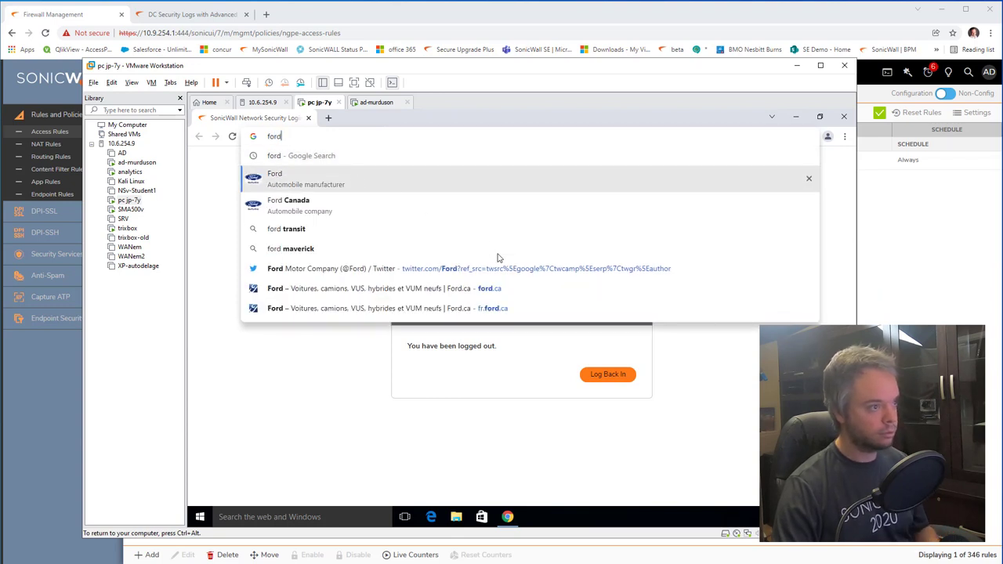
key(Return)
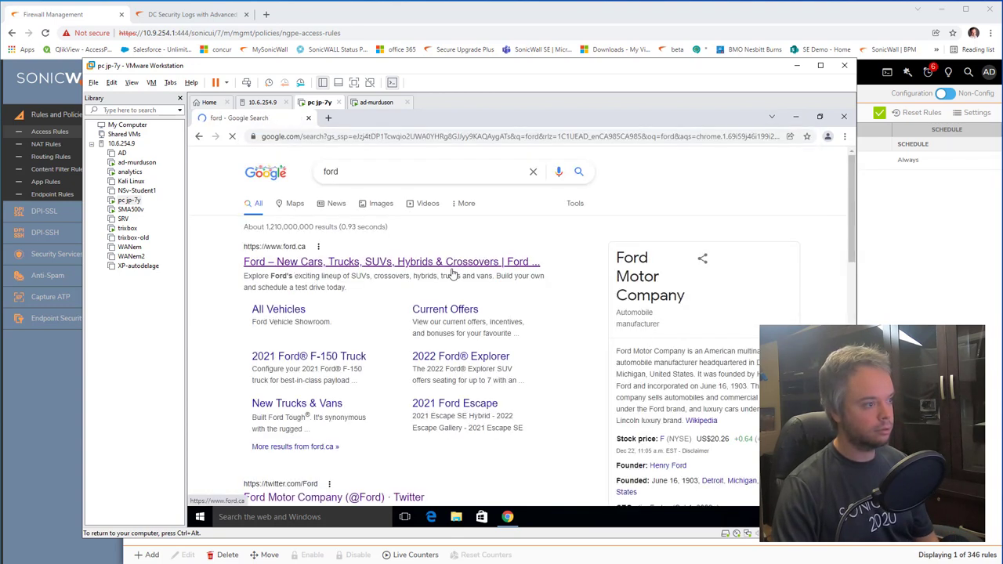
click(453, 265)
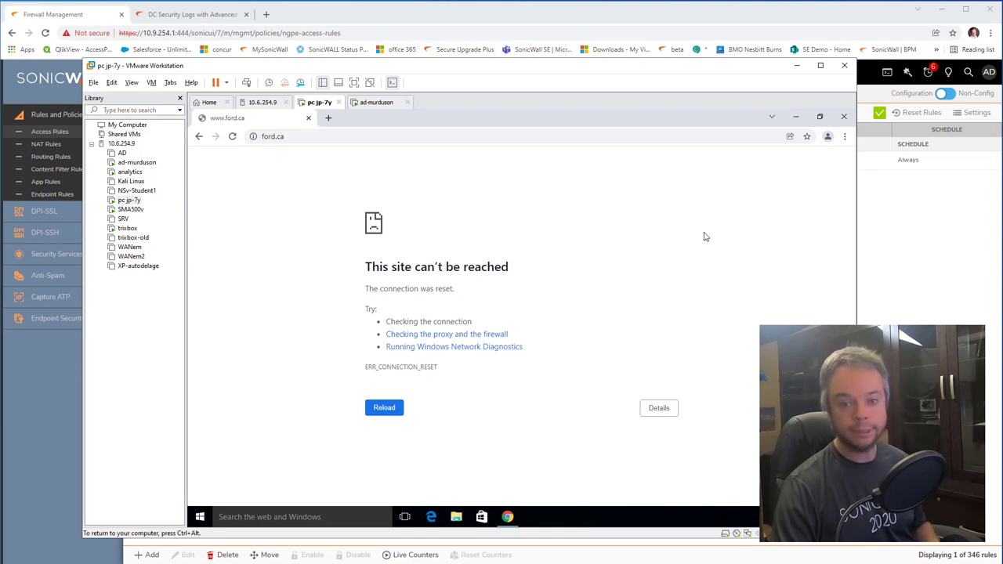
click(473, 22)
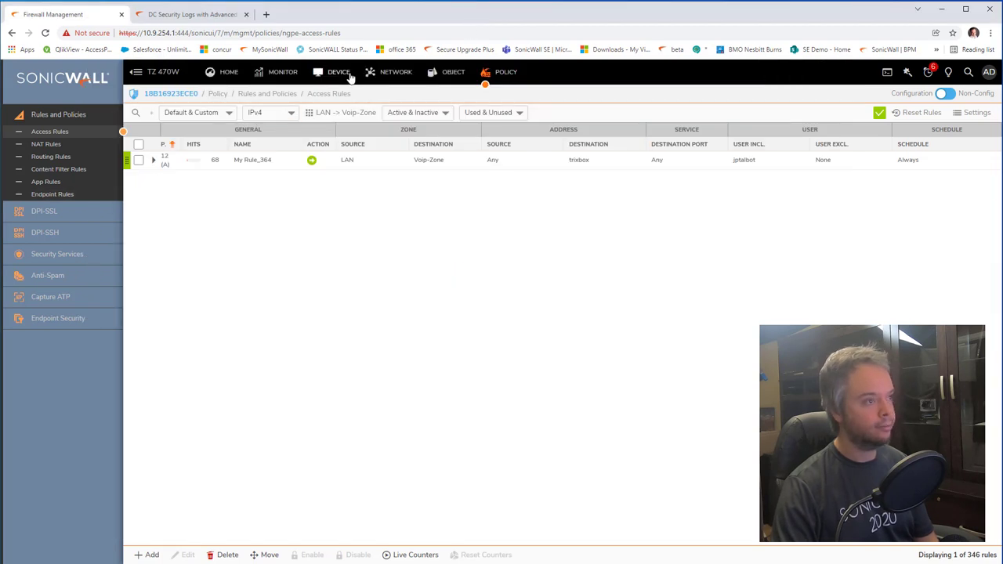
Step: Open Device > Users > Status to list the currently active firewall users
click(339, 71)
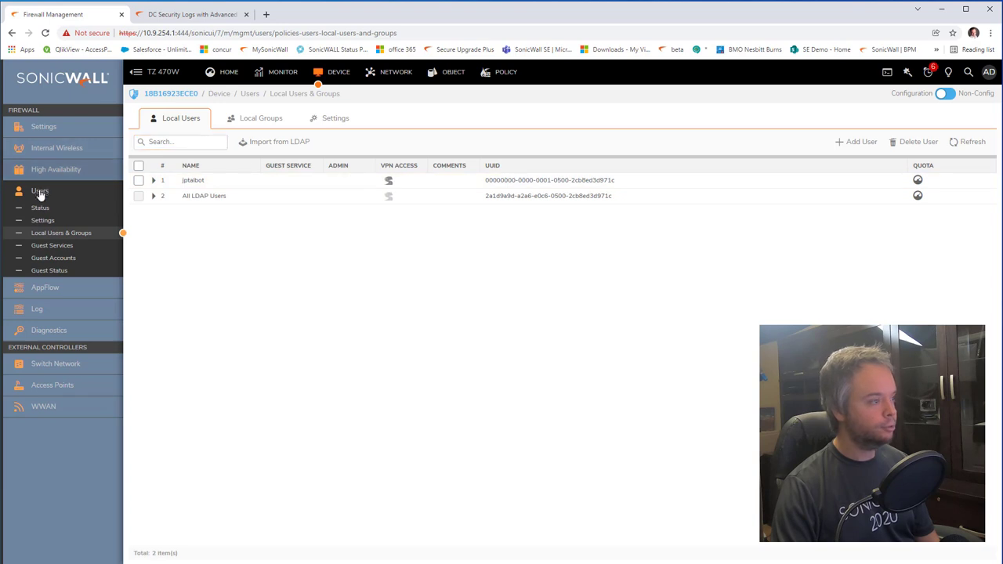
click(40, 207)
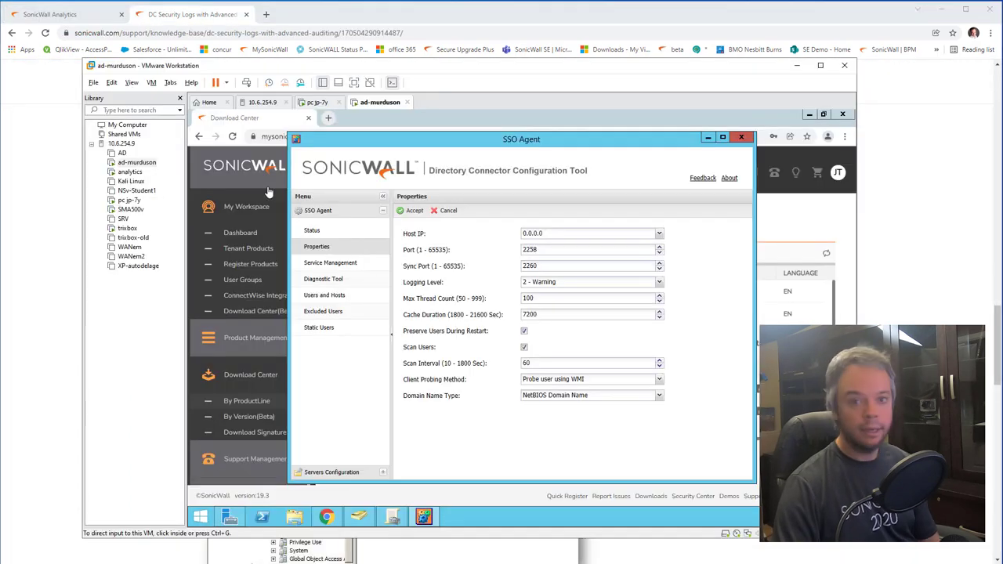
Step: Close the VM's browser and sign the current user out of Windows
click(130, 200)
click(844, 117)
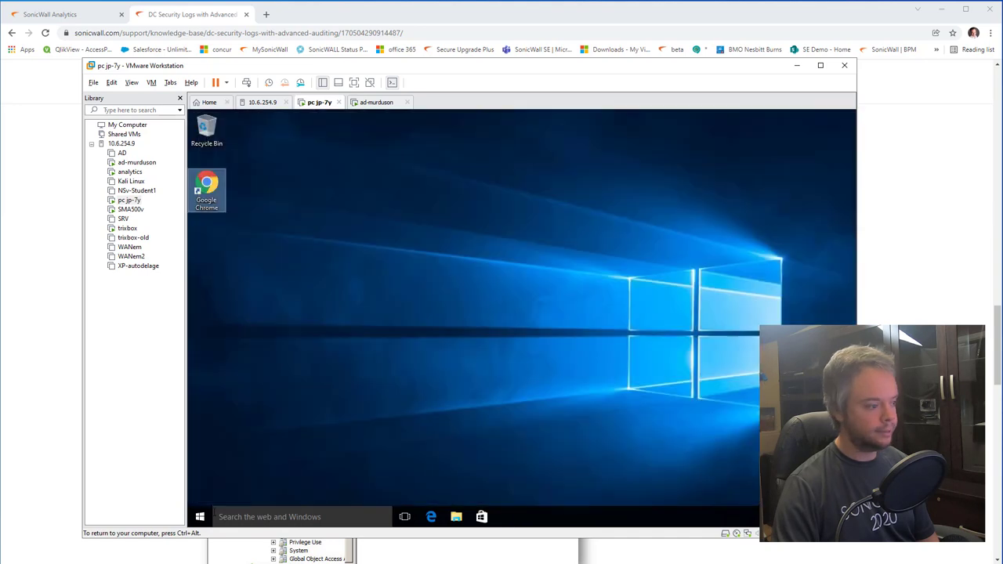
click(200, 516)
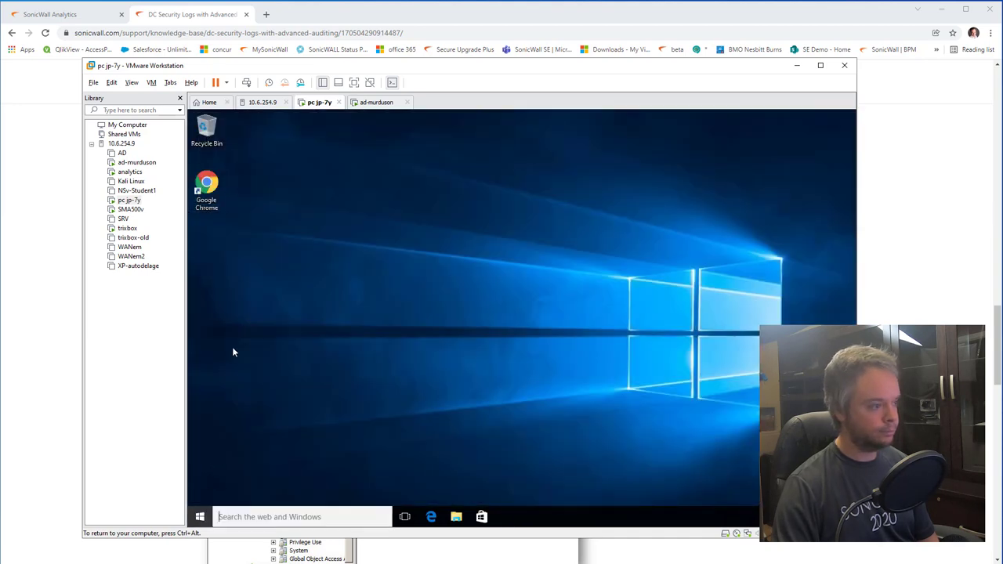
click(210, 221)
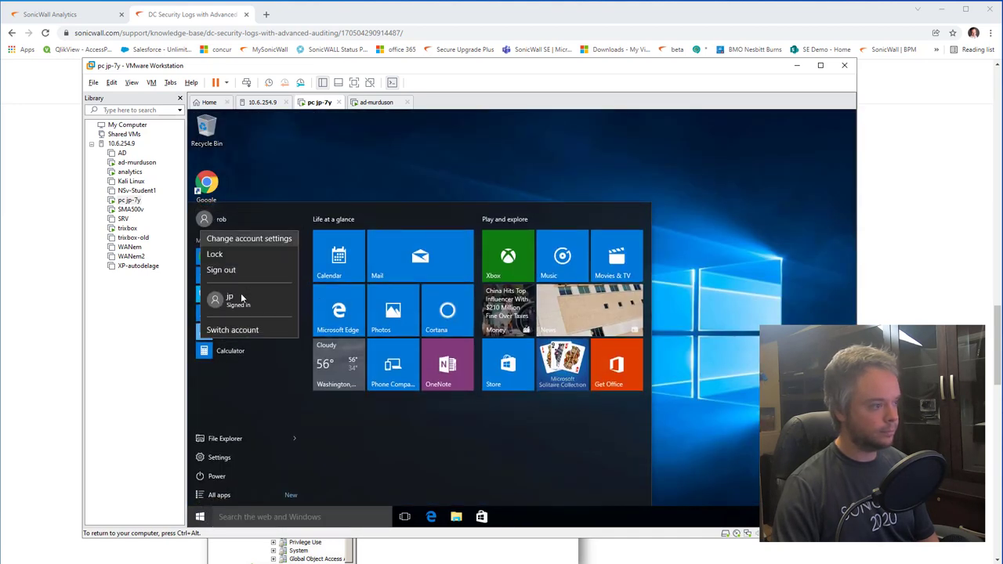
click(230, 272)
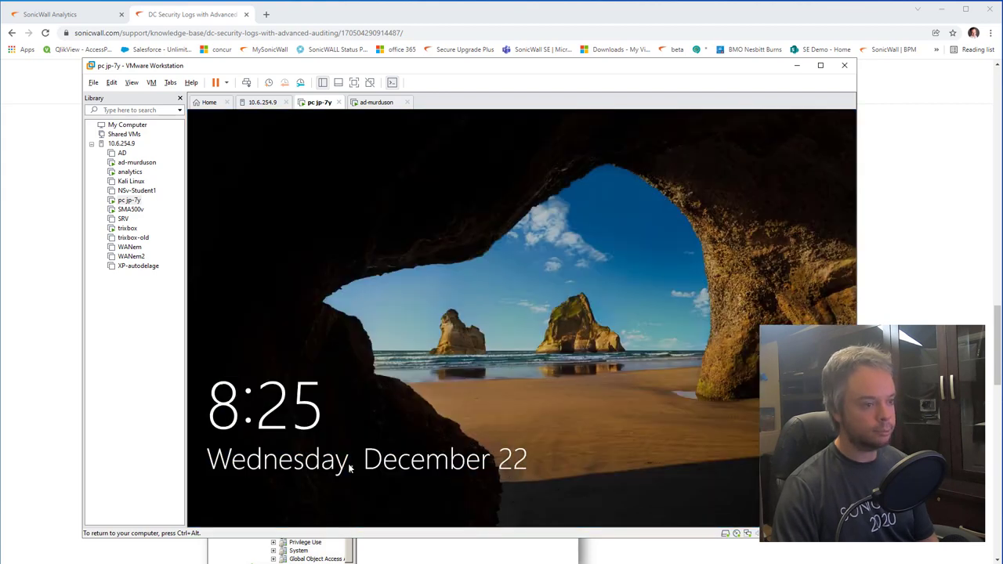
Step: Sign in to the Windows VM as Other user with a local .\ account and its password
click(559, 354)
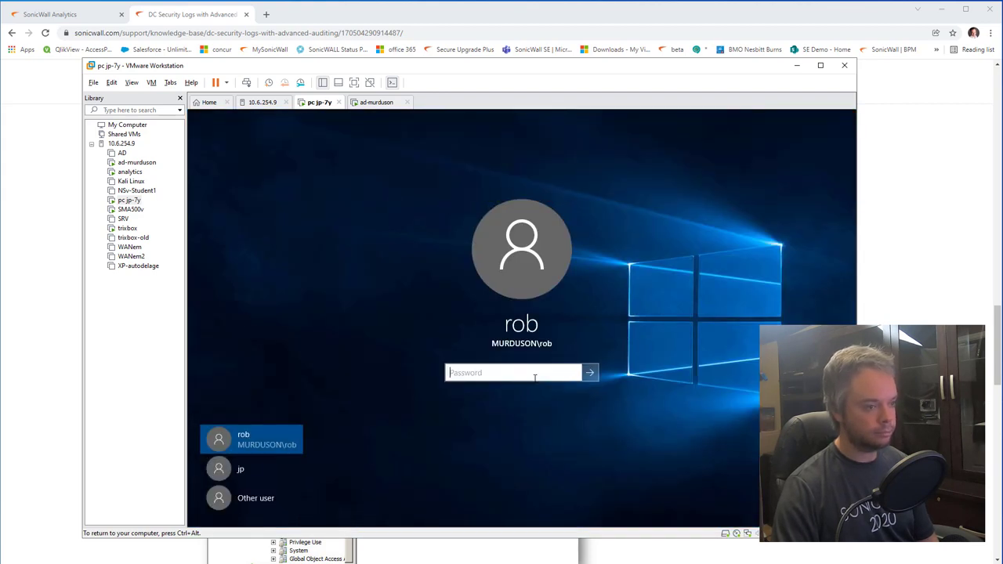
text(••)
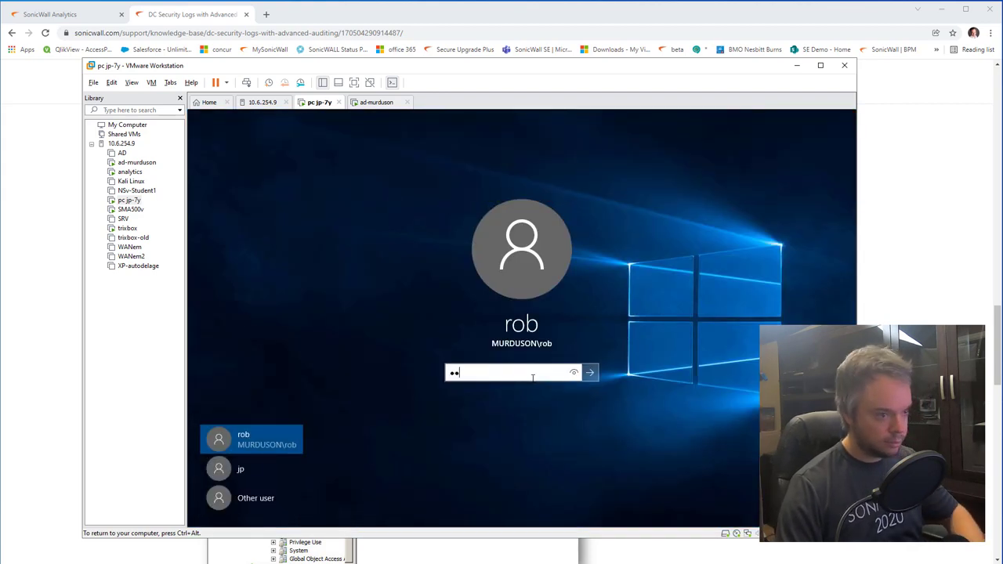
click(239, 500)
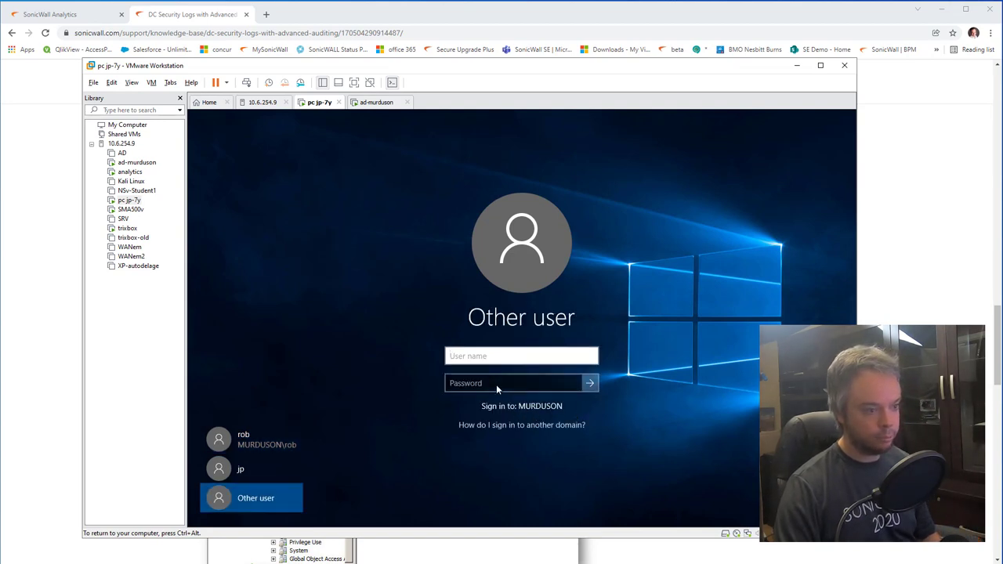
click(486, 357)
text(.\jp)
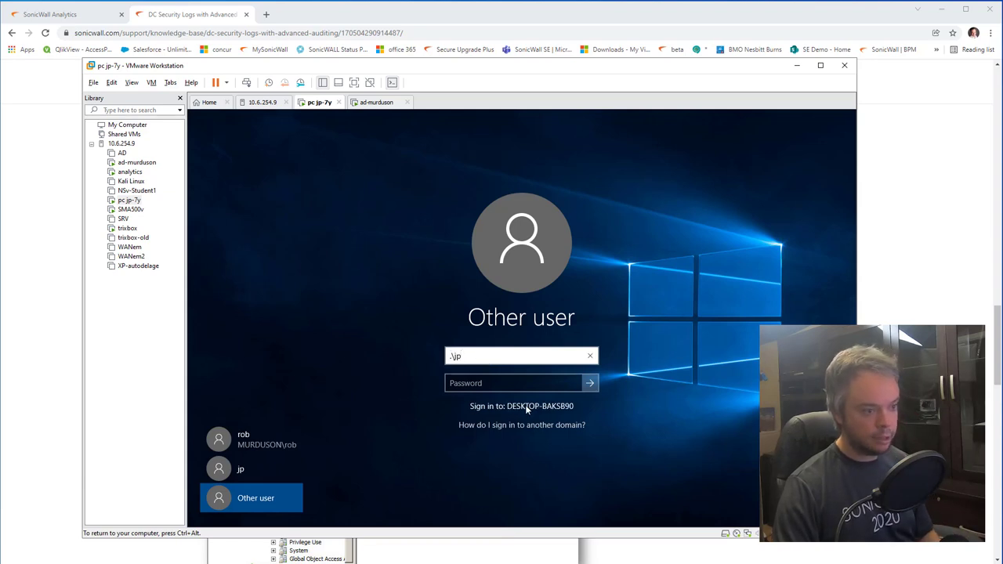
click(508, 386)
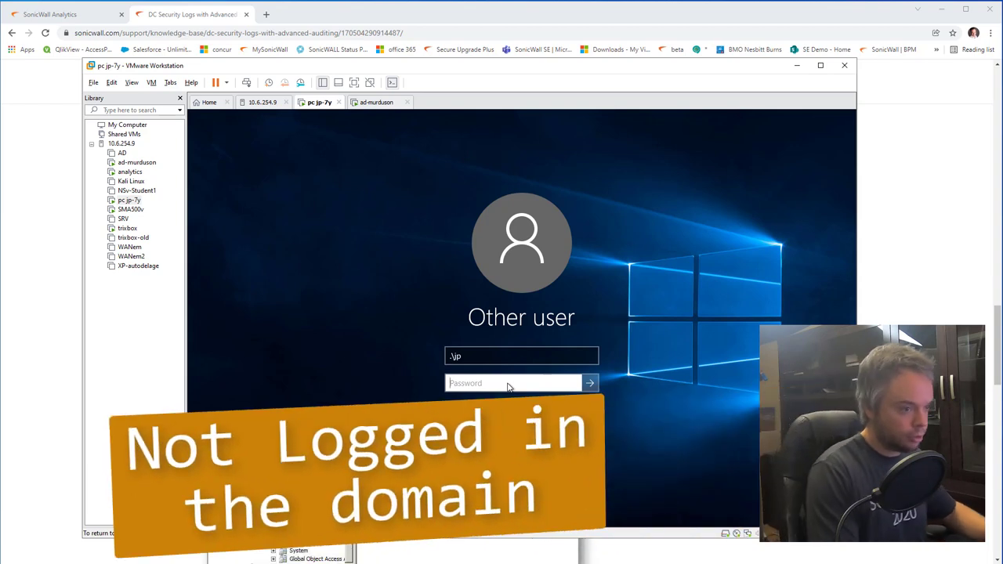
text(*****)
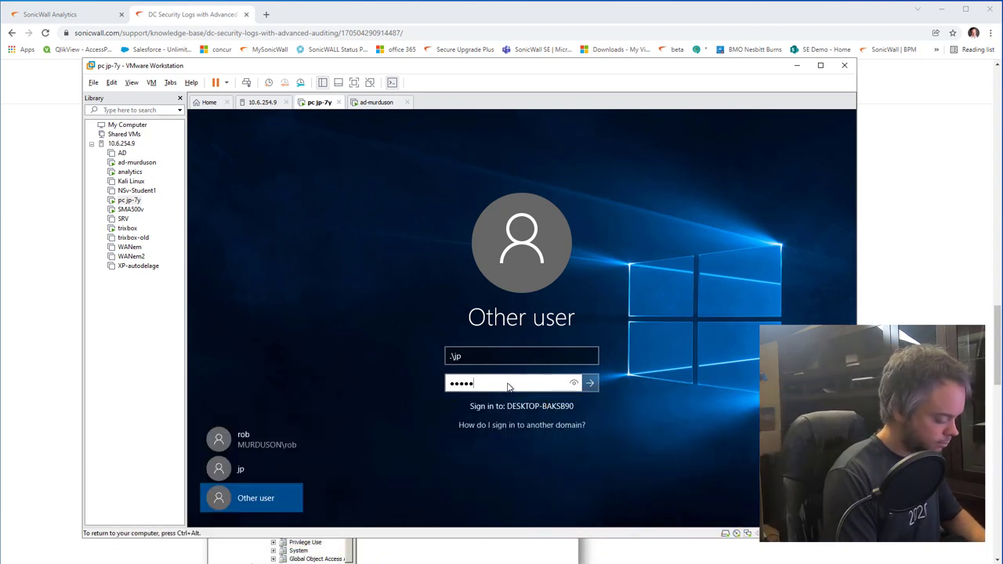
text(*)
key(BackSpace)
key(BackSpace)
key(BackSpace)
key(BackSpace)
key(BackSpace)
key(BackSpace)
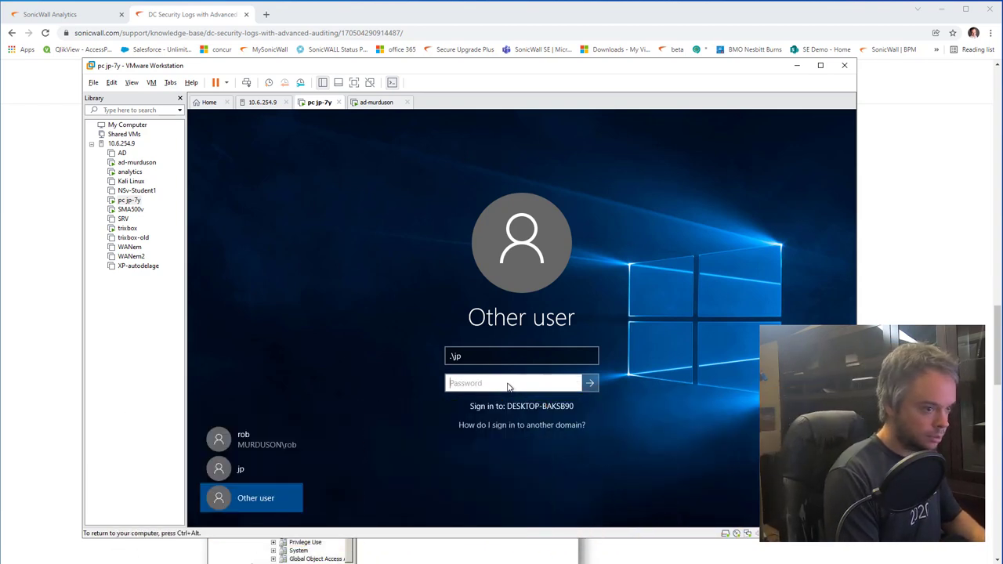
text(******)
key(Return)
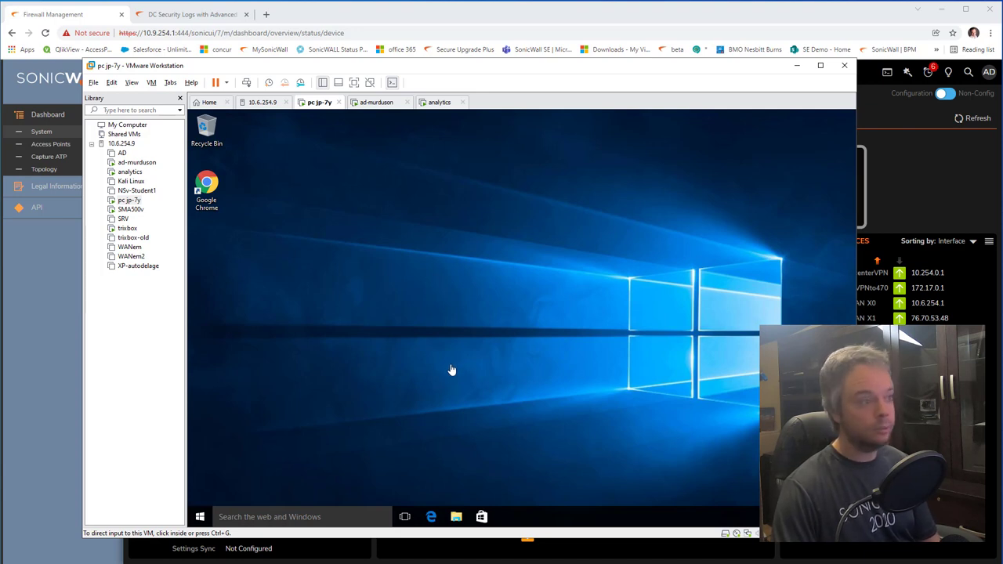
Step: Open the VM's Start menu, then release the VM back to the SonicOS dashboard
click(201, 519)
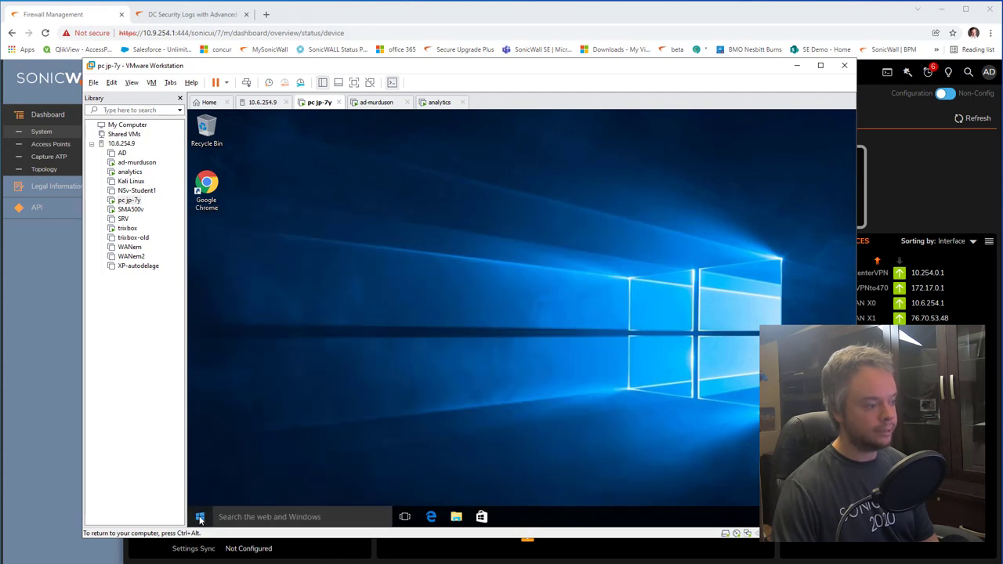
click(201, 518)
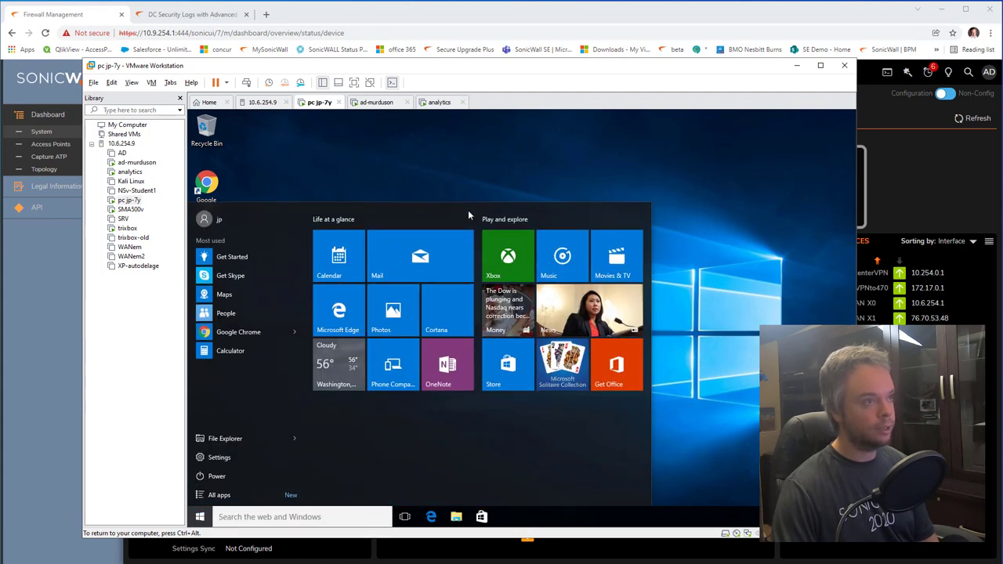
key(alt+Tab)
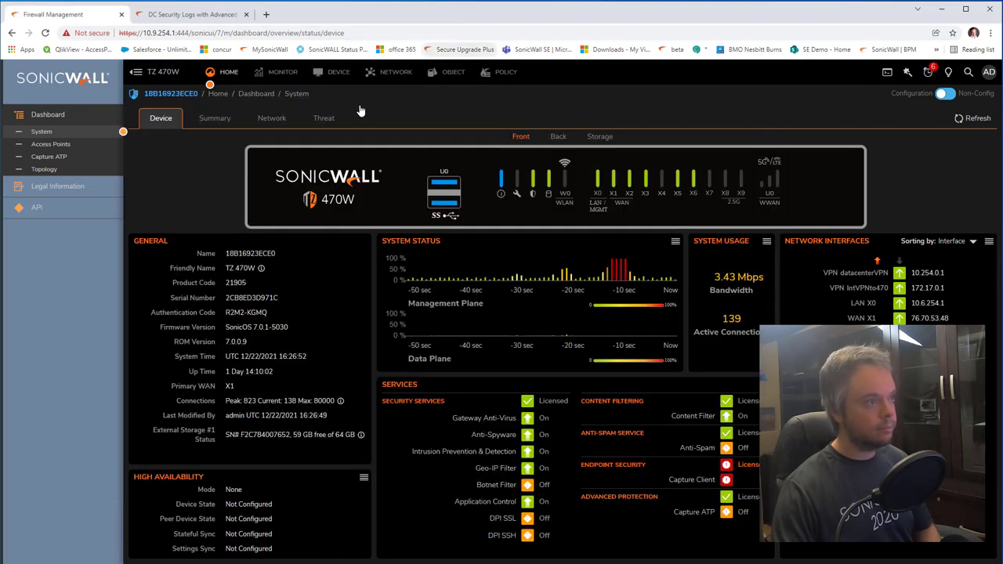
Step: From Users > Status, go to Access Rules filtered to LAN → WAN and edit the users out rule
click(337, 72)
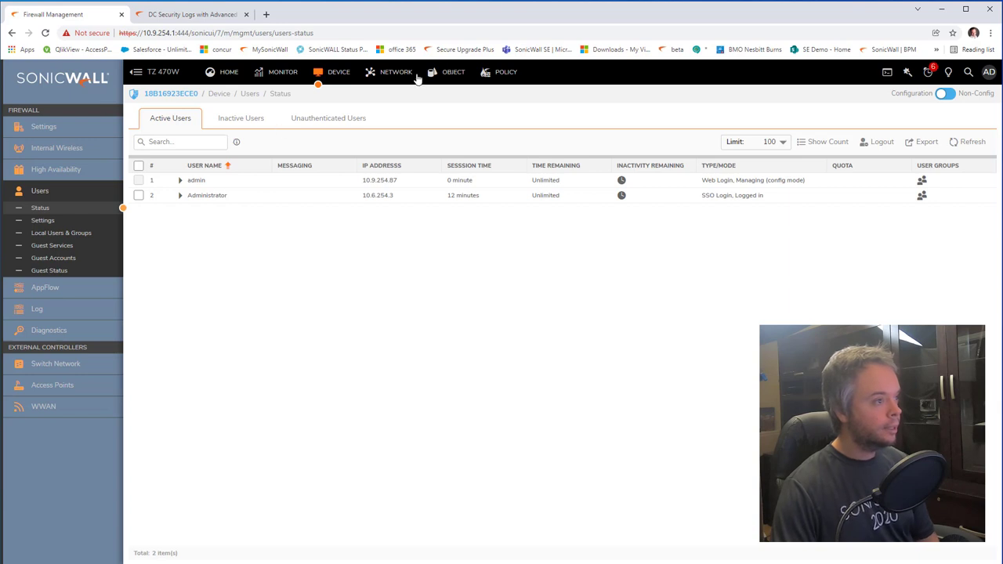
click(487, 76)
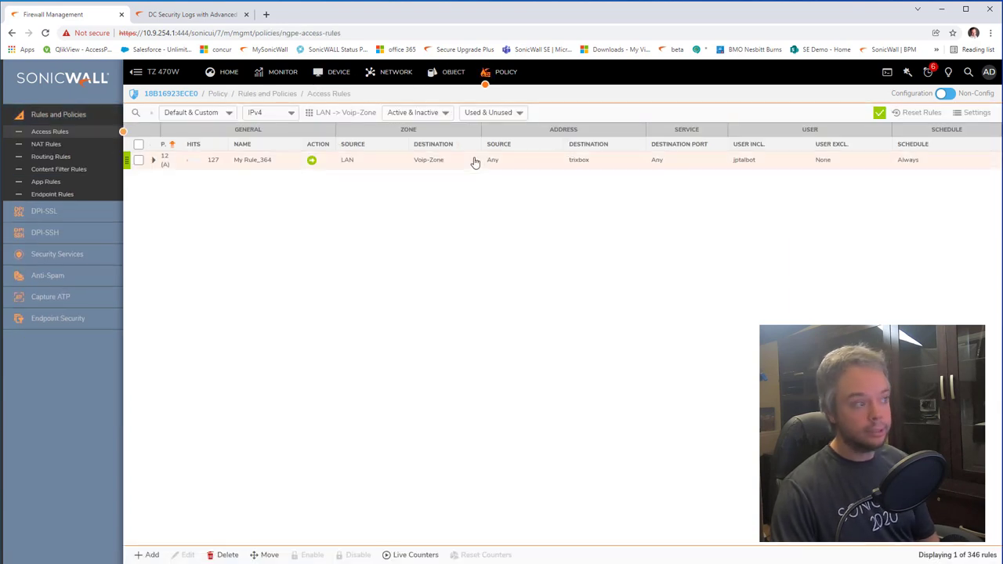
mouse_move(464, 174)
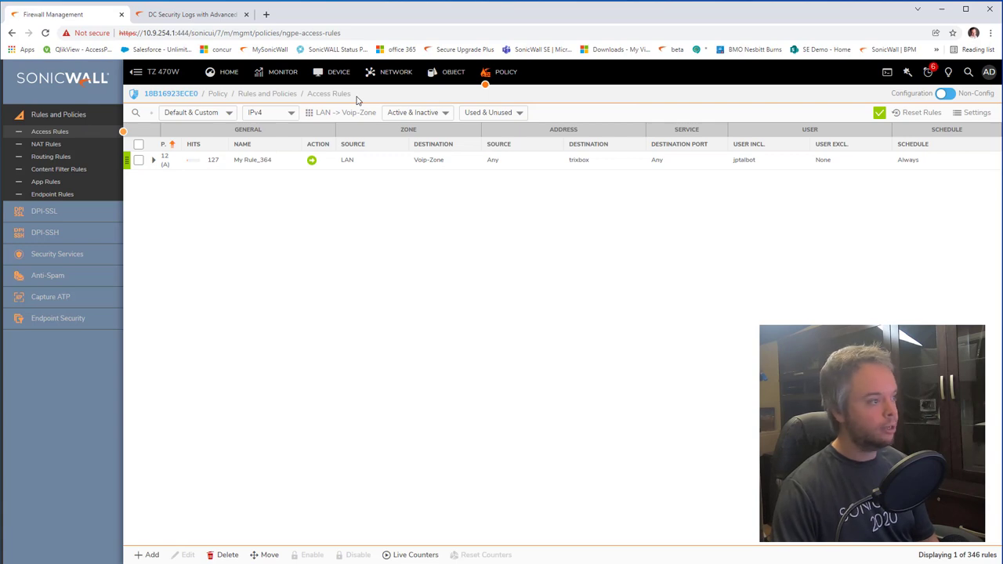
click(317, 112)
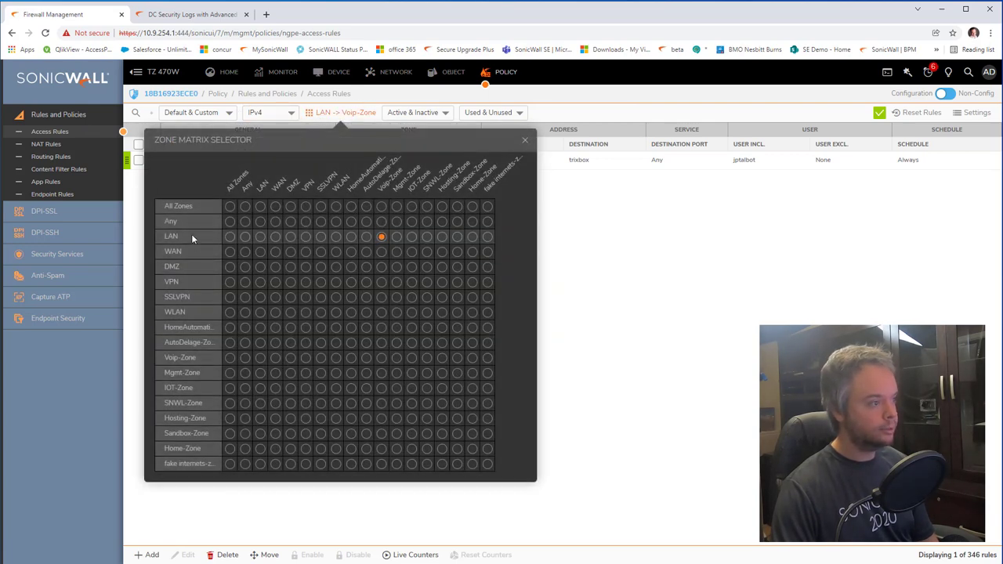
click(275, 236)
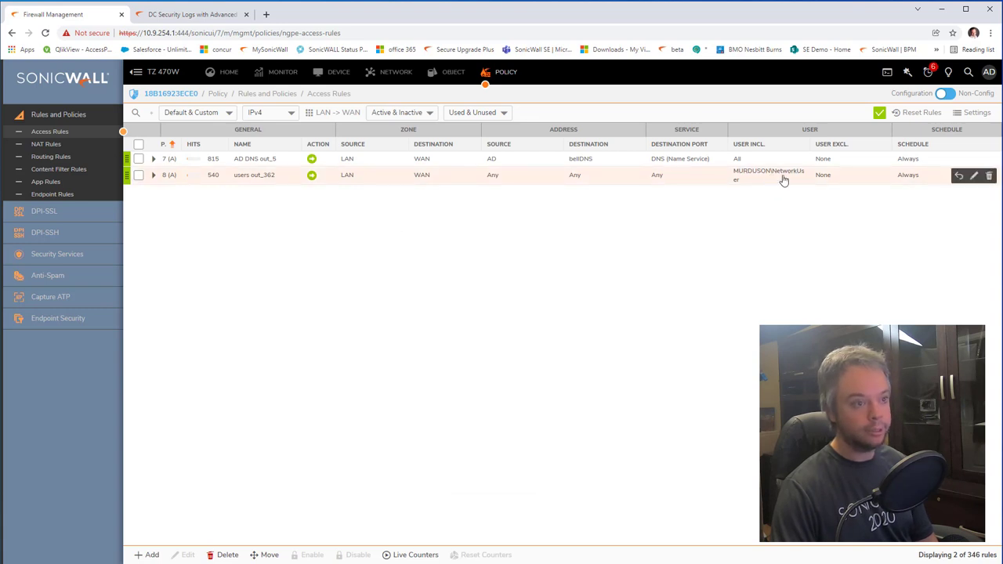
click(973, 175)
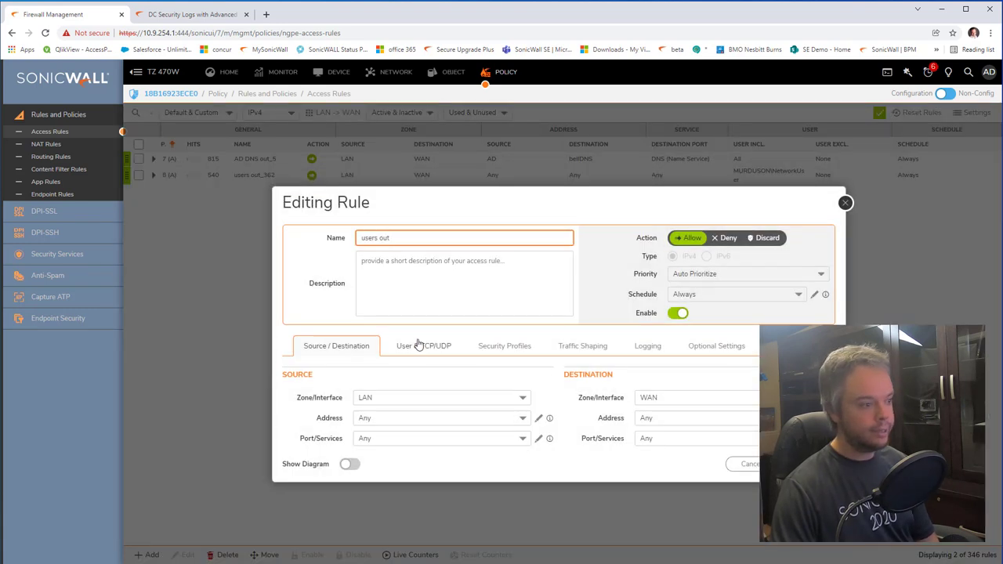
Step: Check the users out rule's User & TCP/UDP tab, toggling Don't invoke Single Sign On off again, and close unsaved
click(419, 346)
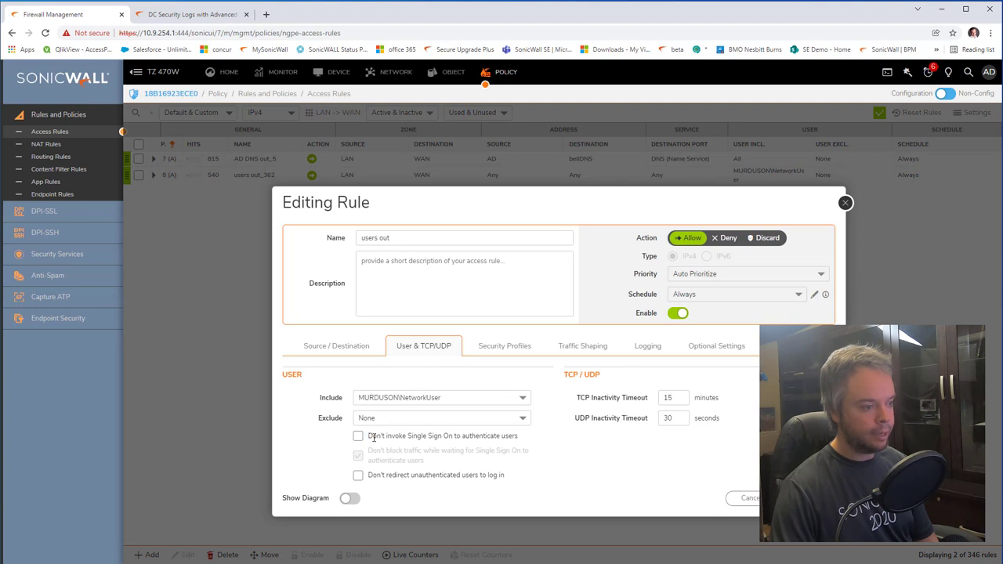
drag(373, 437, 500, 436)
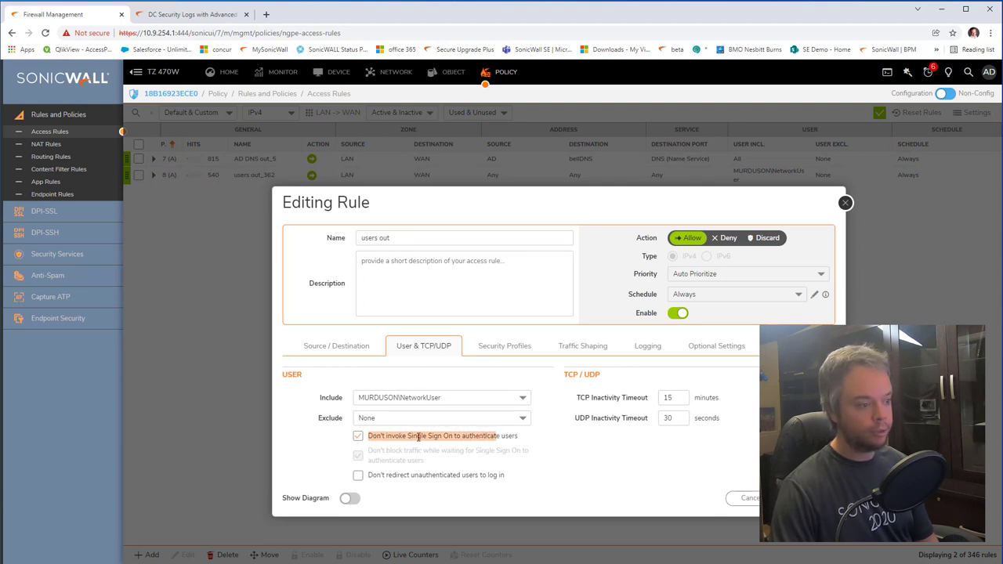
click(418, 438)
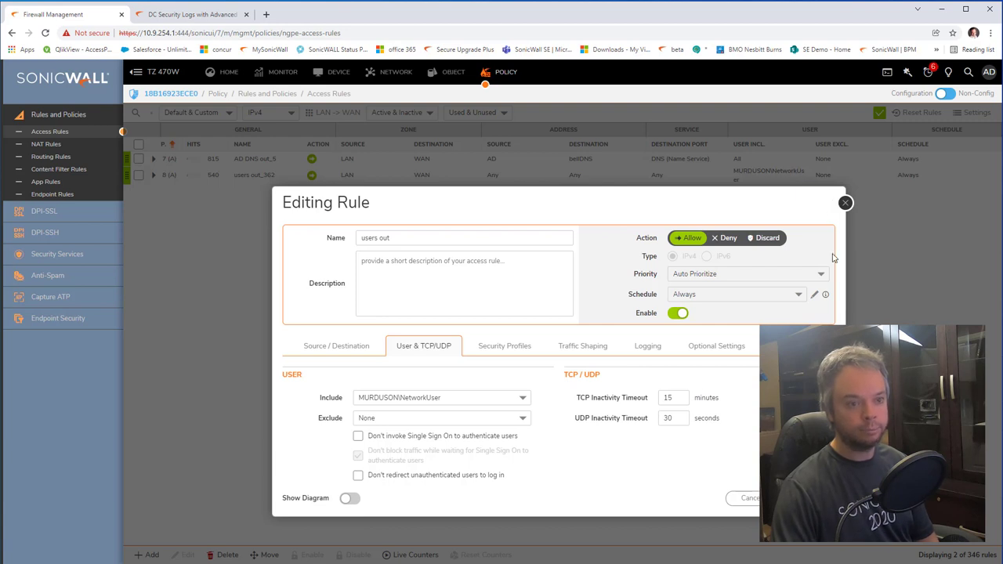
click(845, 203)
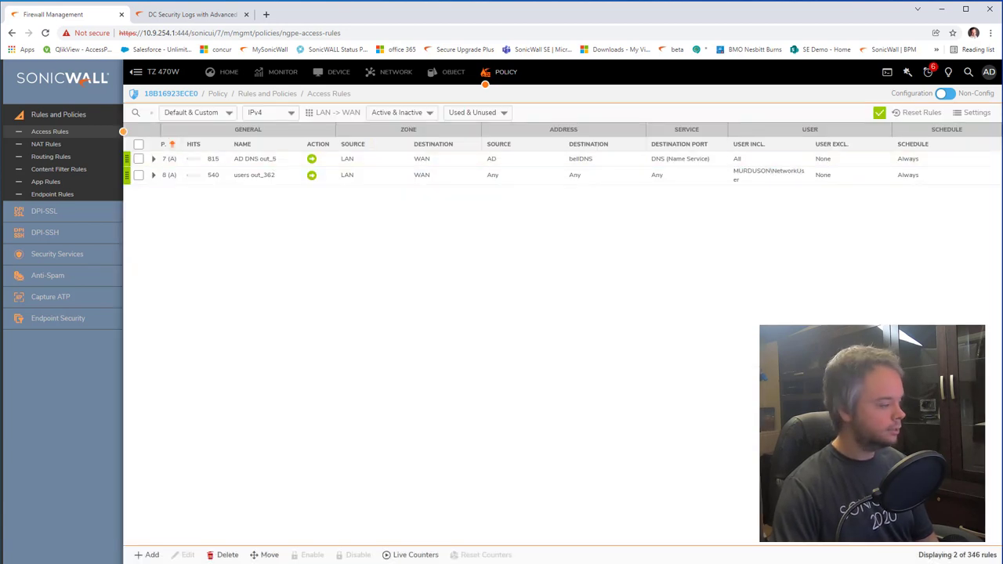
Step: Bring the Windows VM forward and launch Google Chrome inside it
key(alt+Tab)
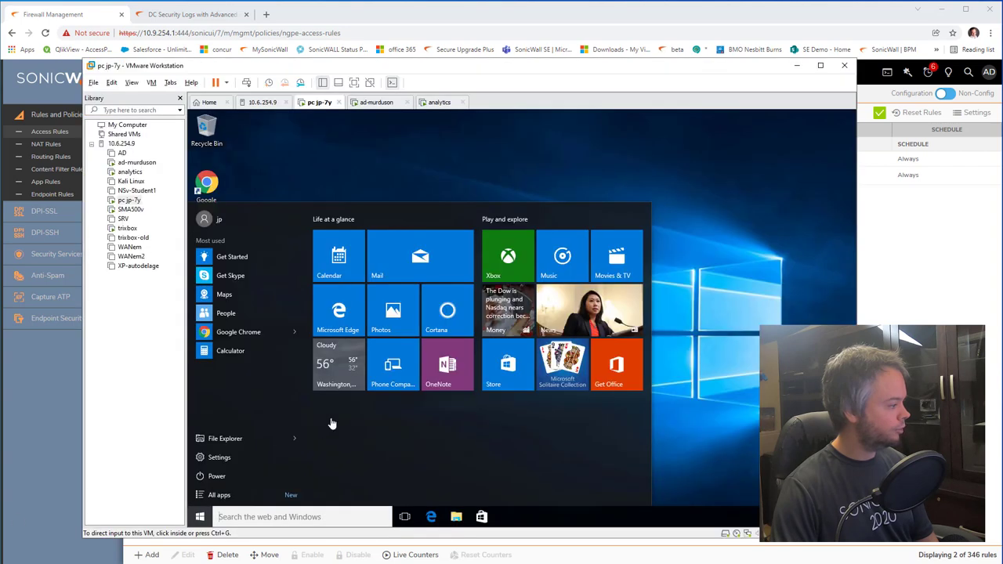
click(717, 392)
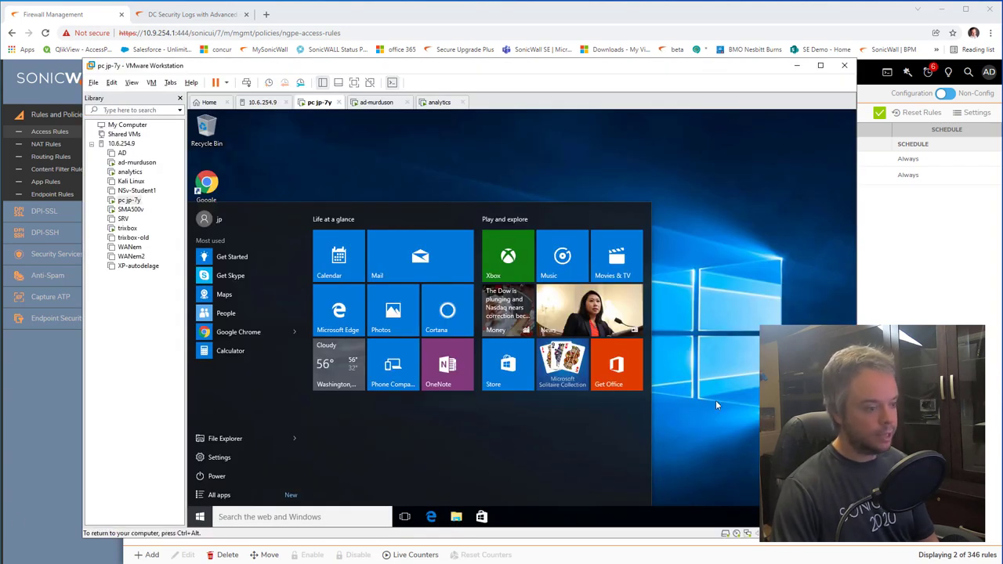
click(206, 188)
double_click(206, 188)
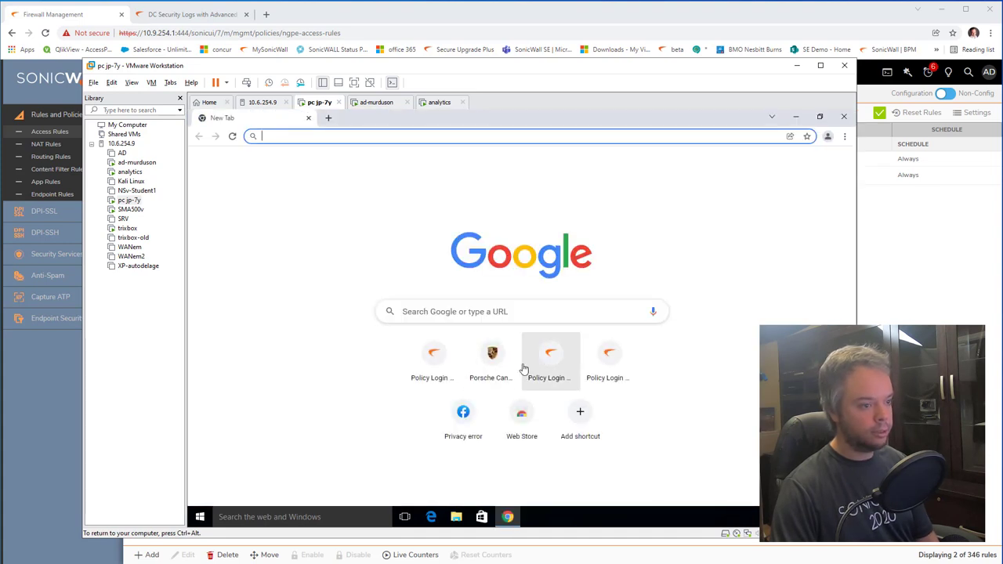
Step: Open the Porsche shortcut, follow it to the firewall's Authentication Required page, and close Chrome
click(492, 357)
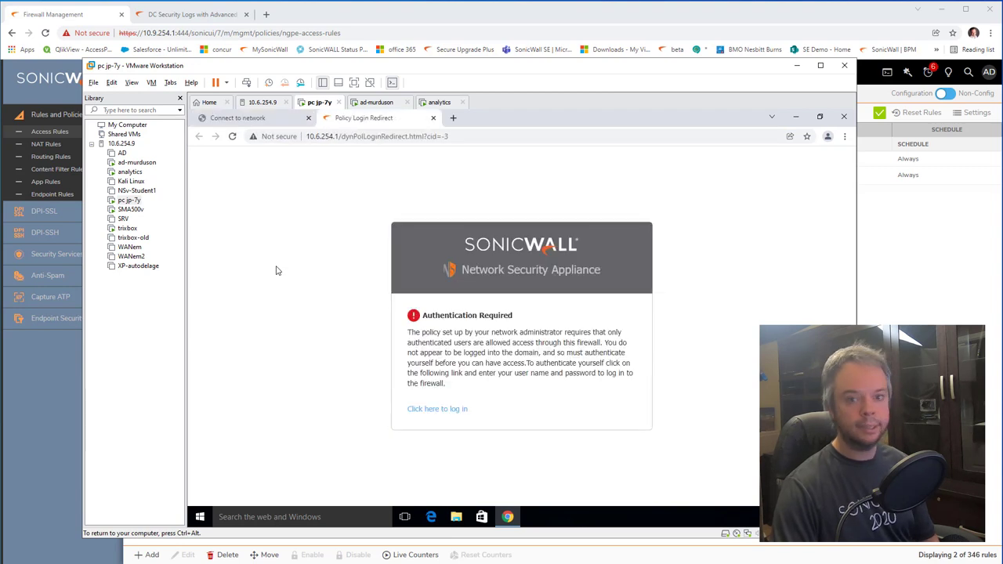
click(453, 409)
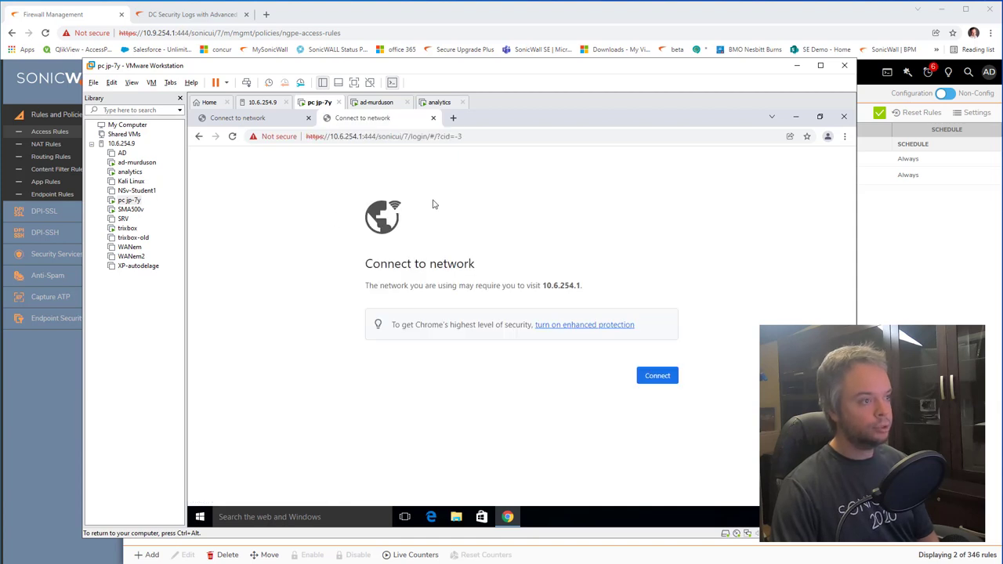
click(844, 118)
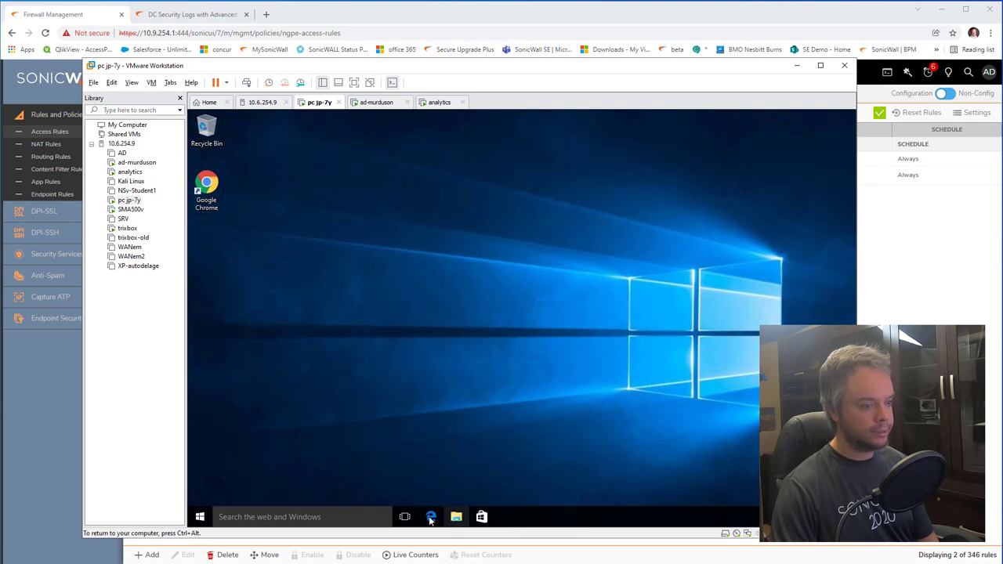
Step: Launch Microsoft Edge in the VM and load porsche.com
key(super+1)
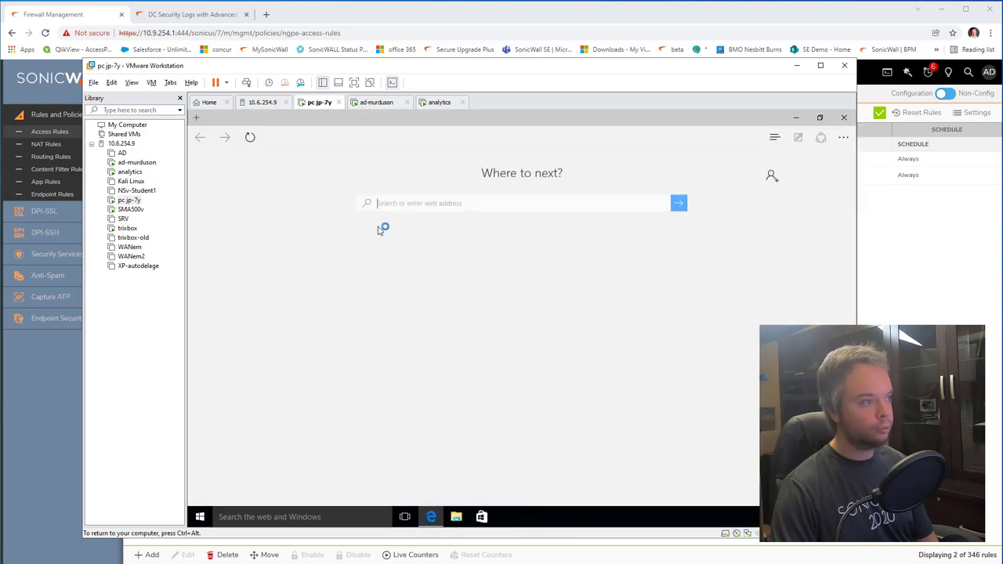
click(411, 216)
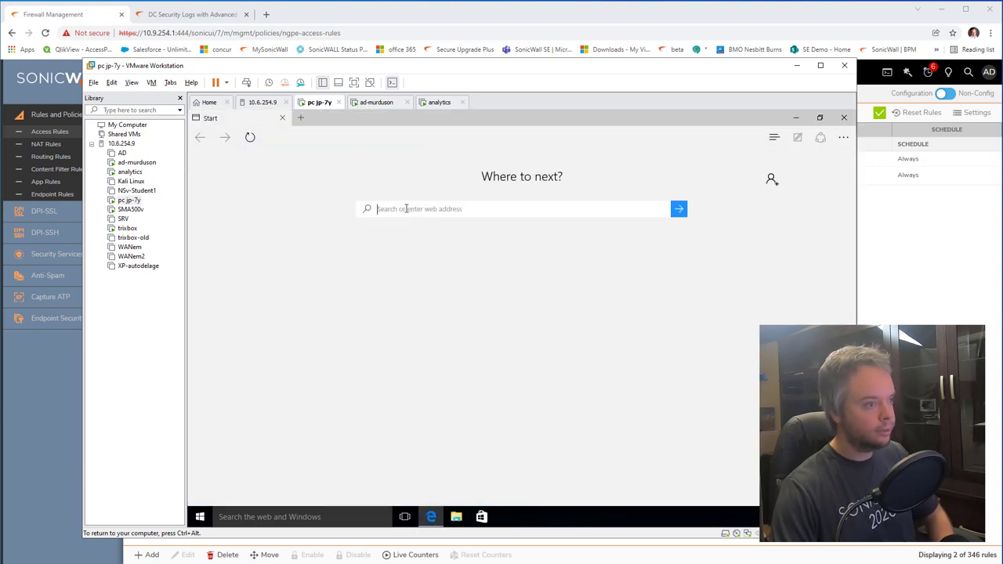
click(345, 138)
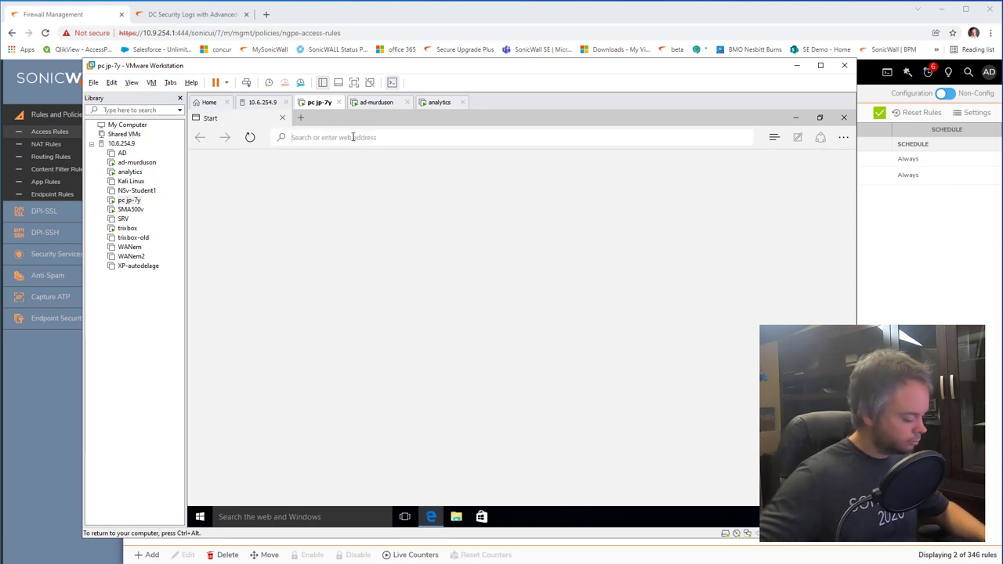
text(porsche.com)
key(Return)
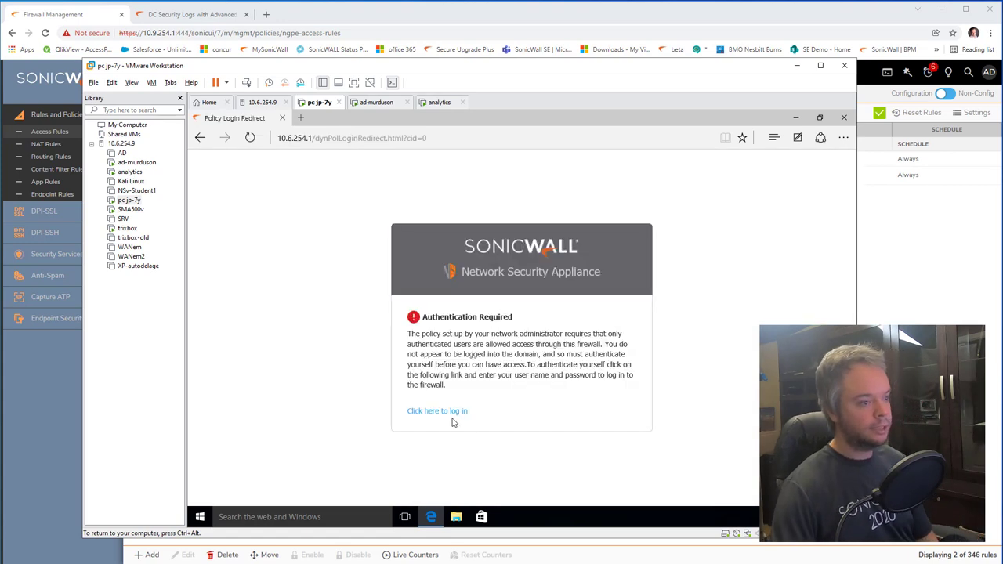
Step: Log in to the firewall as the test user past the certificate warning, then continue to the site
click(458, 414)
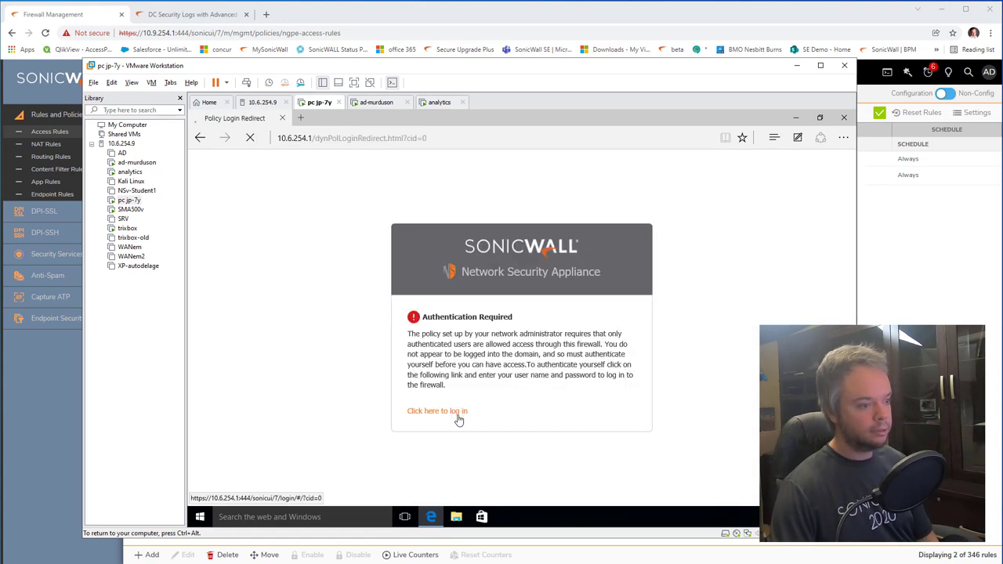
click(462, 328)
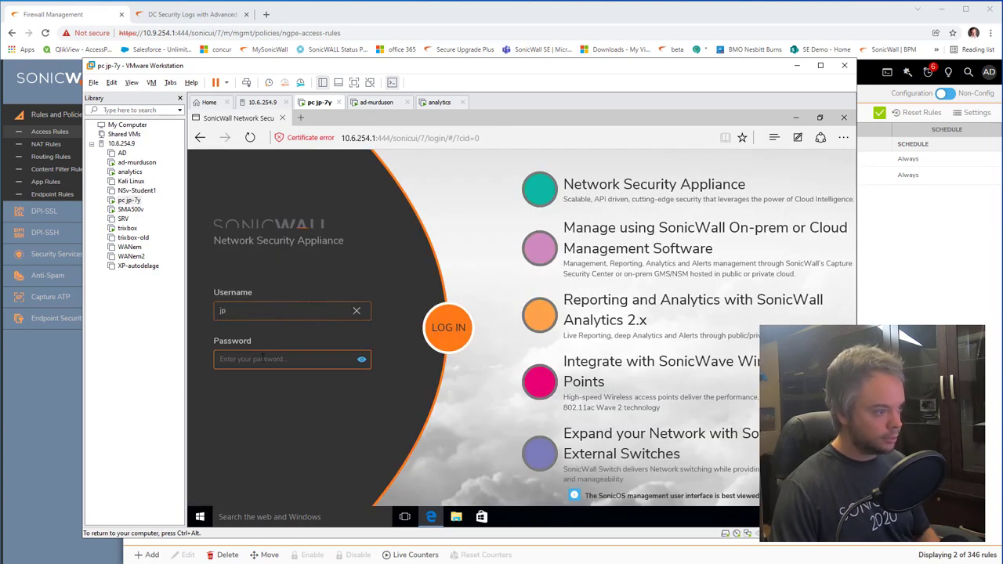
click(286, 359)
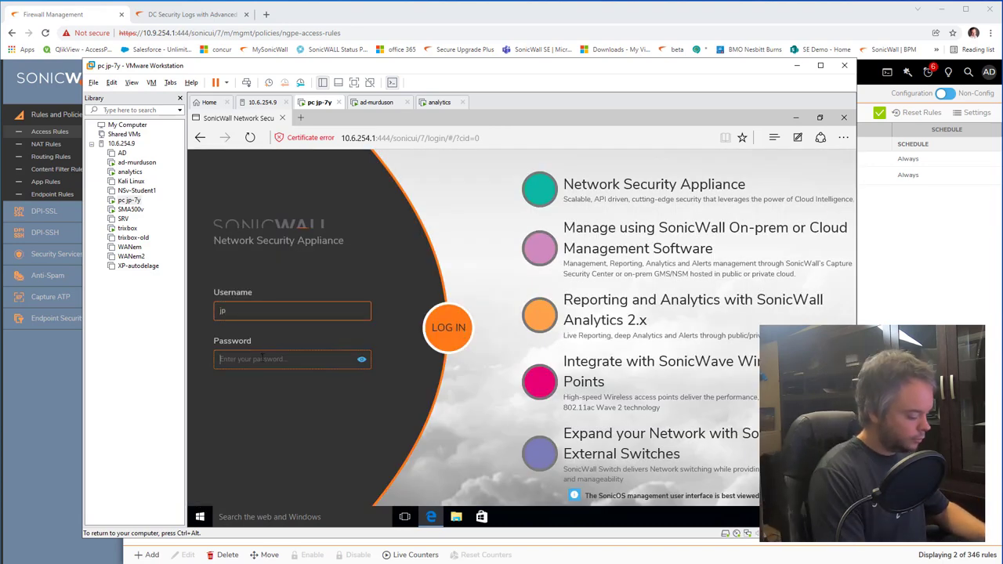
text(•••••)
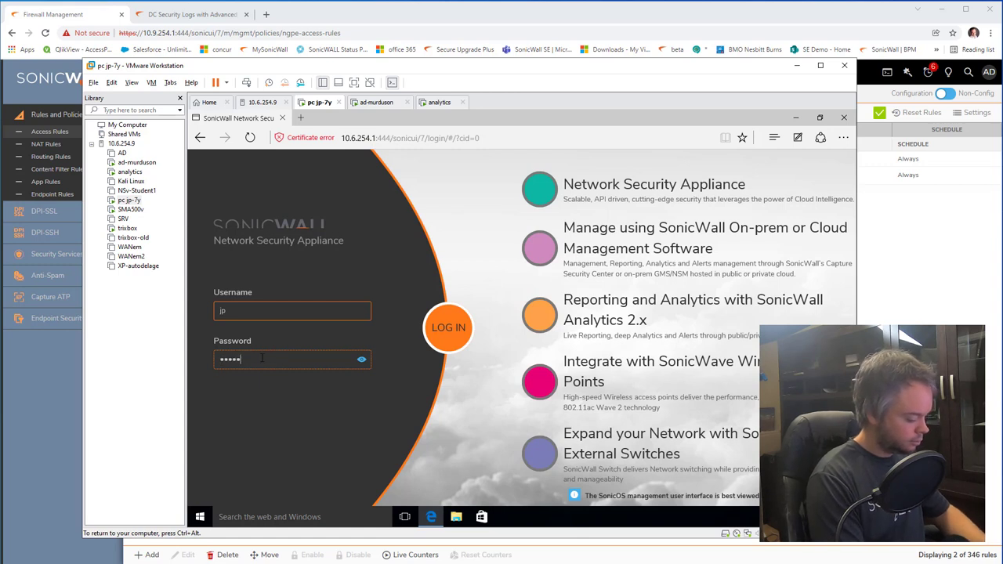
text(•••)
key(Return)
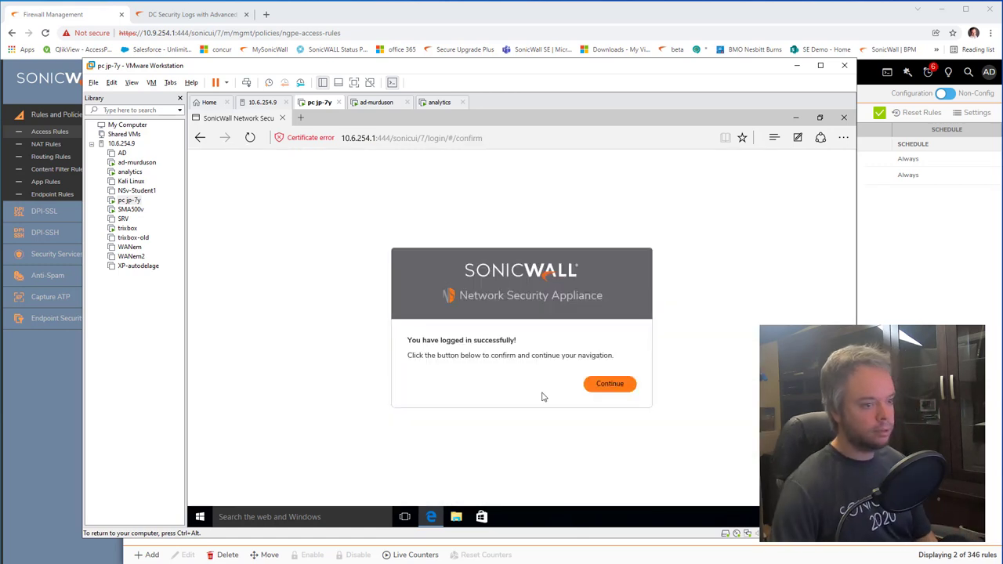
click(609, 383)
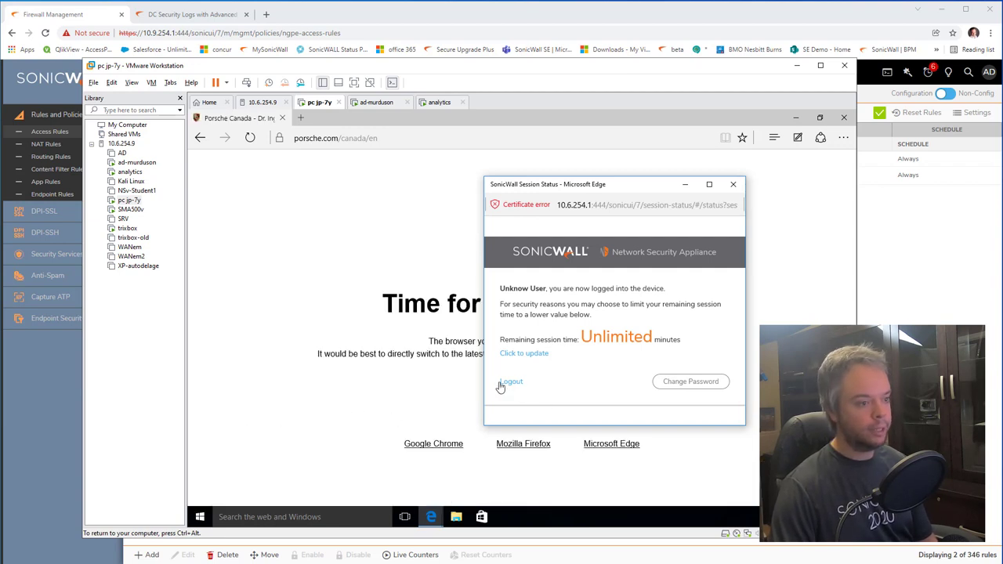
Step: Load ford.com in the VM's Edge, then return to the SonicOS Active Users status page
click(317, 185)
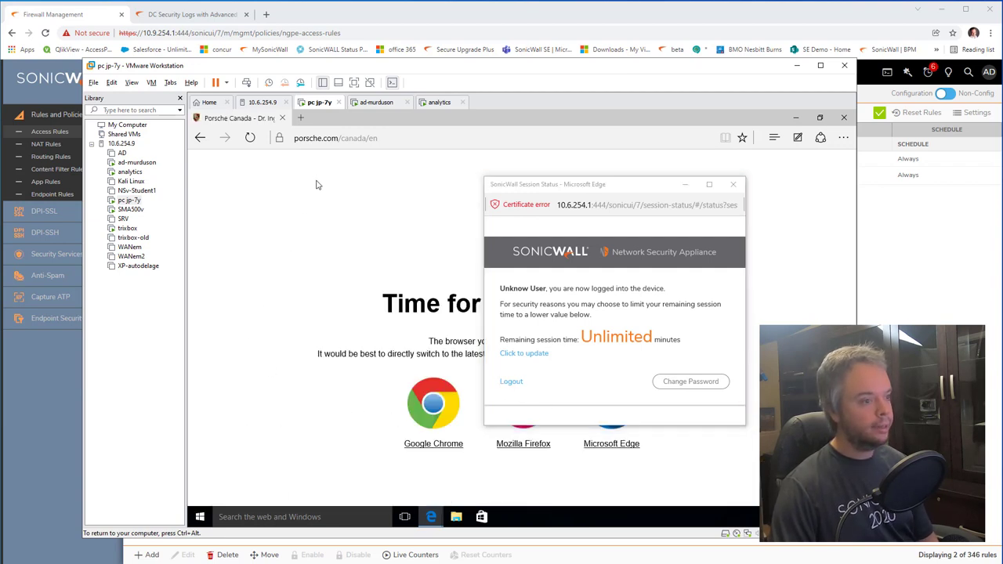
click(306, 140)
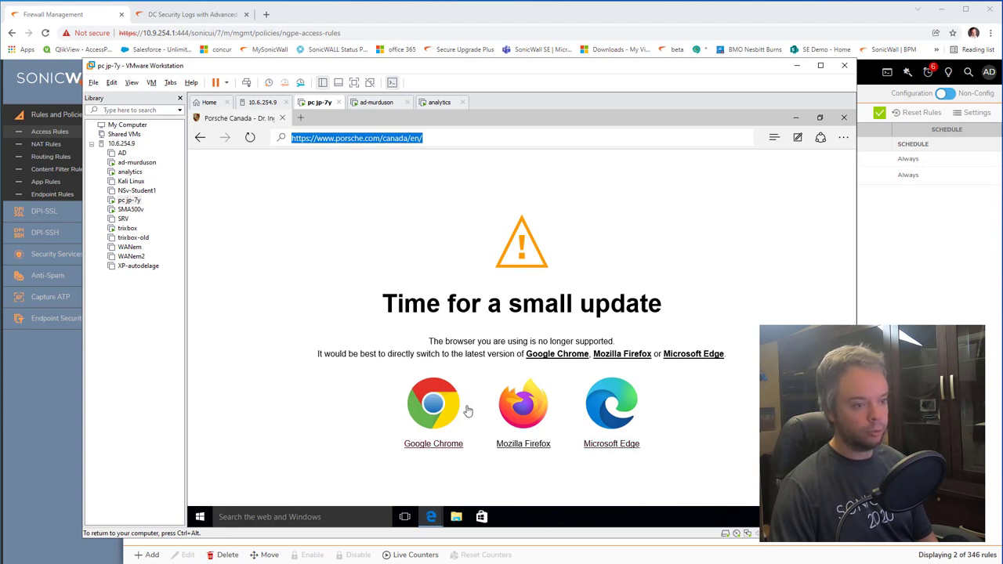
text(ford)
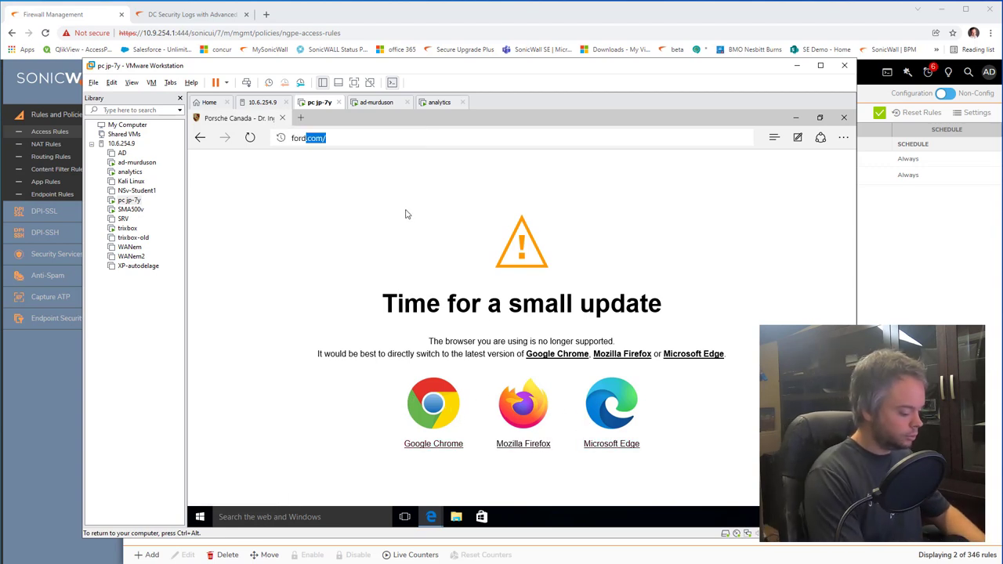
key(Return)
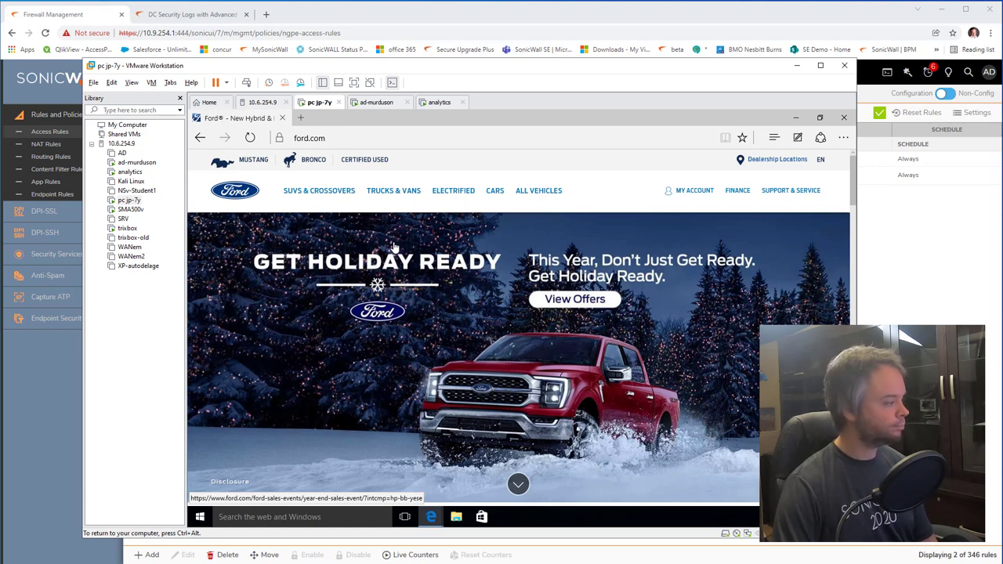
click(251, 35)
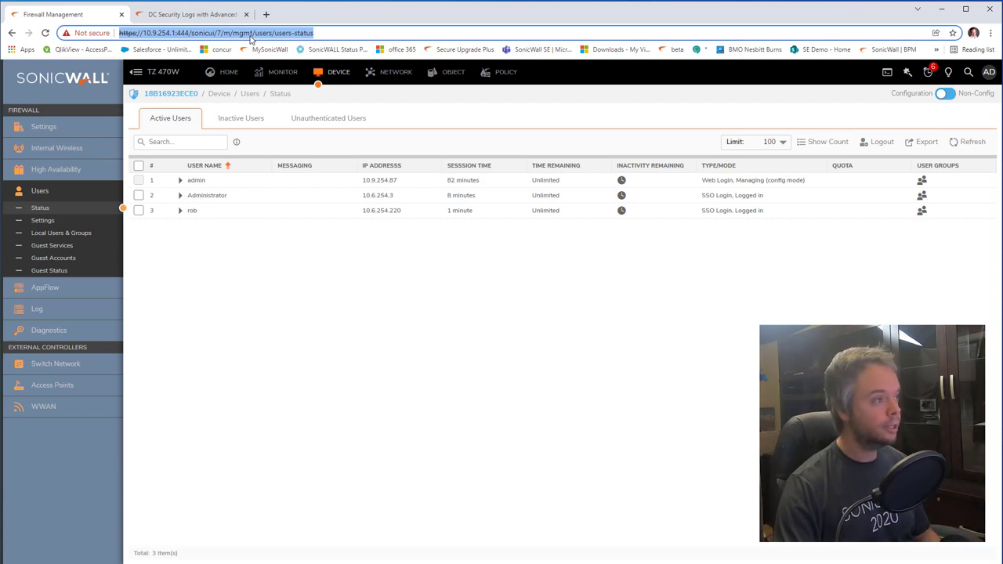
Step: Enter 142.39.18.100 in the address bar to load the SonicWall Analytics login page
text(10)
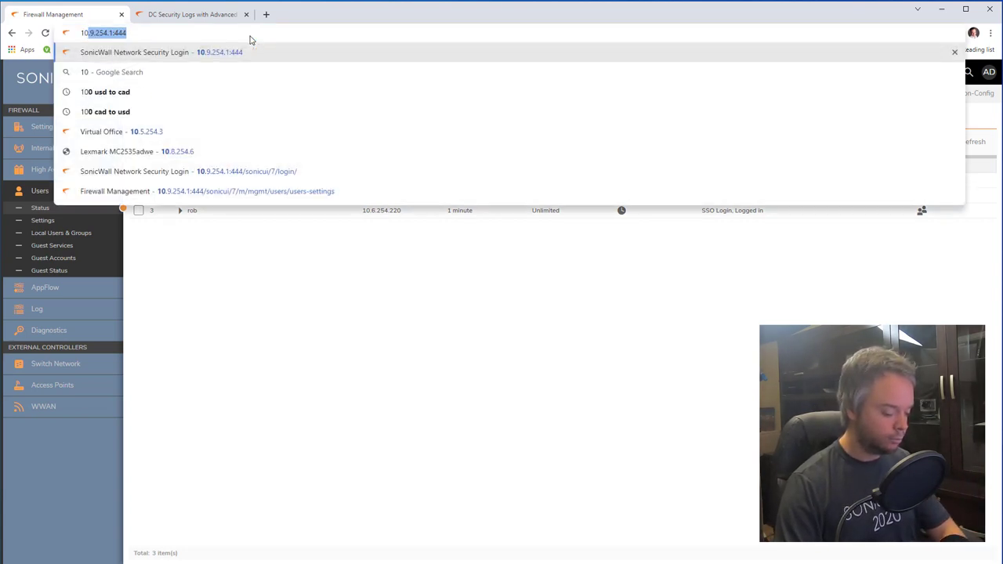
key(BackSpace)
key(BackSpace)
text(42.39.18.100)
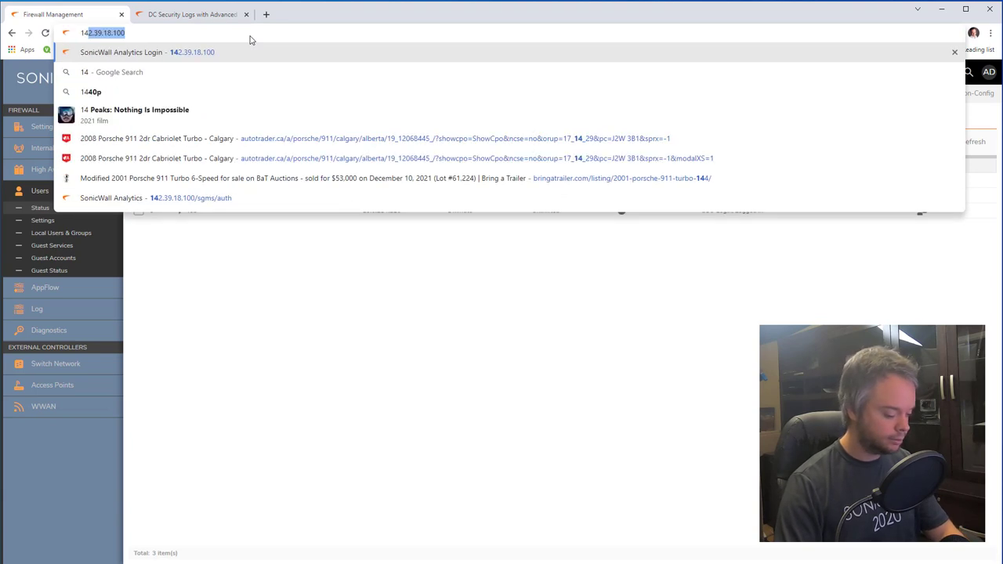
key(Return)
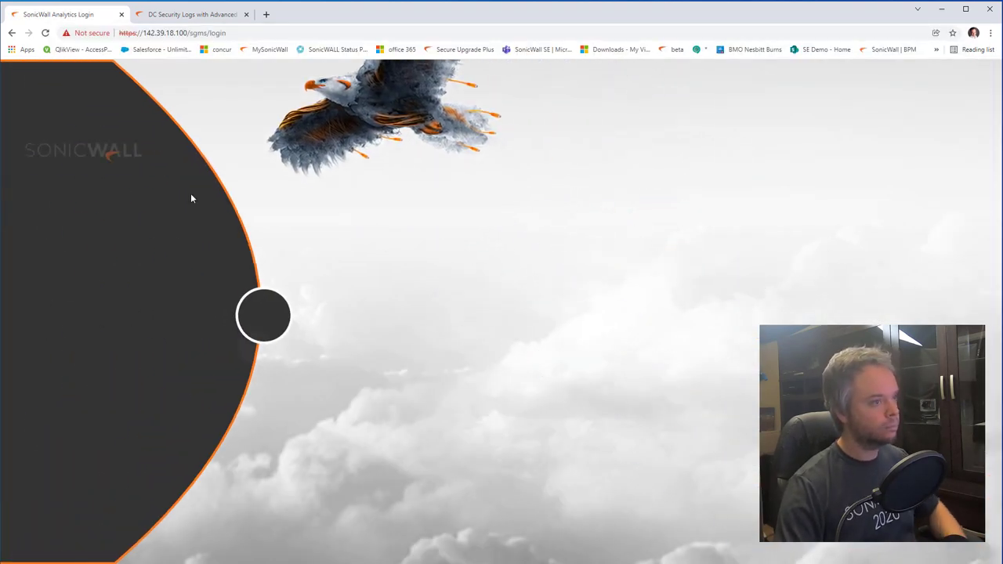
Step: Sign in, select the tz470 firewall, and open ANALYTICS > Web Activities > Groups
key(Return)
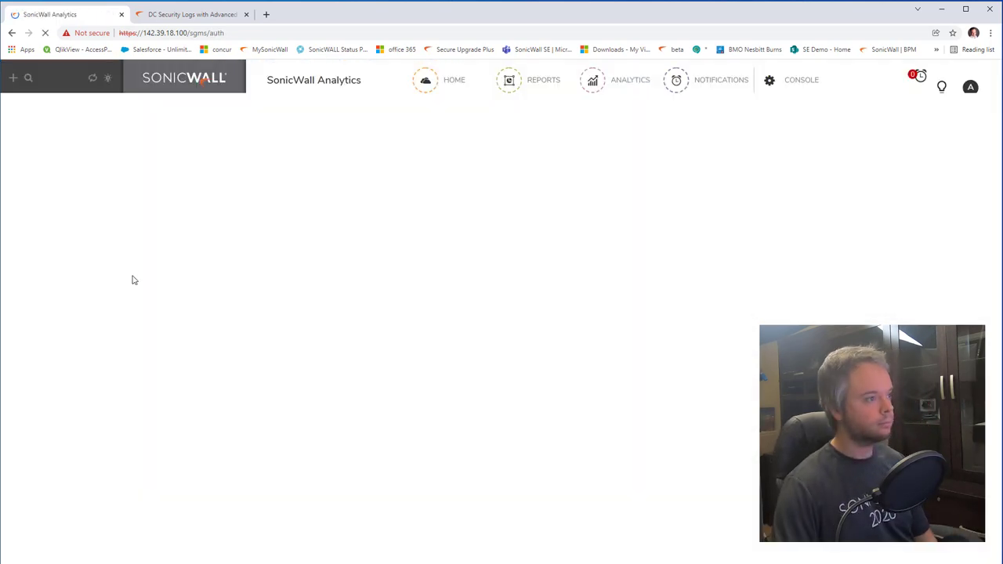
click(43, 160)
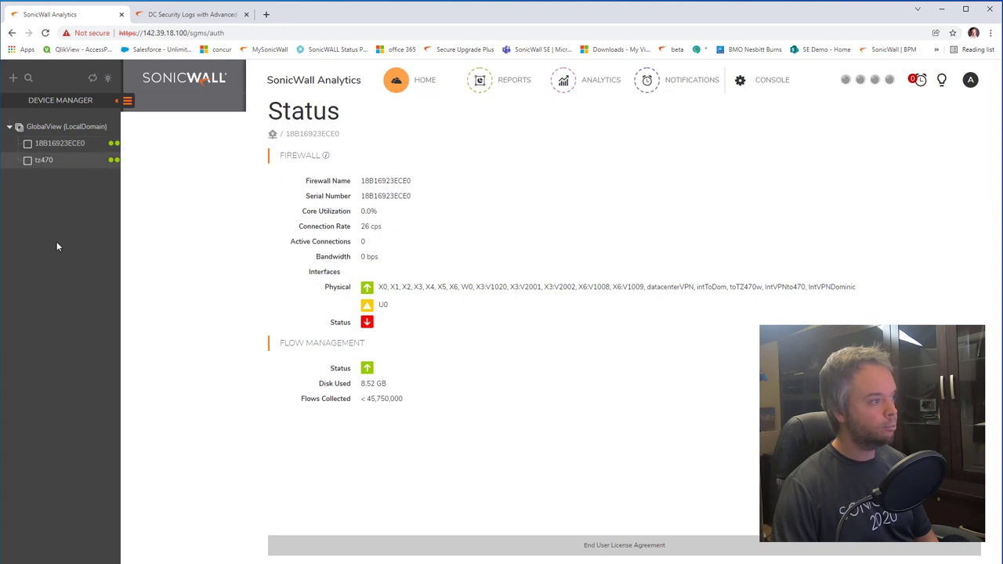
click(128, 101)
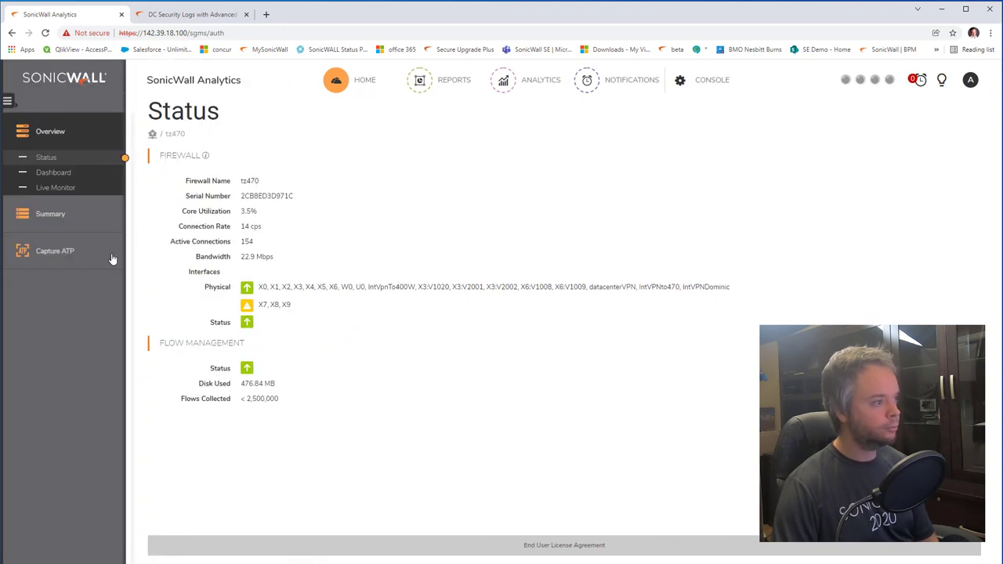
click(534, 83)
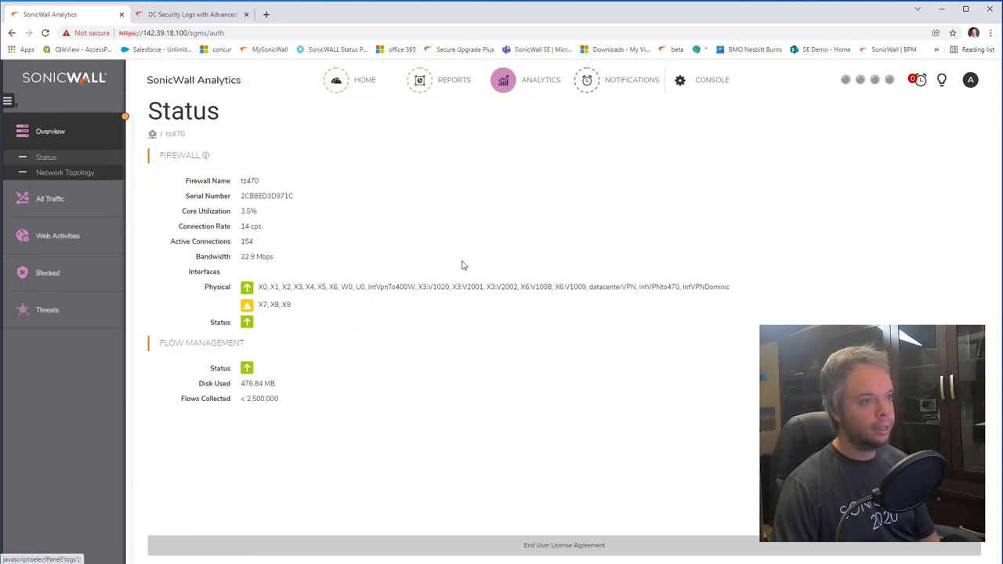
click(74, 235)
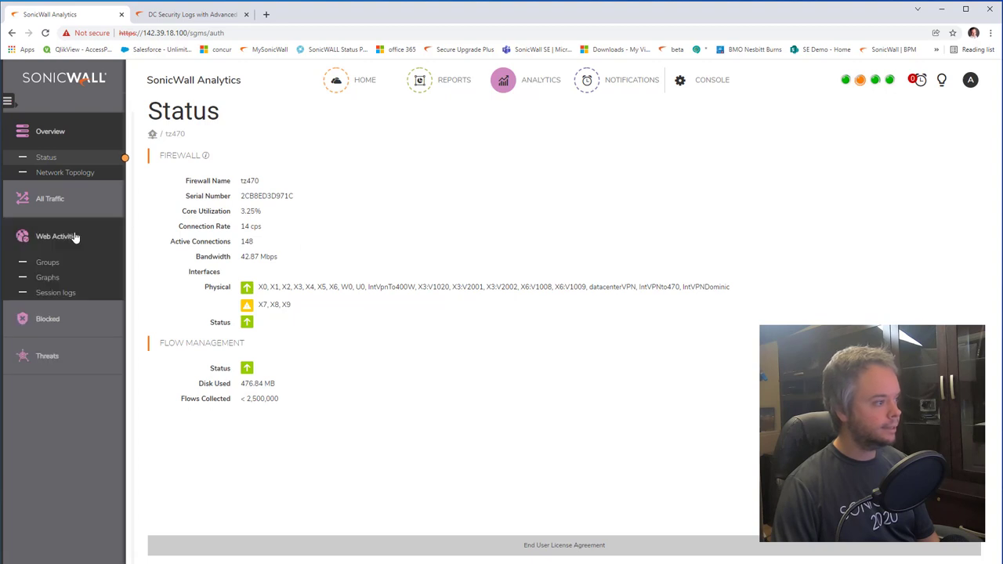
click(49, 263)
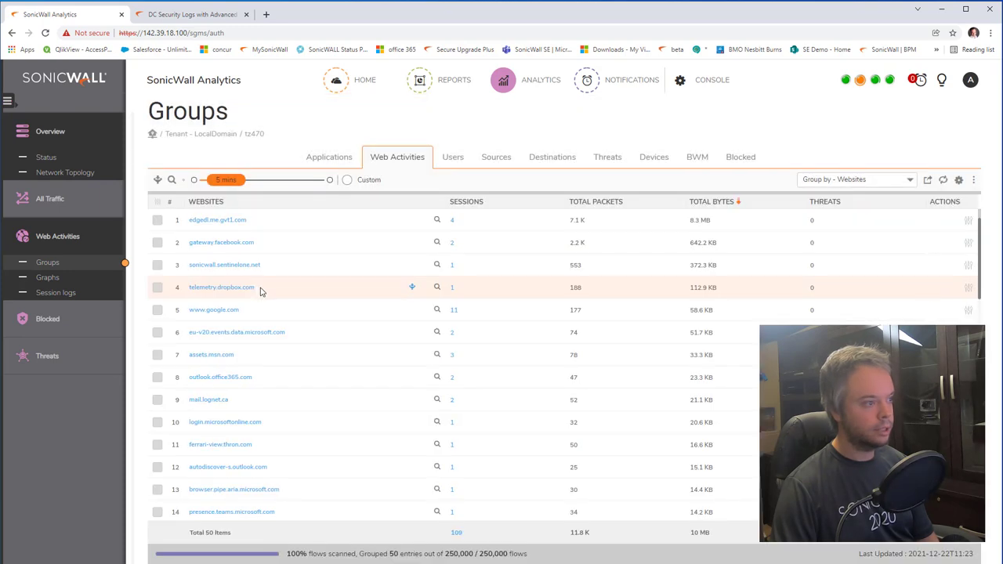
Step: Set the period to 1 Hour and drill into the test user's Web Activities, scrolling the 26 sites
drag(231, 184, 255, 184)
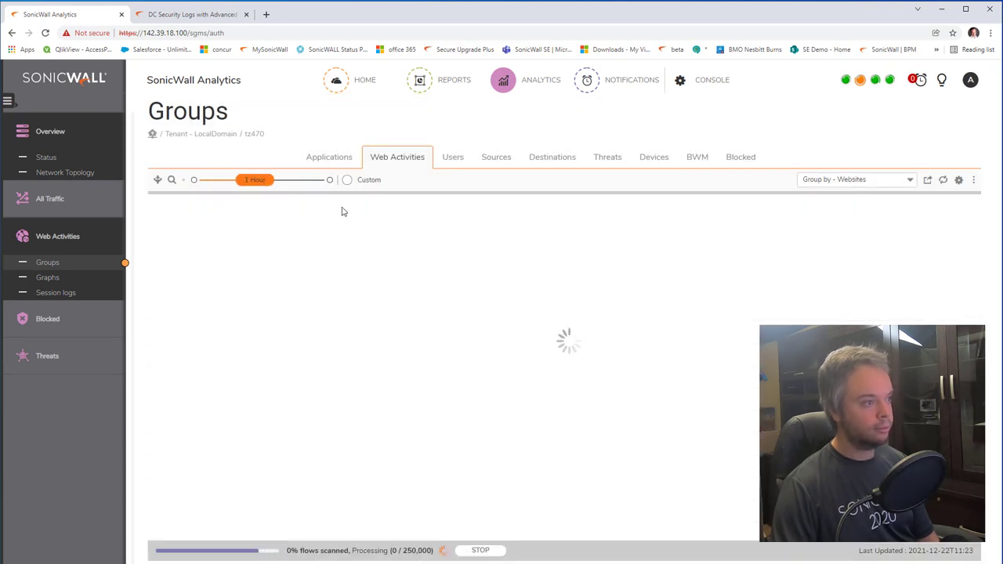
click(454, 159)
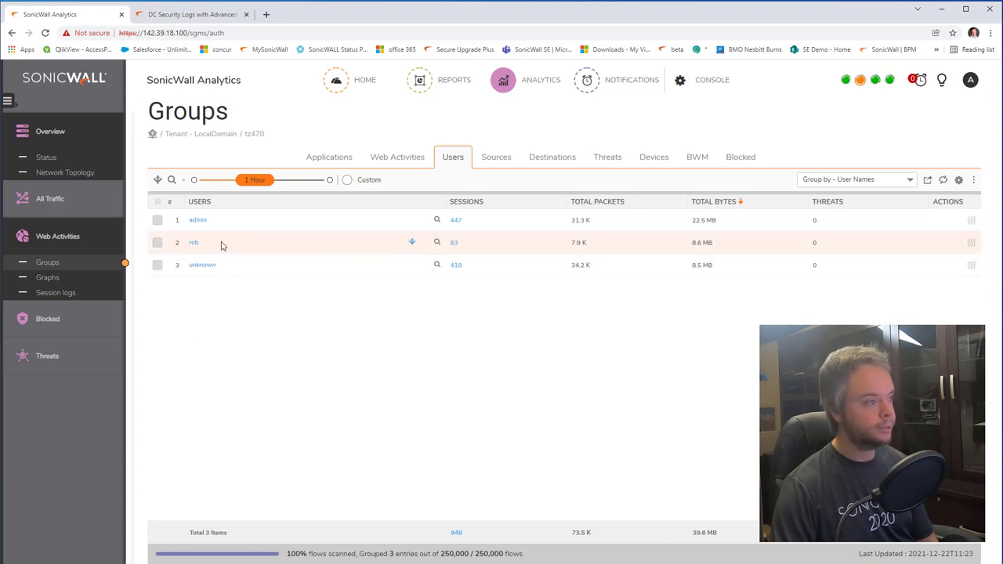
click(437, 245)
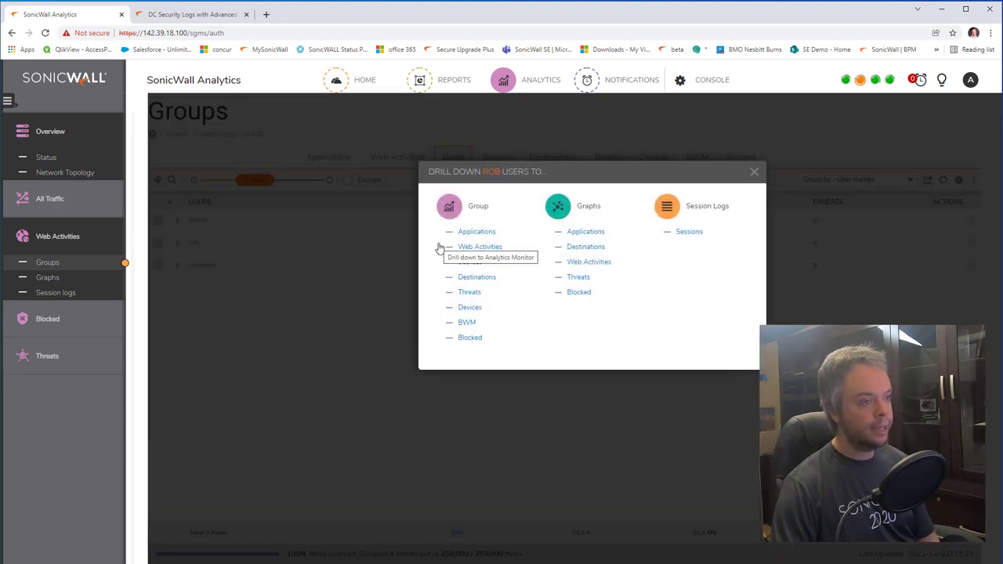
click(492, 249)
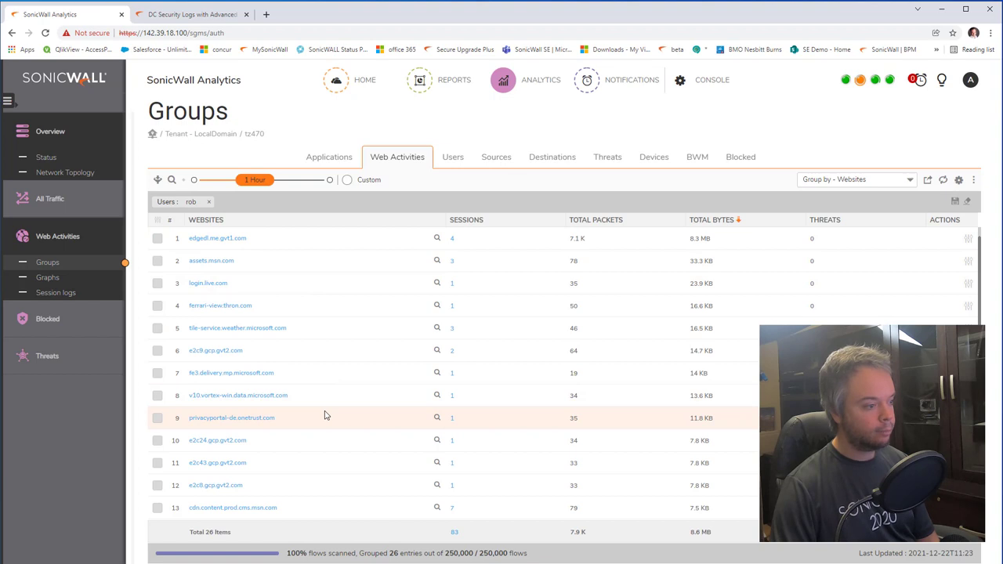
scroll(326, 415, down, 3)
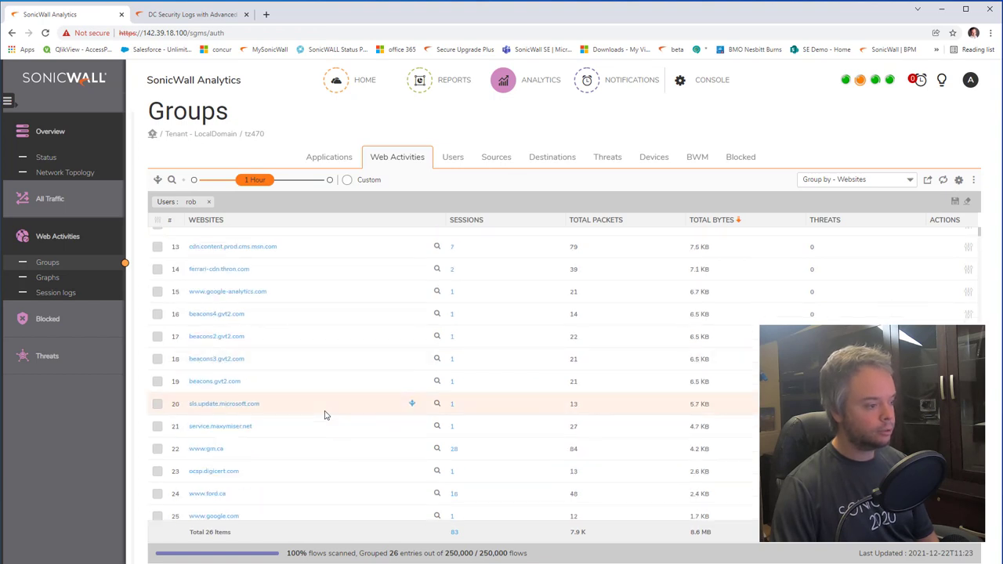